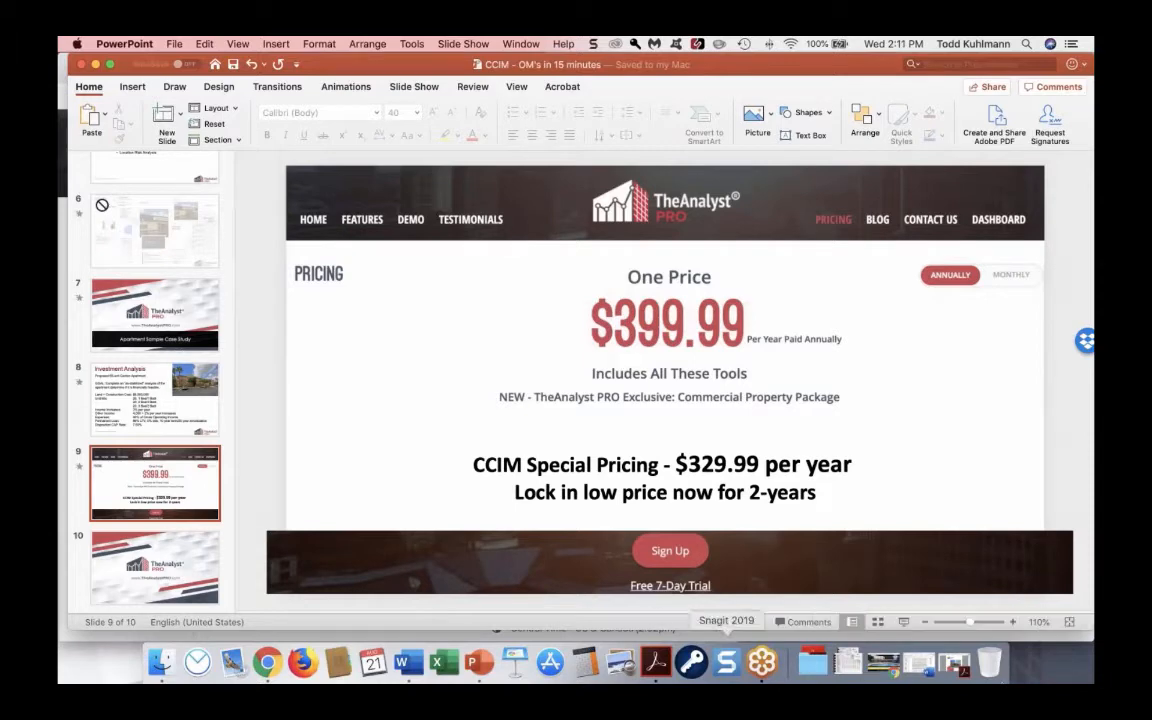
- Bring Chrome forward and open the TheAnalyst PRO account Dashboard from the DASHBOARD menu
left_click(279, 674)
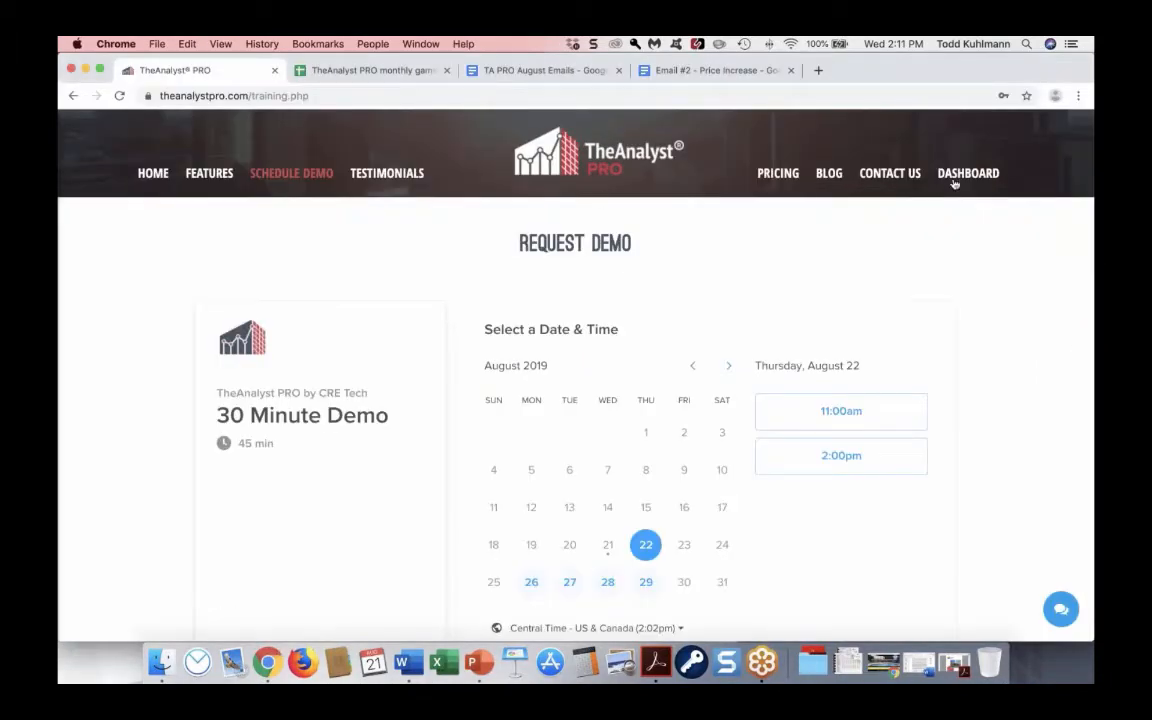
mouse_move(956, 180)
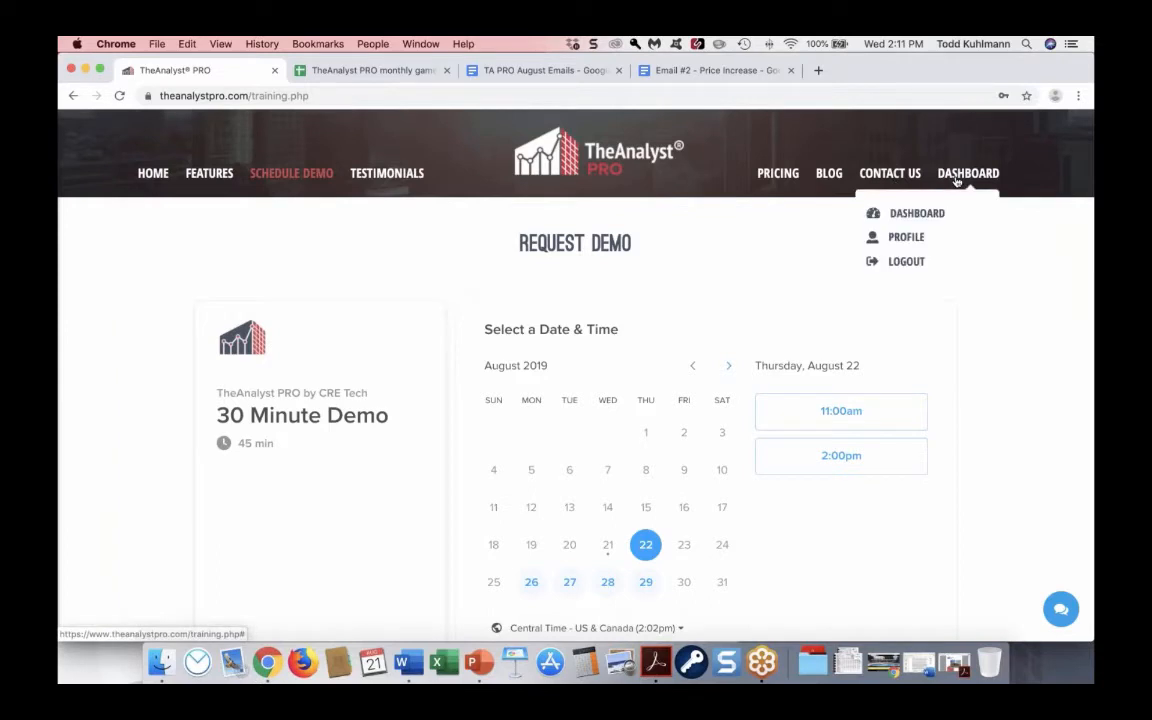
left_click(912, 215)
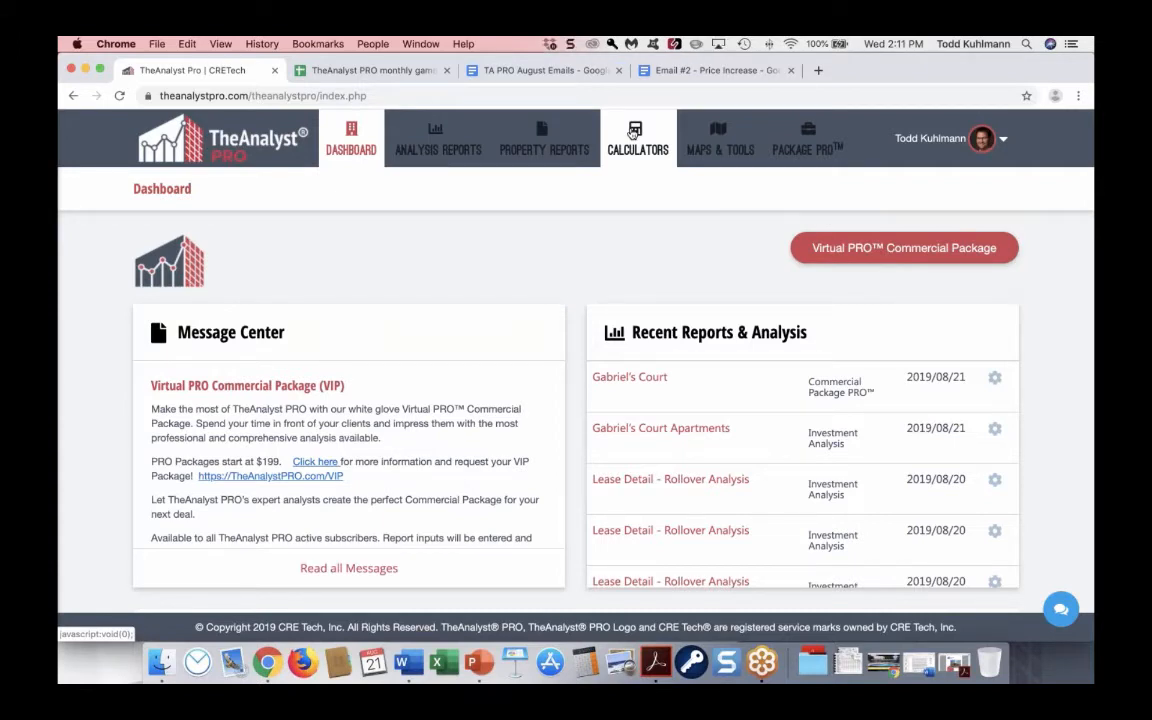
- Open the Investment Analysis tool from the ANALYSIS REPORTS menu
left_click(430, 149)
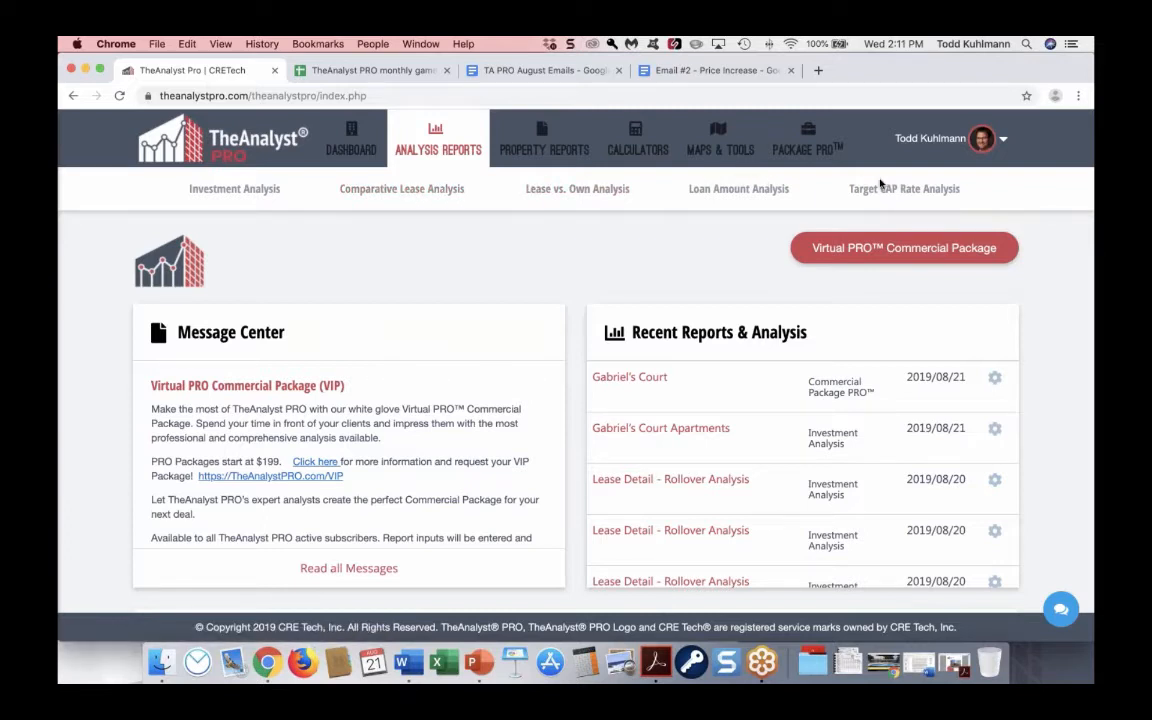
left_click(256, 193)
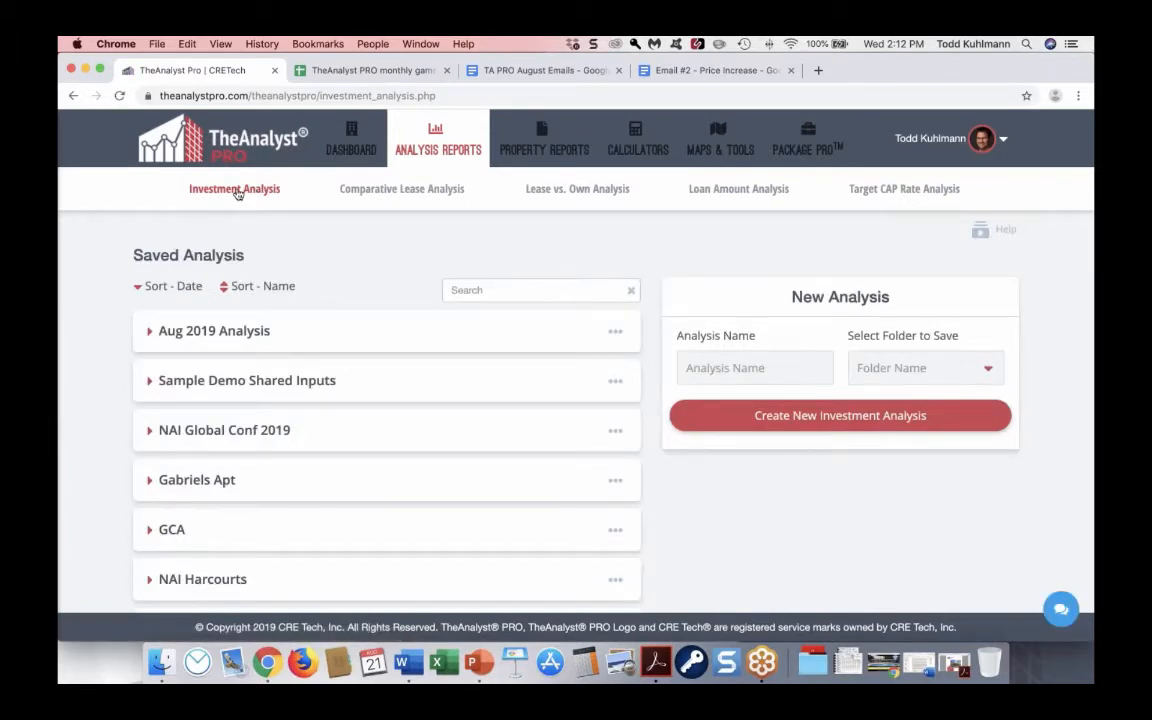
- Name the new analysis 'Gabriel Apts' and save it in a new 'CCIM Demo 2019' folder
left_click(680, 366)
type("Gabriel Apts")
left_click(887, 371)
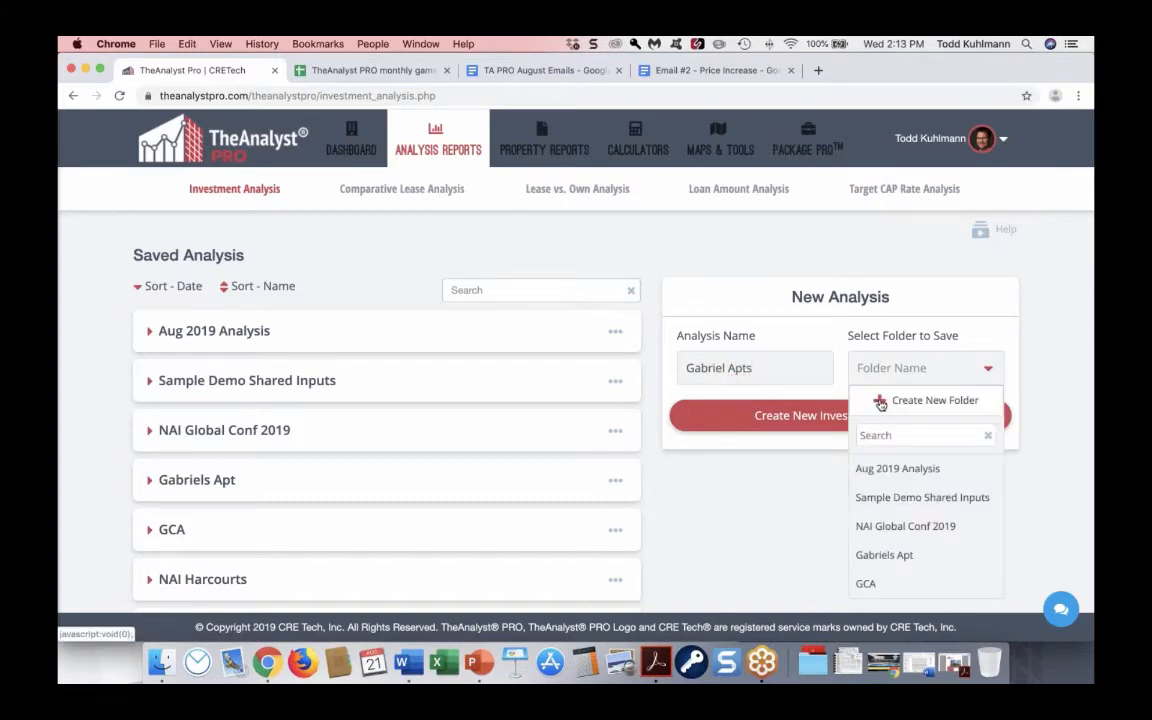
left_click(877, 400)
type("CCIM Dem")
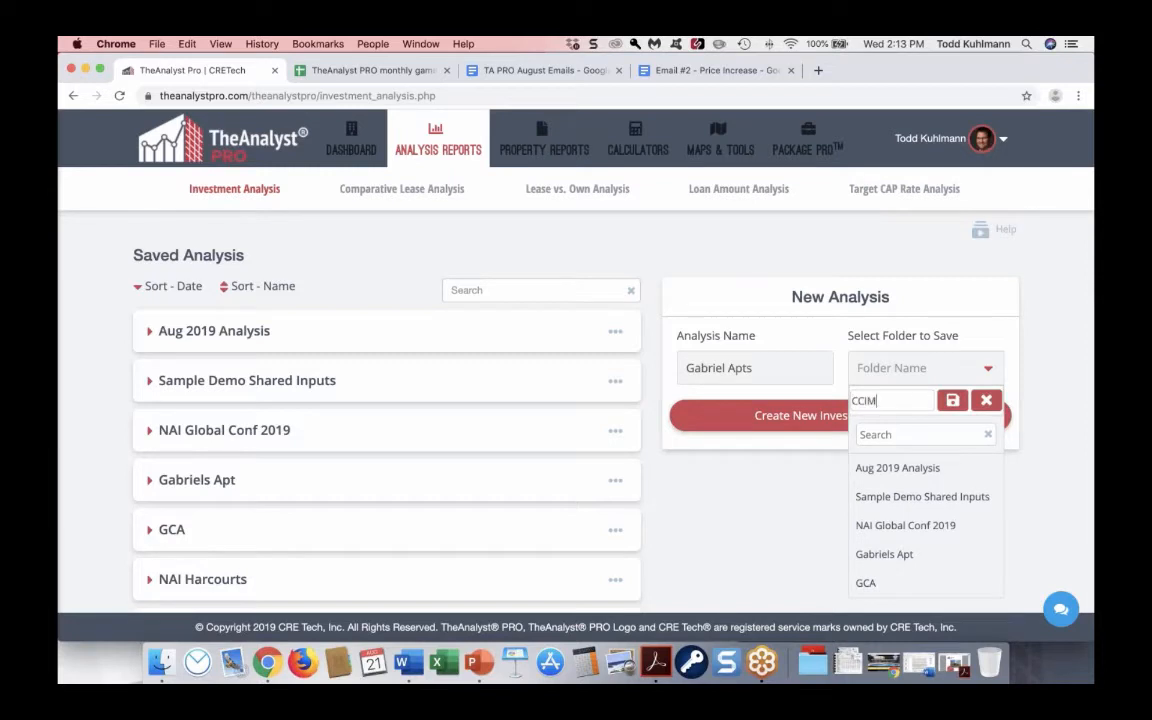
type("o 2019")
left_click(957, 407)
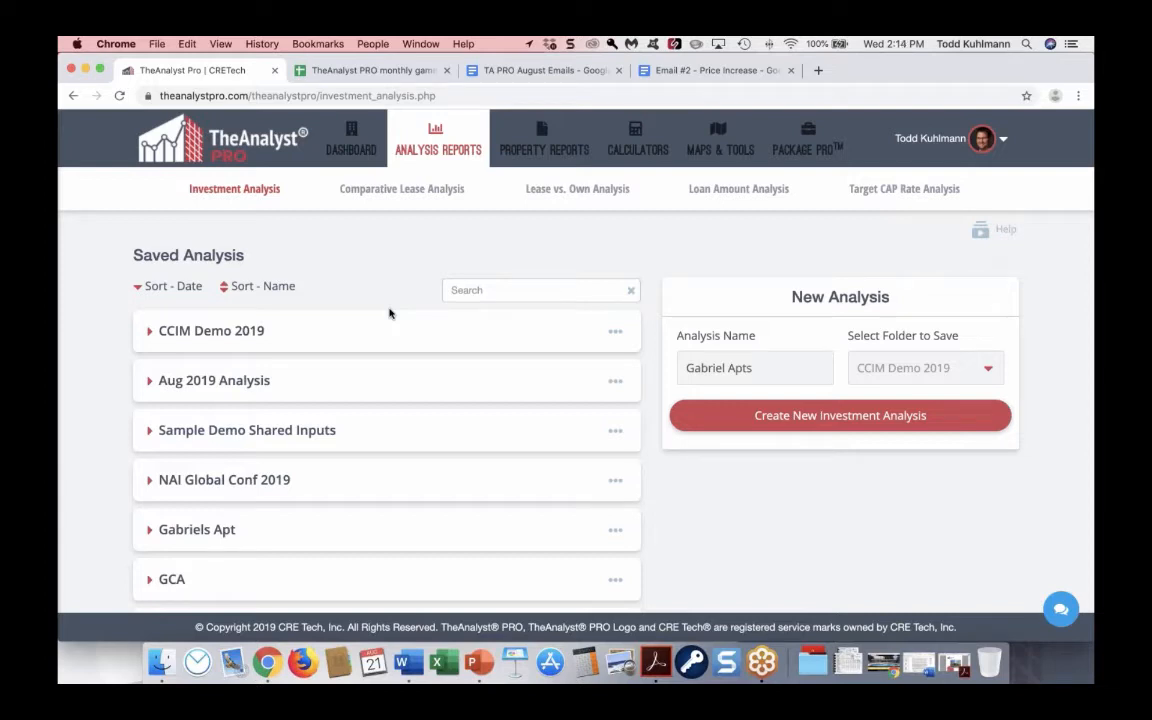
left_click(615, 380)
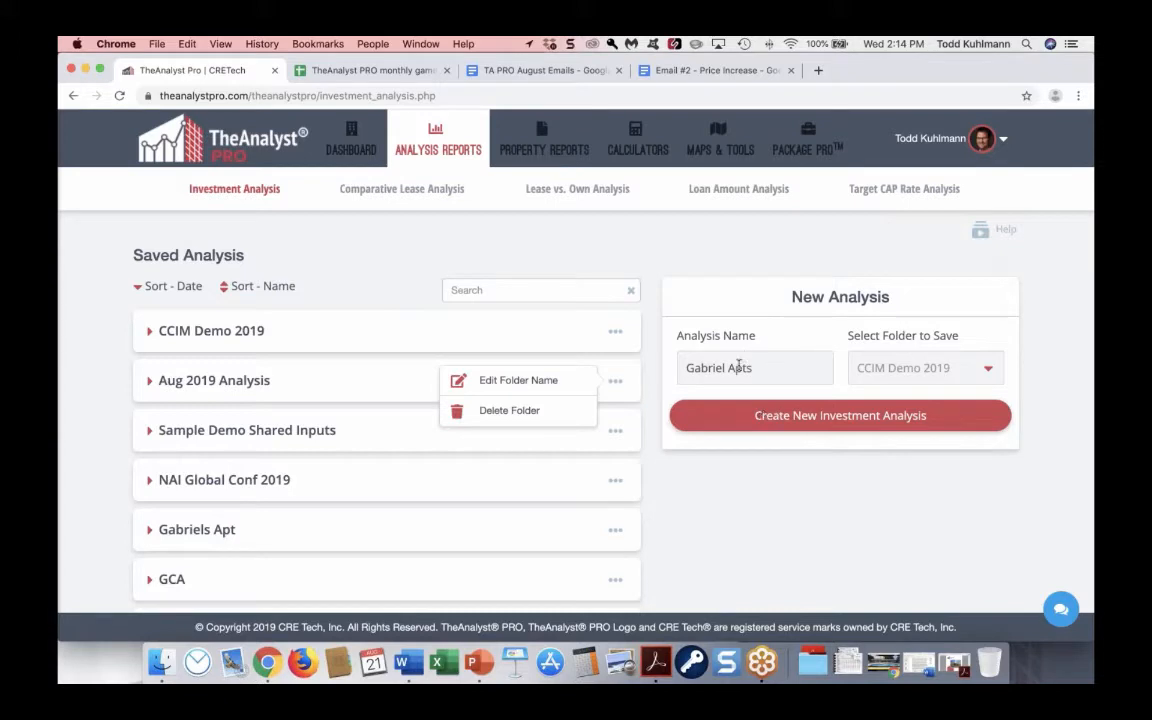
- Create the Gabriel Apts investment analysis and enter a purchase price of 6,500,000
left_click(835, 418)
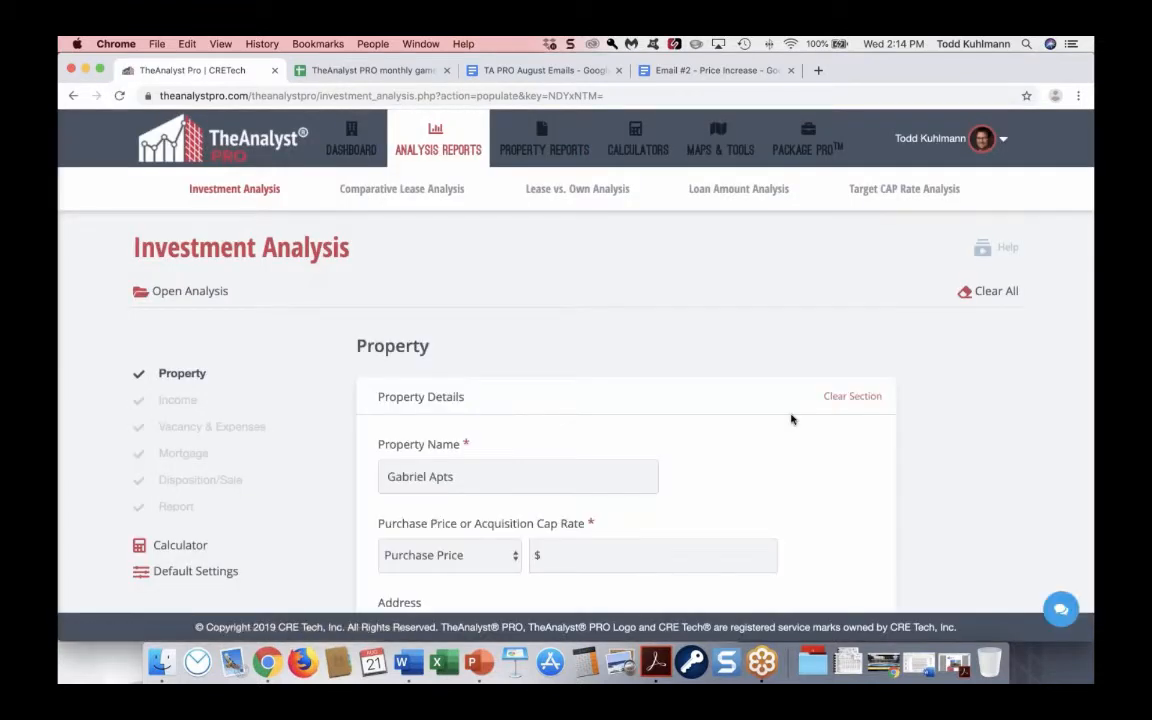
scroll(277, 390, "down", 1)
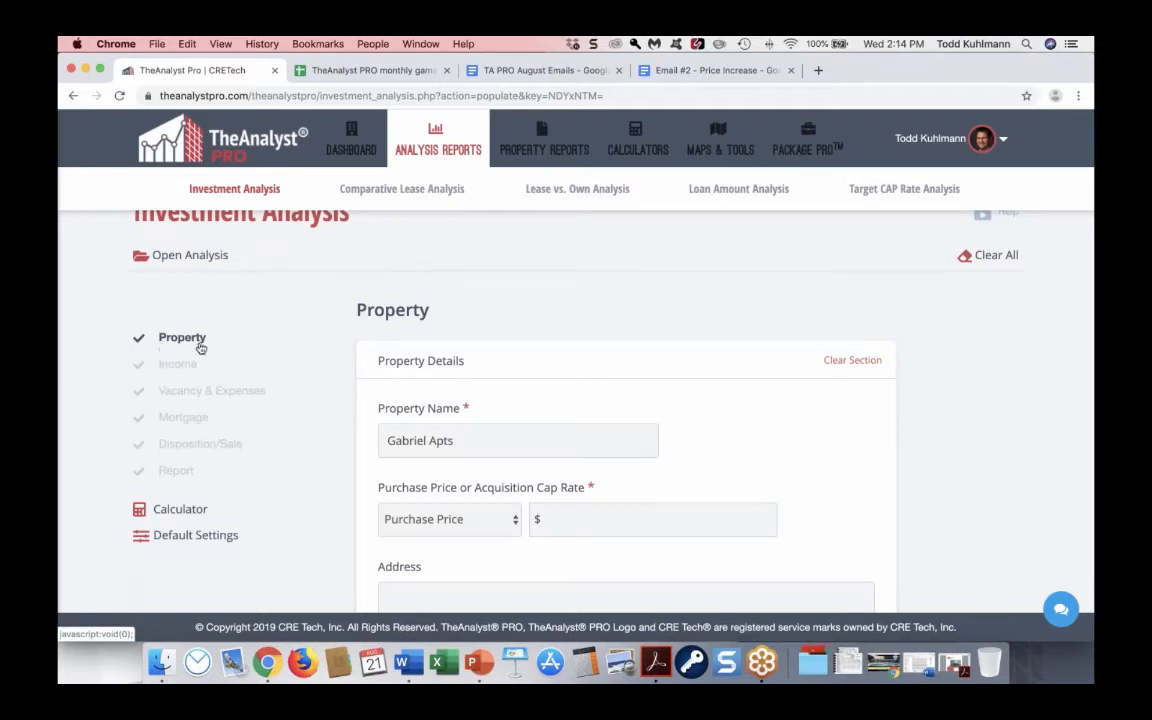
left_click(600, 519)
type("6,50")
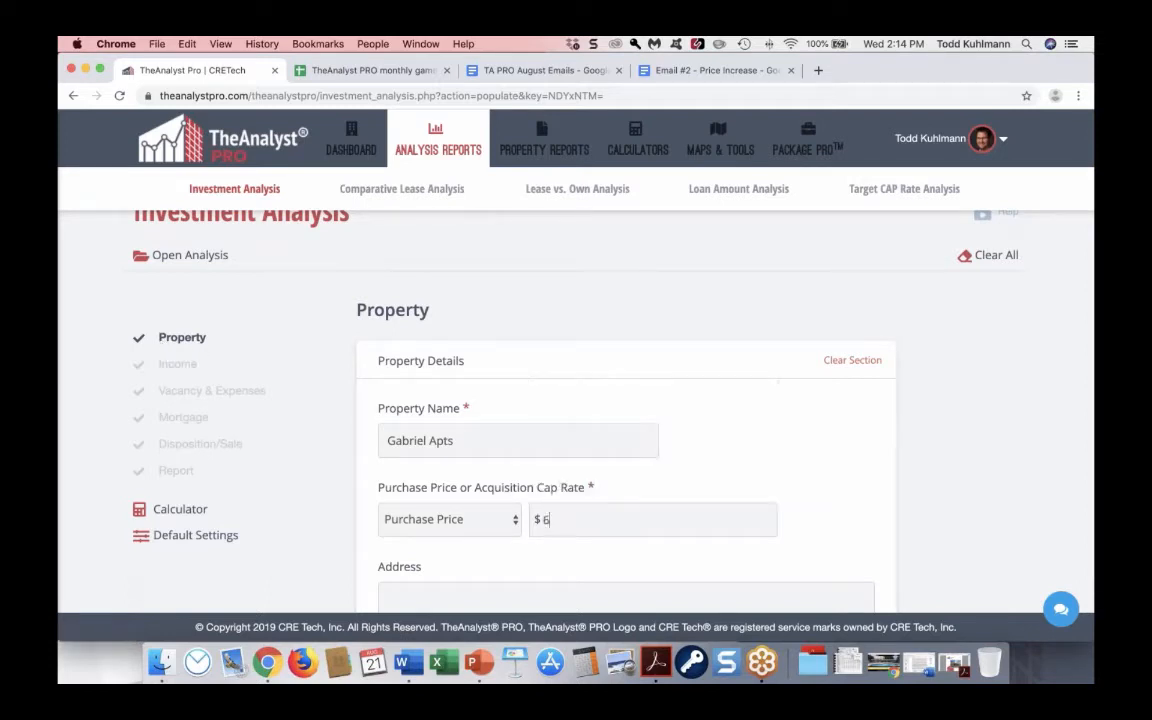
type("0,000")
key("Tab")
- Review the required property name and price fields, keeping Purchase Price as the pricing basis
scroll(348, 540, "down", 5)
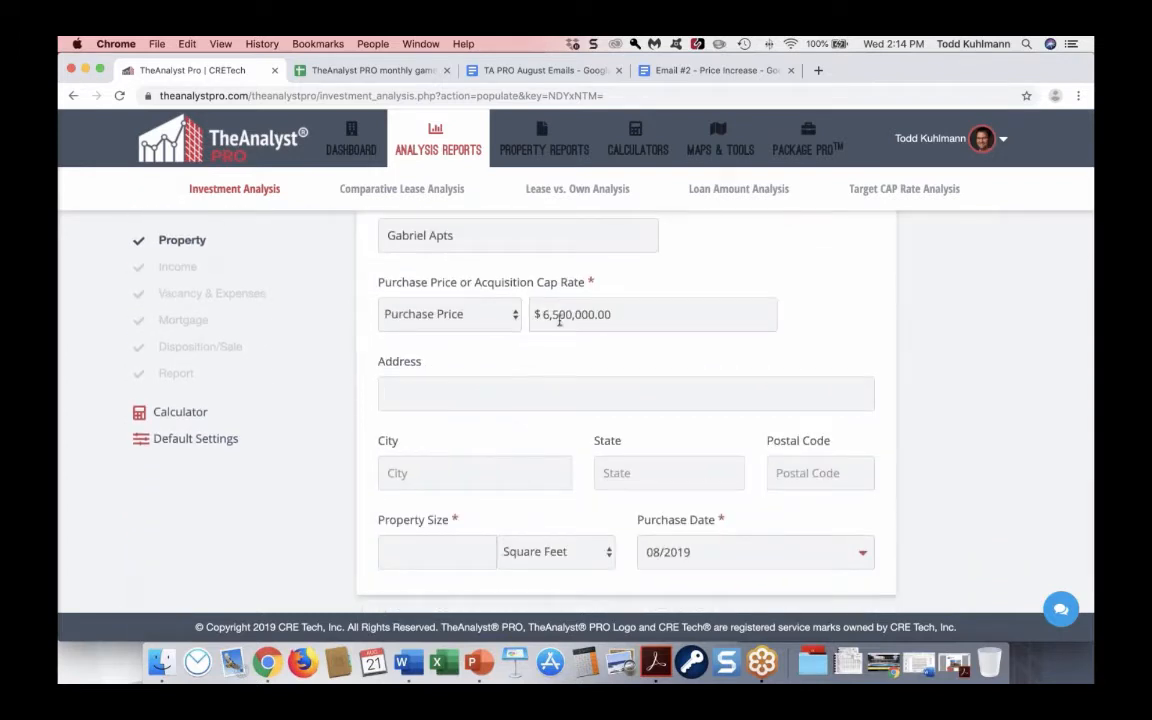
left_click_drag(594, 285, 585, 284)
scroll(587, 284, "up", 1)
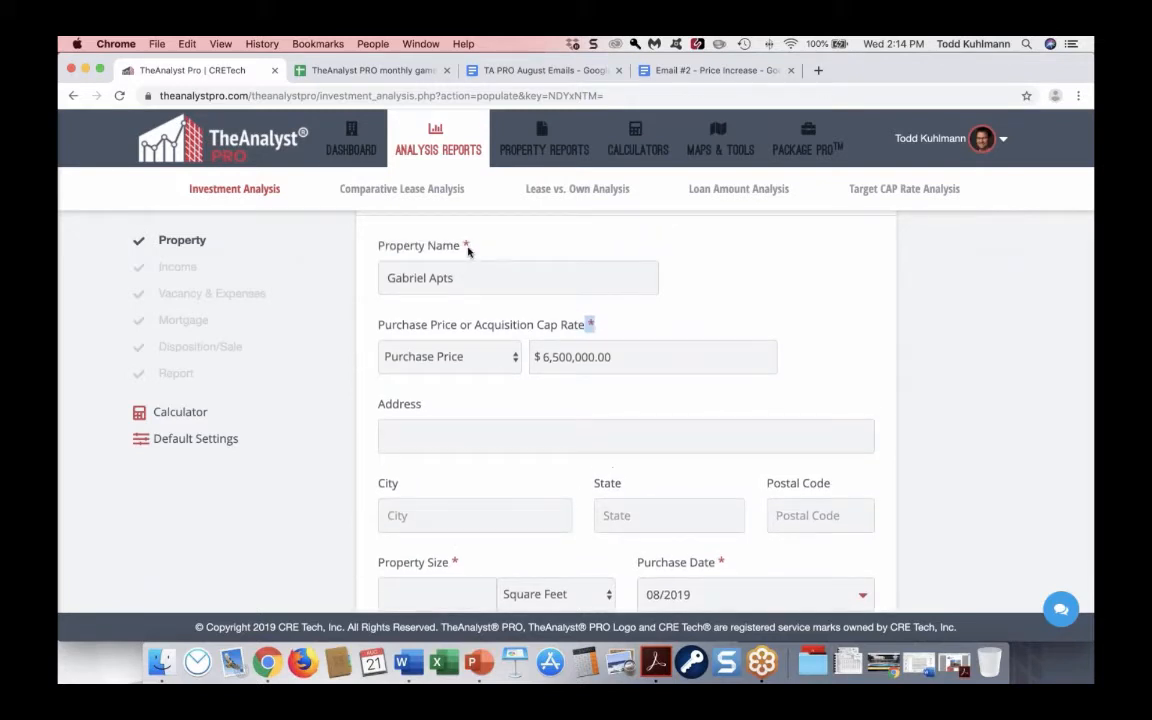
left_click_drag(467, 248, 463, 247)
left_click(461, 283)
left_click(511, 360)
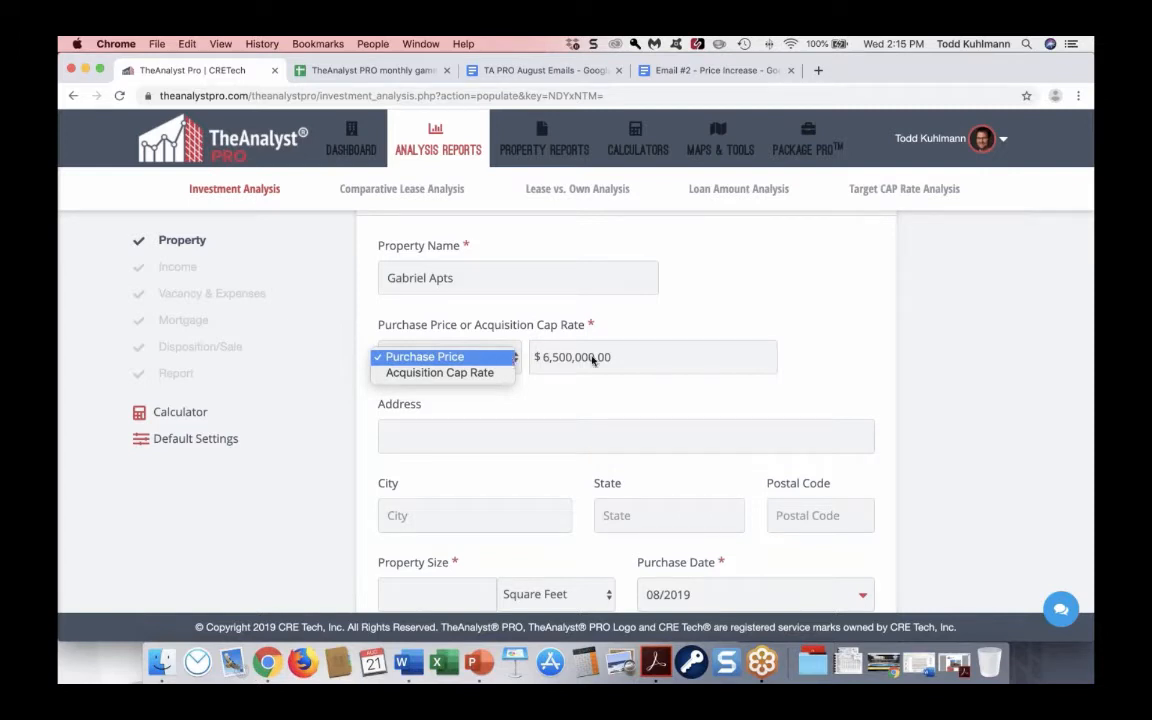
left_click(810, 352)
scroll(810, 351, "down", 1)
scroll(810, 351, "down", 2)
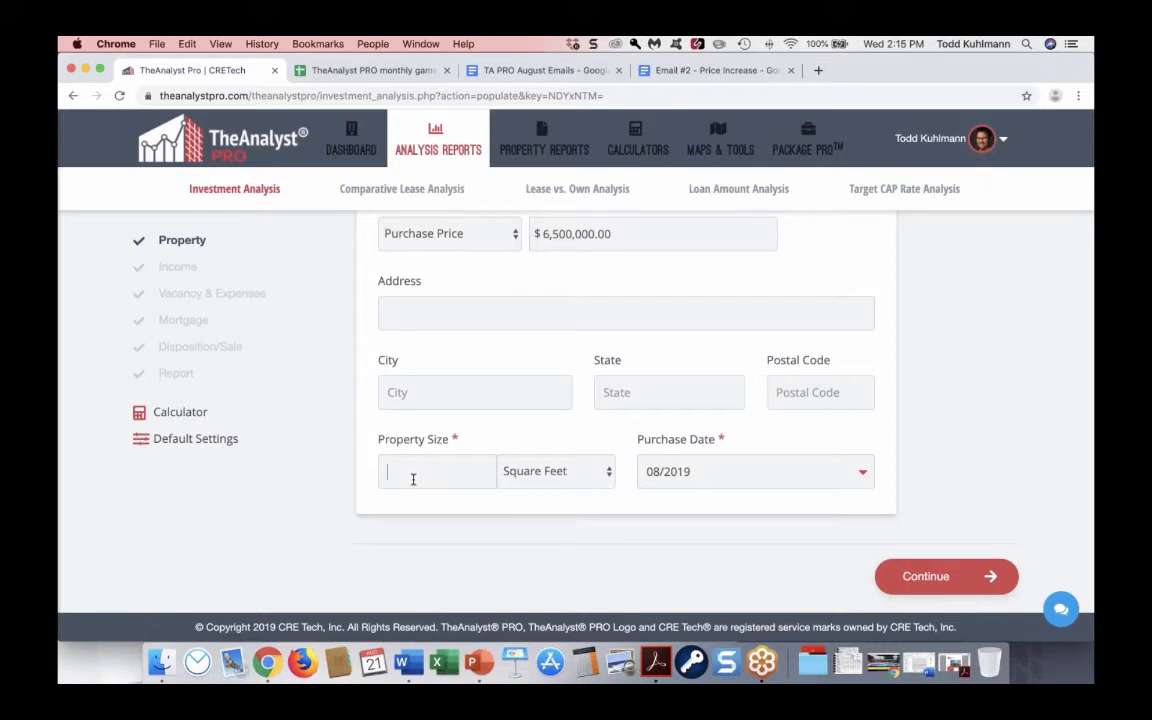
- Enter a property size of 60 measured in Units, then continue to Income
type("60")
left_click(609, 474)
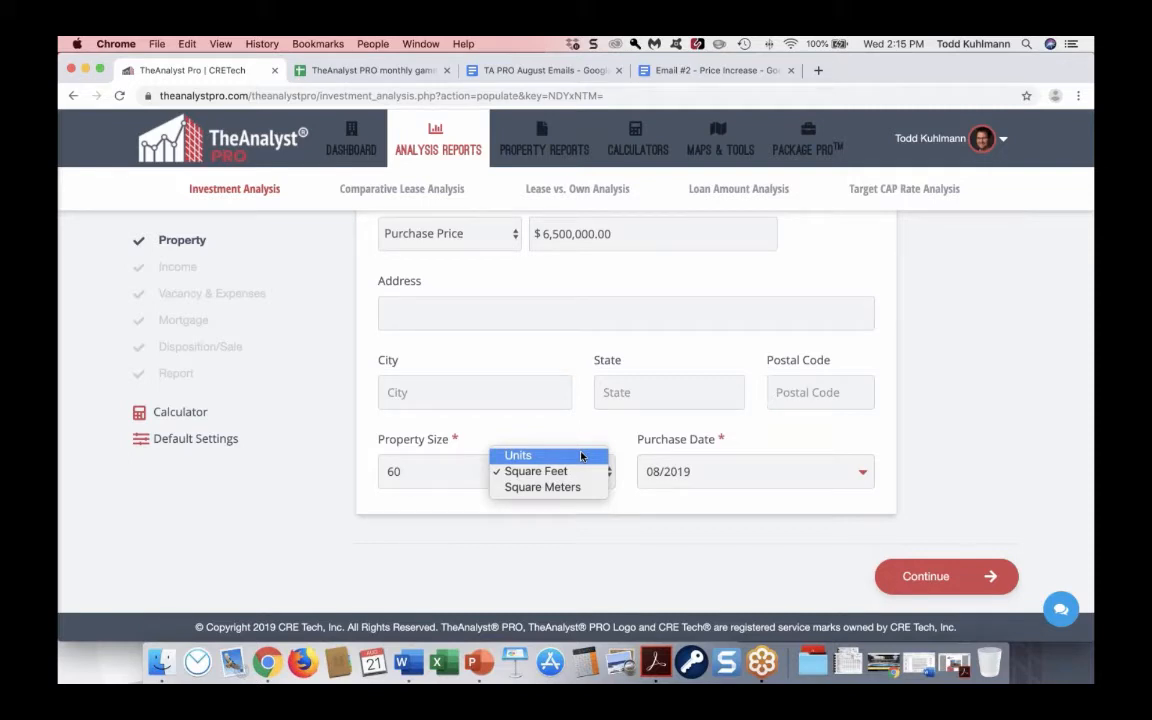
left_click(581, 456)
left_click(574, 471)
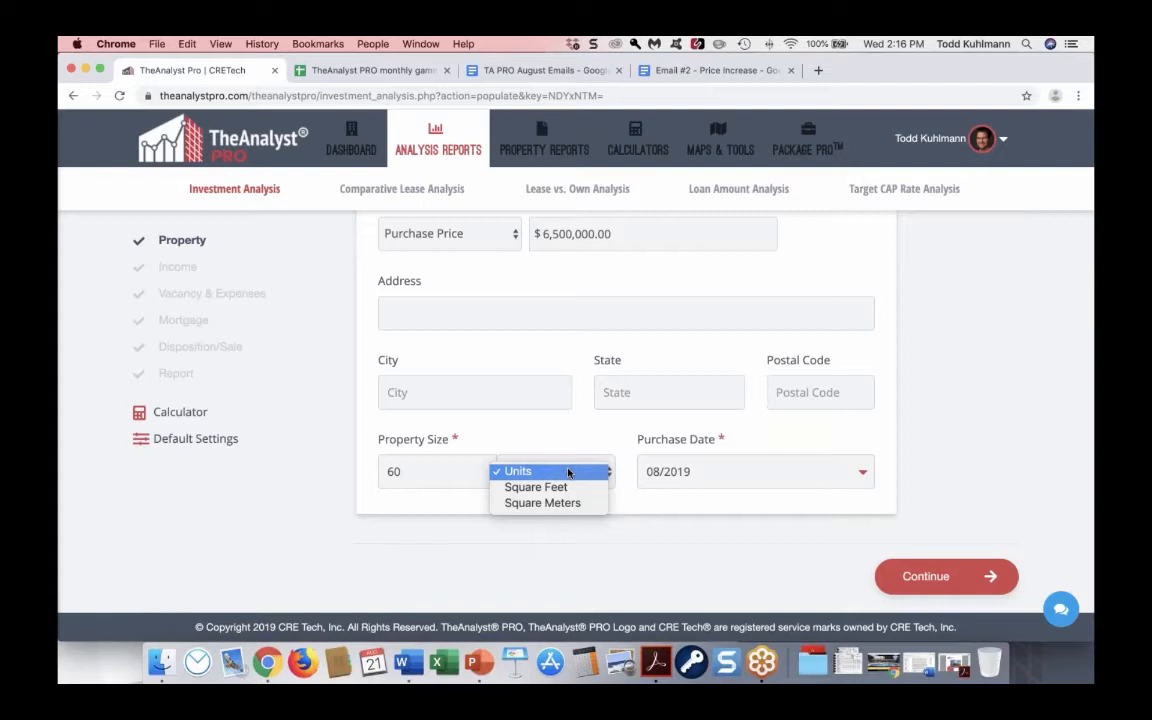
left_click(568, 471)
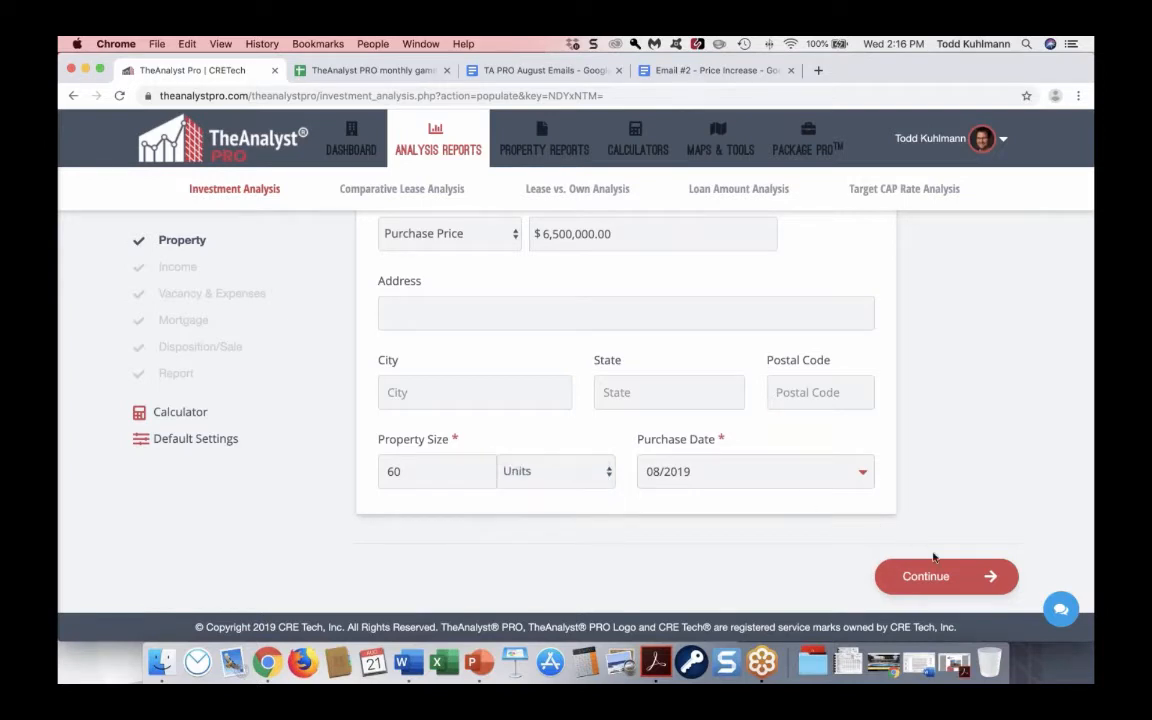
left_click(944, 577)
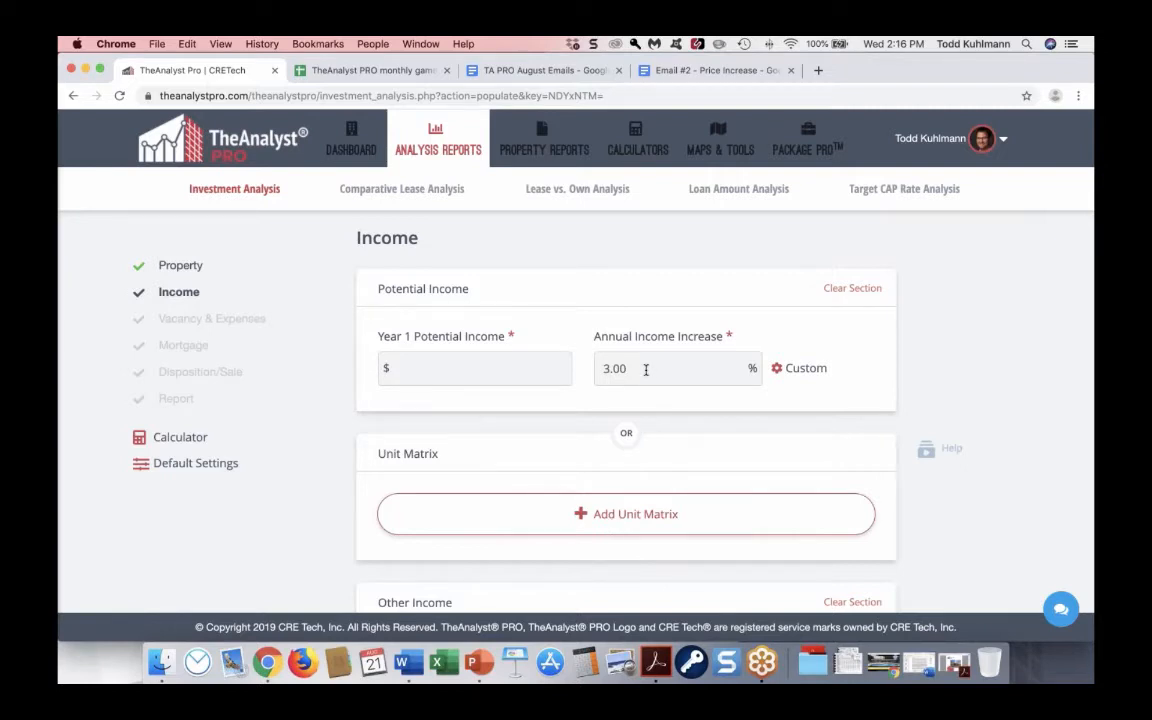
- Note the 3.00 annual income increase and open the Unit Matrix
left_click_drag(645, 368, 592, 371)
left_click(676, 396)
scroll(676, 396, "down", 2)
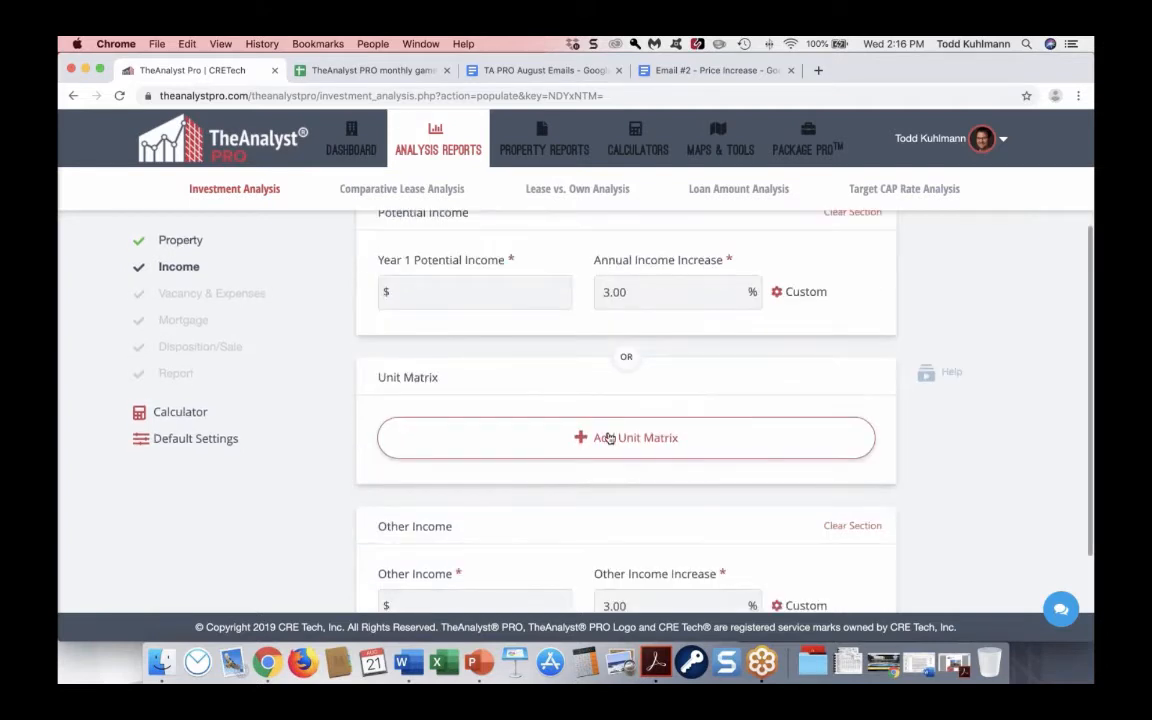
left_click(609, 438)
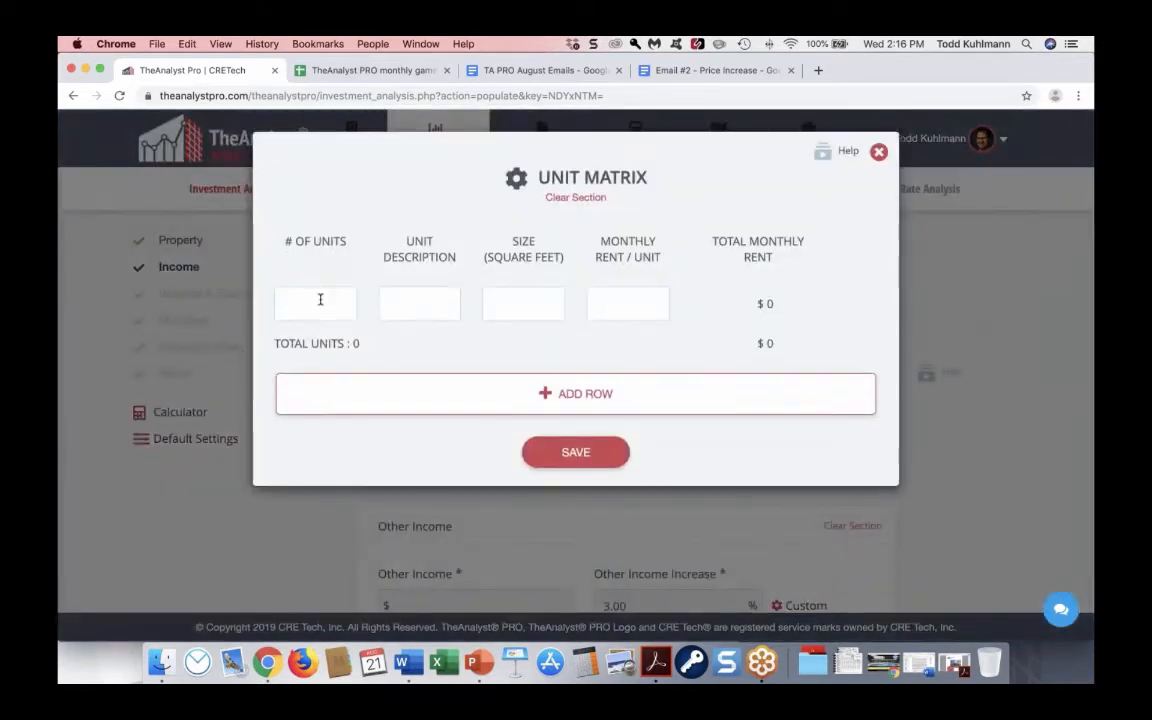
- Fill the first row: 20 units of '1 Bedroom / 1 Bath', 800 sq ft, 1000 rent
left_click(320, 300)
type("20")
key("Tab")
type("1 Bedroom")
key("Tab")
type("0")
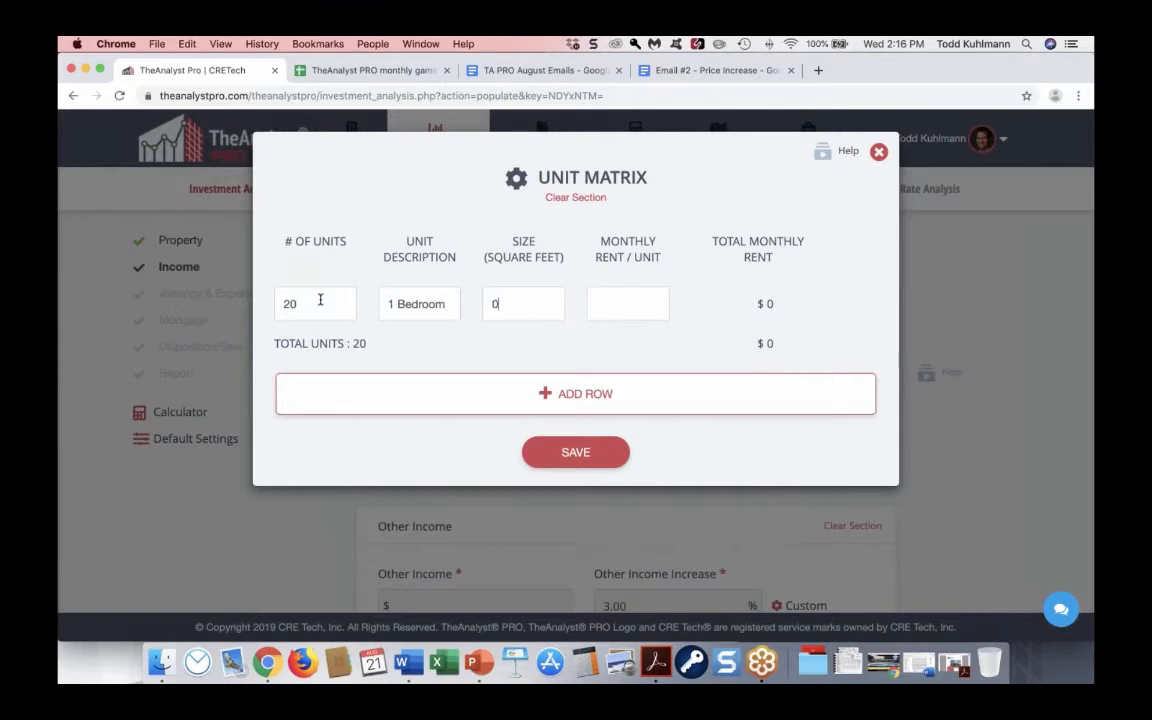
key("BackSpace")
type("1")
key("BackSpace")
left_click(446, 306)
type("/ 1 Bath")
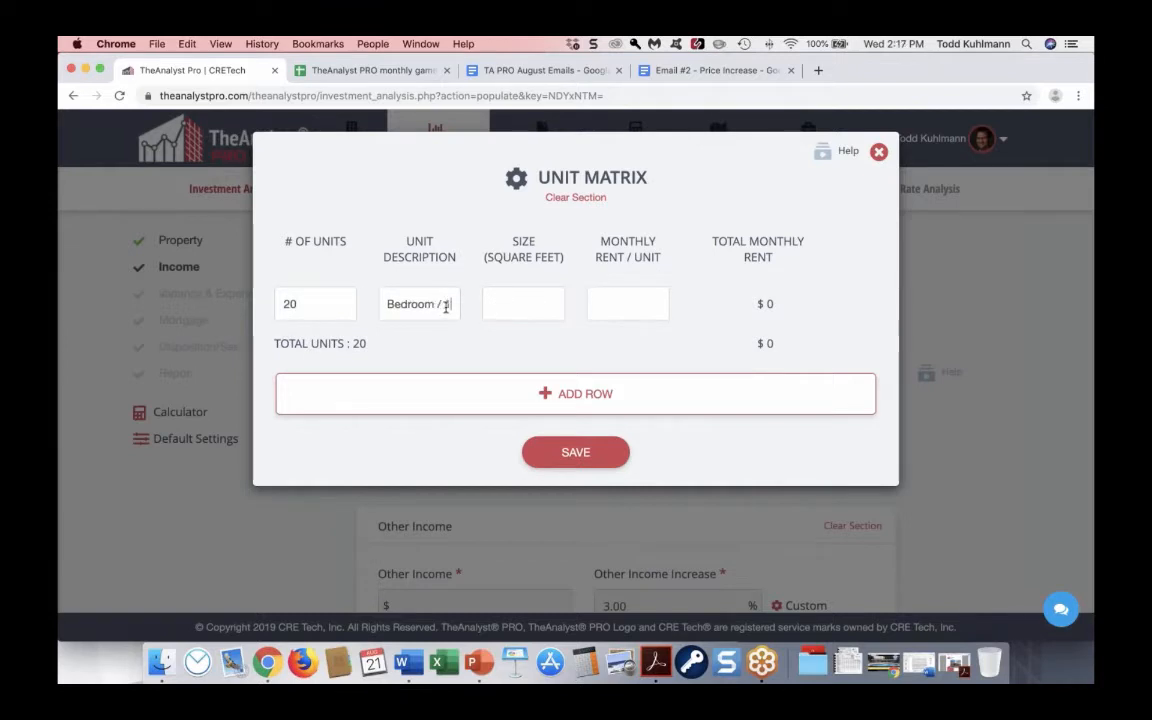
left_click(520, 306)
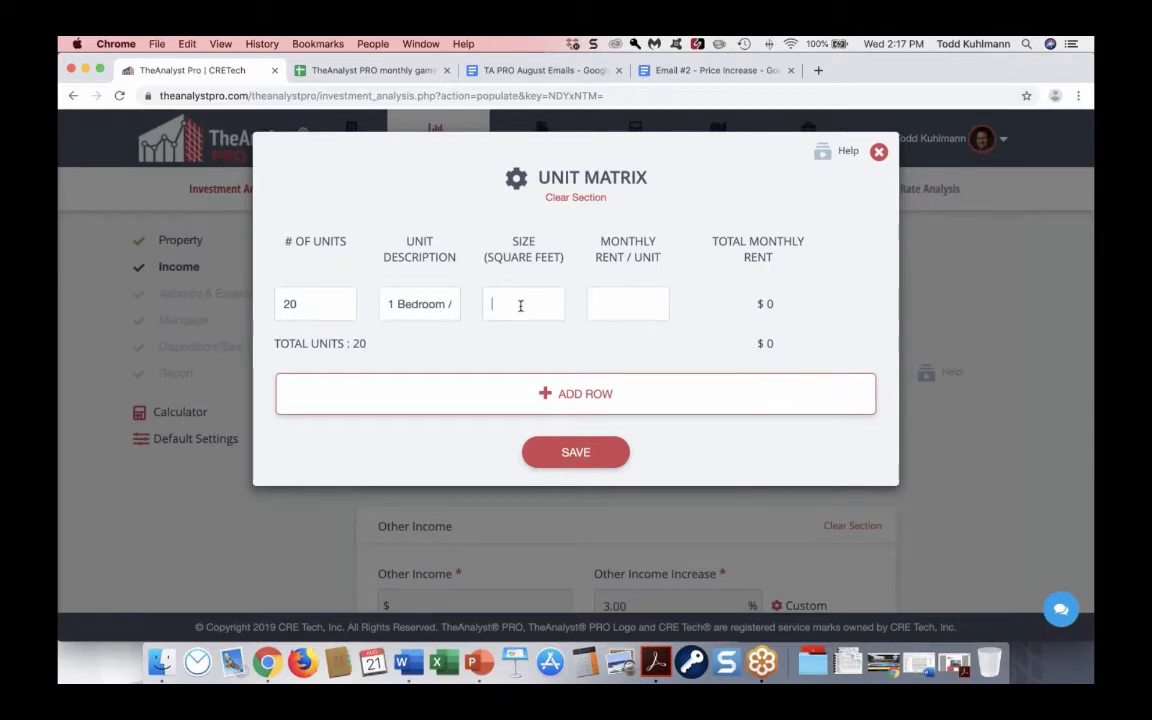
type("800")
key("Tab")
type("1000")
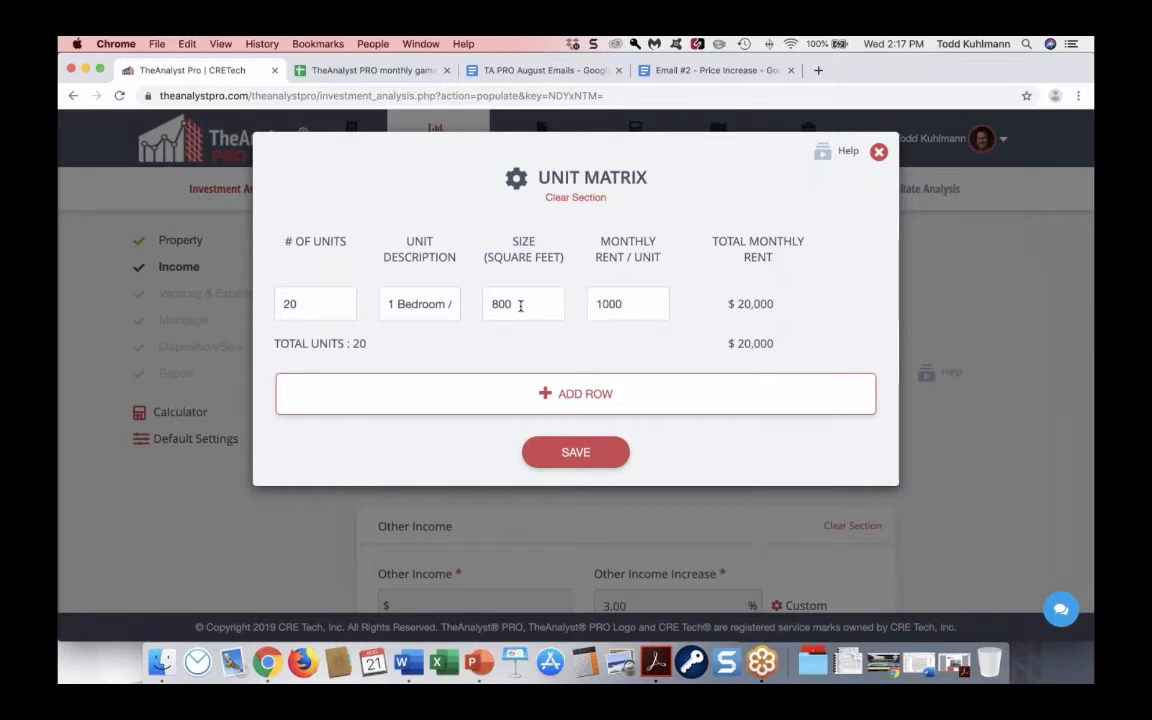
- Add a second row: 20 units of '2 Bedroom / 2 Bath', 1100 sq ft, 1250 rent
left_click(553, 392)
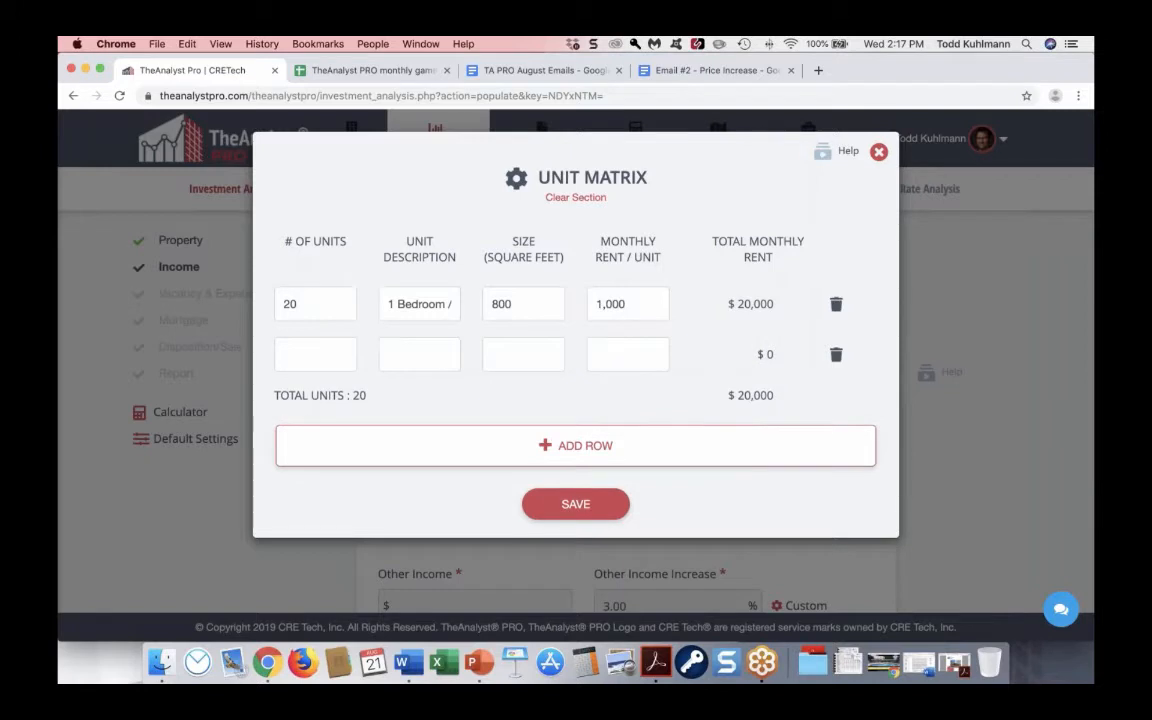
left_click(294, 347)
type("20")
key("Tab")
type("2 Ber")
key("BackSpace")
type("droom / 1 ")
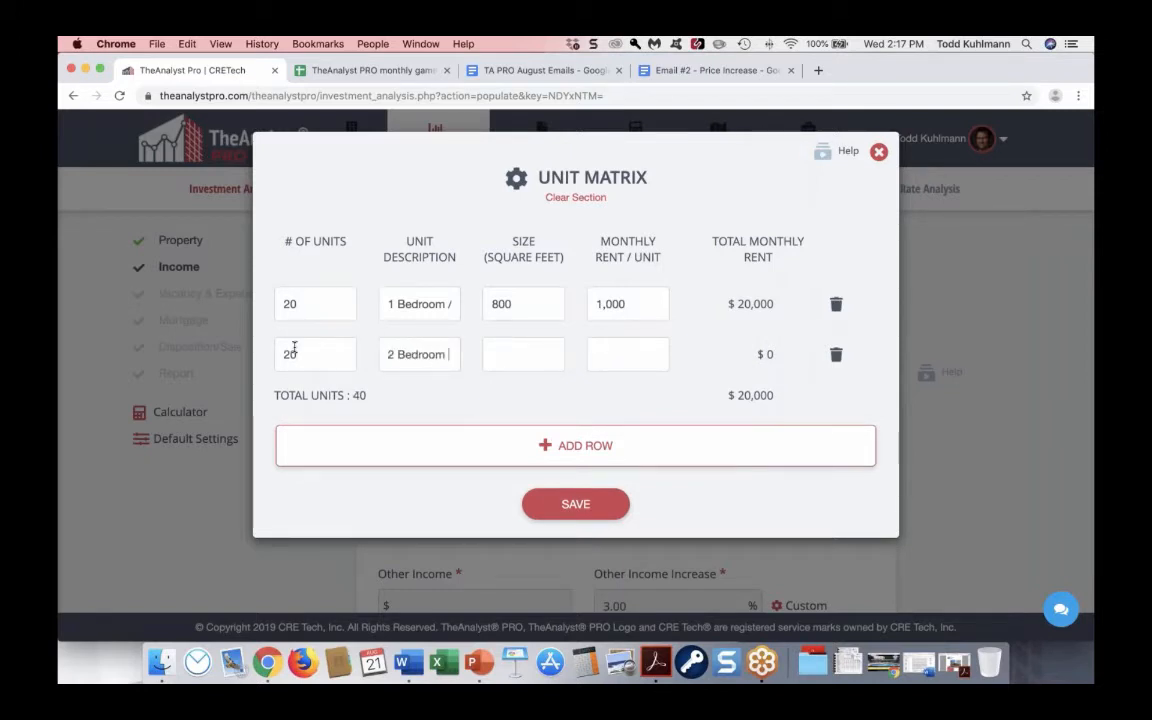
type("Ba")
key("BackSpace")
key("BackSpace")
key("BackSpace")
key("BackSpace")
type("2 Bath")
key("Tab")
type("1100")
key("Tab")
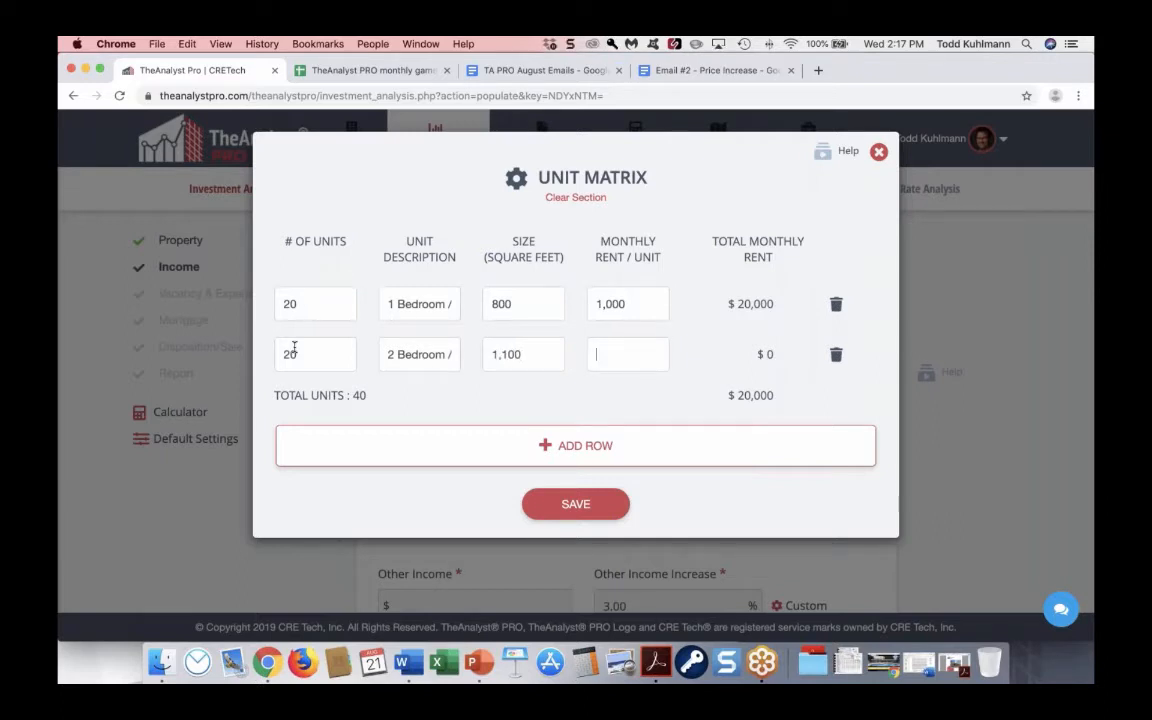
type("1250")
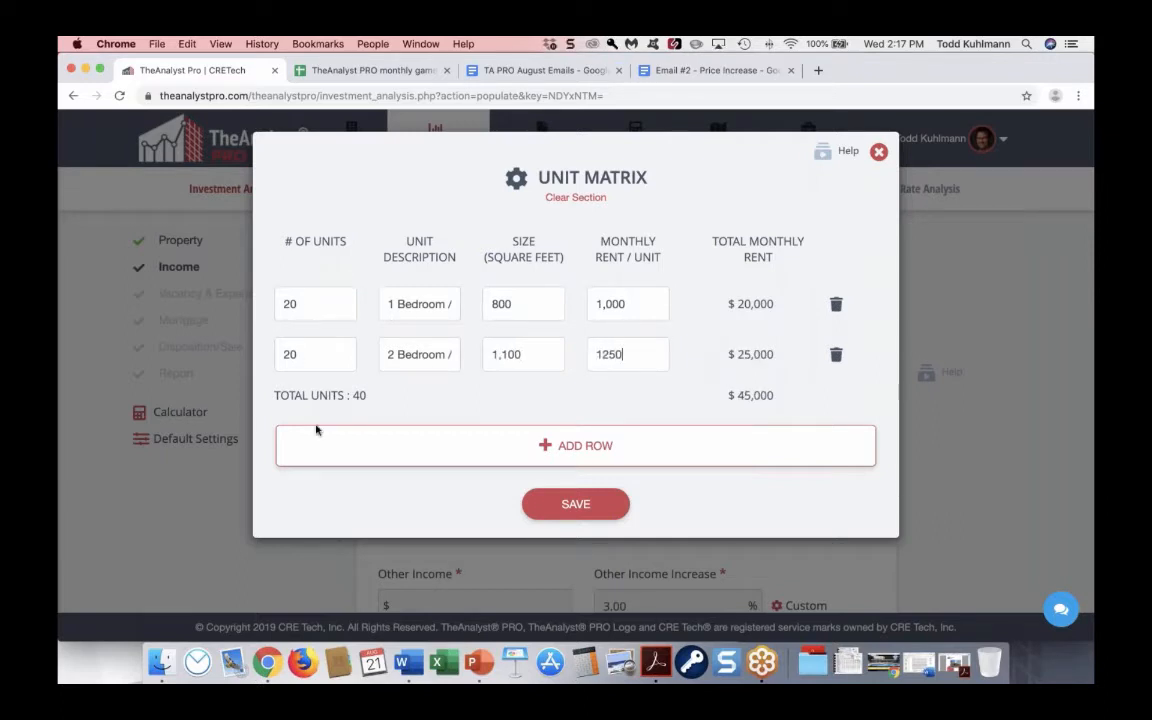
- Add a third row: 20 units of '3 Bedroom / 2 Bath', 1400 sq ft, 1500 rent
left_click(560, 444)
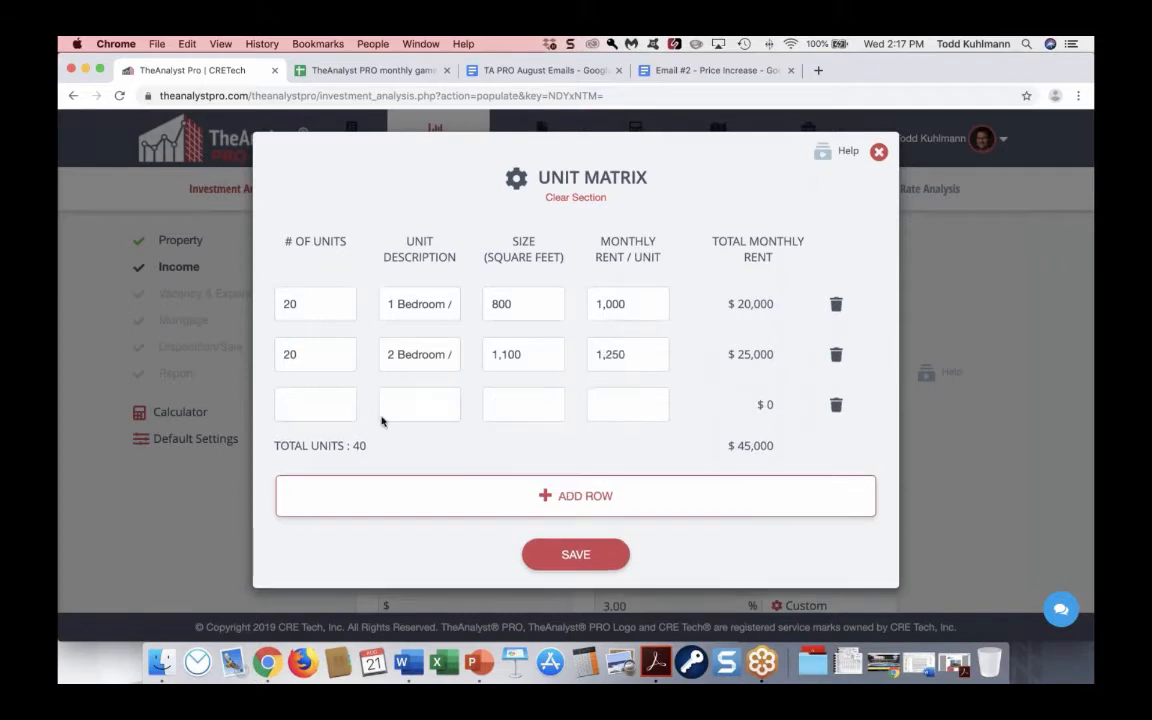
left_click(324, 410)
type("30")
key("BackSpace")
key("BackSpace")
type("20")
key("Tab")
type("3 Bef")
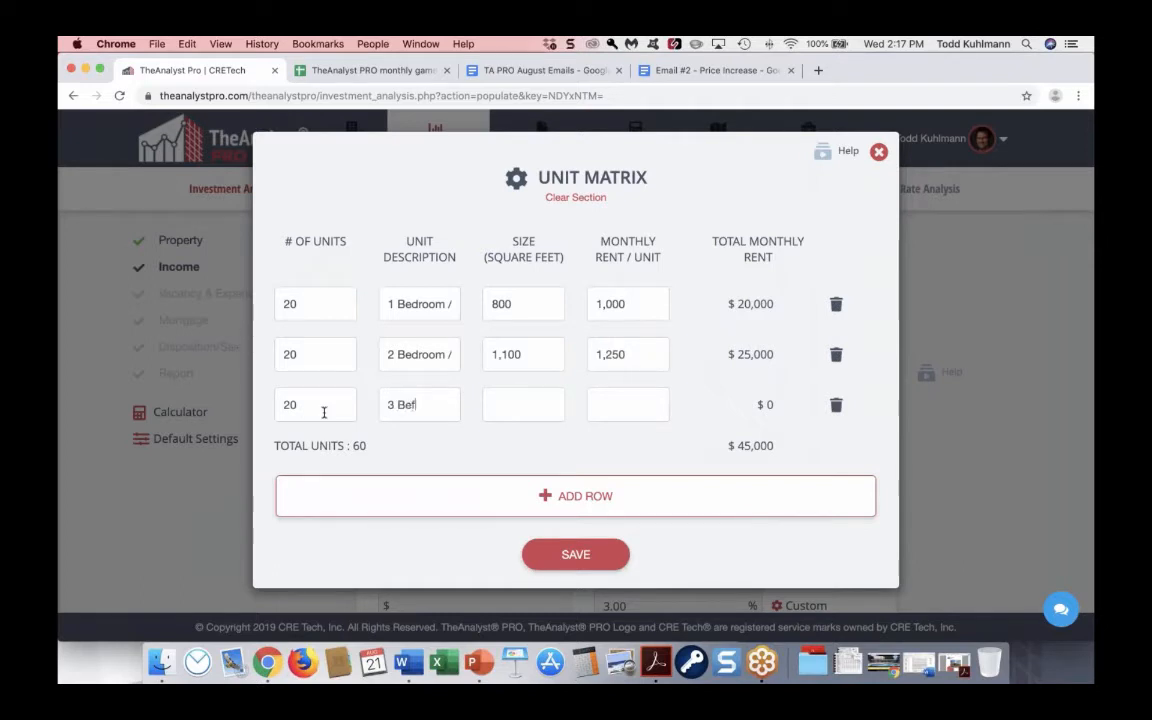
type("room / 2 Bath")
type("1400")
key("Tab")
type("1500")
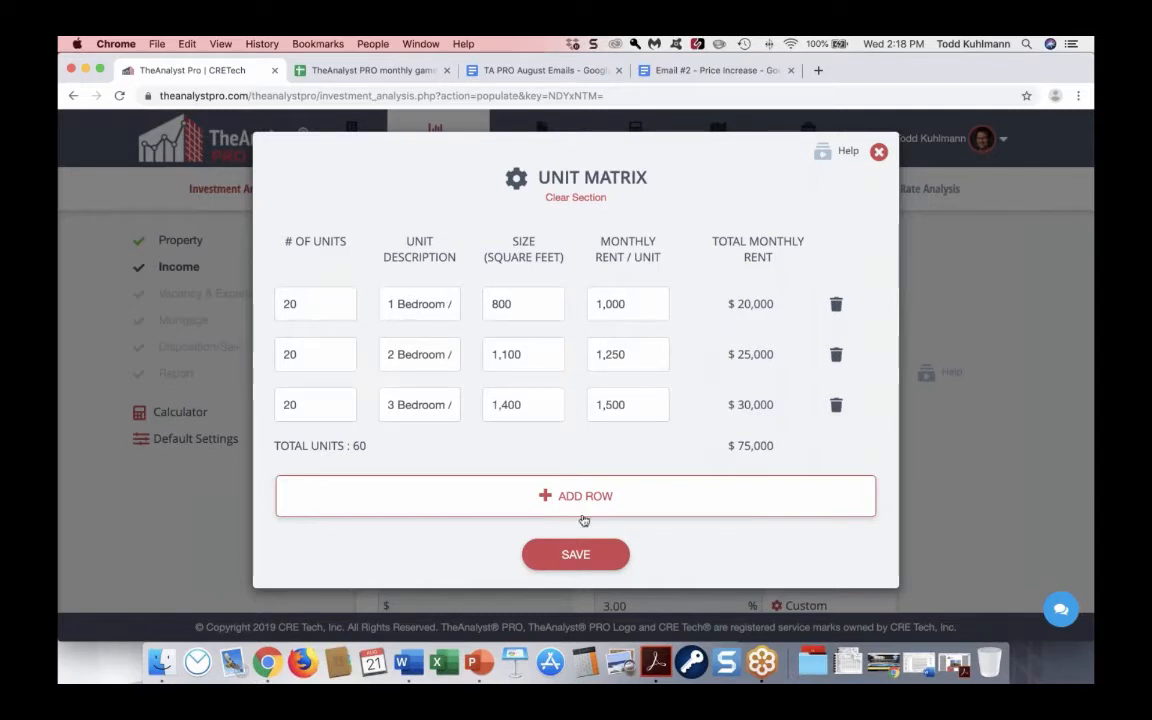
- Save the unit matrix into the Income page and scroll to Other Income
left_click(584, 558)
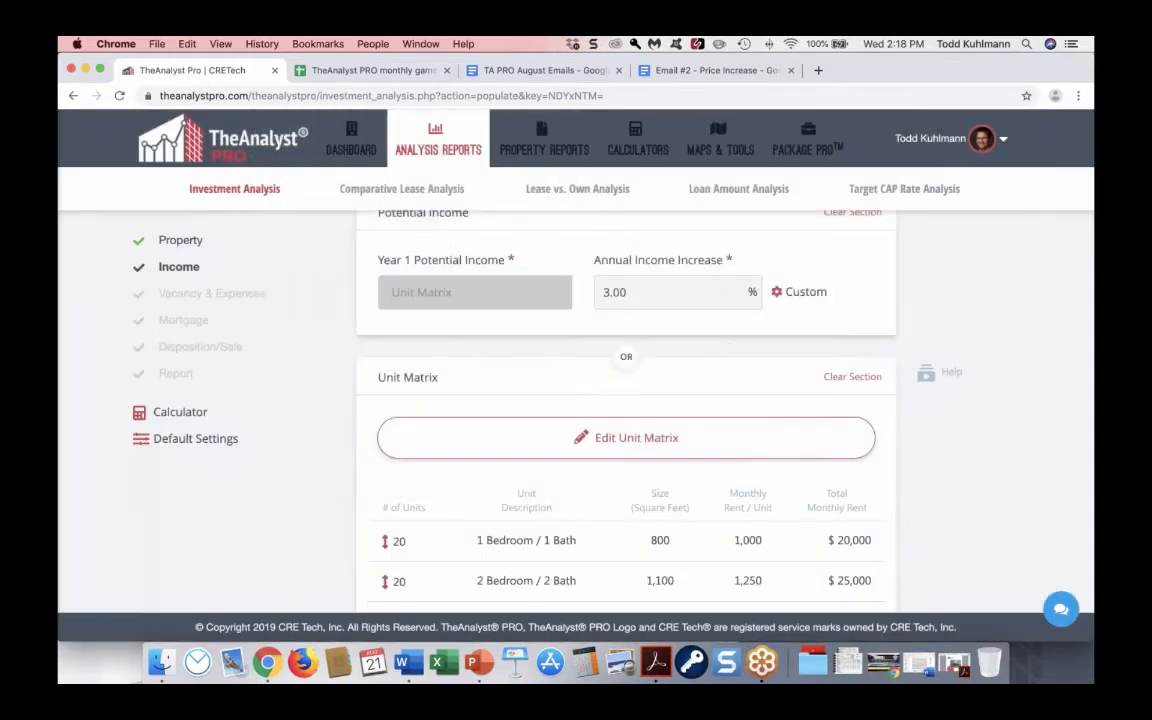
scroll(727, 218, "down", 3)
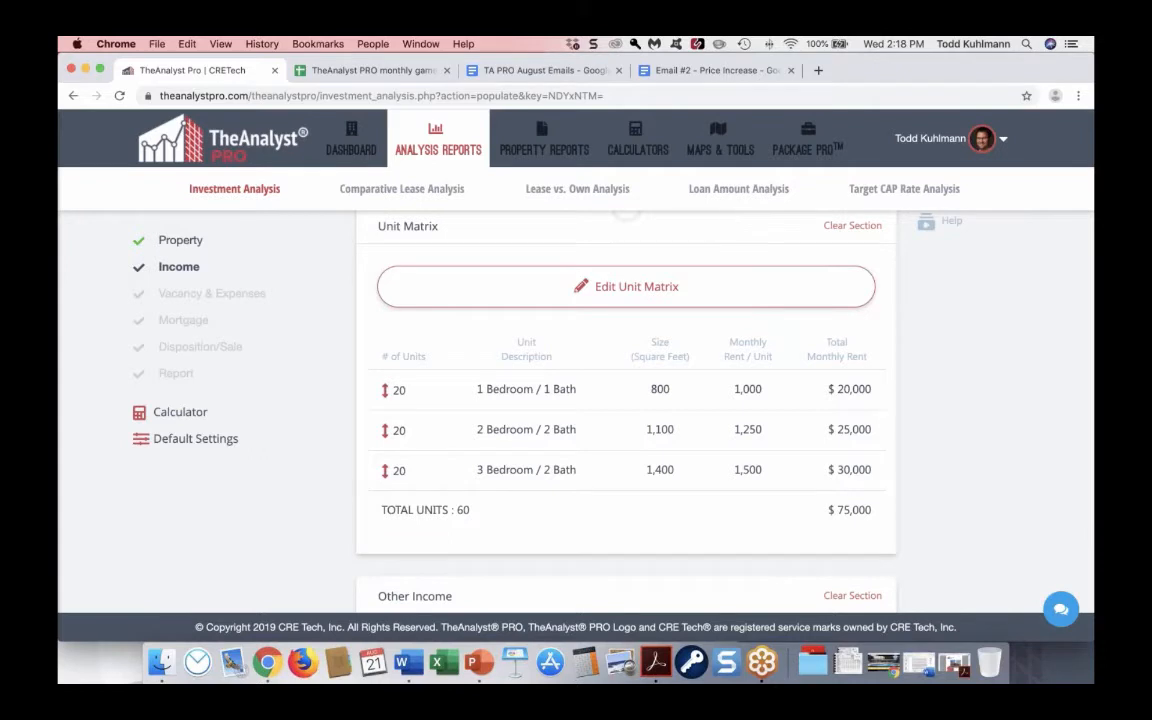
scroll(727, 218, "down", 3)
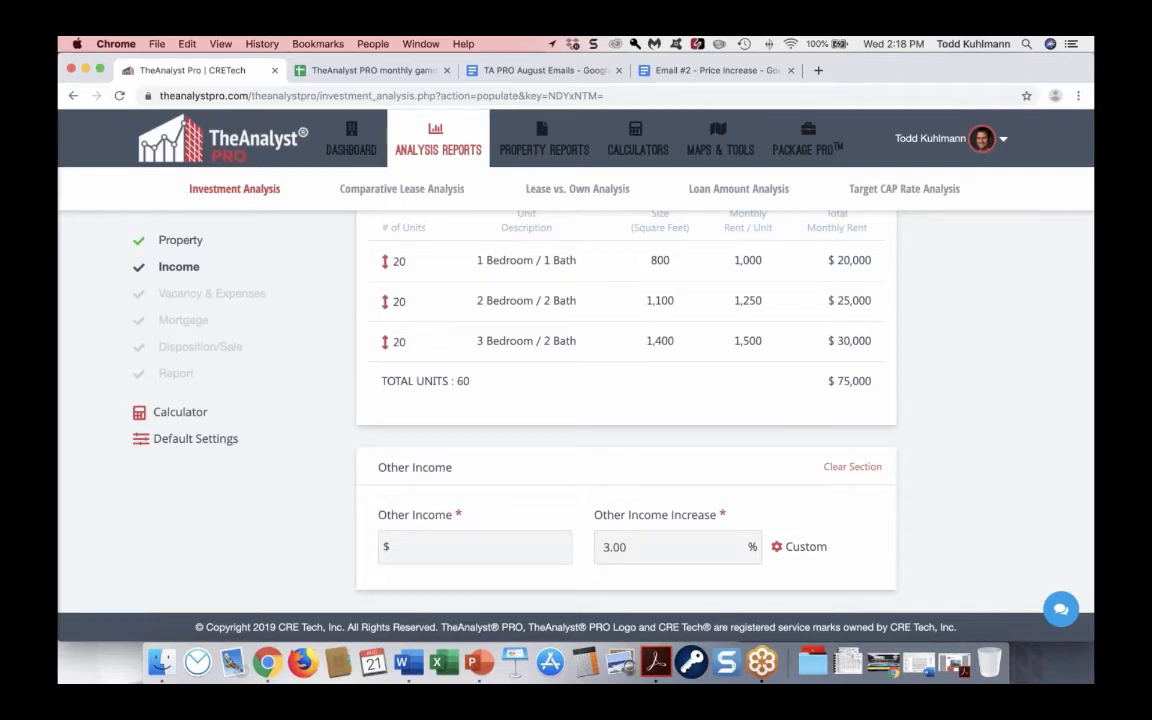
scroll(626, 400, "up", 1)
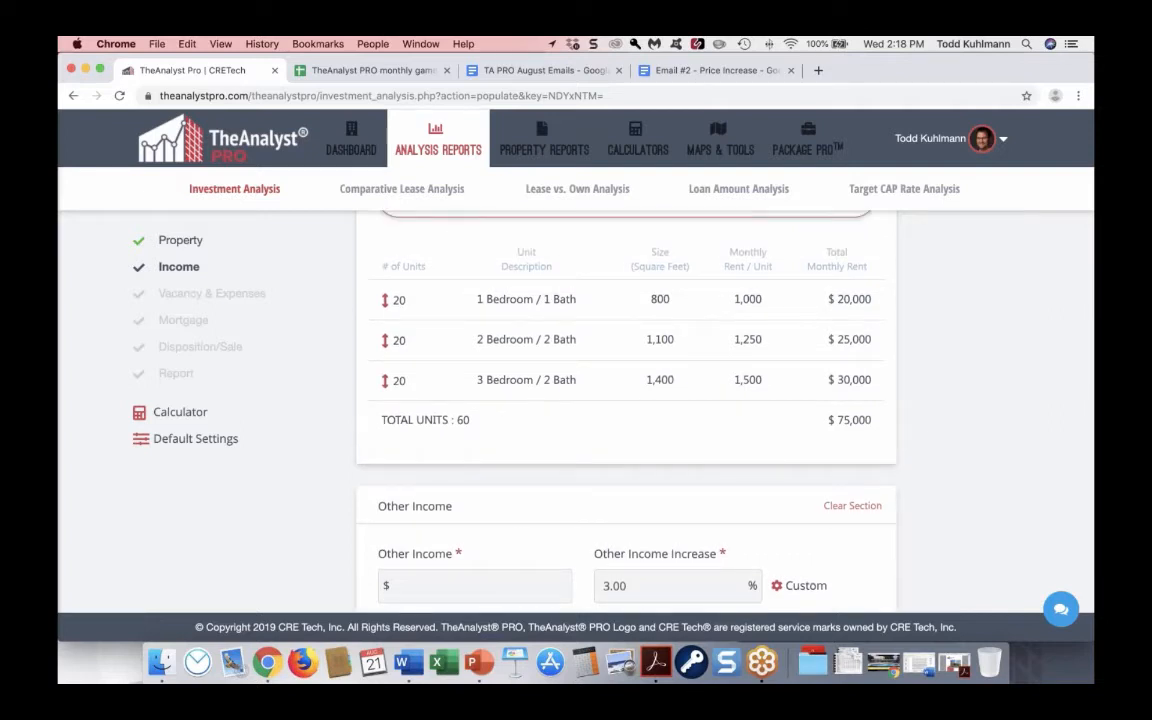
scroll(478, 486, "down", 3)
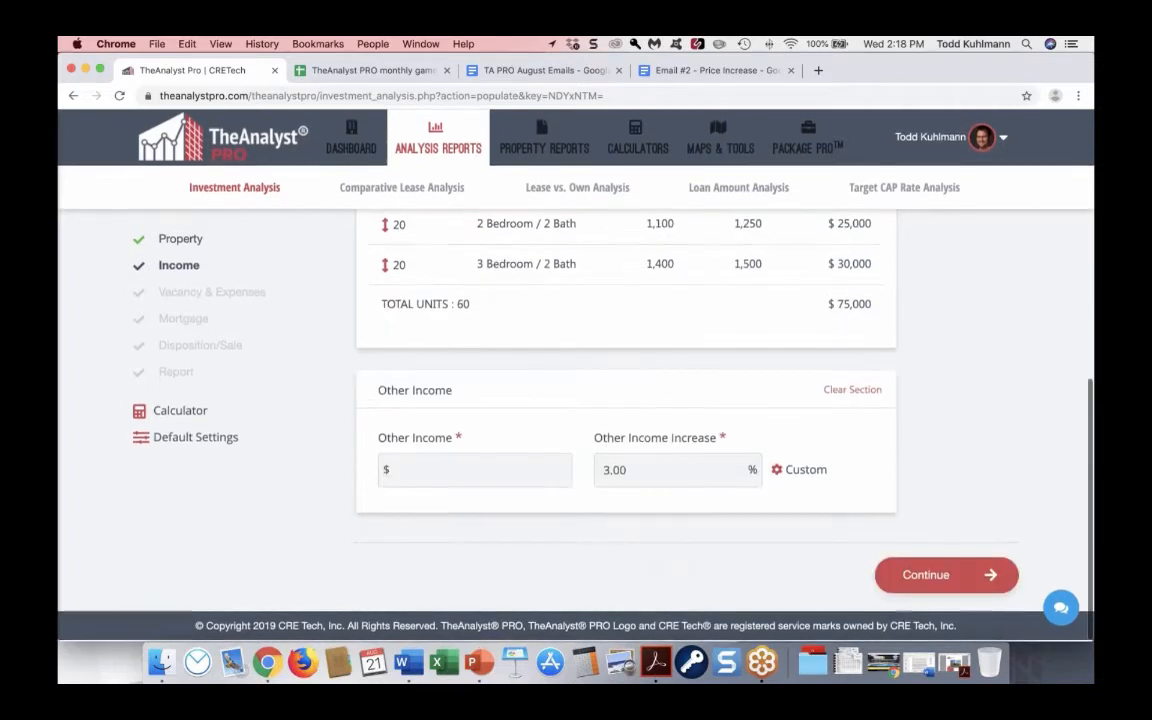
- Set Other Income to 4000 with a 2% annual increase and continue to Vacancy & Expenses
left_click(478, 486)
type("4000")
key("Tab")
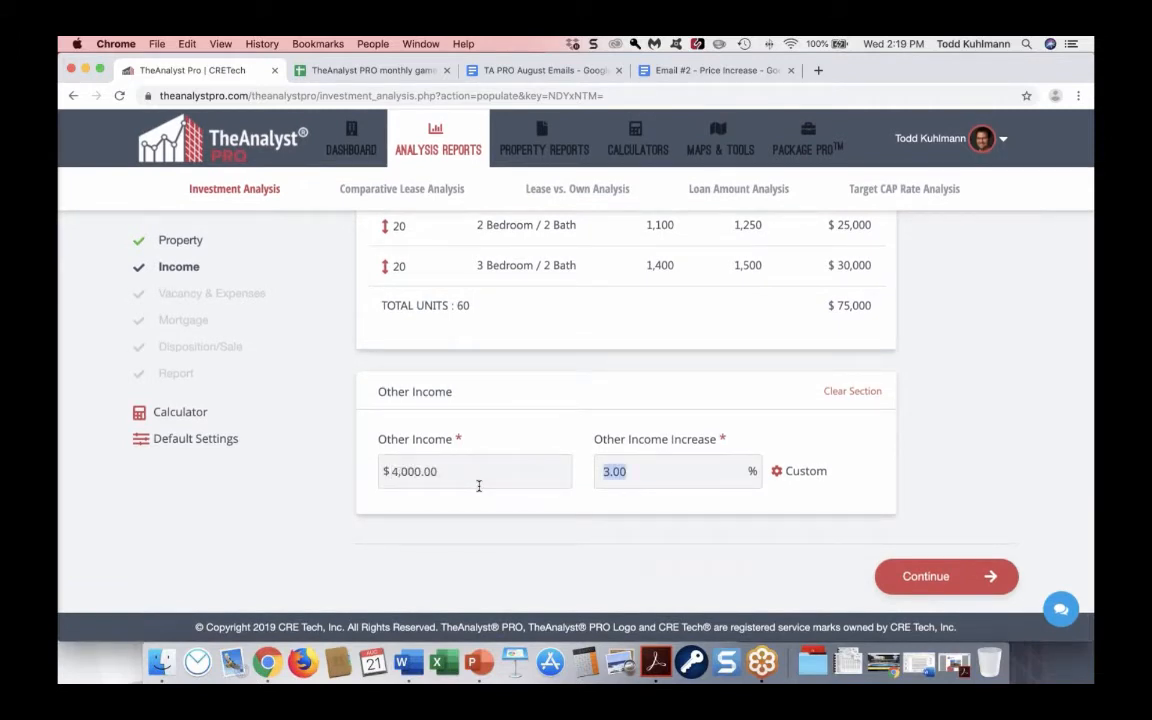
type("2")
left_click(643, 597)
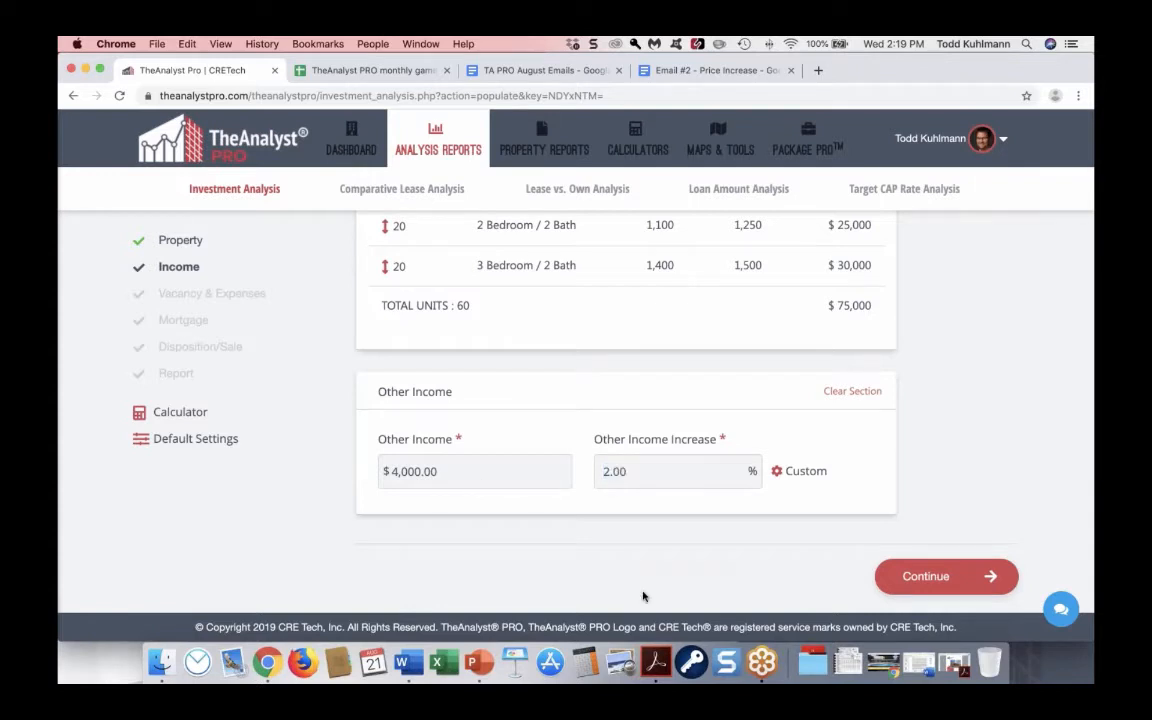
left_click(918, 576)
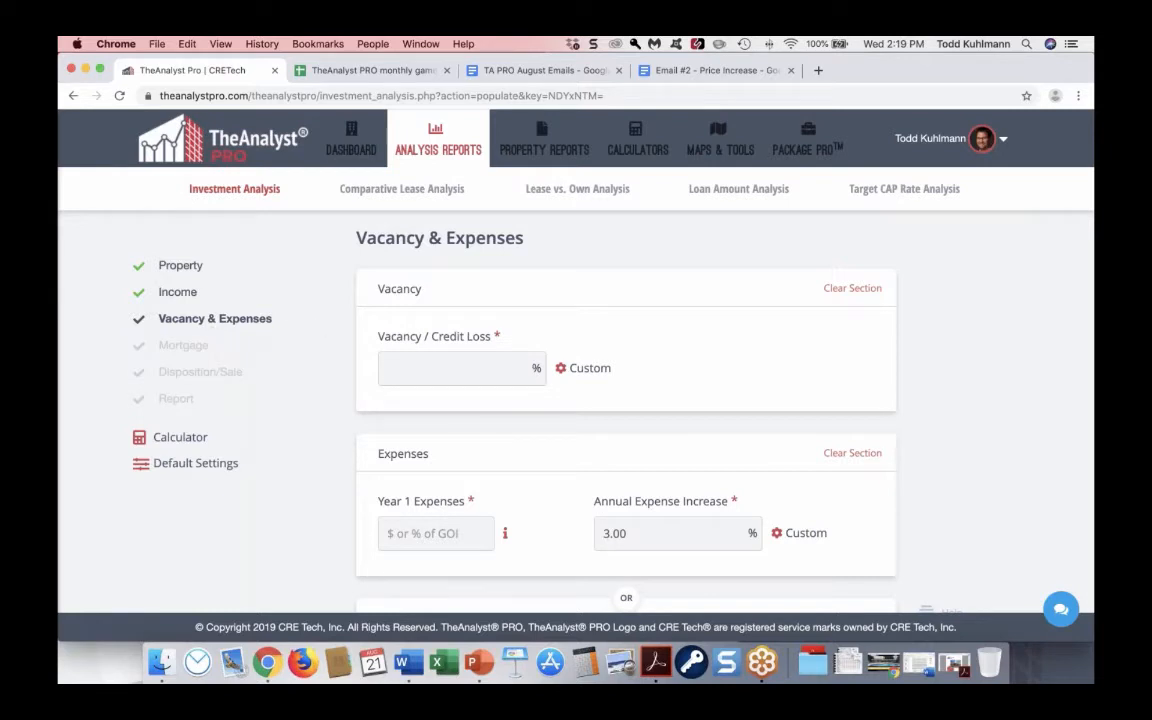
- Enter 5 for Vacancy / Credit Loss and 40 for Year 1 Expenses
type("5")
left_click(687, 391)
left_click(461, 534)
type("40")
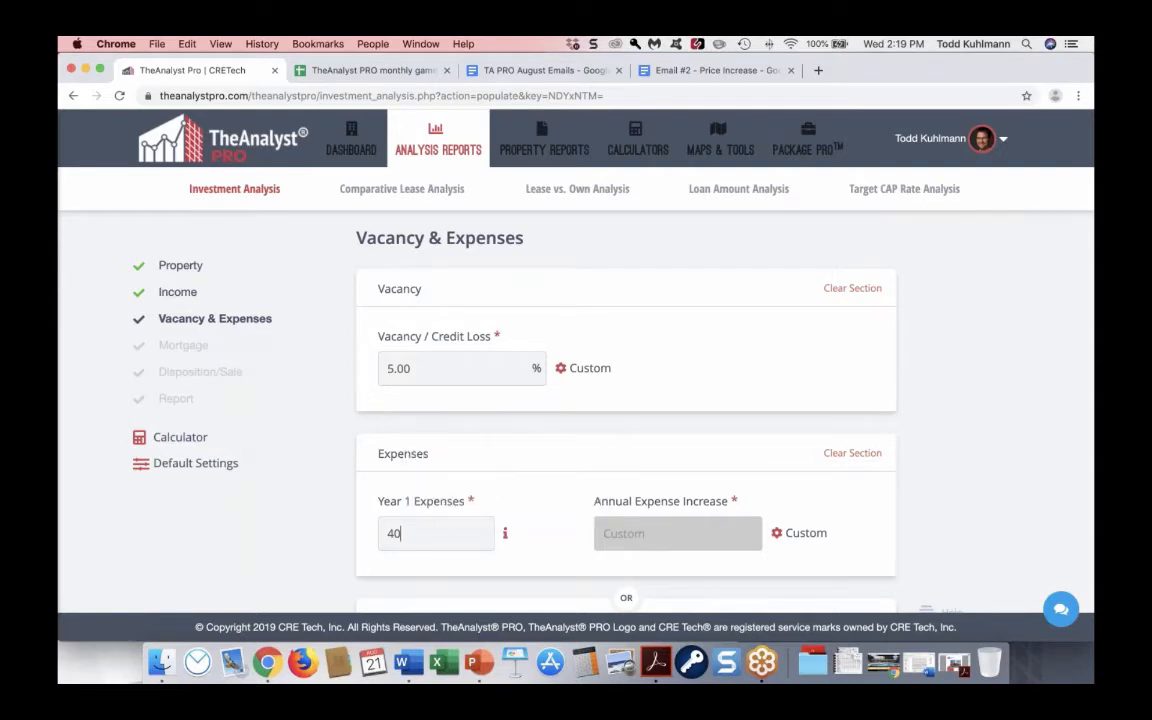
mouse_move(505, 533)
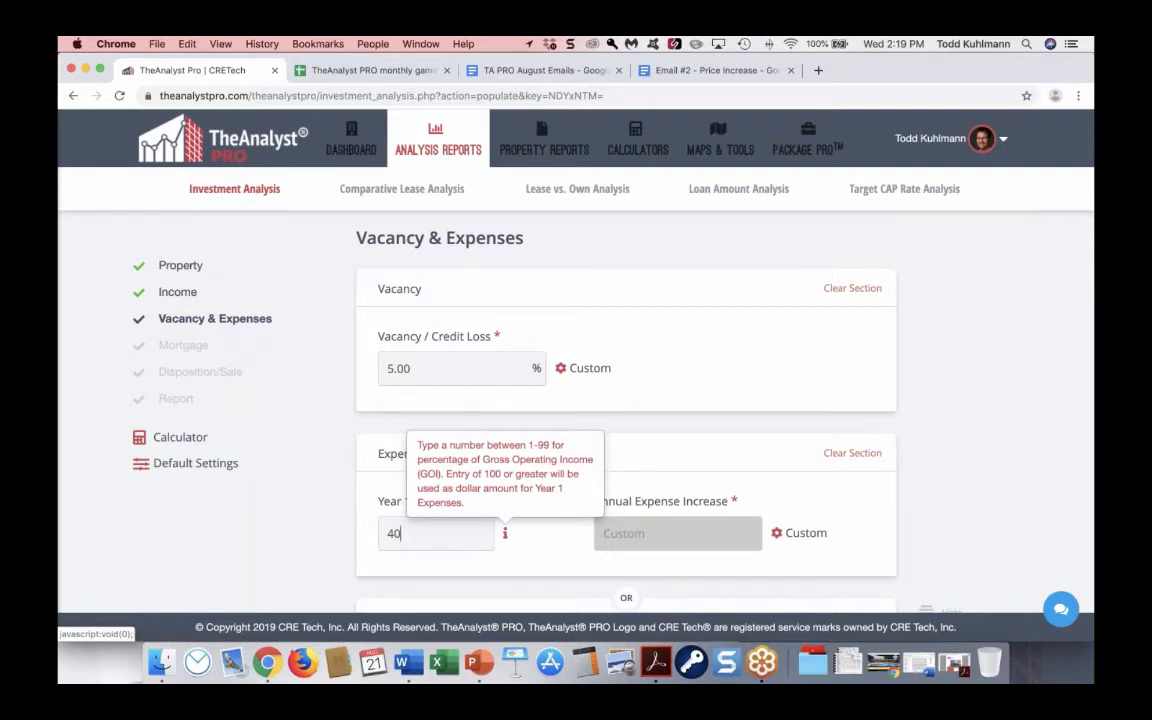
left_click(520, 545)
scroll(520, 545, "down", 3)
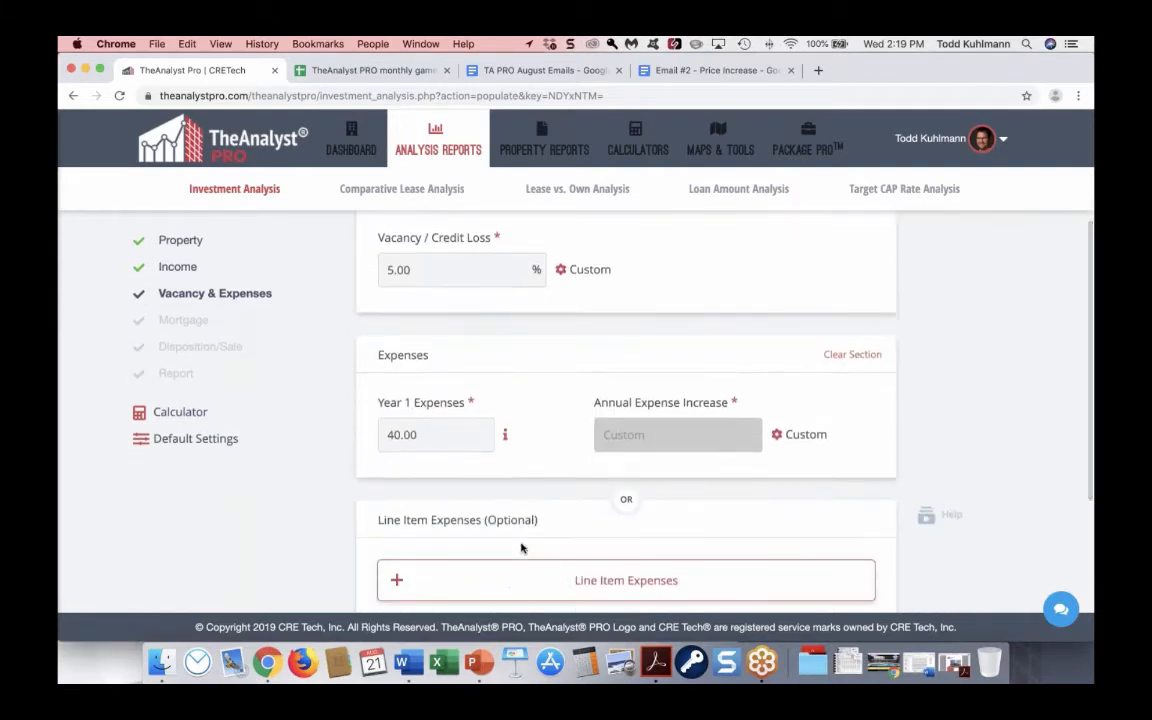
scroll(520, 547, "down", 3)
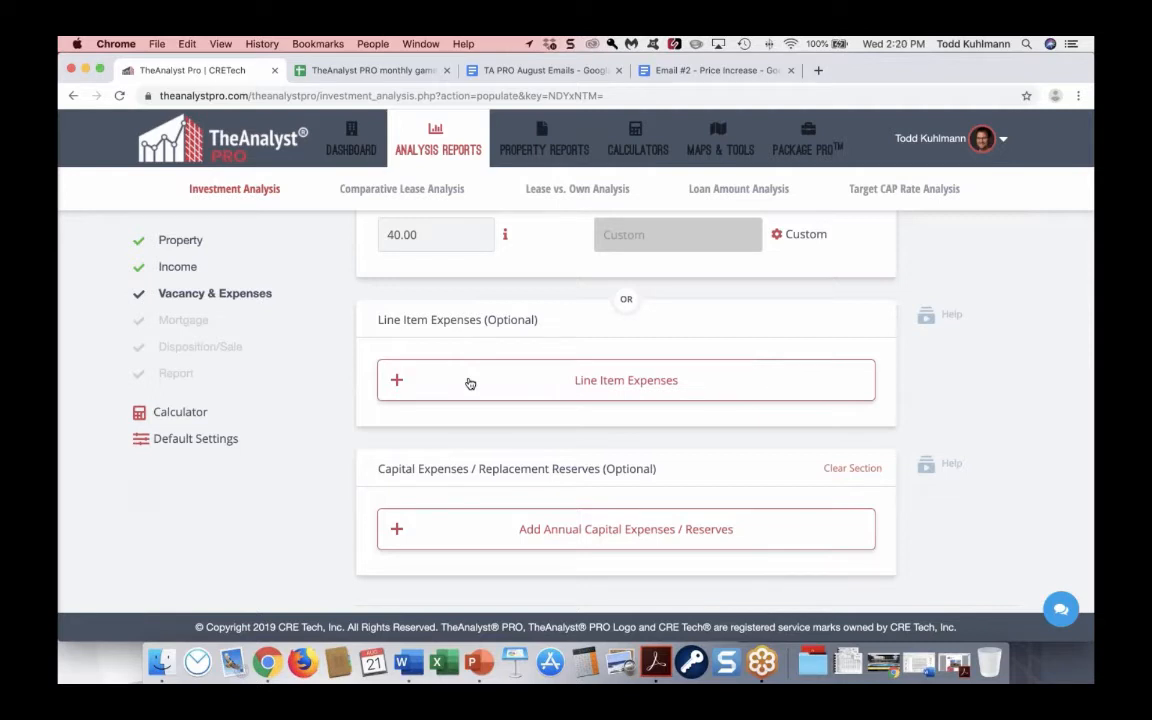
scroll(470, 384, "up", 2)
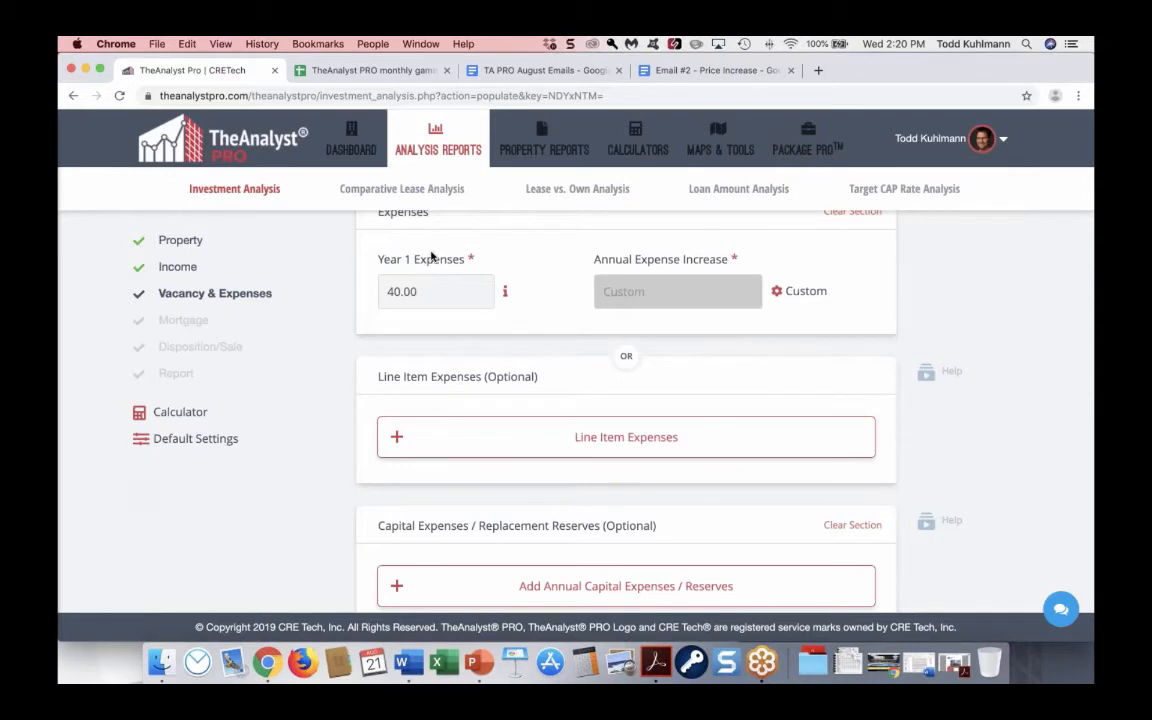
- Expand the Line Item Expenses list and scroll through its expense categories
left_click(409, 436)
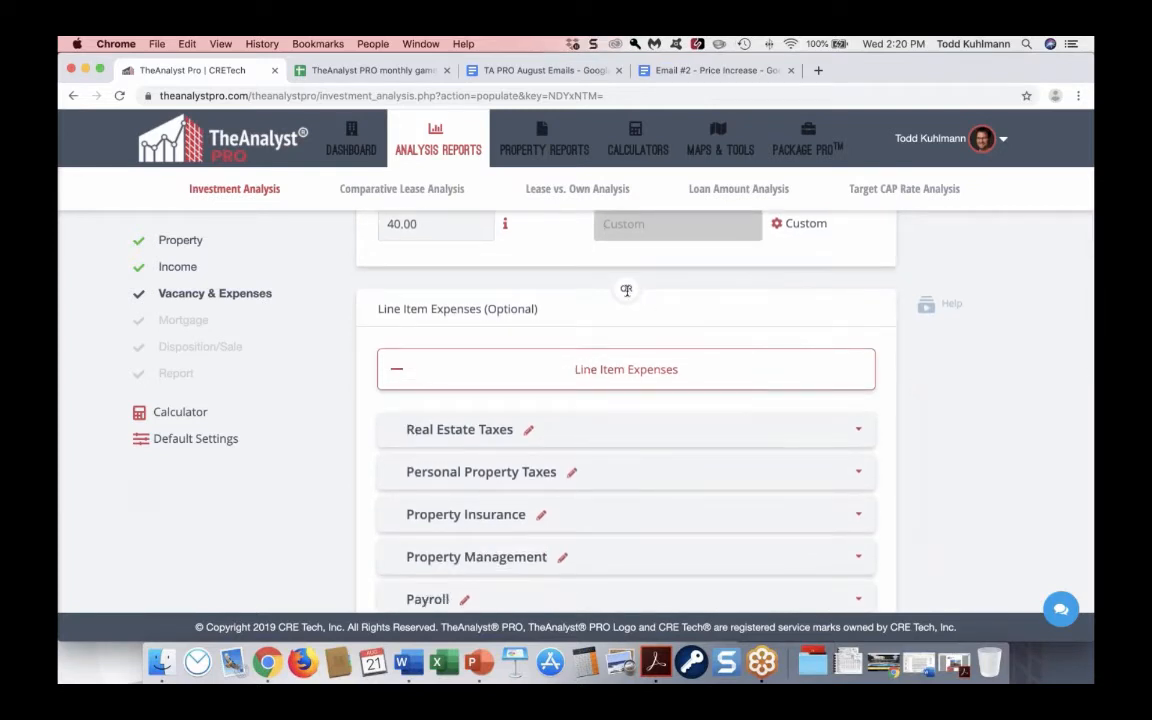
scroll(626, 290, "down", 2)
scroll(547, 352, "up", 4)
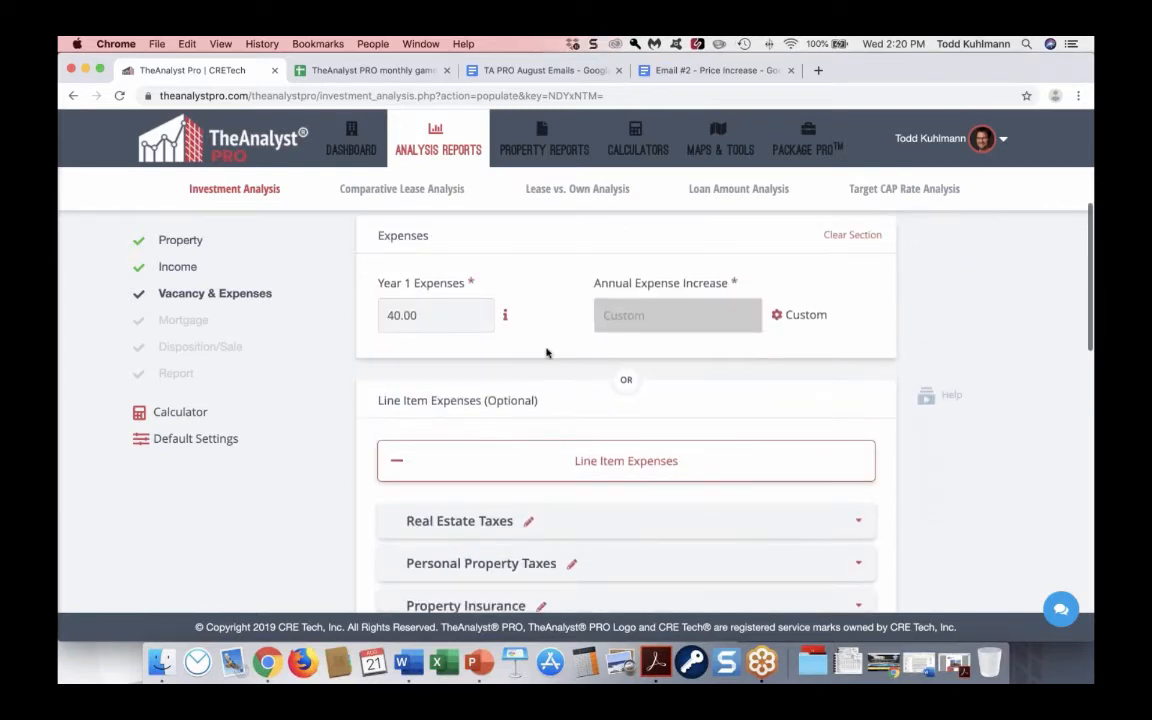
scroll(628, 378, "down", 4)
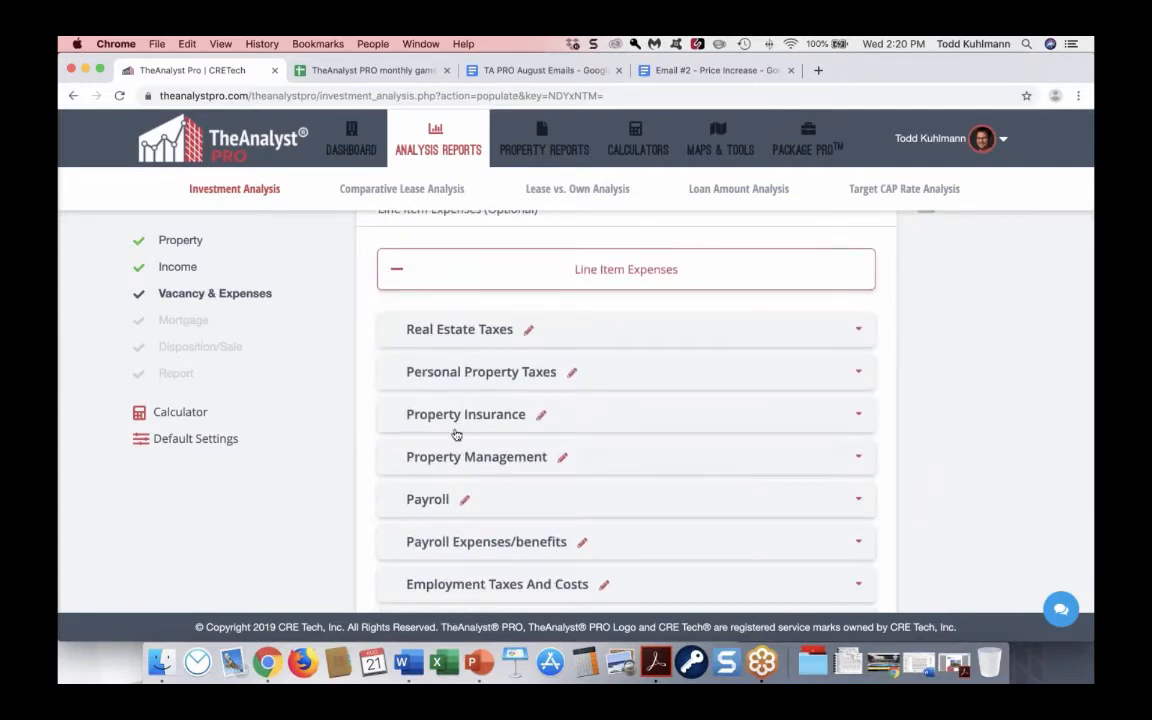
scroll(453, 441, "down", 8)
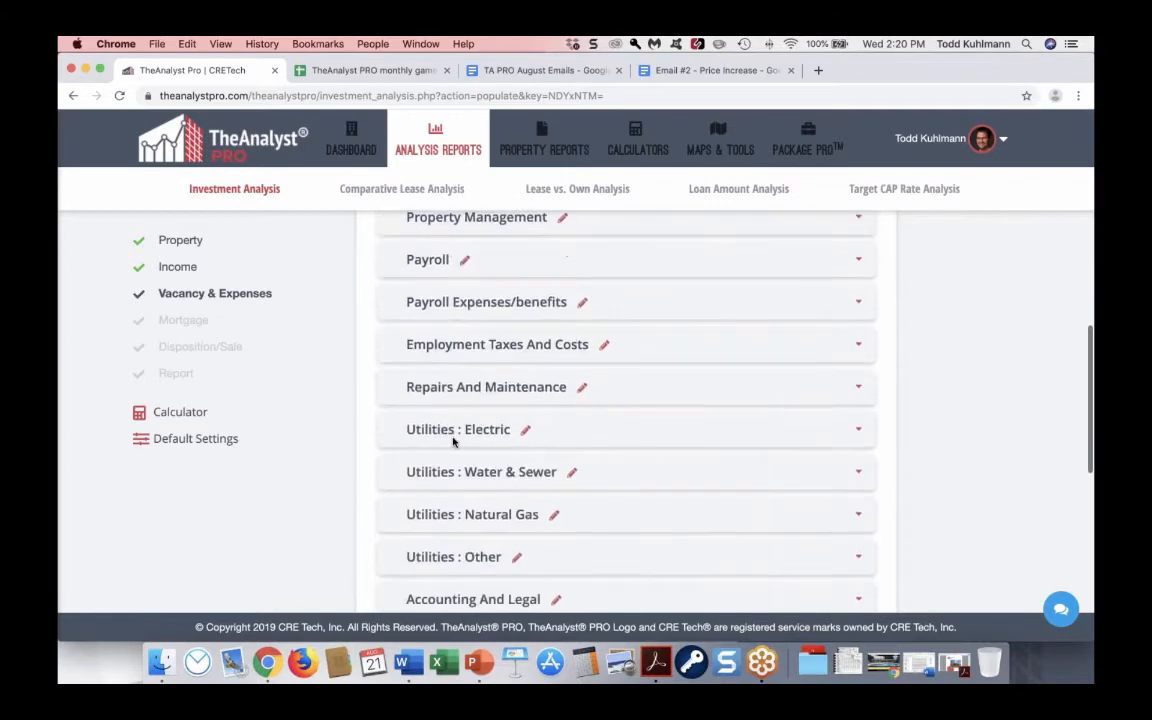
scroll(453, 441, "down", 3)
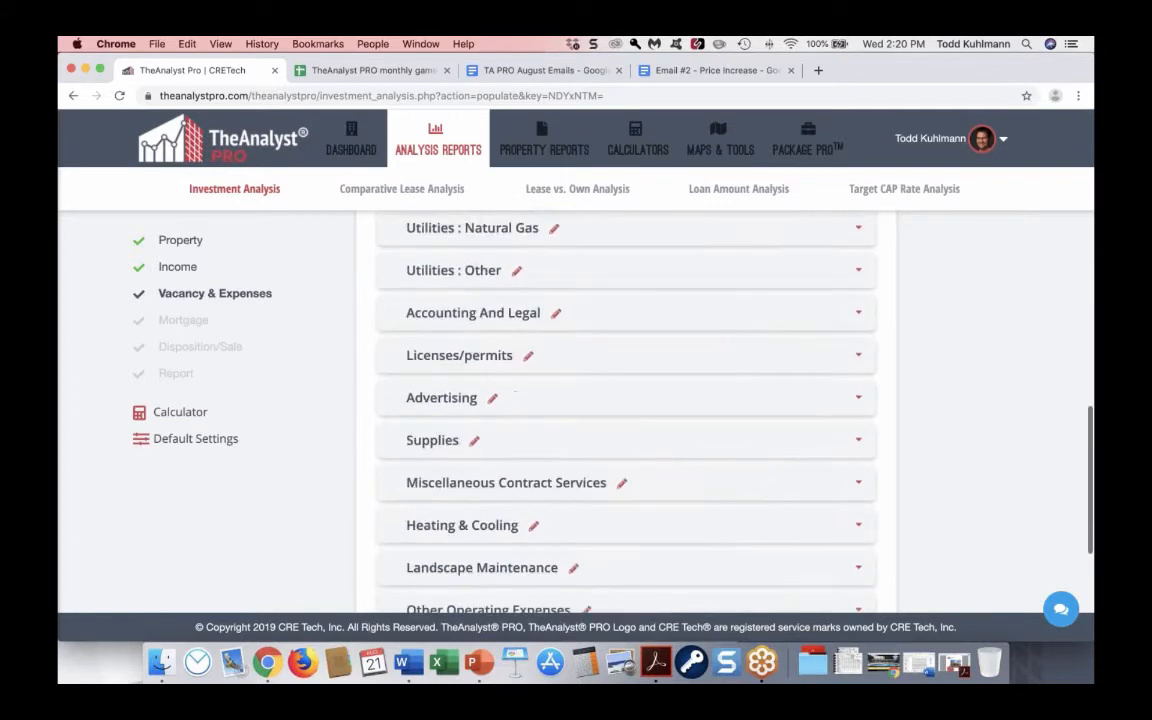
scroll(514, 394, "down", 6)
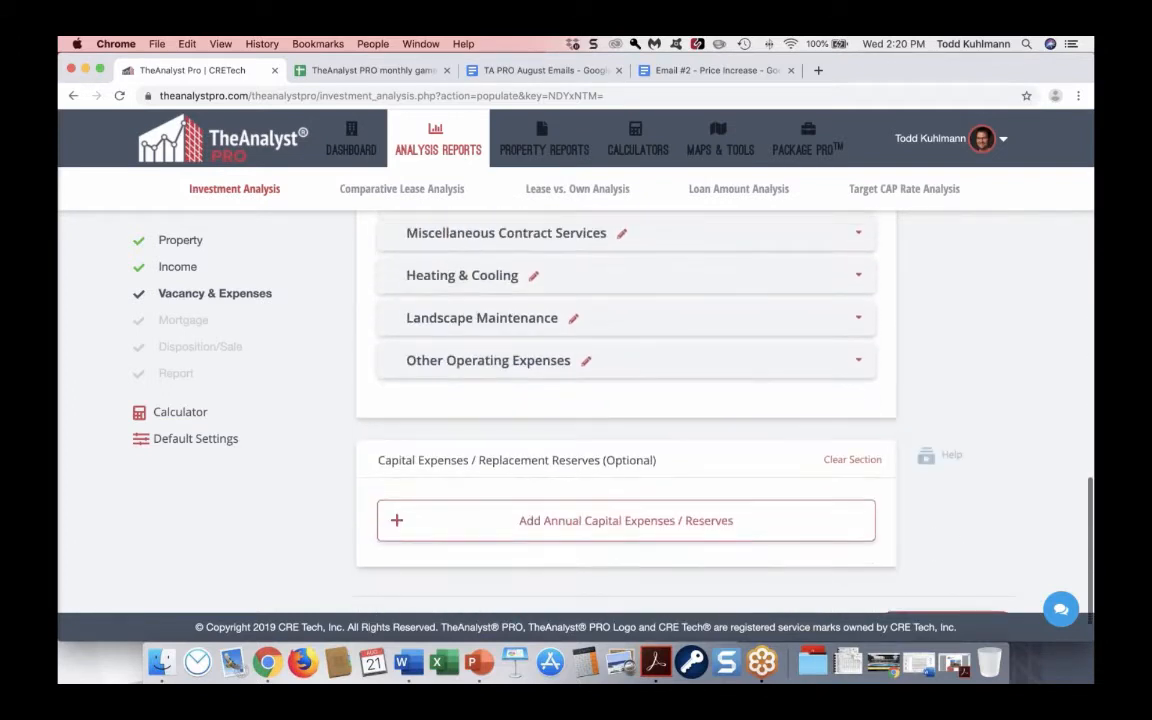
scroll(626, 410, "up", 13)
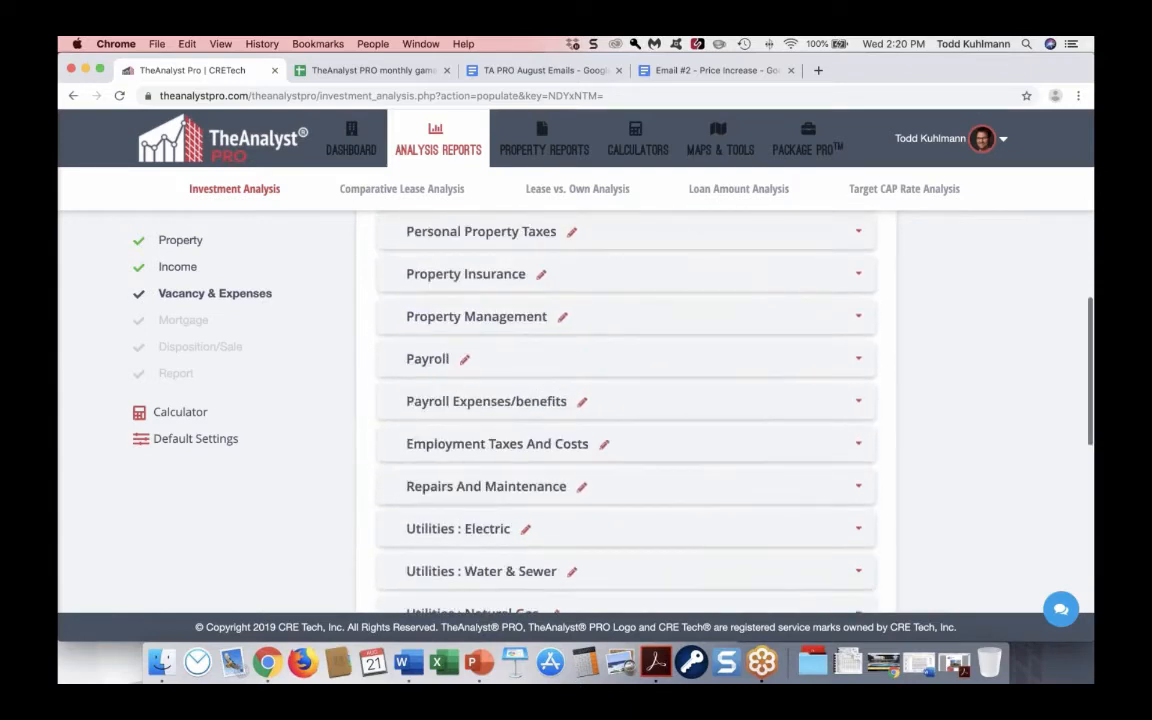
scroll(590, 387, "up", 4)
- Check Real Estate Taxes' entry methods, keeping year 1 amount with annual changes
left_click(590, 388)
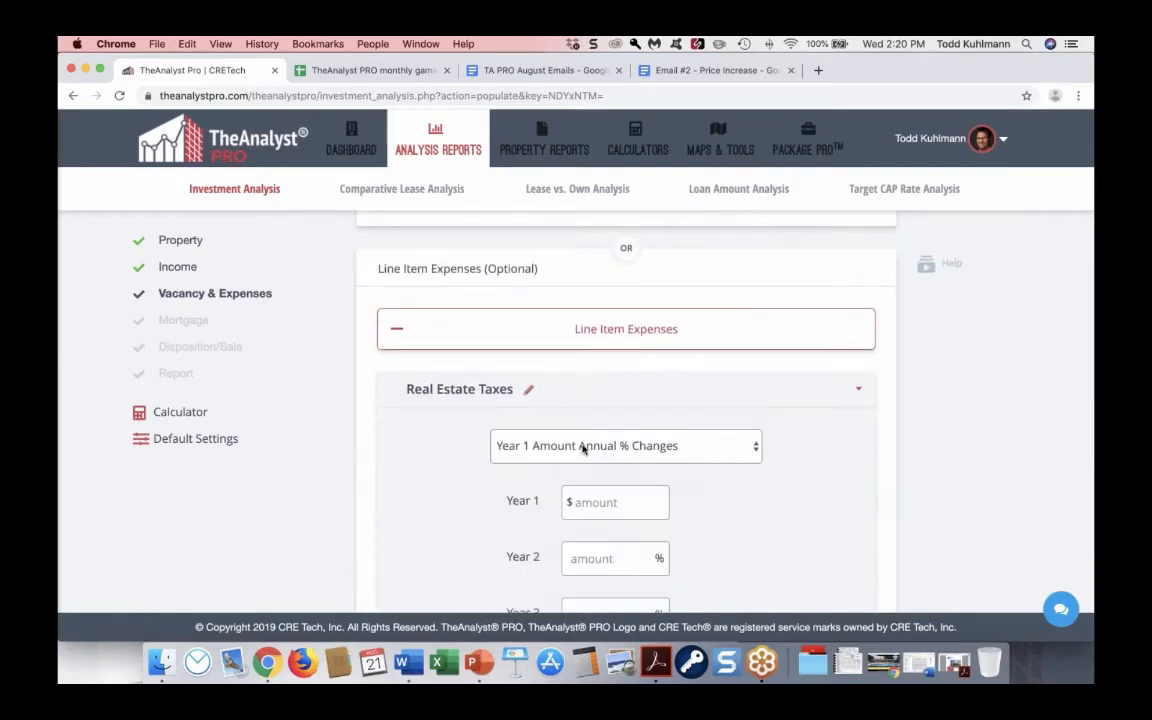
left_click(576, 456)
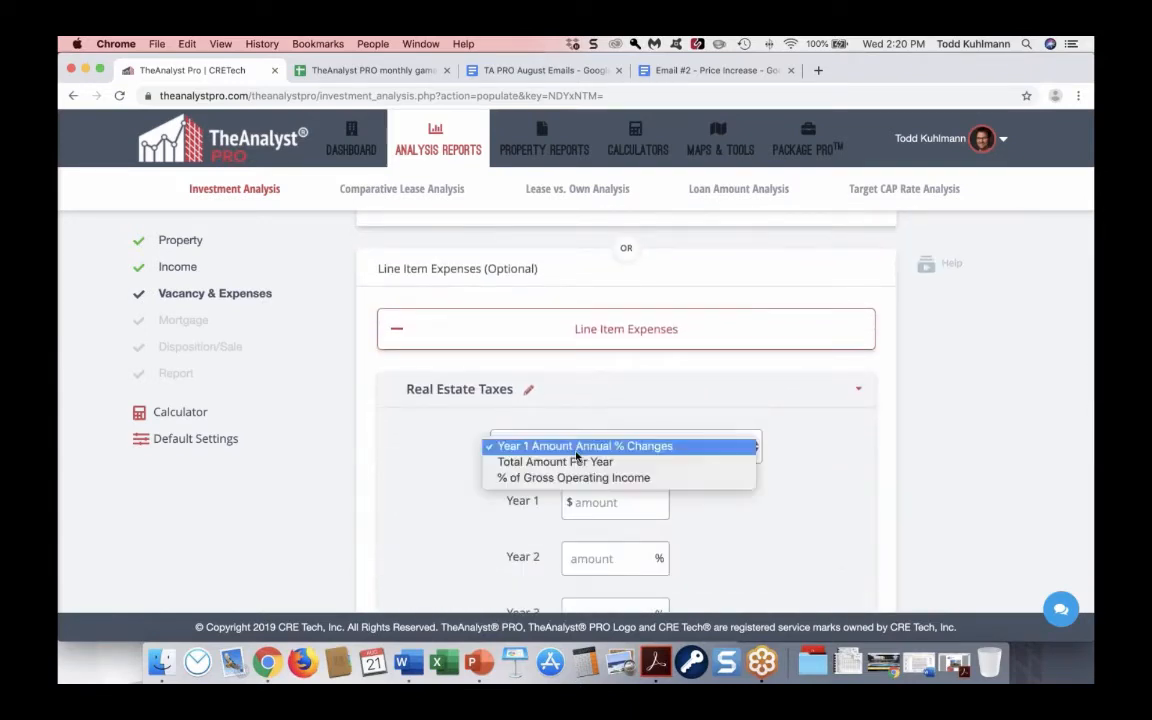
left_click(645, 394)
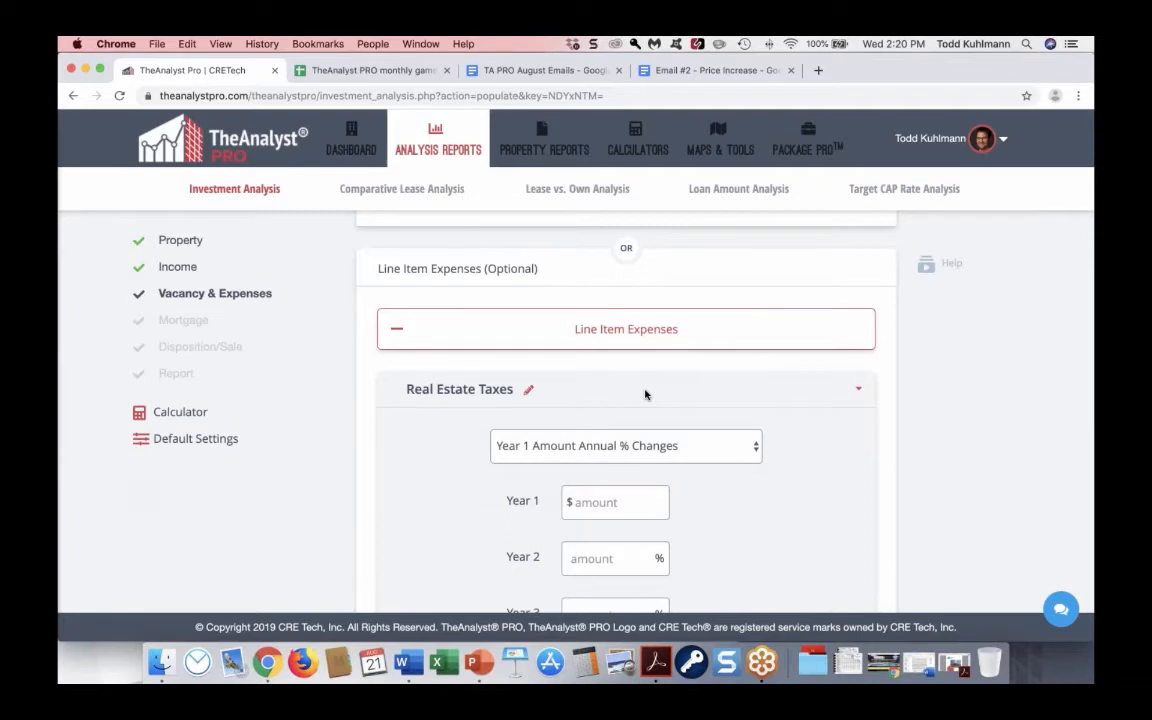
left_click(645, 394)
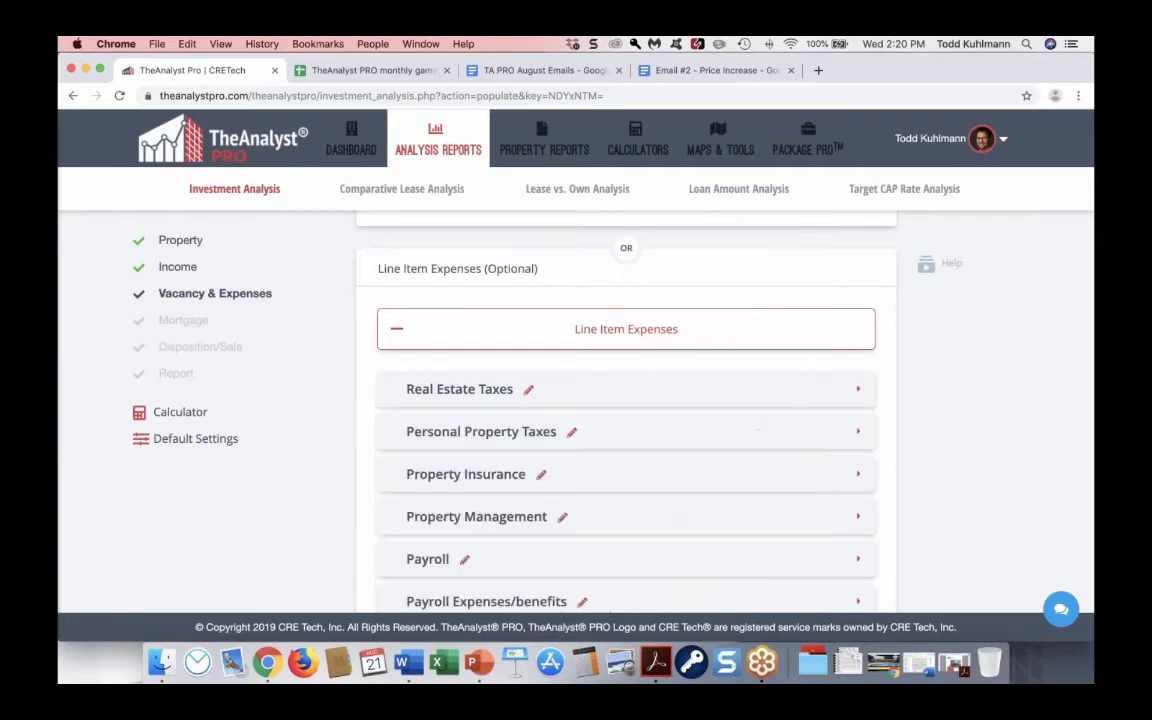
- Check Property Insurance's amount options unchanged, then collapse it and the Line Item Expenses list
left_click(587, 472)
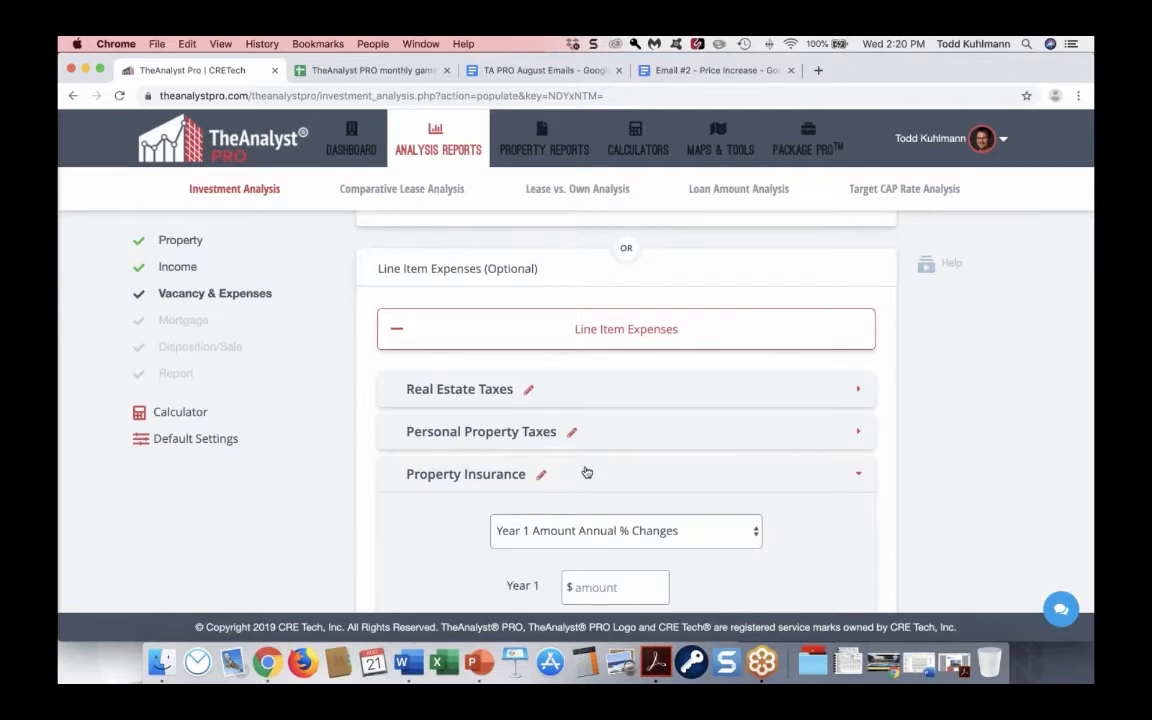
left_click(606, 536)
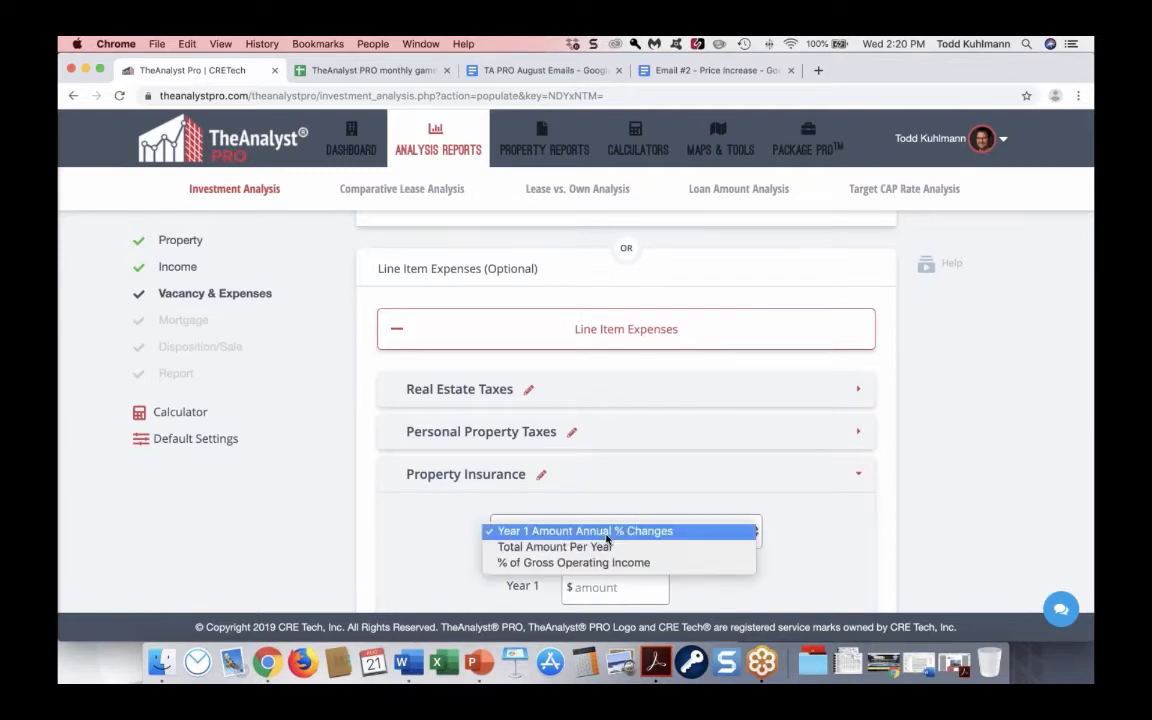
left_click(606, 536)
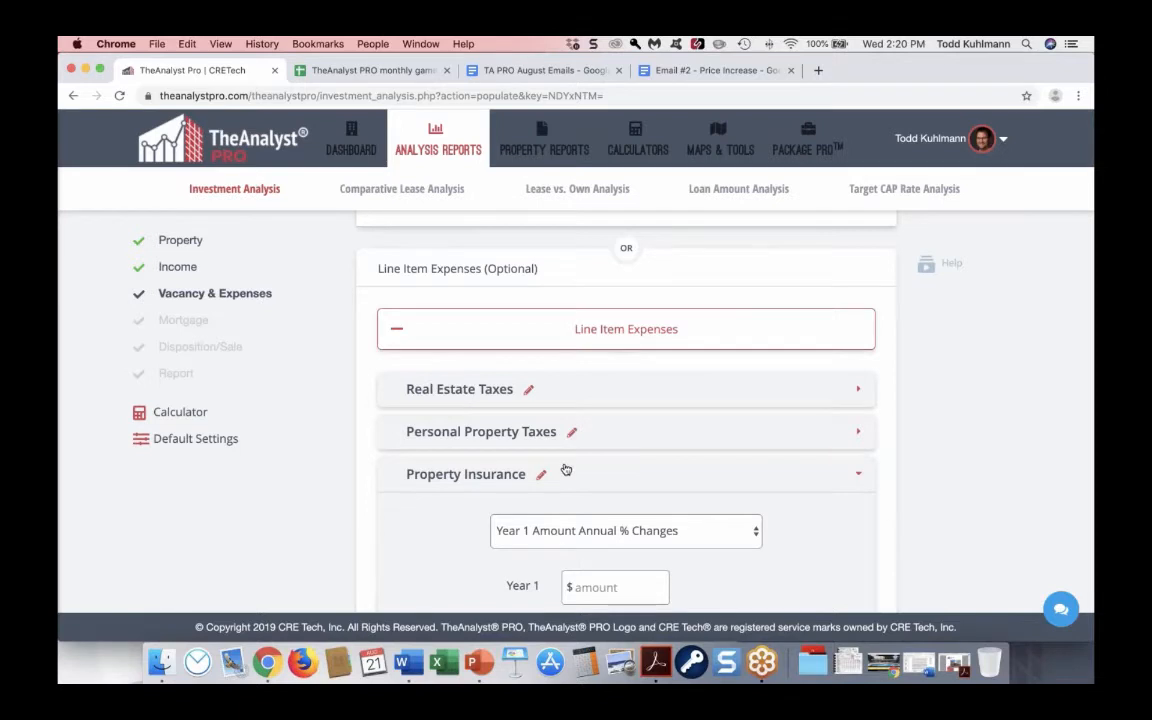
scroll(566, 470, "down", 5)
scroll(563, 468, "up", 4)
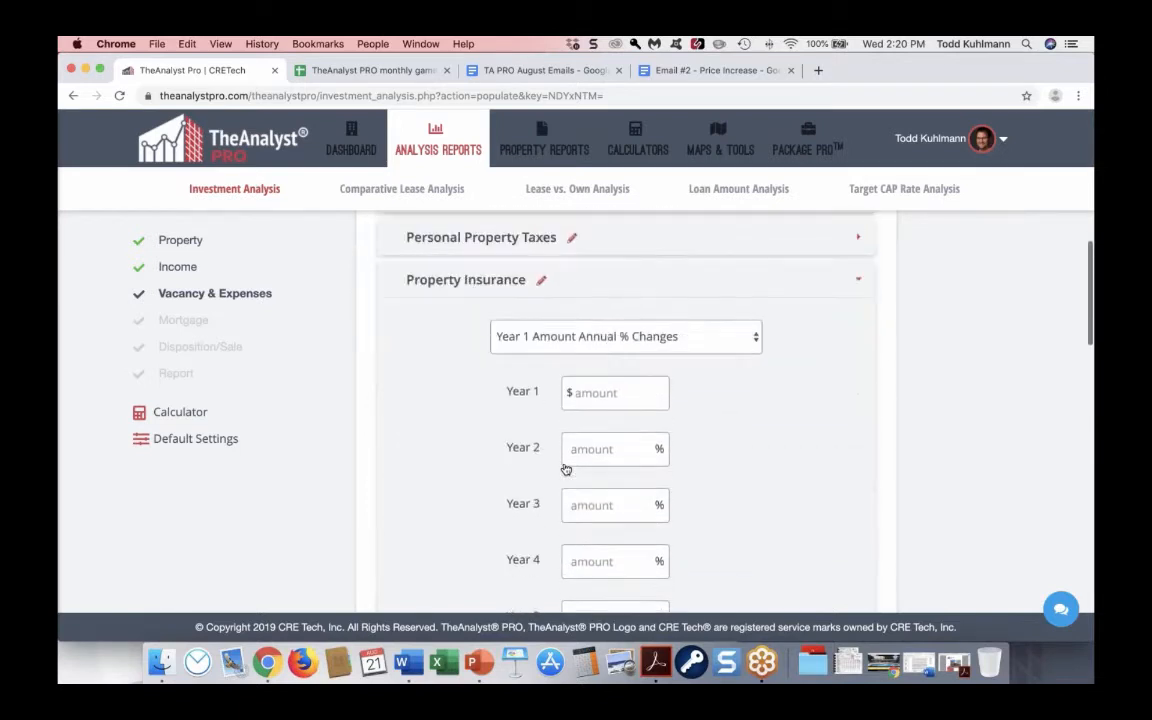
left_click(593, 368)
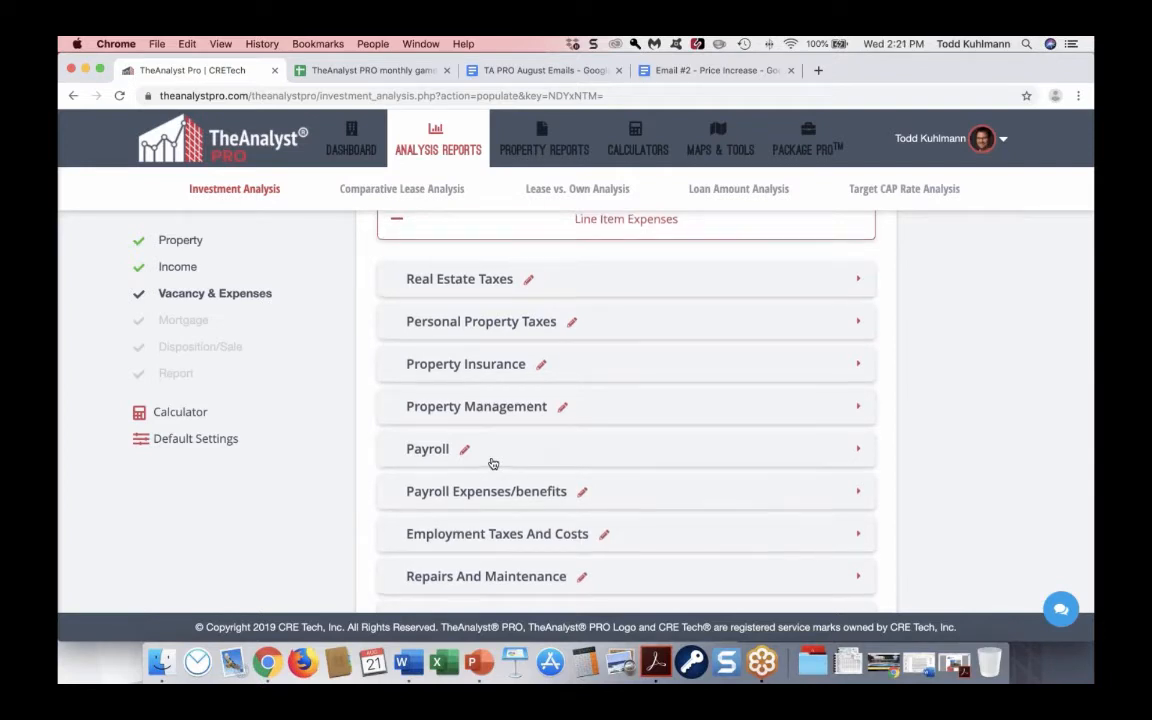
scroll(510, 400, "up", 1)
left_click(532, 278)
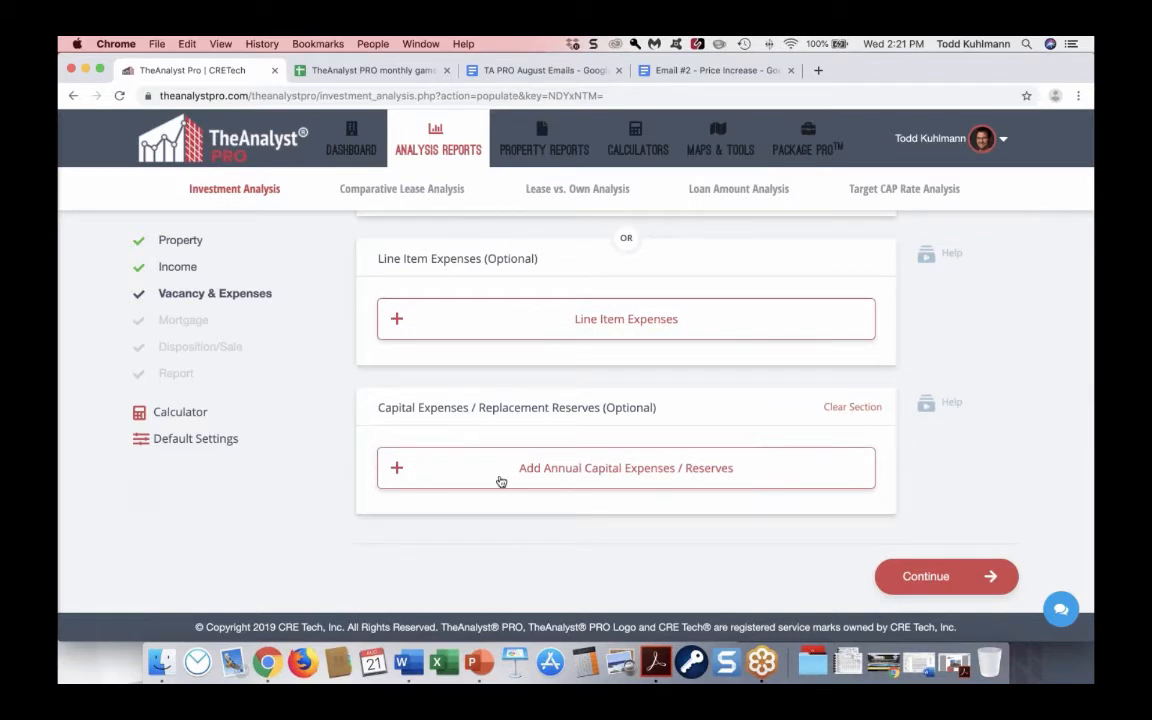
- Enter $250.00 as the Year 1 capital reserve amount so it fills all later years
left_click(501, 480)
scroll(626, 411, "down", 1)
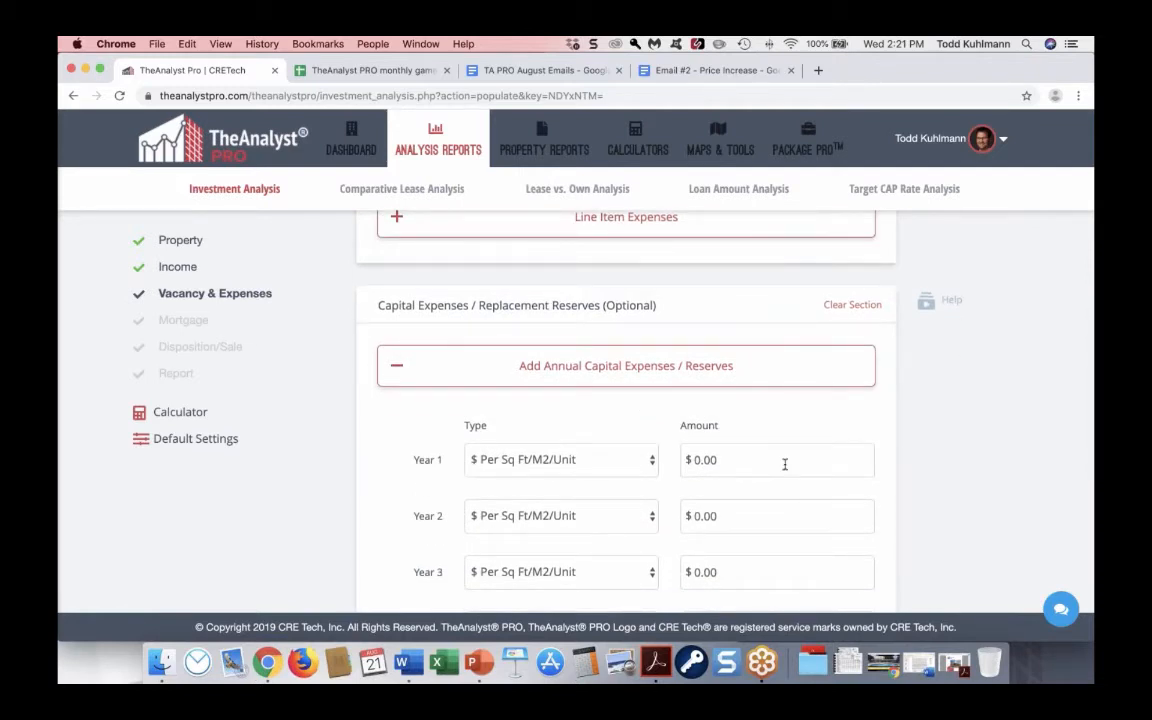
left_click(784, 462)
type("250")
left_click(818, 491)
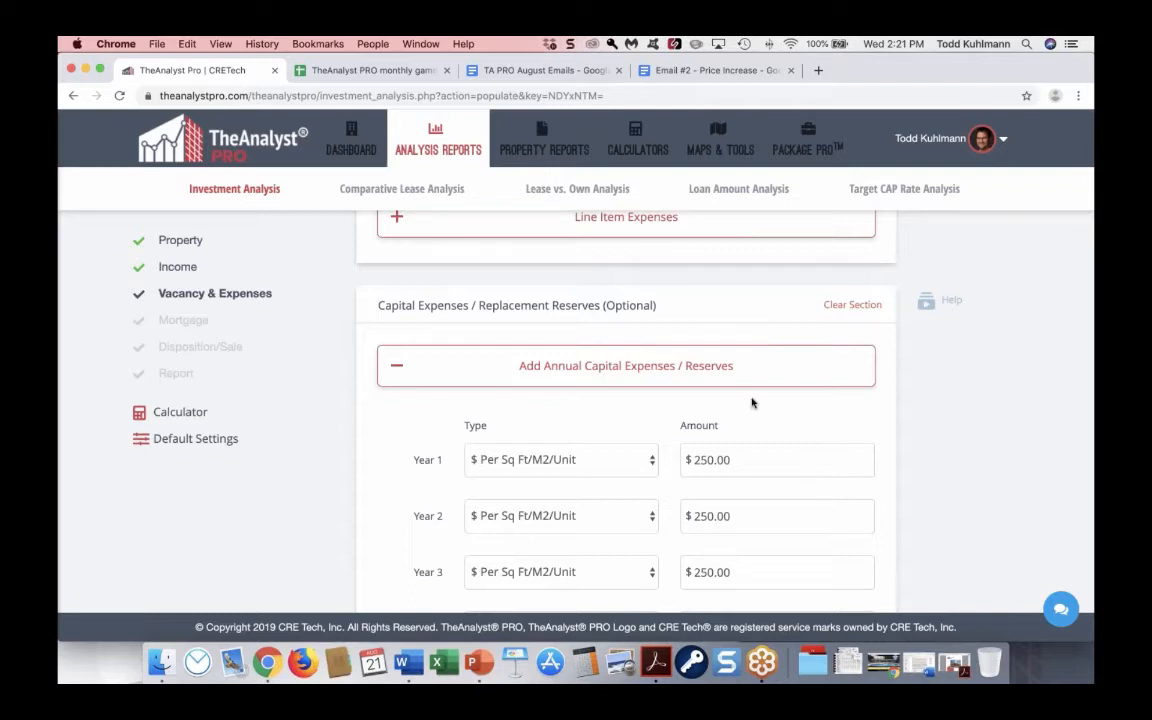
- Check the Year 2 reserve amount, then collapse the yearly capital reserve rows
scroll(806, 436, "down", 1)
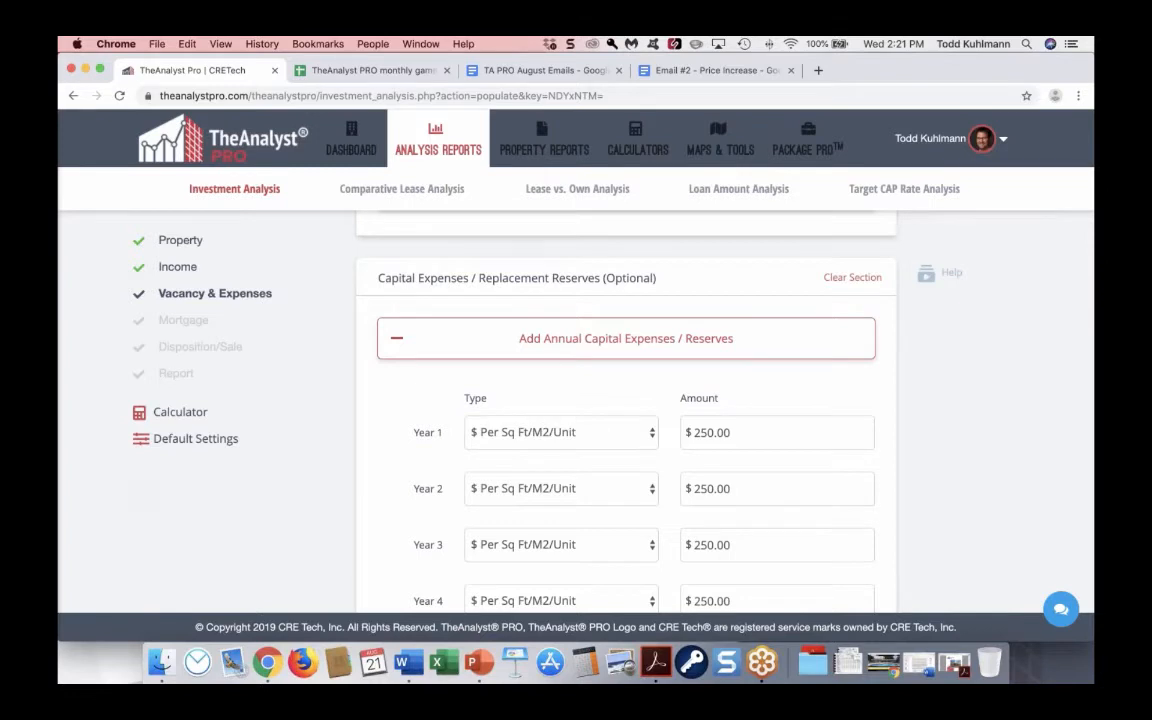
scroll(886, 502, "down", 1)
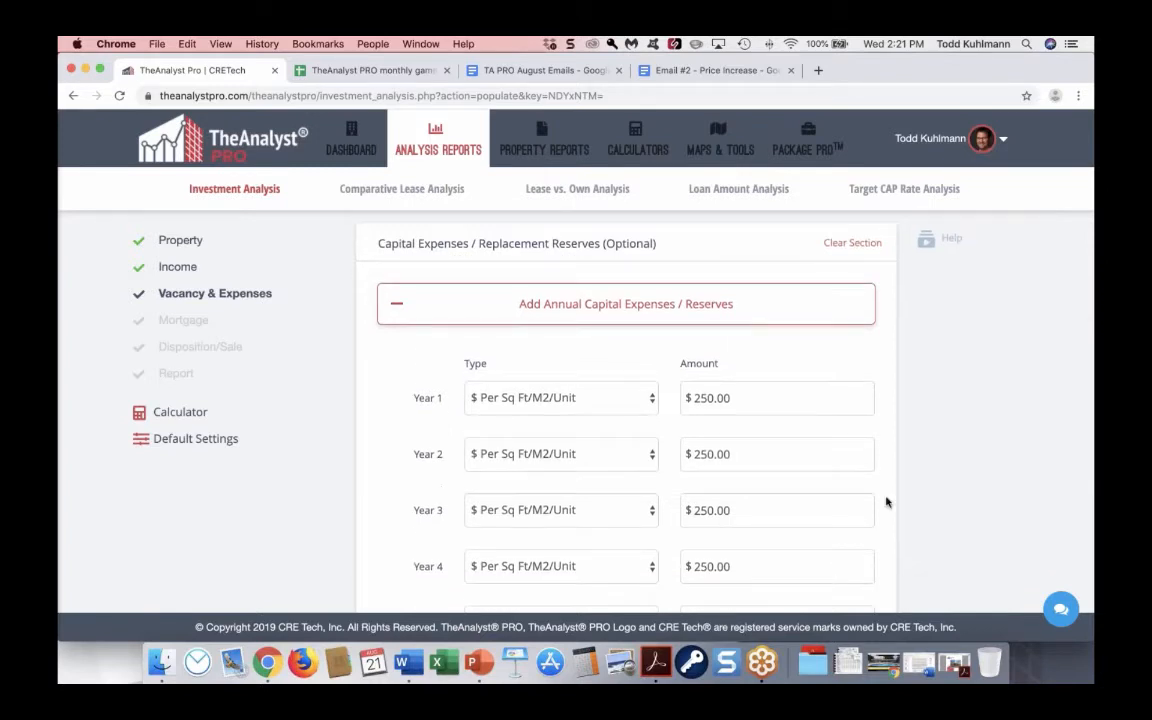
scroll(886, 502, "down", 3)
scroll(886, 502, "down", 5)
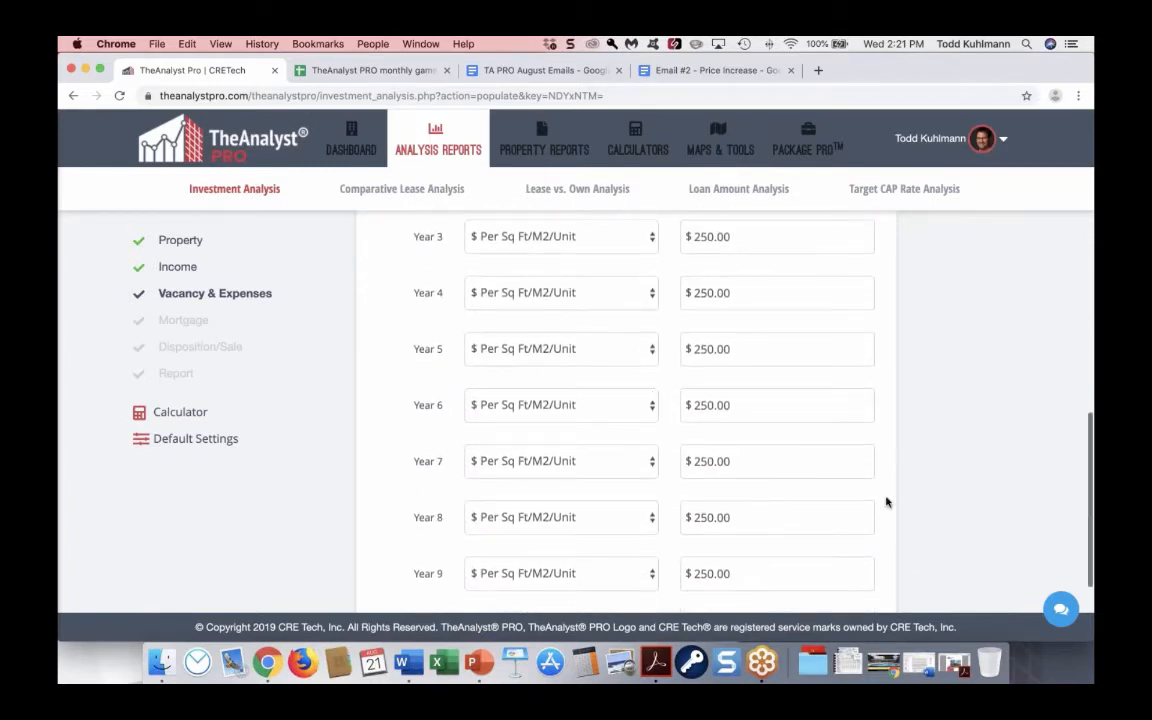
scroll(886, 502, "up", 5)
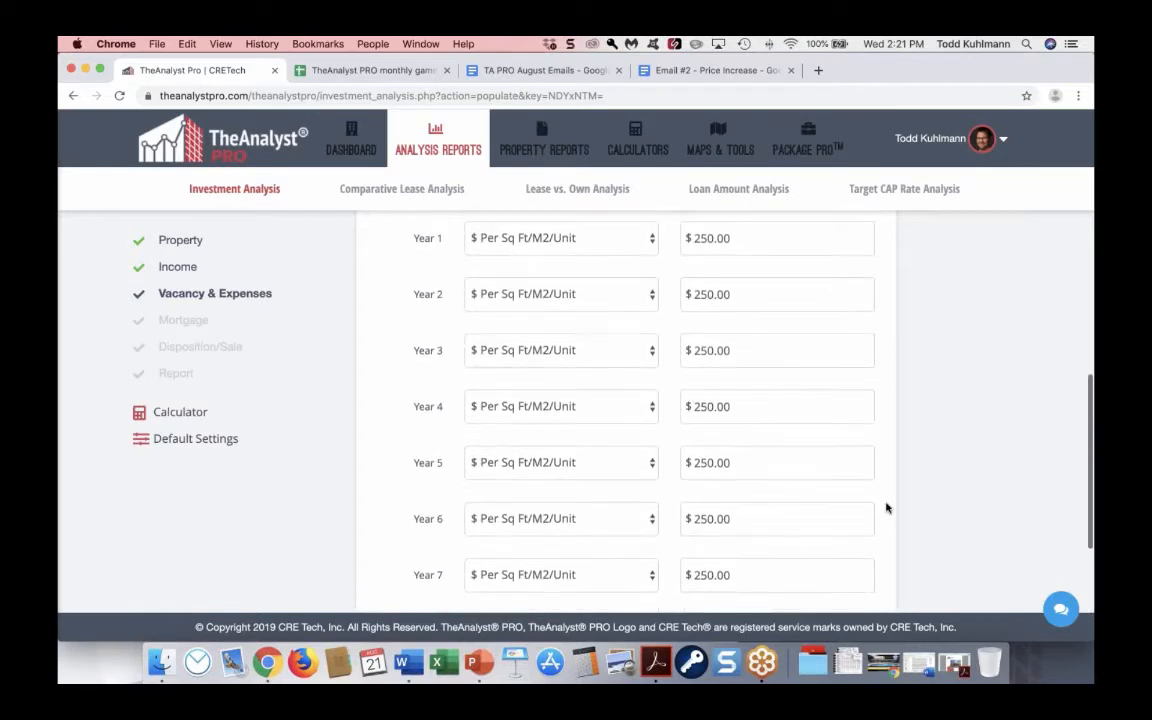
scroll(886, 508, "up", 1)
left_click(740, 415)
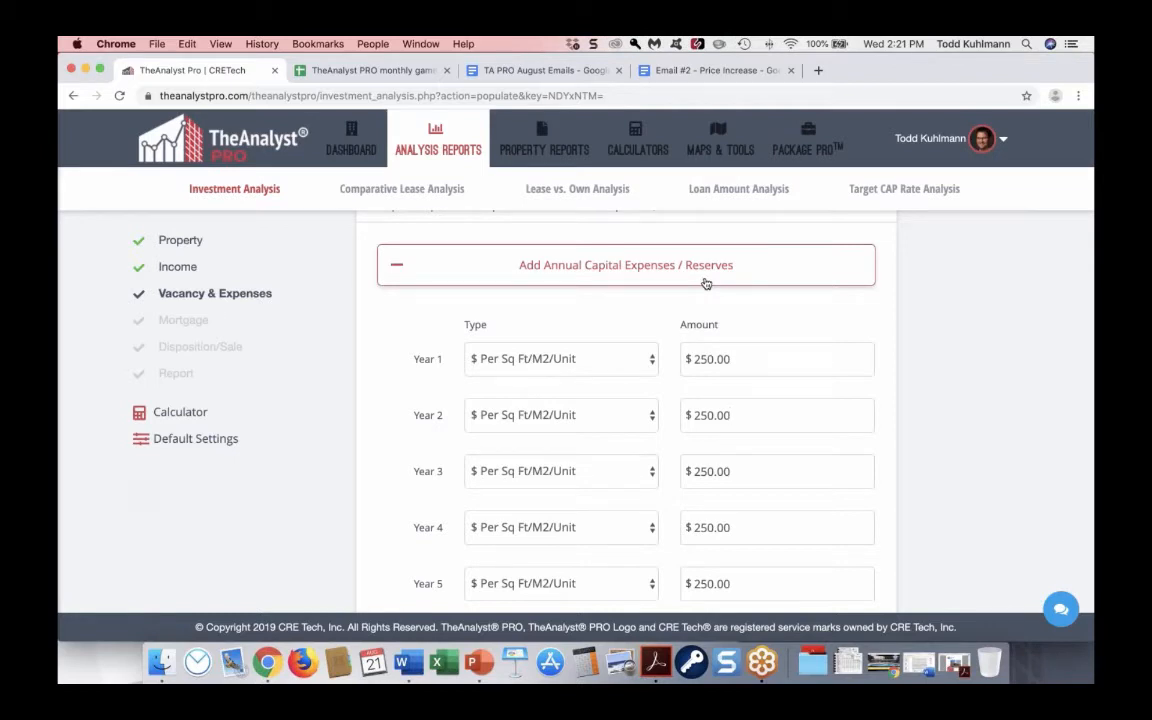
left_click(705, 284)
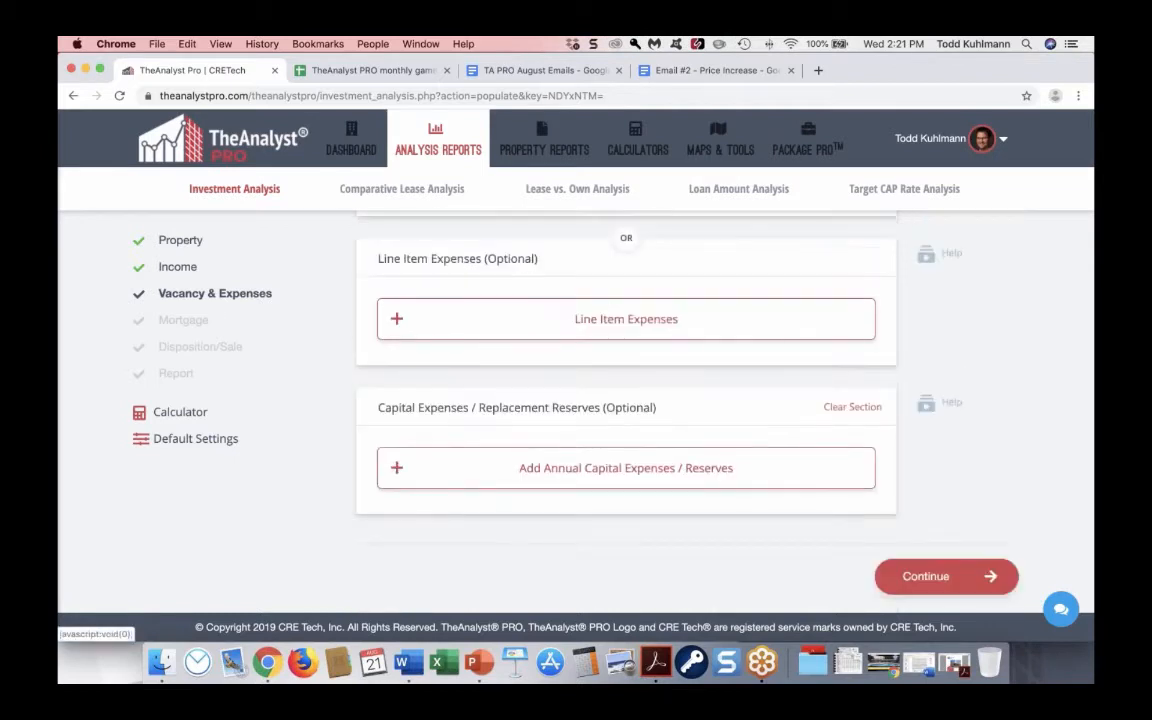
- Fill the 1st mortgage with 80.00 loan amount, 5.00% rate, 25-year amortization and 10-year term
left_click(946, 577)
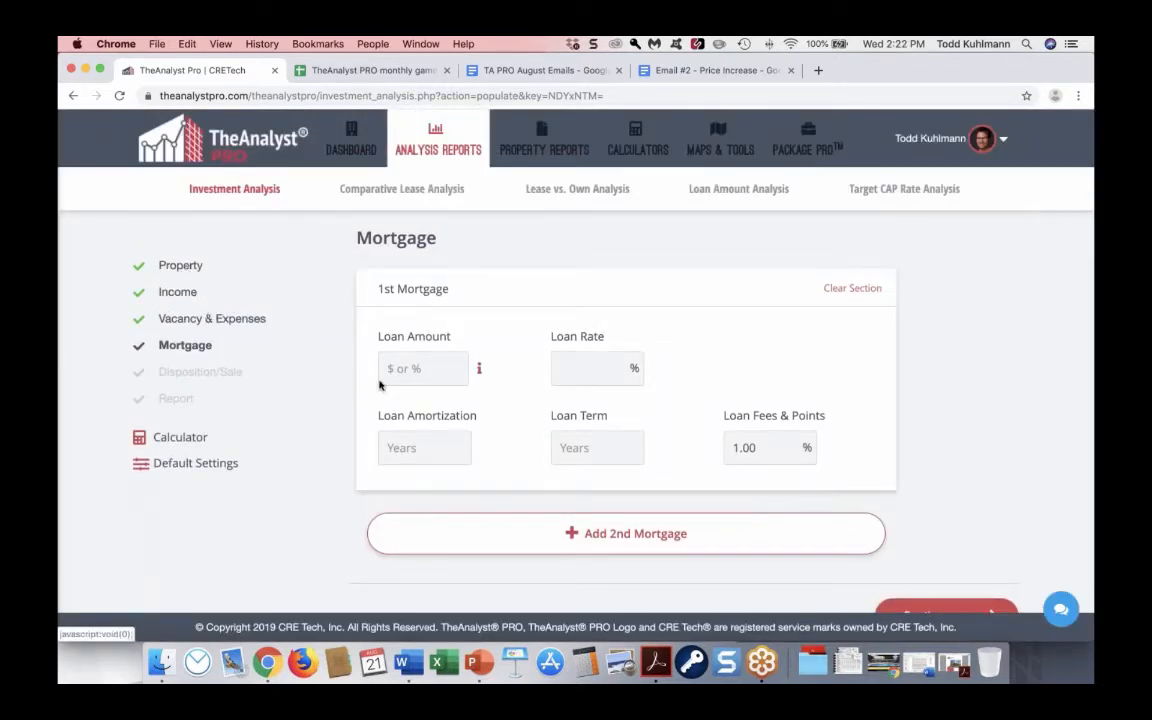
type("80")
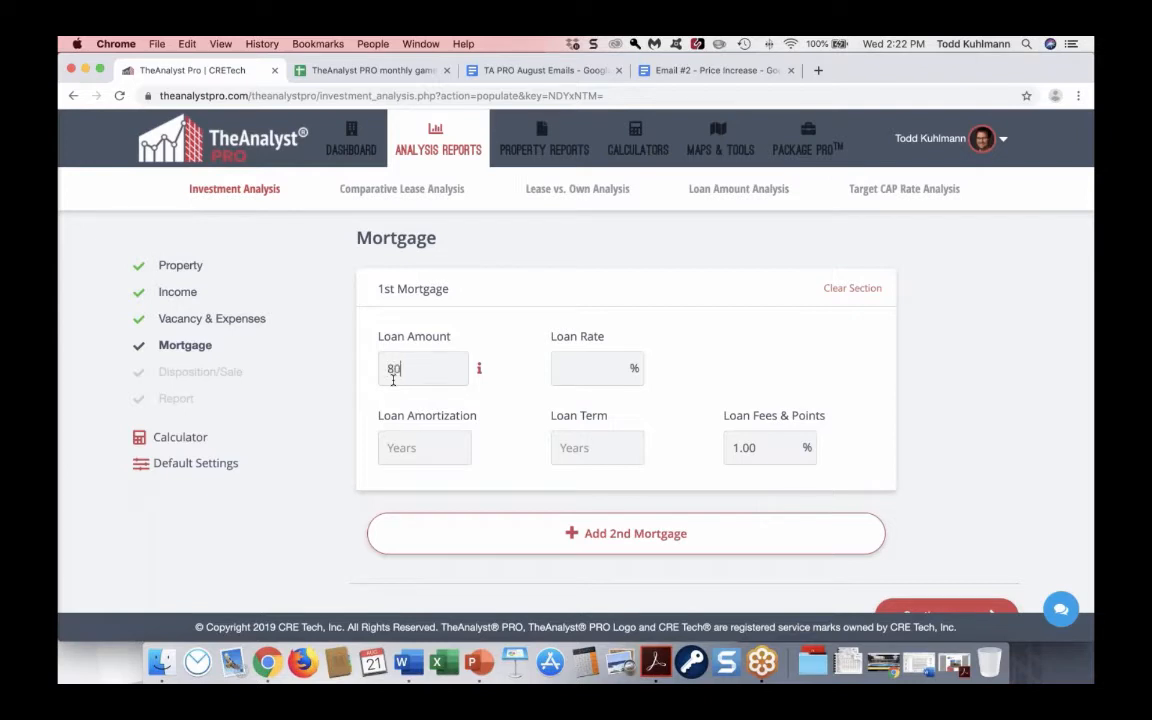
type(".00")
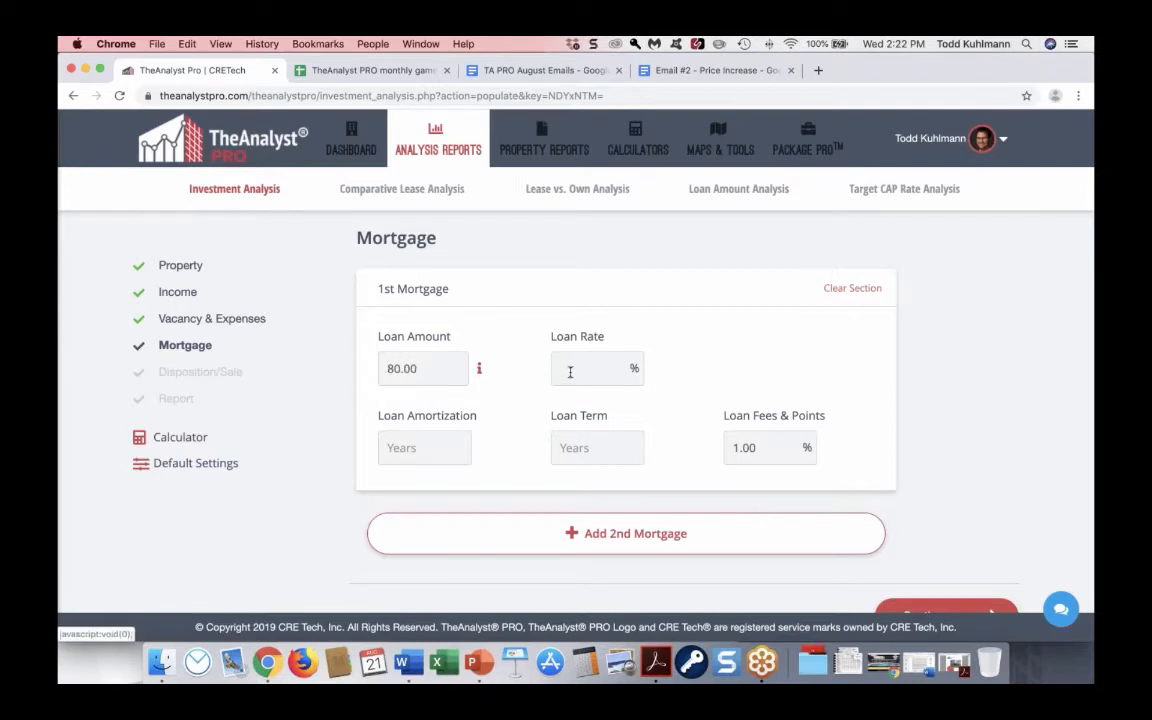
left_click(571, 371)
type("5.00")
left_click(418, 450)
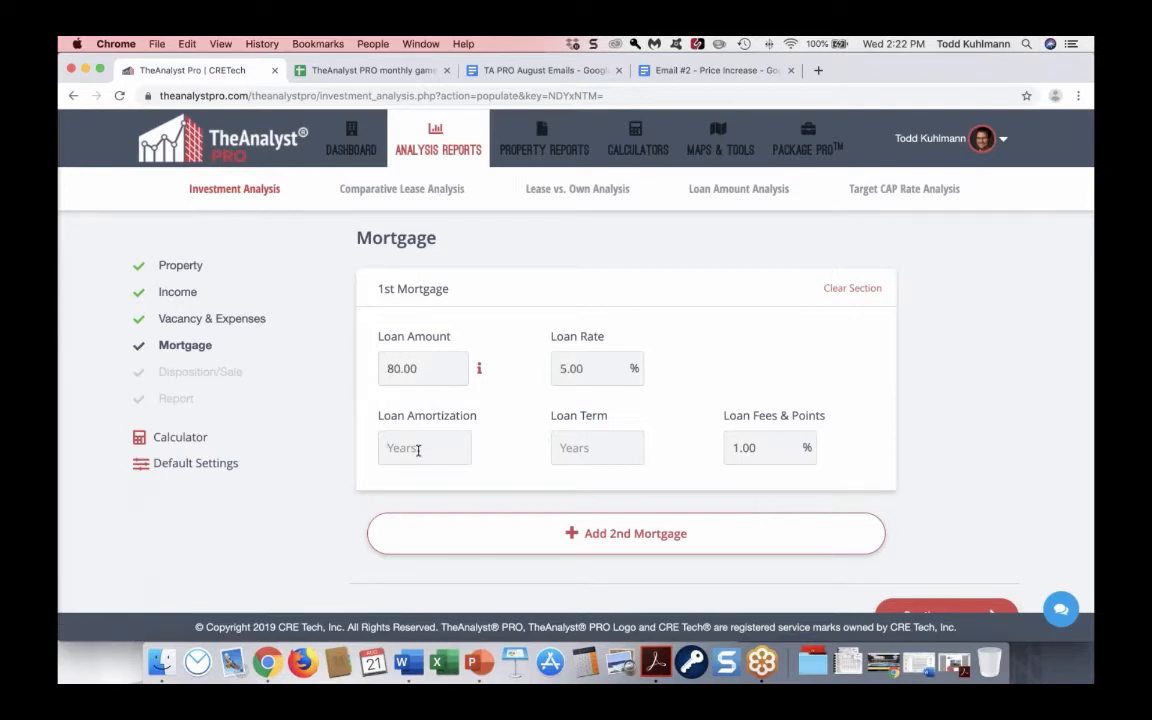
type("25")
key("Tab")
type("10")
key("Tab")
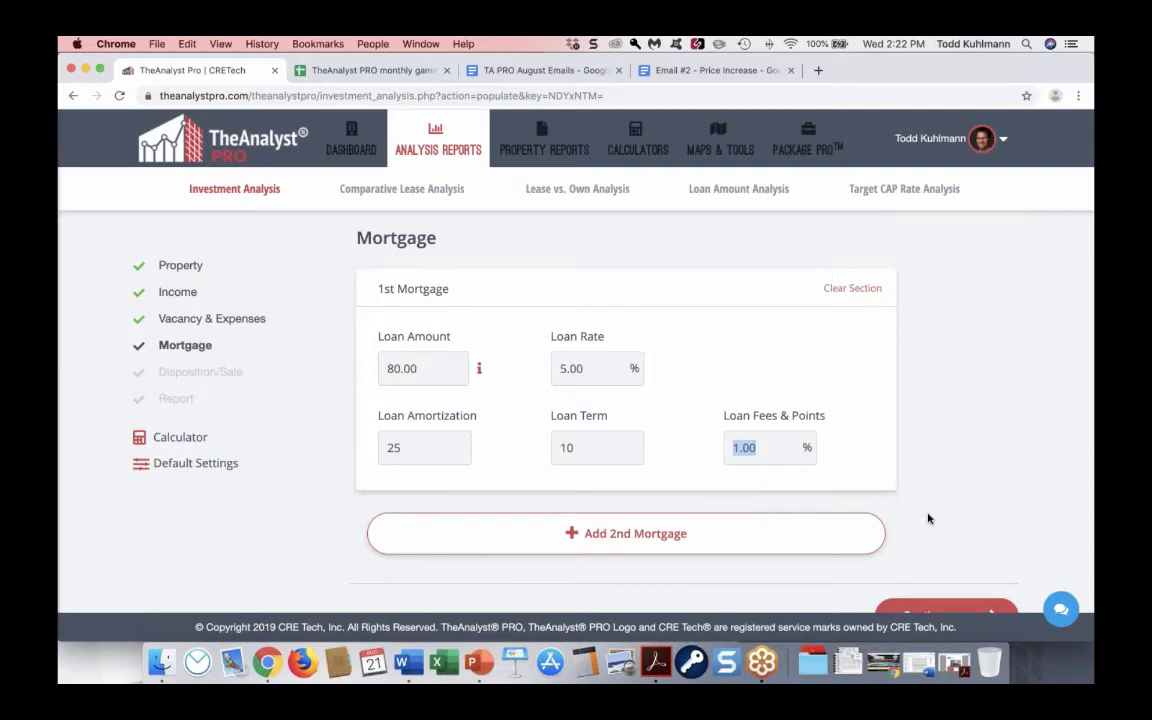
scroll(928, 518, "down", 1)
left_click(940, 568)
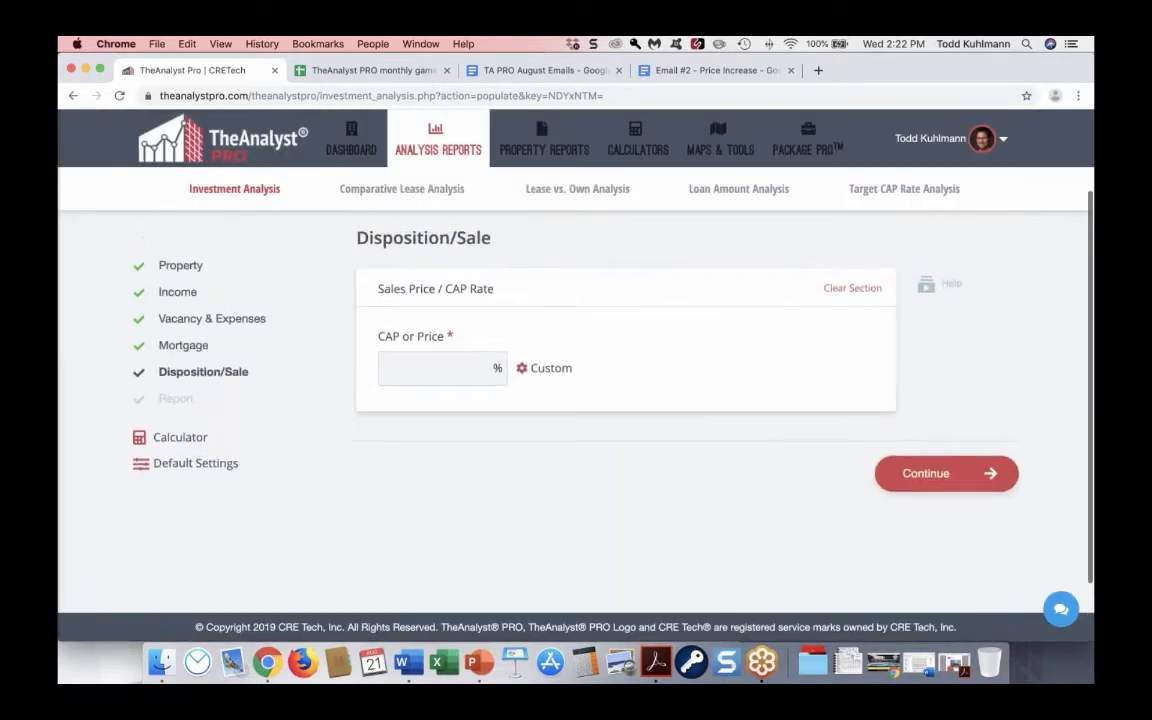
- Enter a 7.5% sale CAP rate and bring up the Custom Projected Sales Price options
left_click(460, 368)
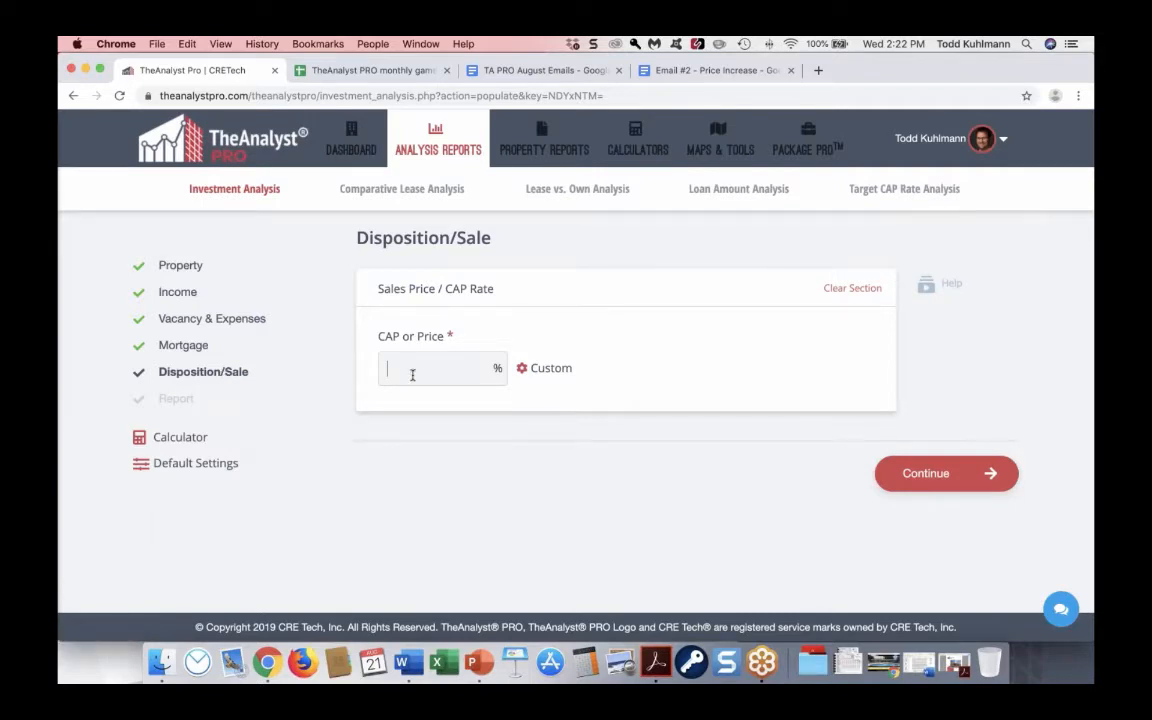
type("7.5")
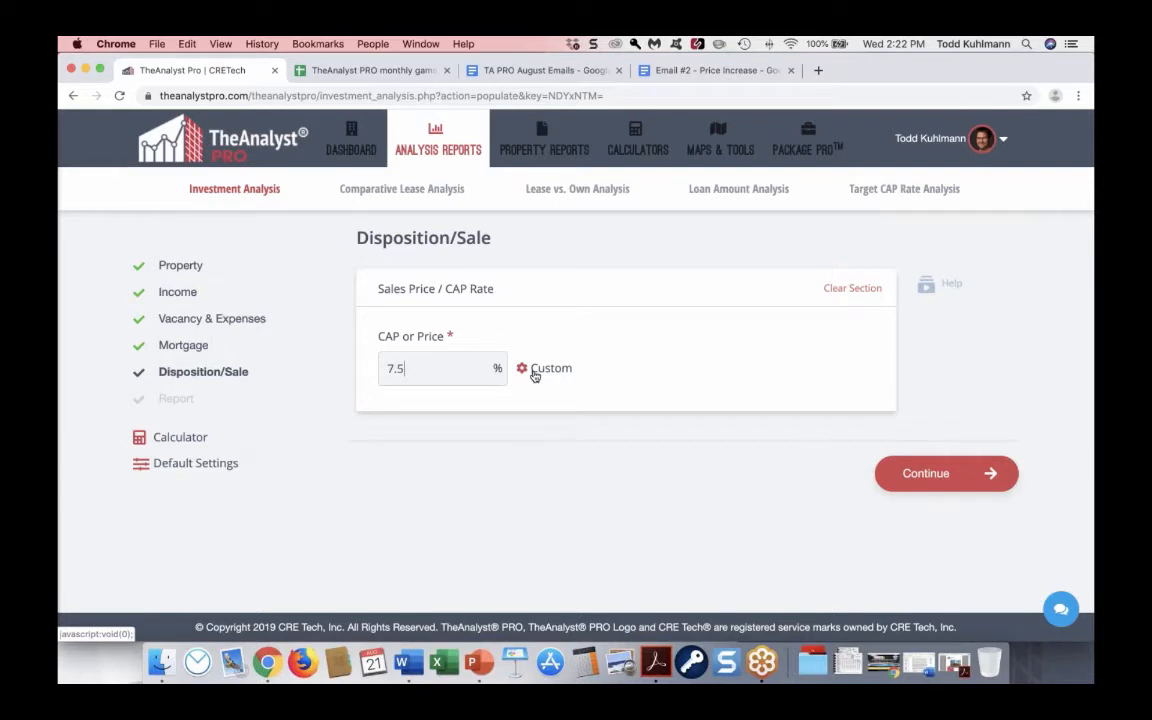
left_click(534, 370)
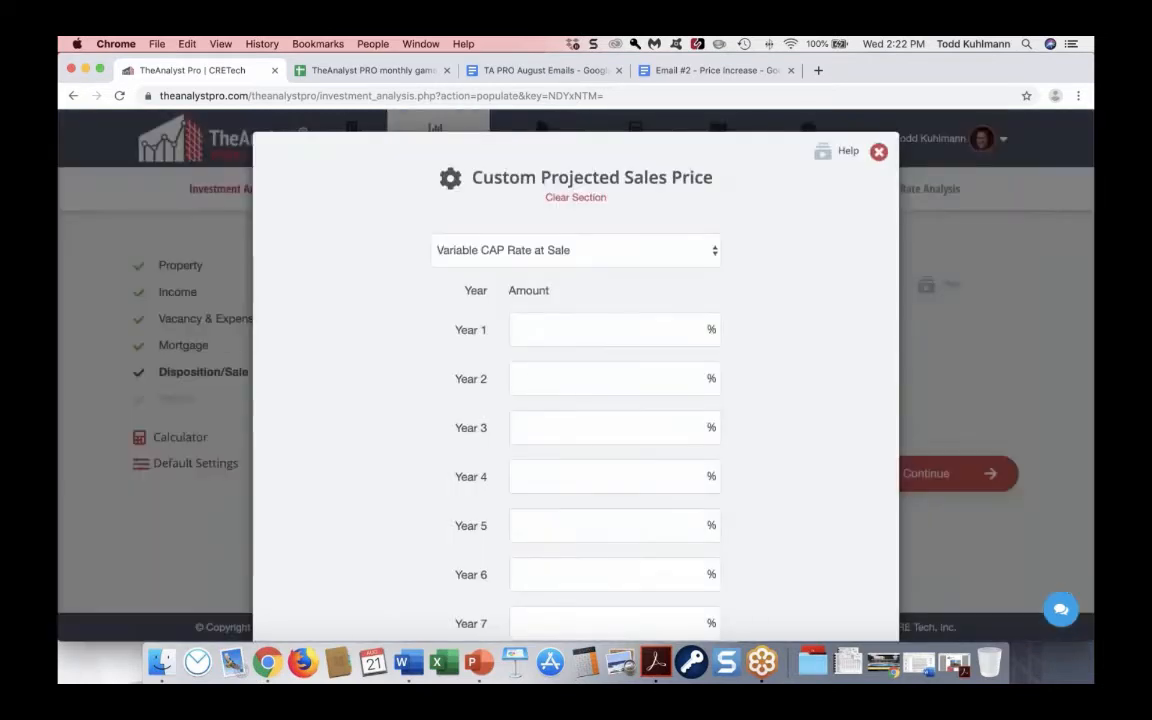
- Keep Variable CAP Rate at Sale as the method and close the Custom Projected Sales Price dialog
left_click(540, 262)
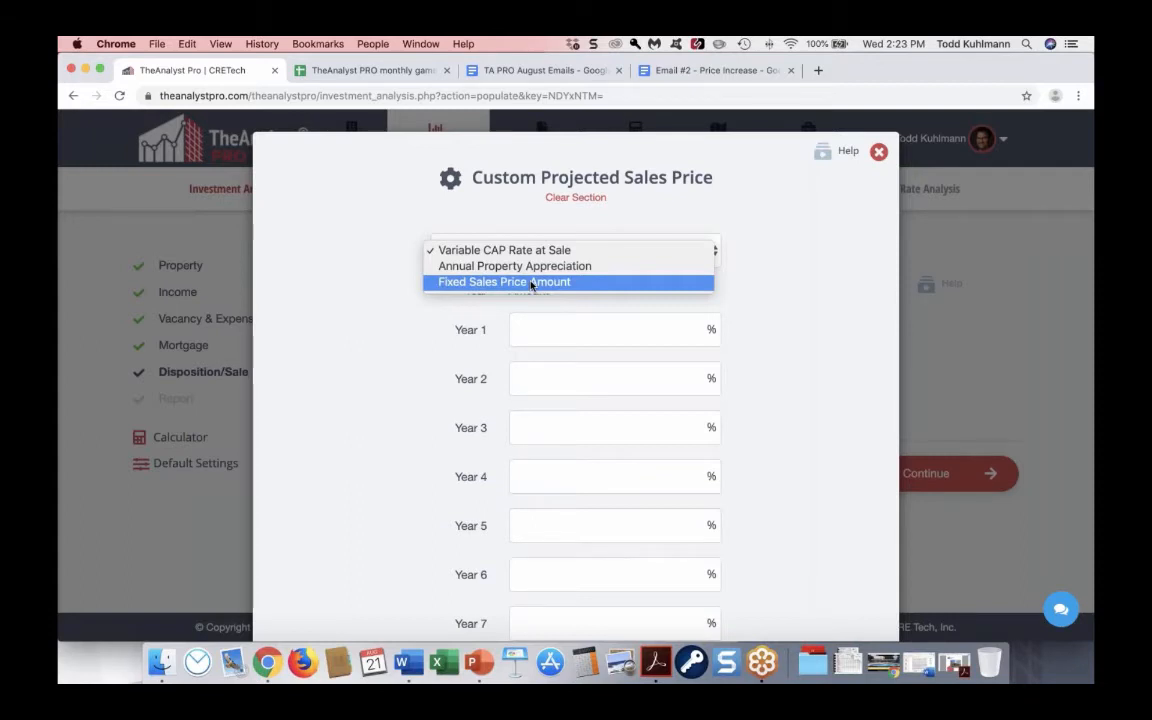
left_click(567, 218)
left_click(878, 151)
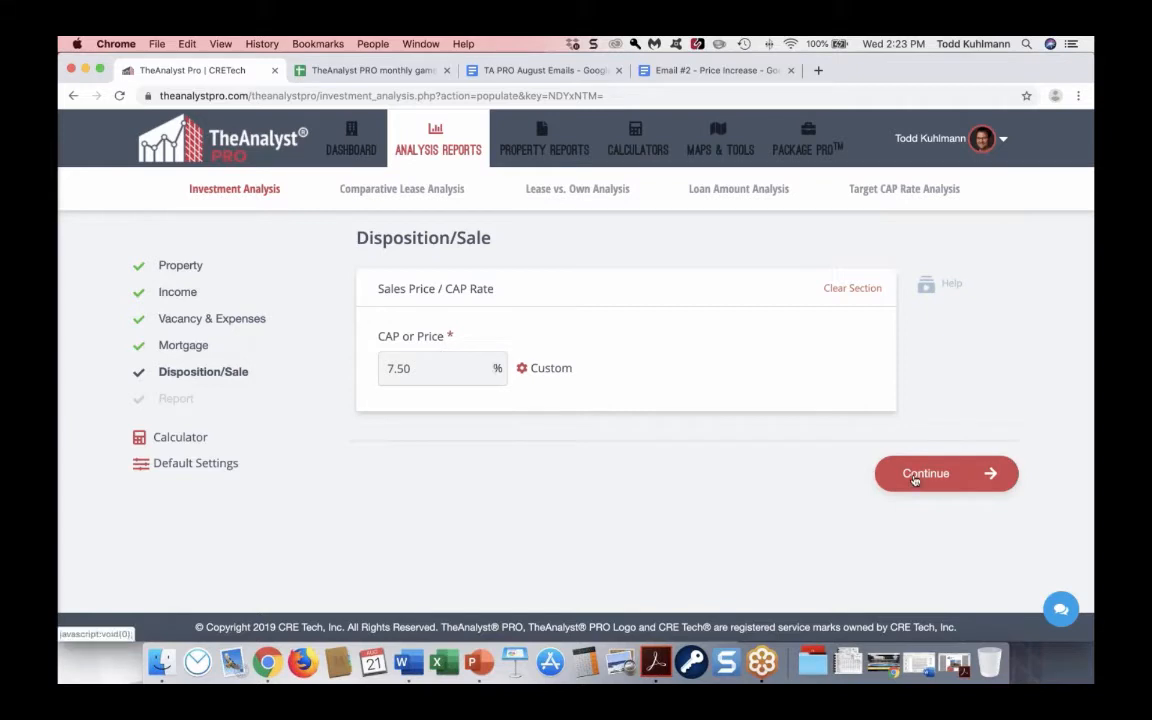
left_click(914, 477)
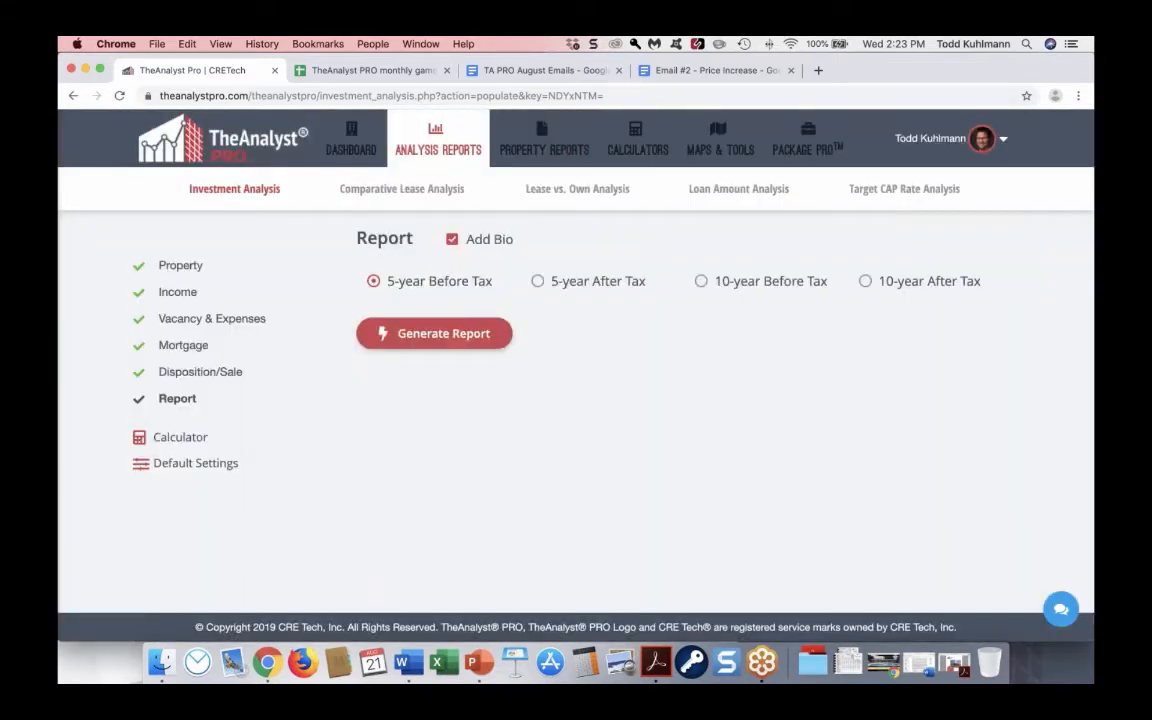
left_click(220, 465)
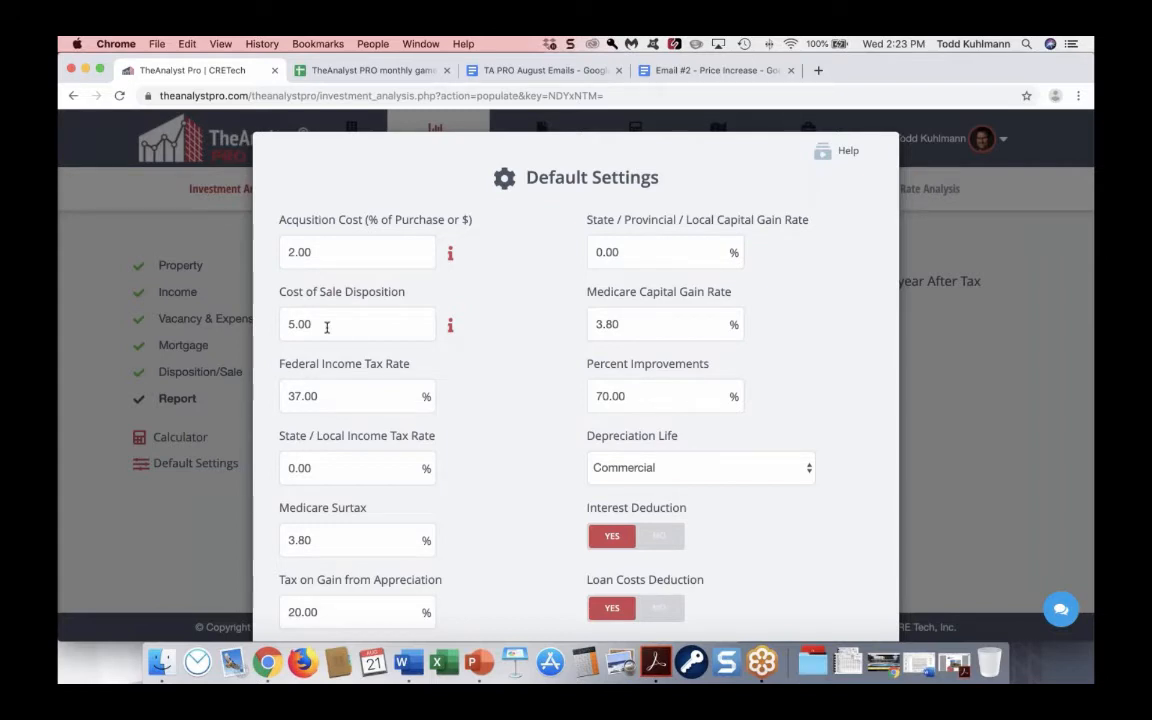
scroll(326, 327, "down", 2)
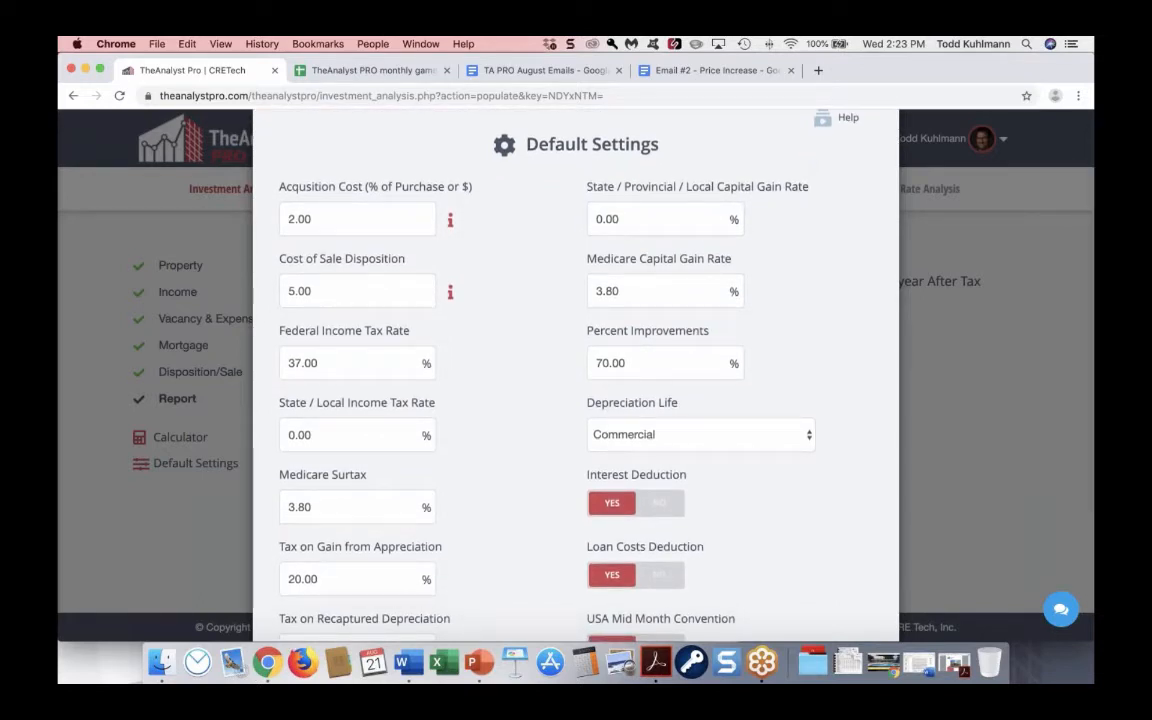
scroll(576, 375, "down", 1)
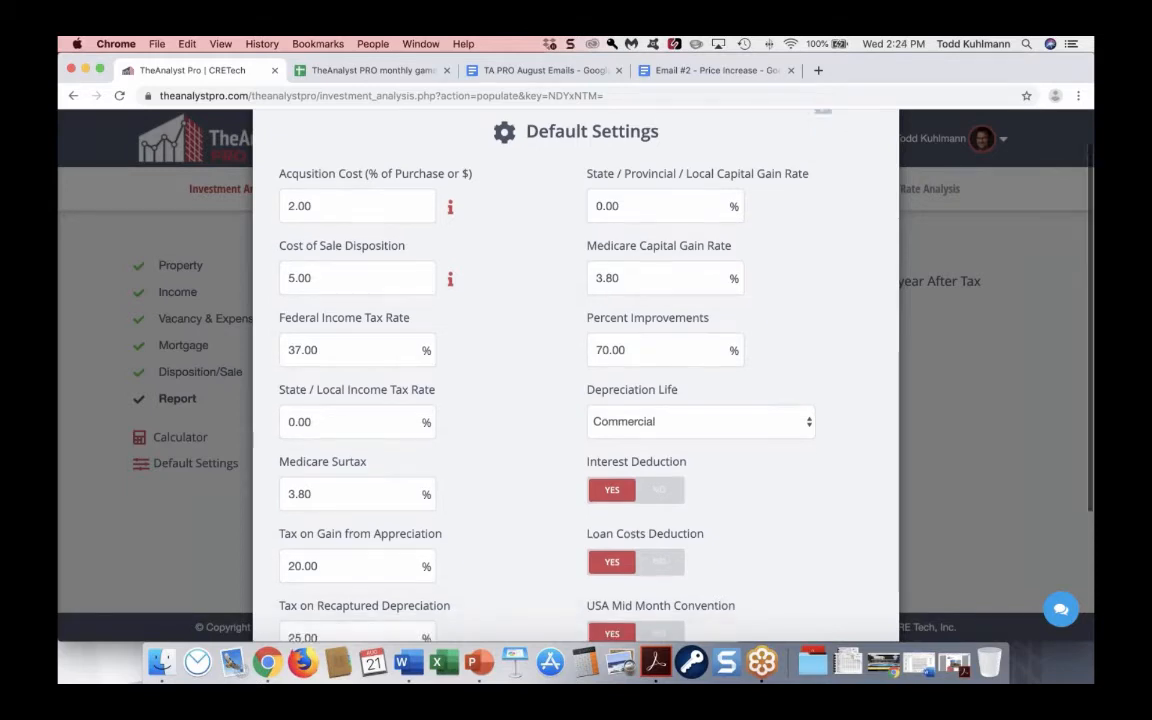
scroll(576, 375, "down", 1)
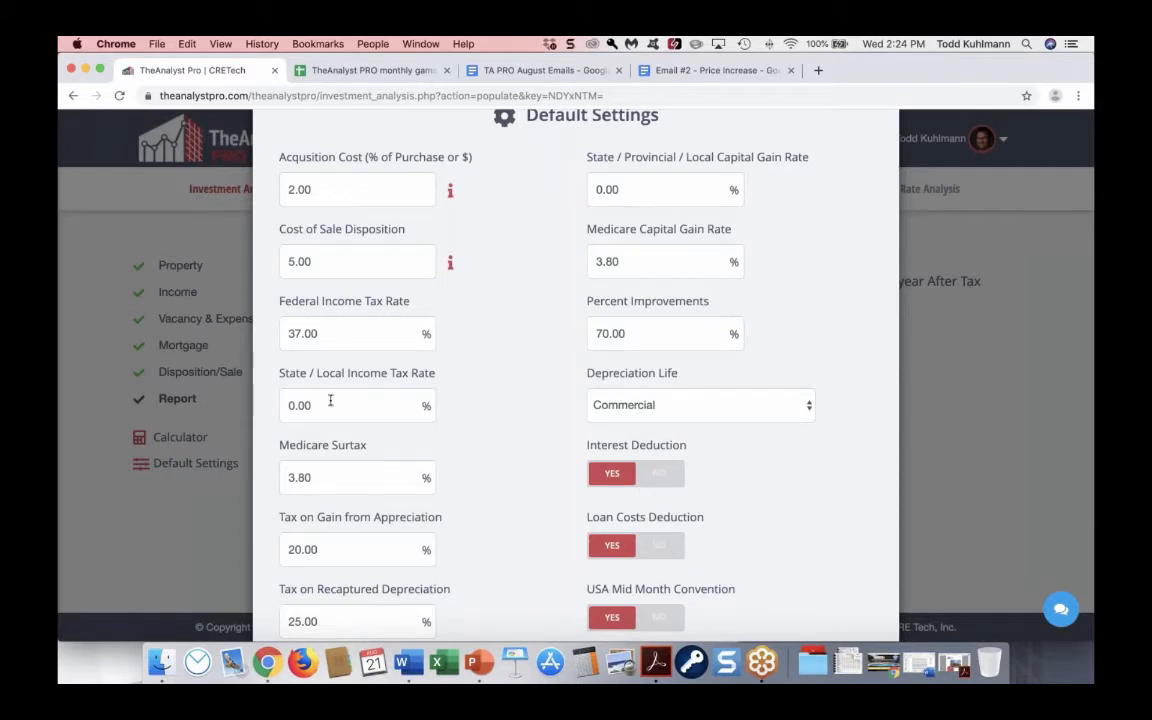
scroll(330, 400, "down", 1)
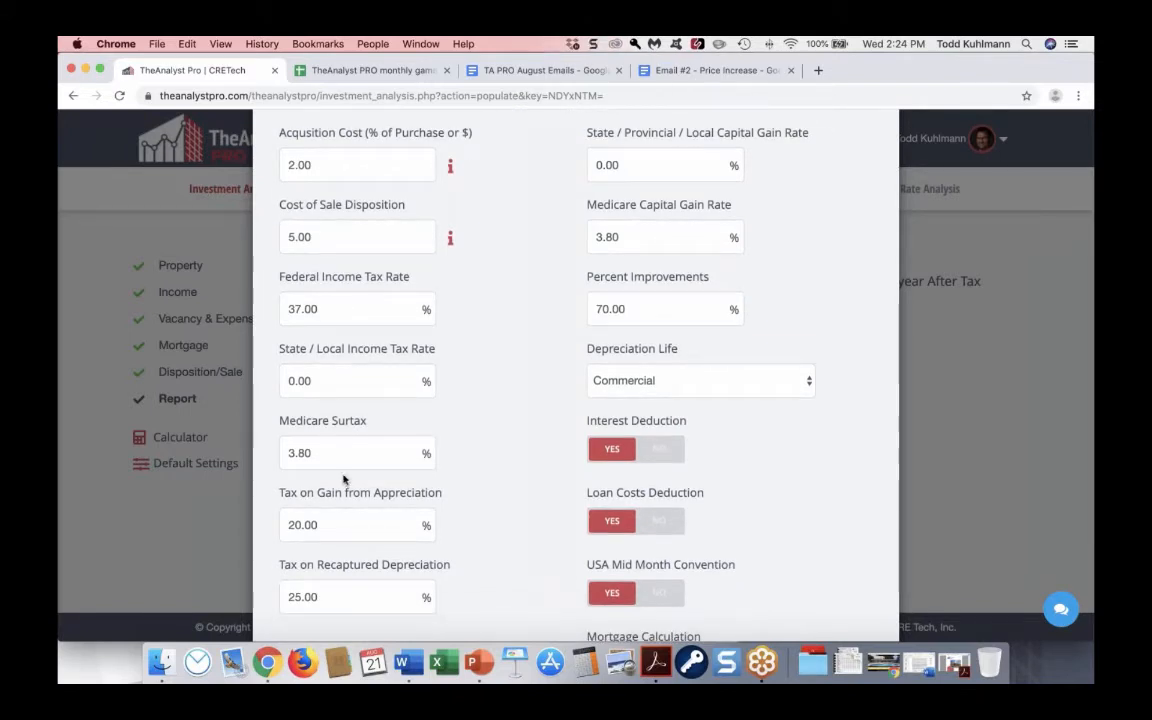
scroll(345, 476, "up", 1)
scroll(616, 452, "up", 3)
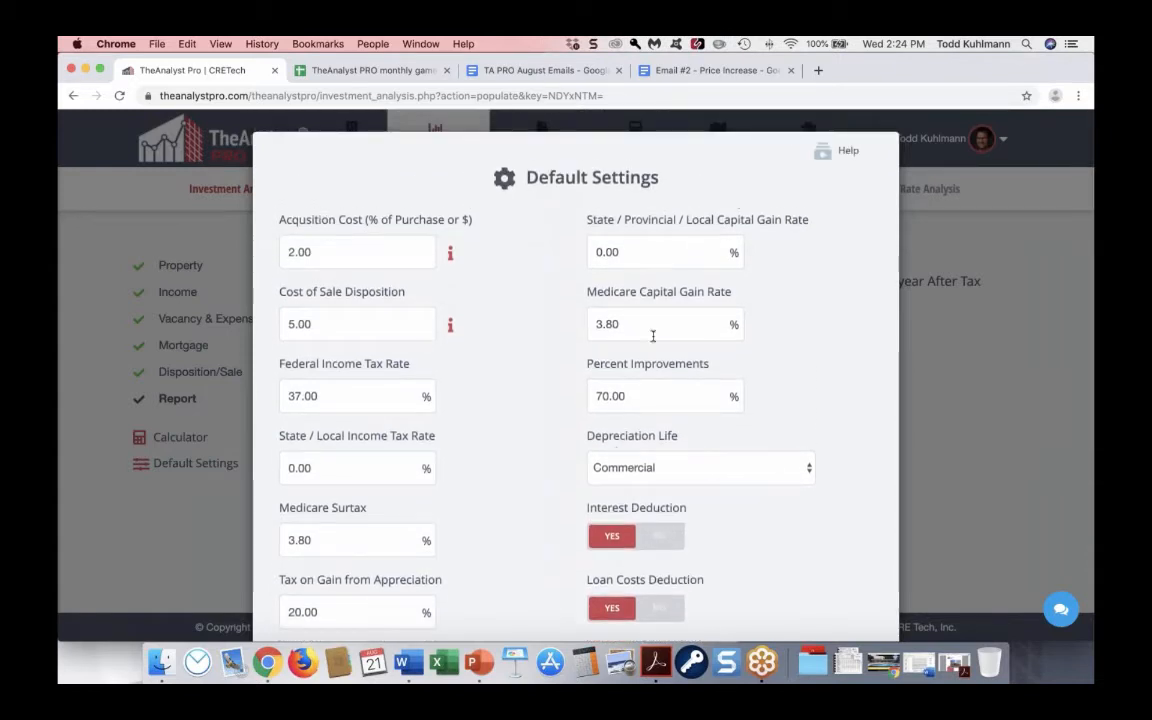
scroll(653, 336, "down", 2)
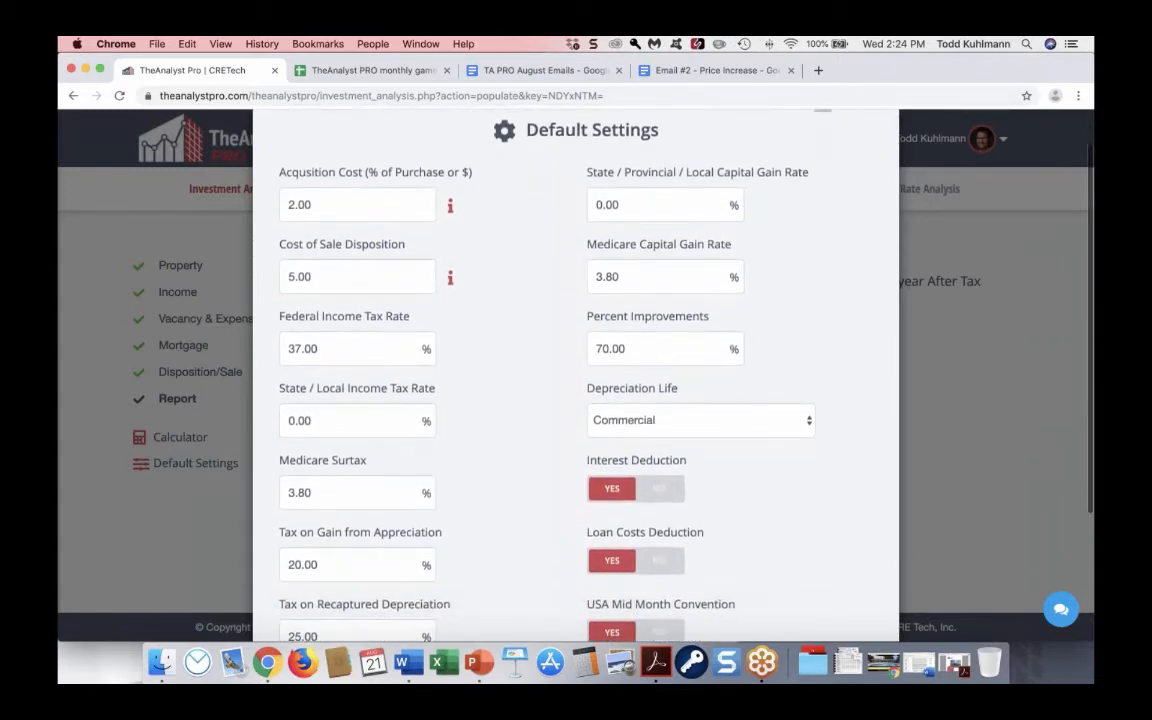
scroll(653, 336, "down", 1)
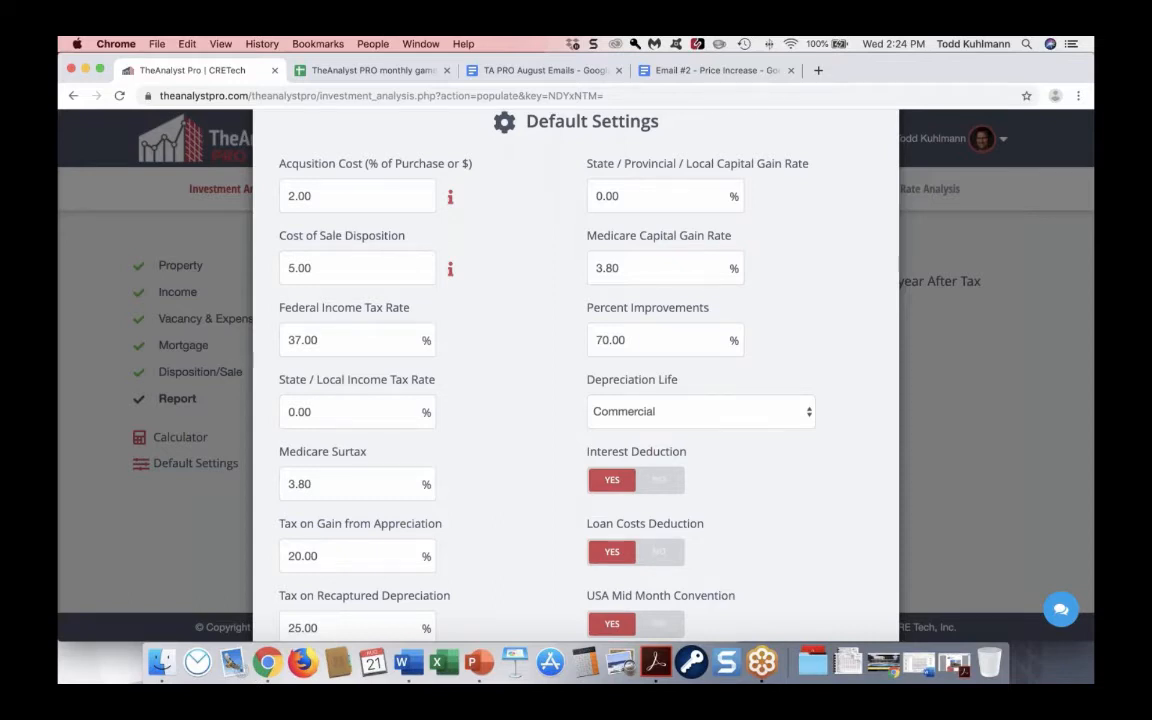
scroll(653, 320, "down", 2)
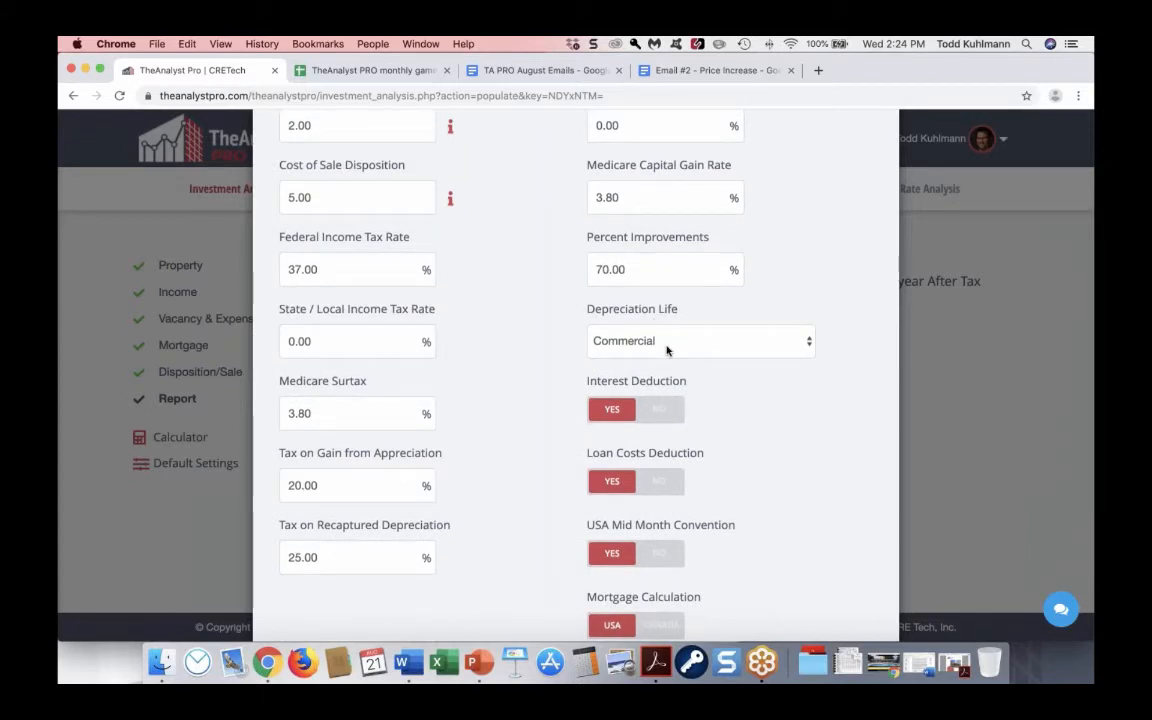
- Switch Depreciation Life to Residential, leaving Percent Improvements at 70.00
left_click(667, 349)
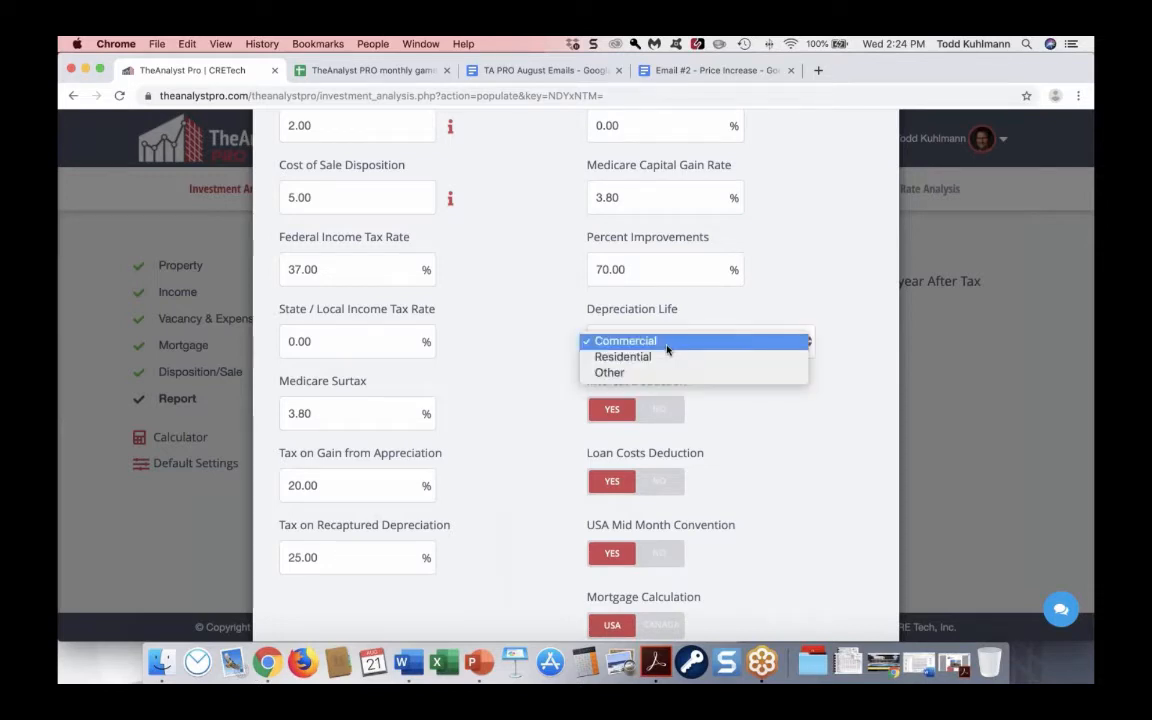
left_click(660, 357)
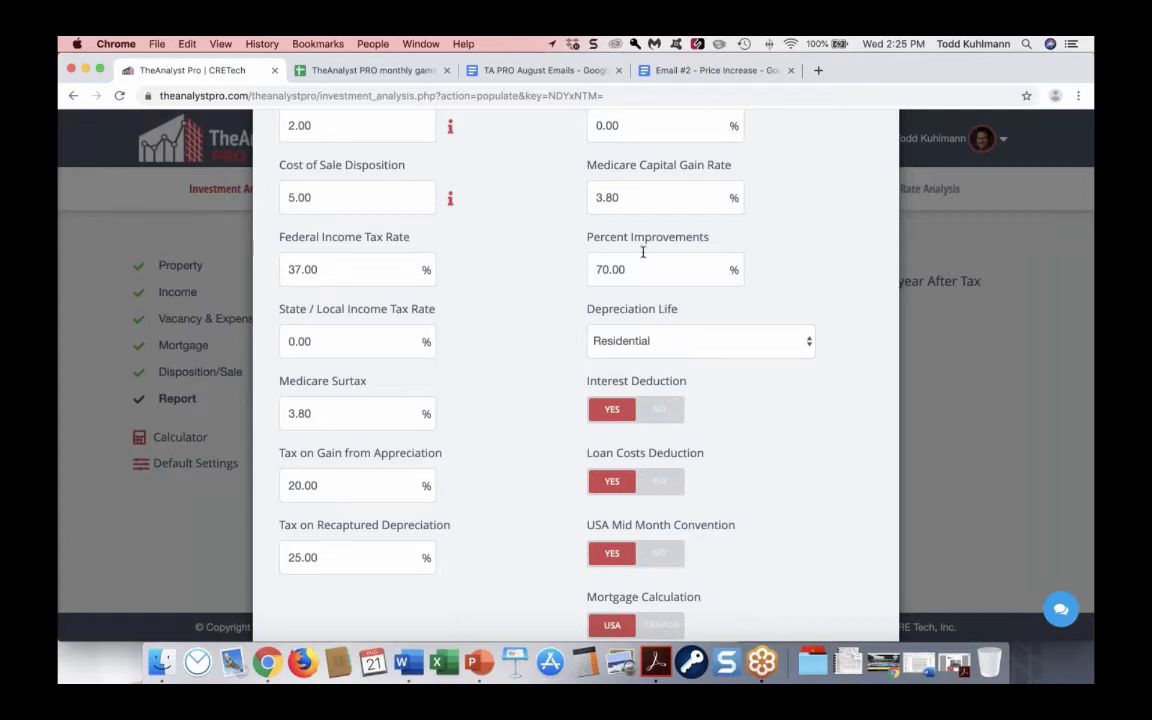
left_click_drag(641, 274, 591, 274)
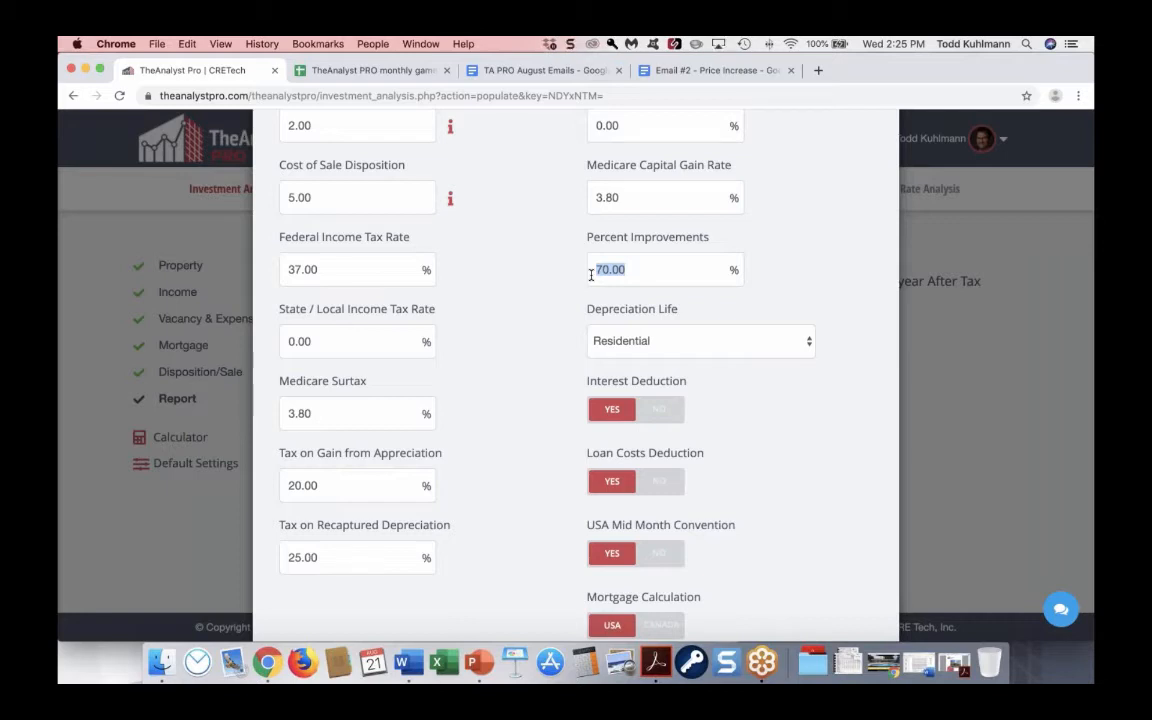
left_click(553, 301)
scroll(554, 302, "down", 3)
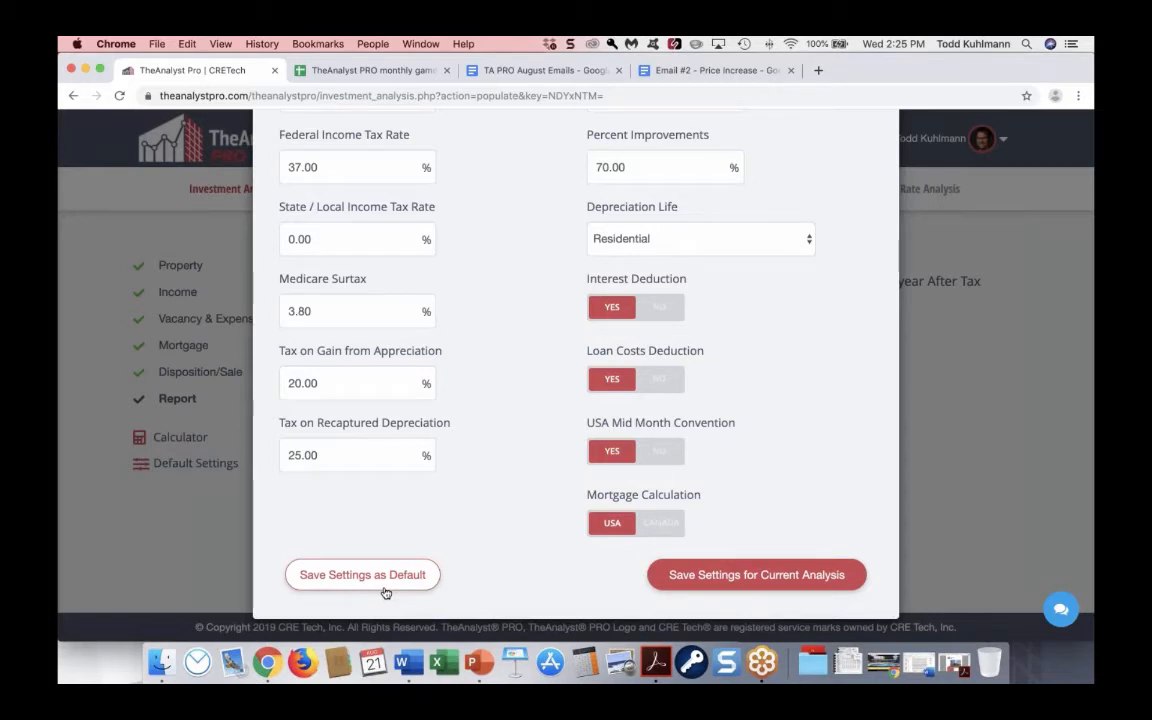
- Save the settings for the current analysis and generate the 5-year Before Tax cash flow report
left_click(716, 577)
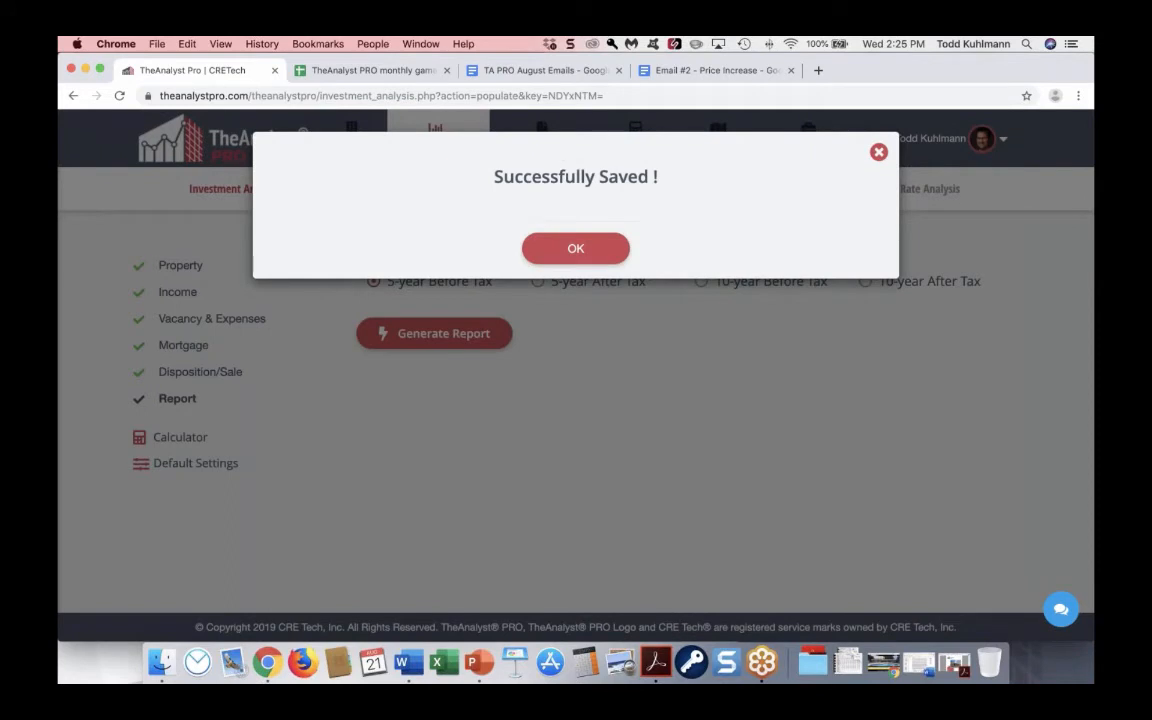
left_click(585, 257)
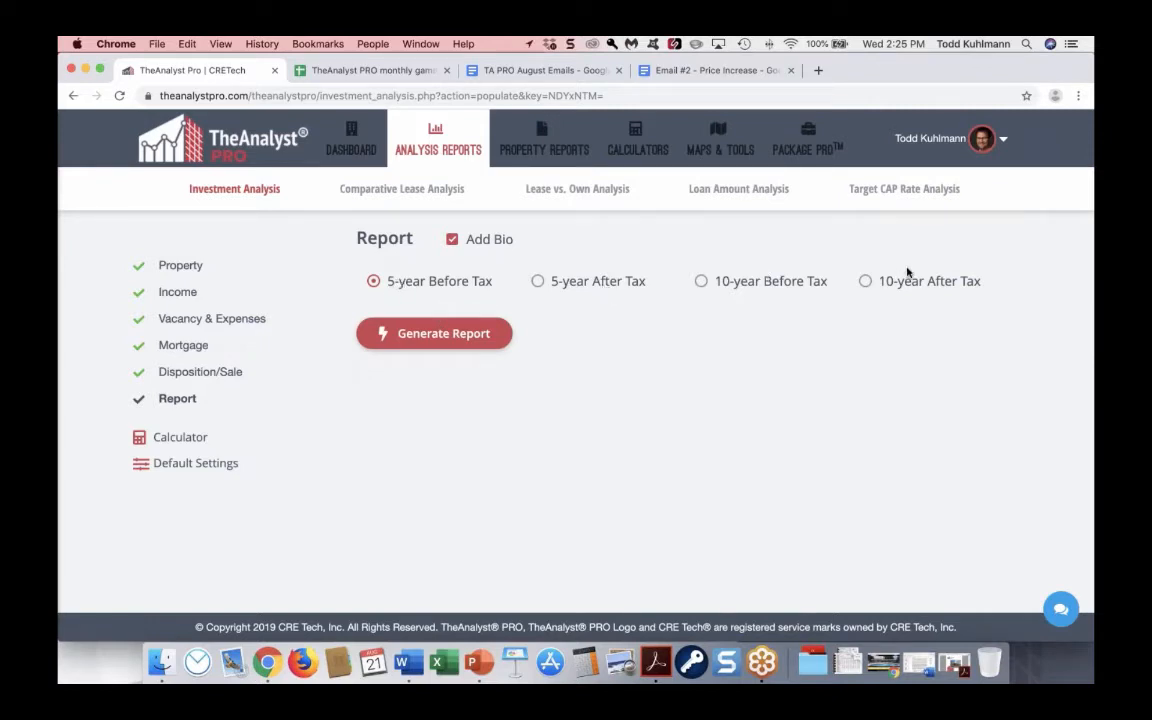
left_click(481, 340)
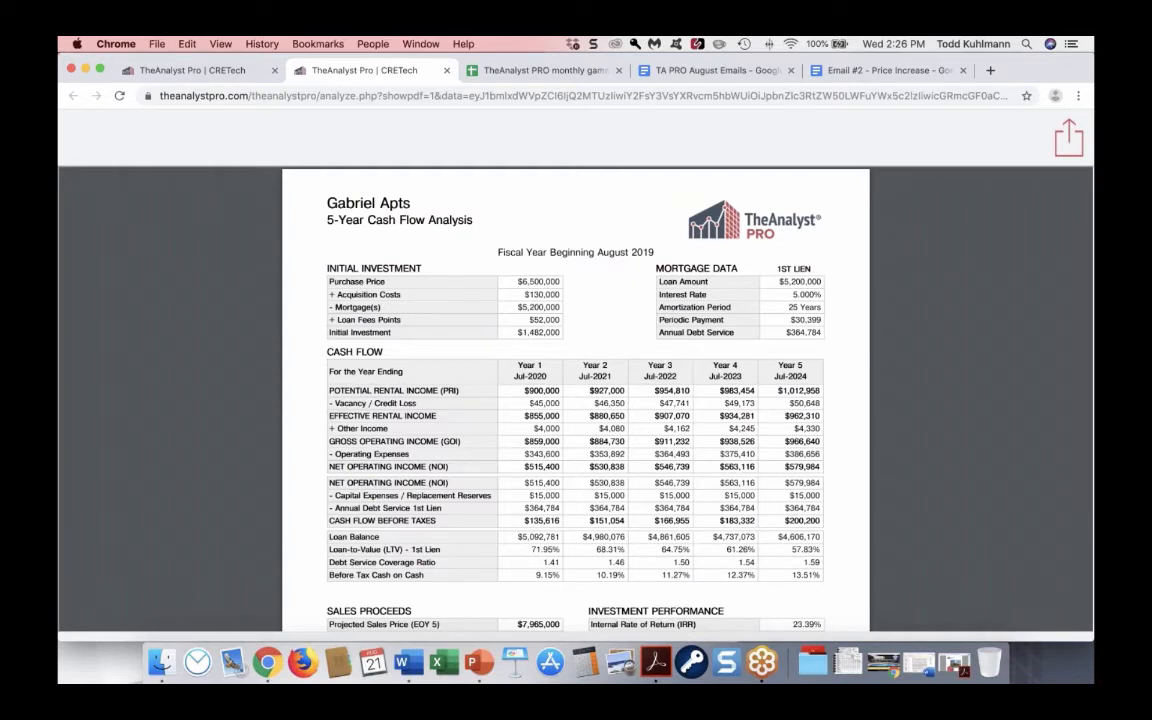
- Scroll the report and highlight the 23.39% IRR and 7.93% Acquisition CAP Rate
scroll(576, 400, "down", 3)
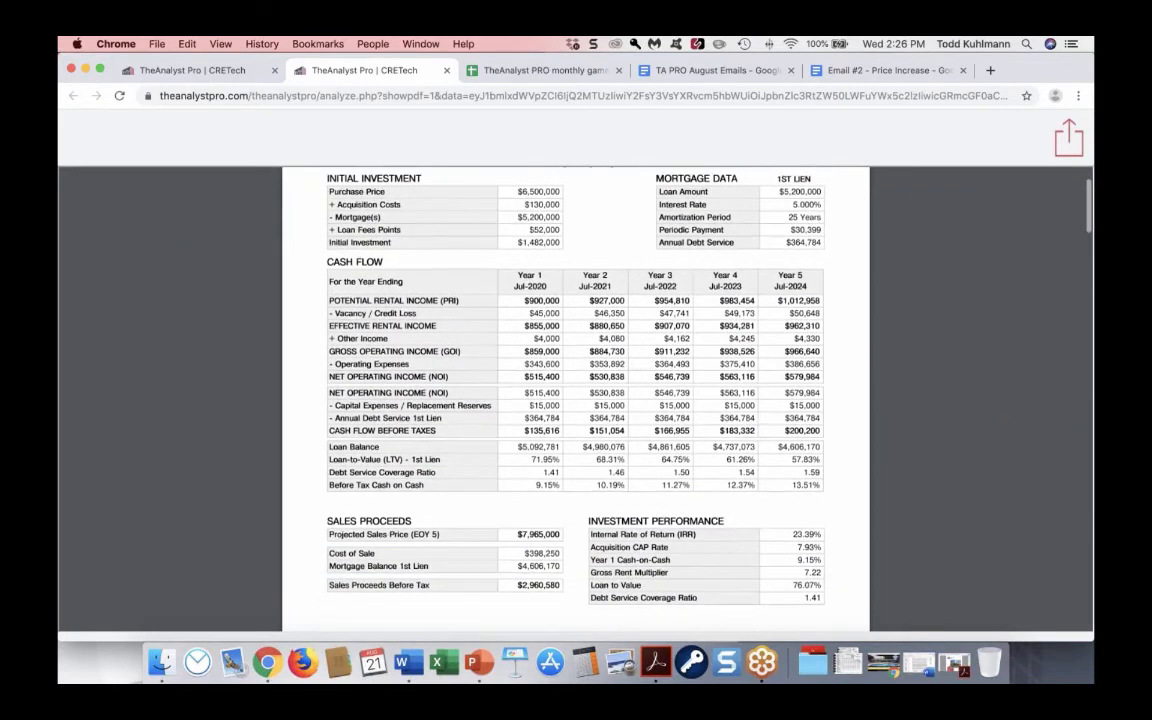
scroll(576, 400, "up", 3)
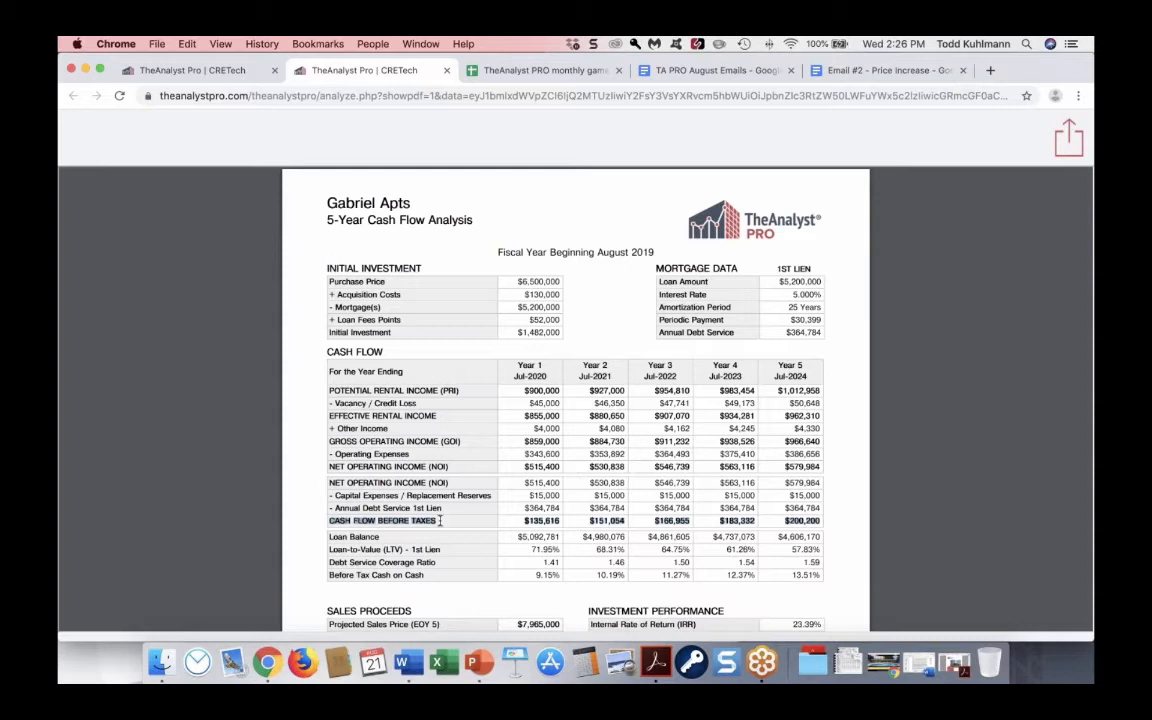
scroll(440, 520, "down", 2)
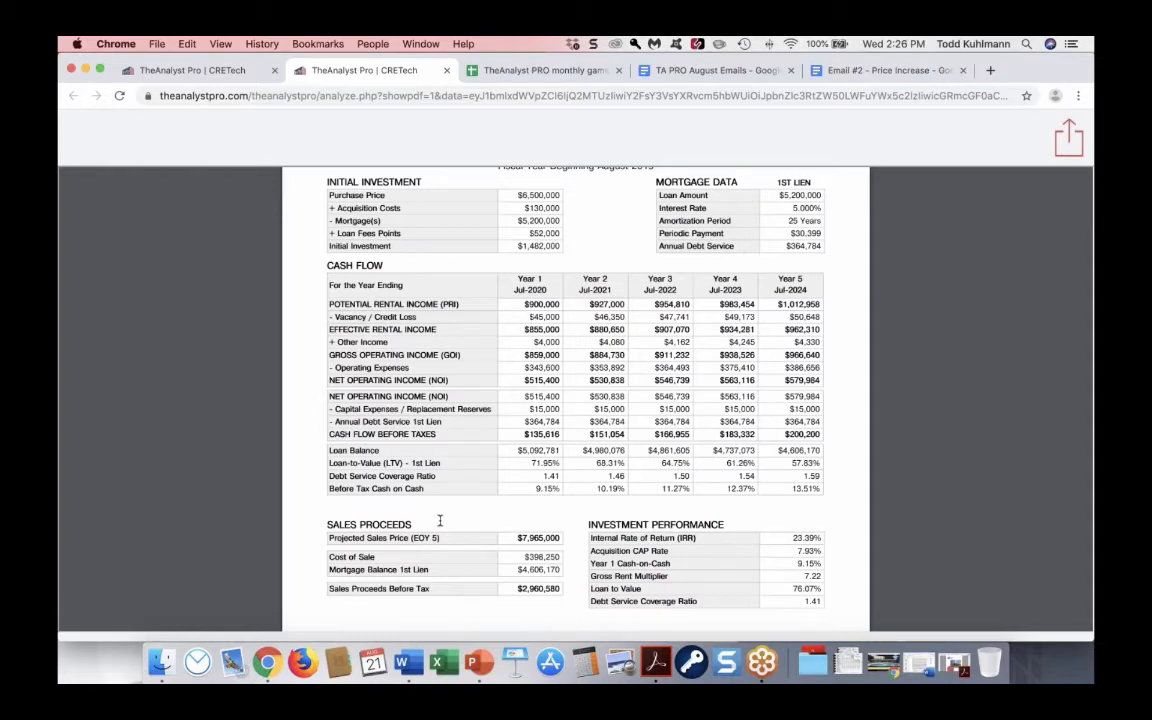
scroll(440, 520, "down", 4)
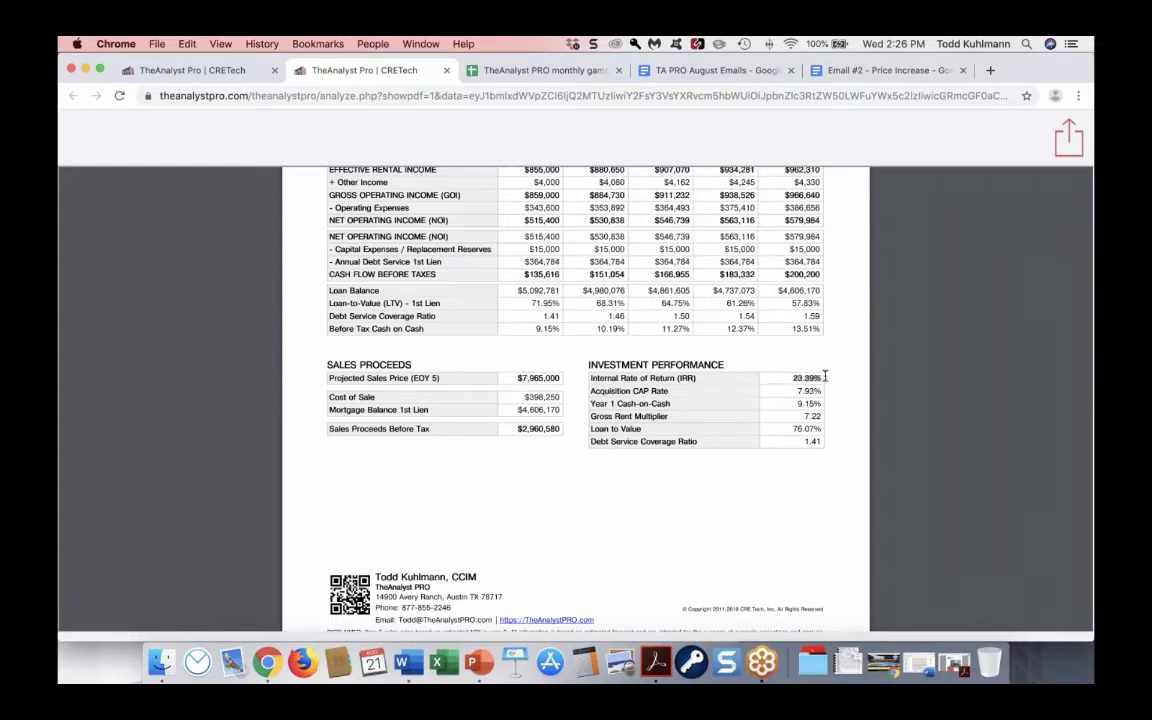
double_click(793, 378)
left_click(792, 379)
left_click_drag(822, 394, 797, 395)
left_click(797, 394)
- Zoom the report to 150% and scroll on to the Unit Matrix page
key("super+equal")
key("super+equal")
key("super+equal")
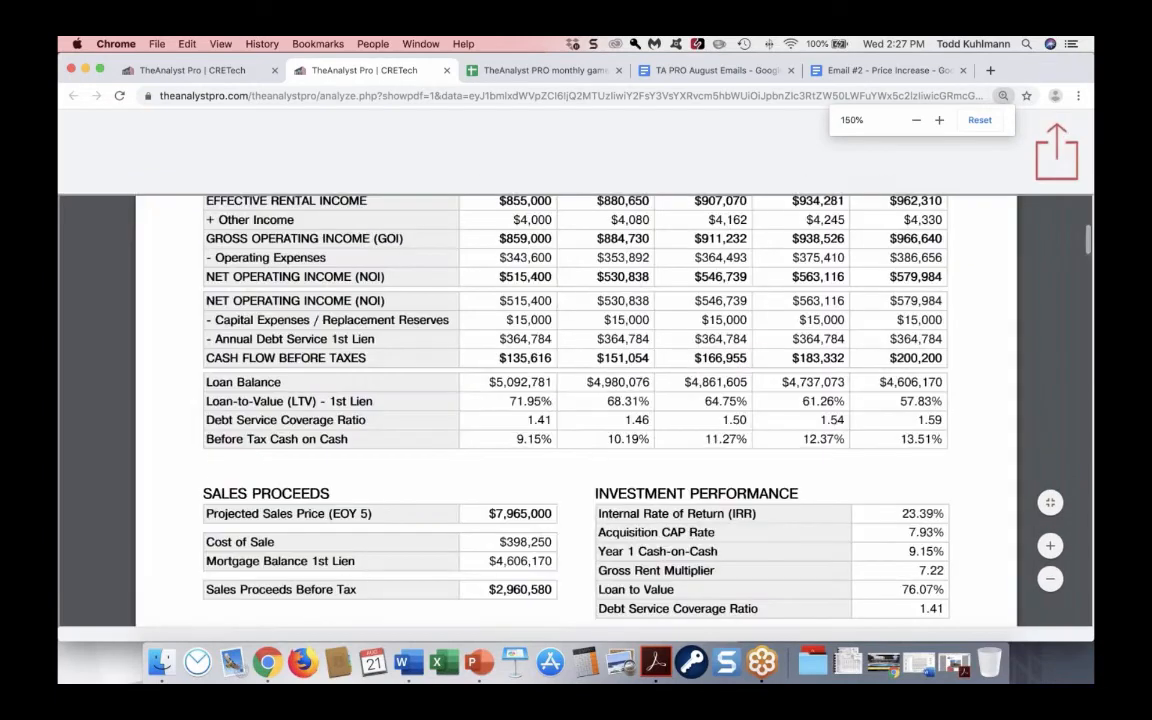
scroll(576, 410, "down", 5)
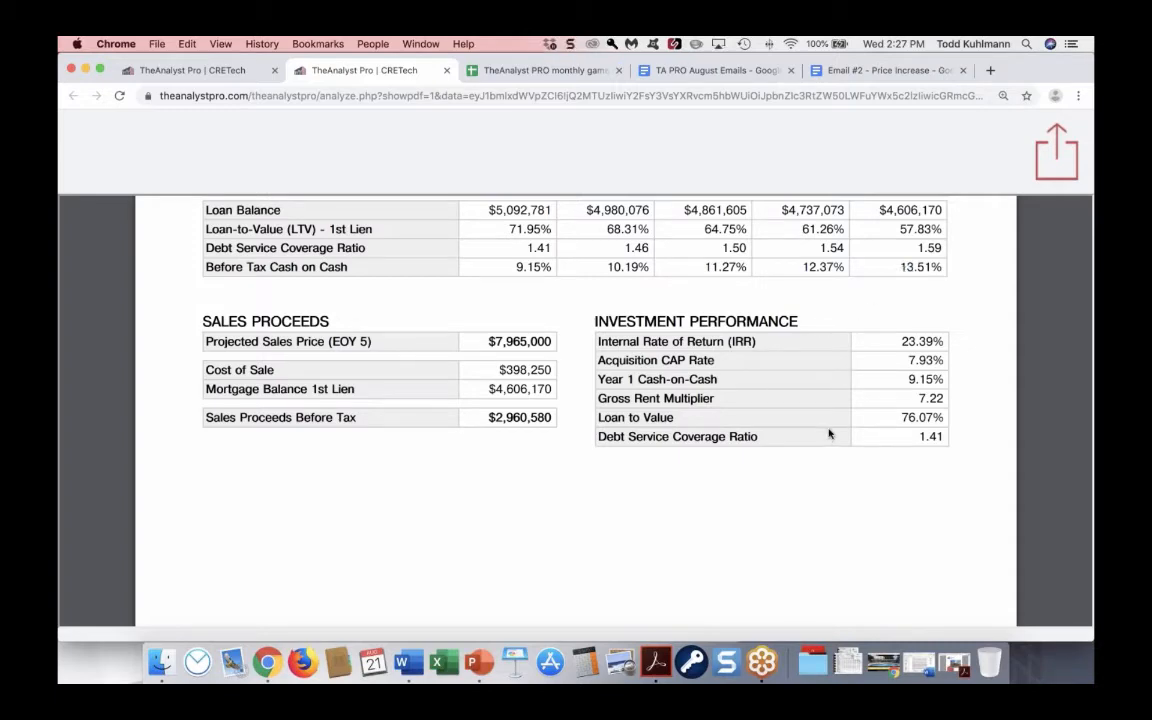
scroll(829, 433, "down", 15)
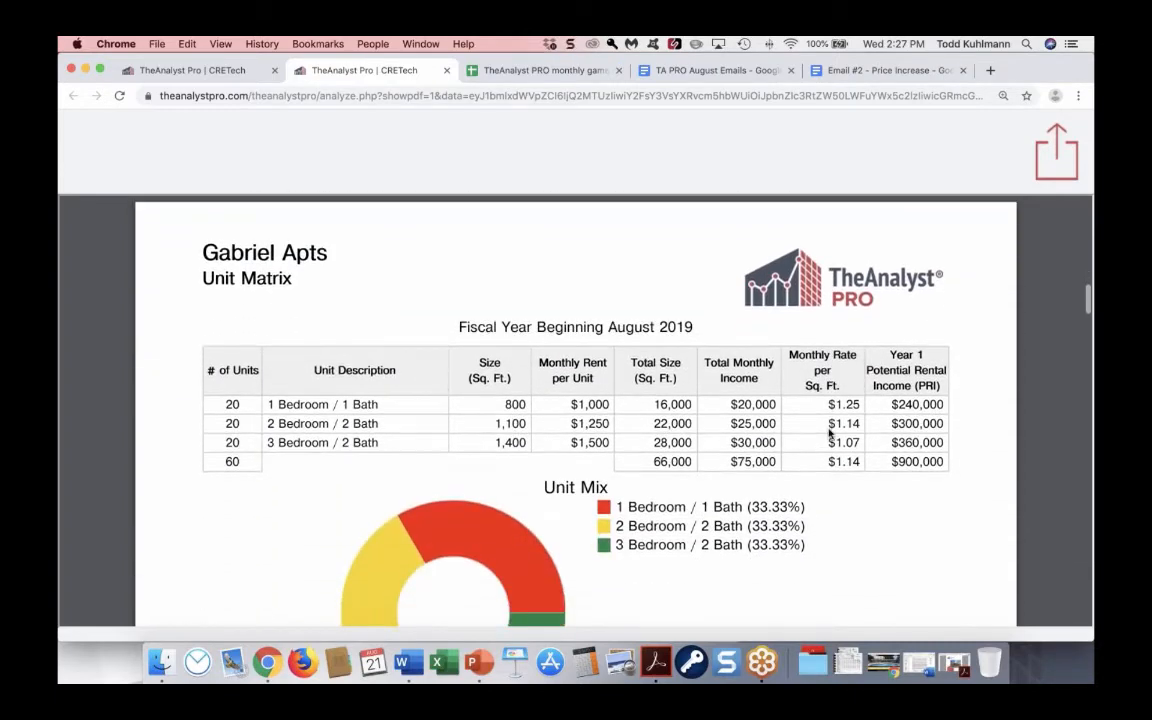
scroll(829, 433, "down", 2)
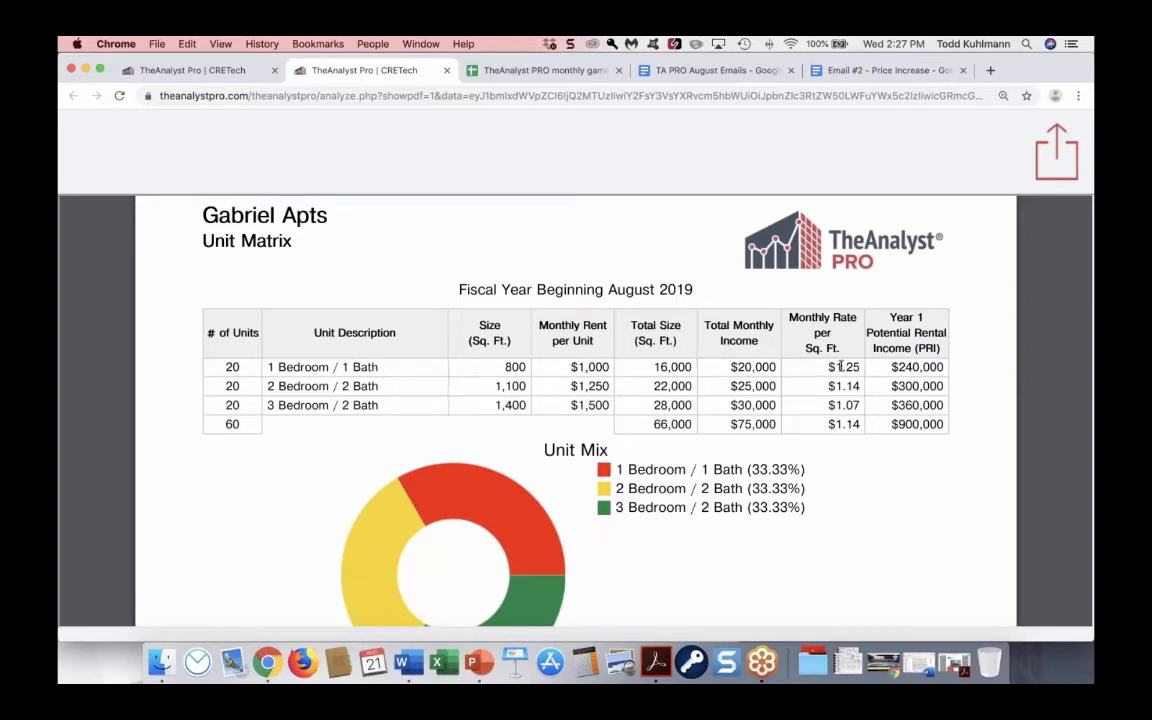
scroll(840, 367, "down", 1)
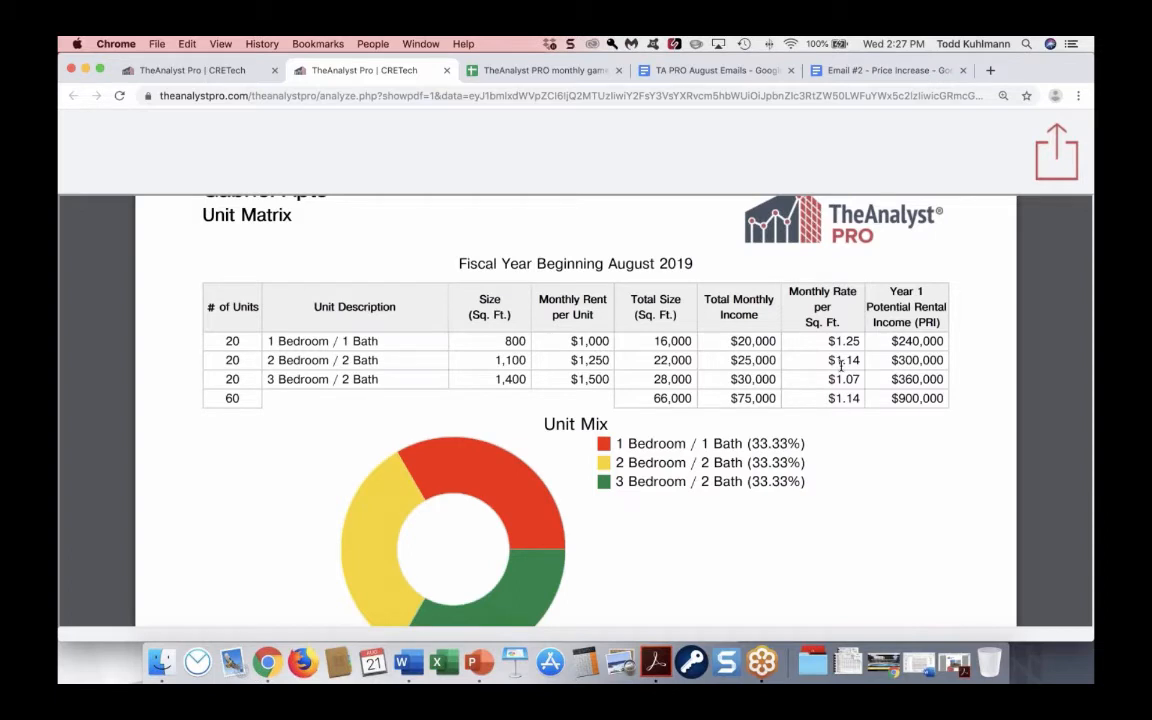
scroll(840, 367, "down", 1)
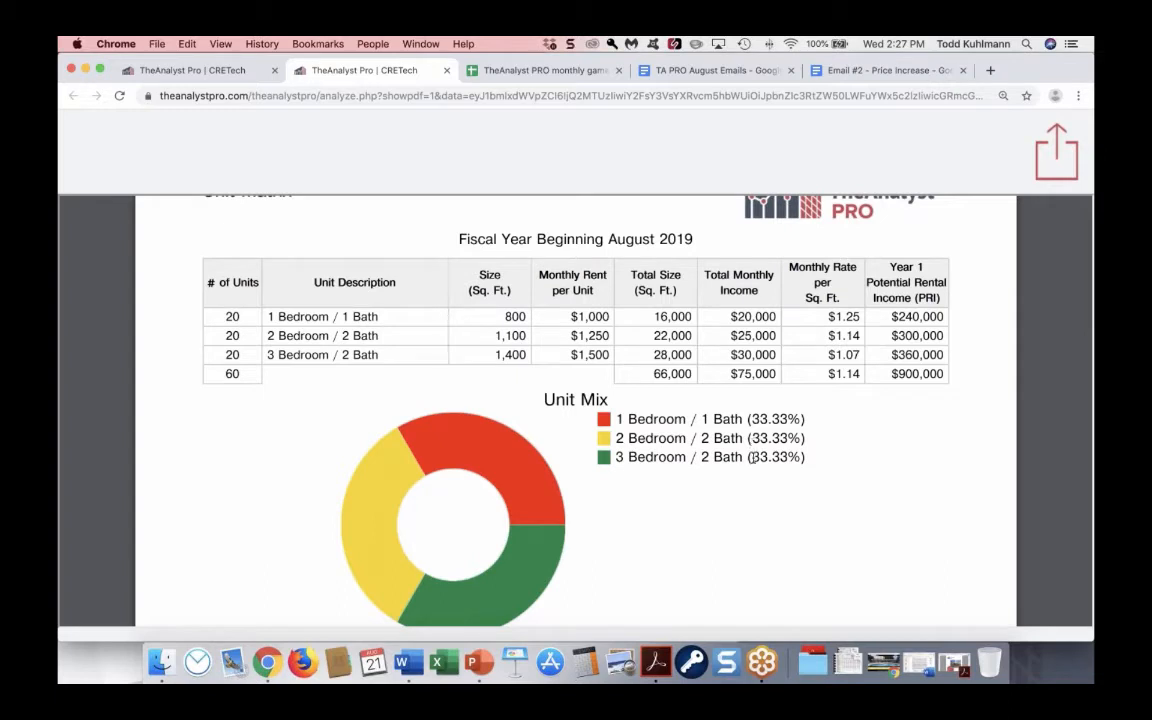
scroll(752, 480, "down", 5)
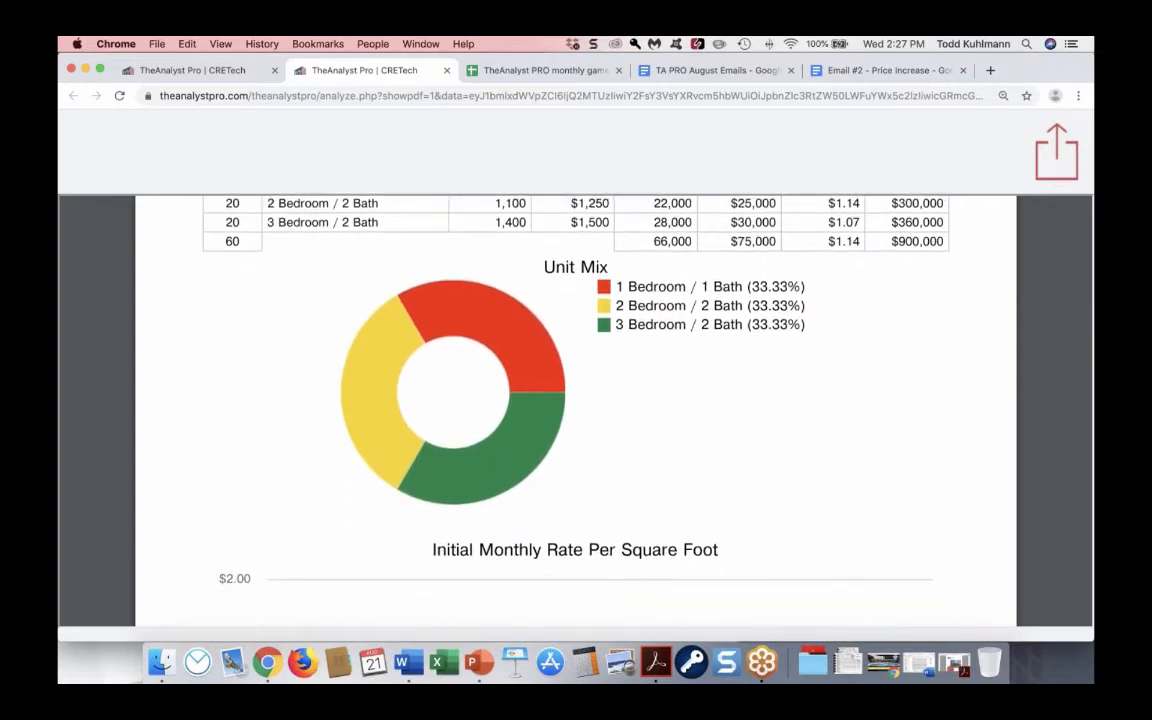
scroll(575, 410, "down", 8)
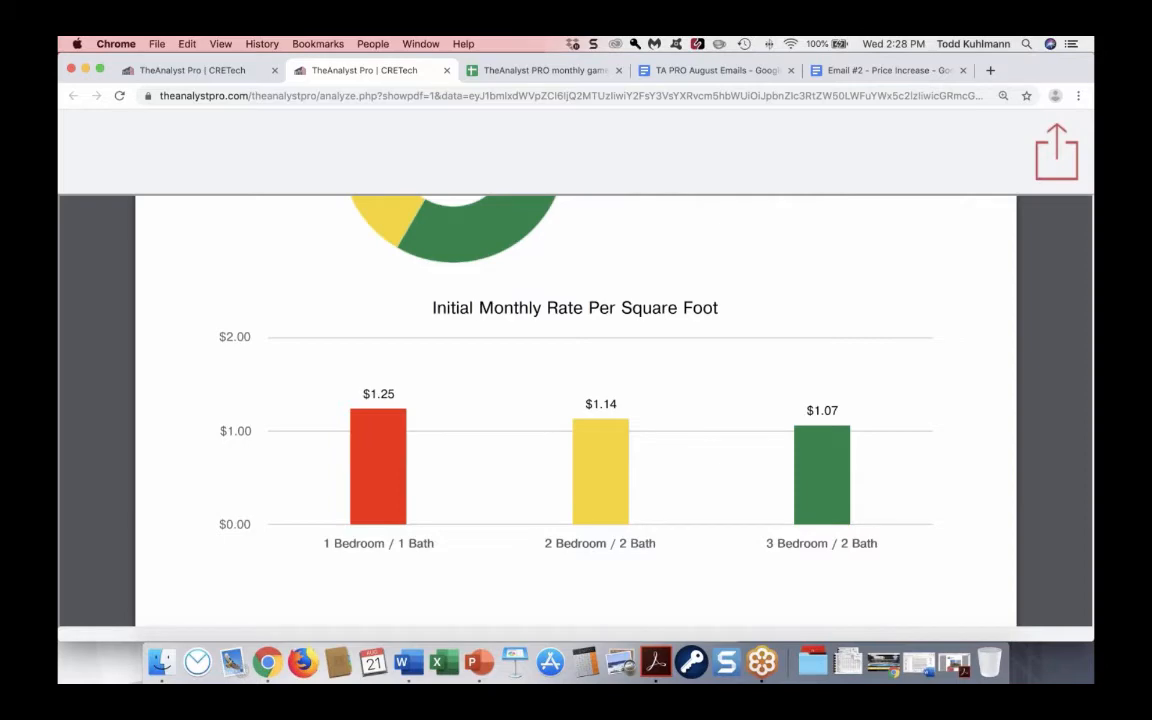
scroll(575, 410, "down", 10)
scroll(575, 410, "down", 10)
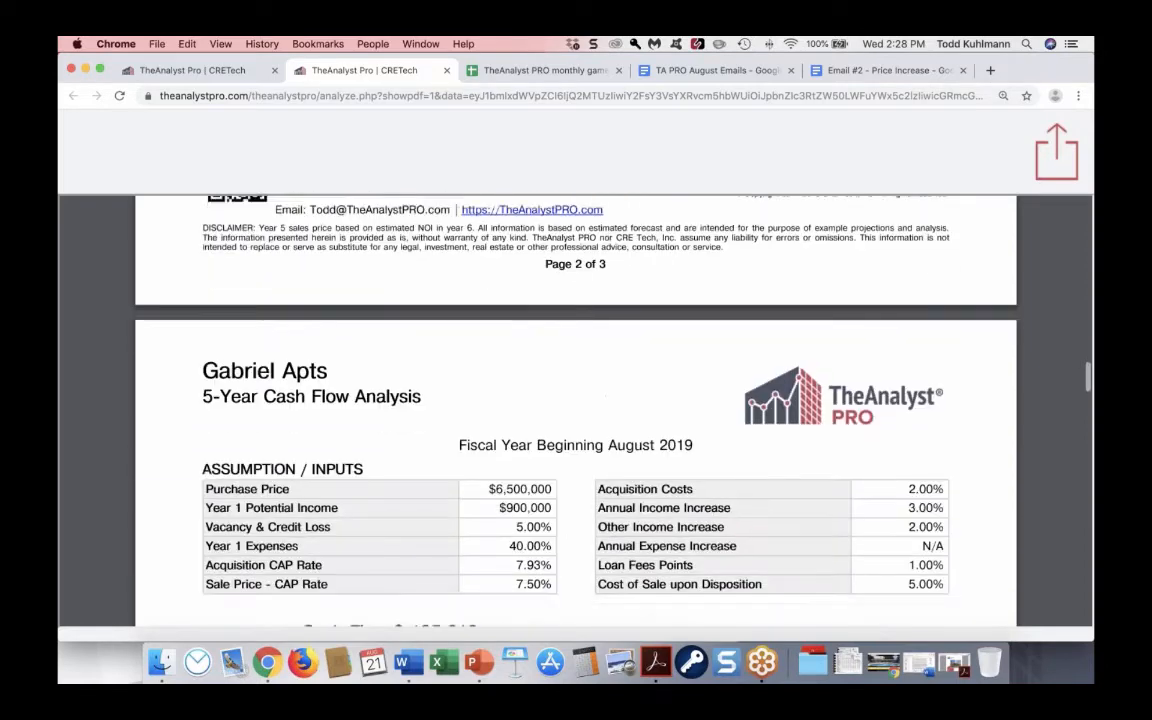
scroll(575, 410, "down", 3)
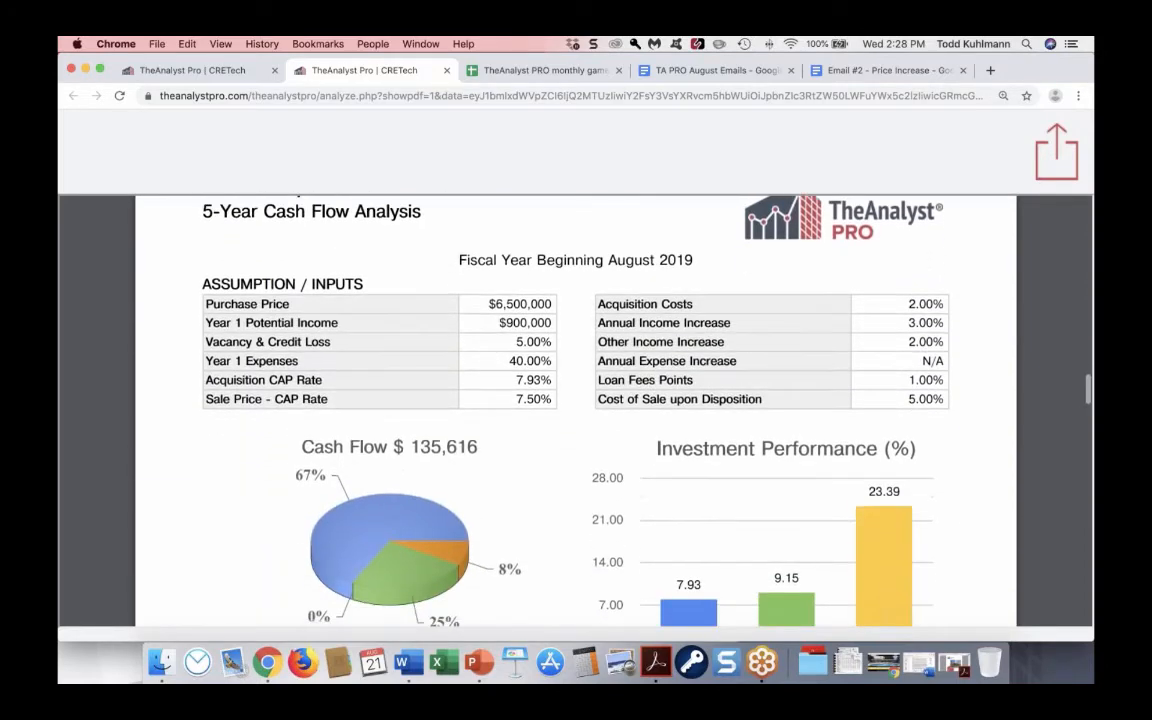
scroll(575, 410, "down", 5)
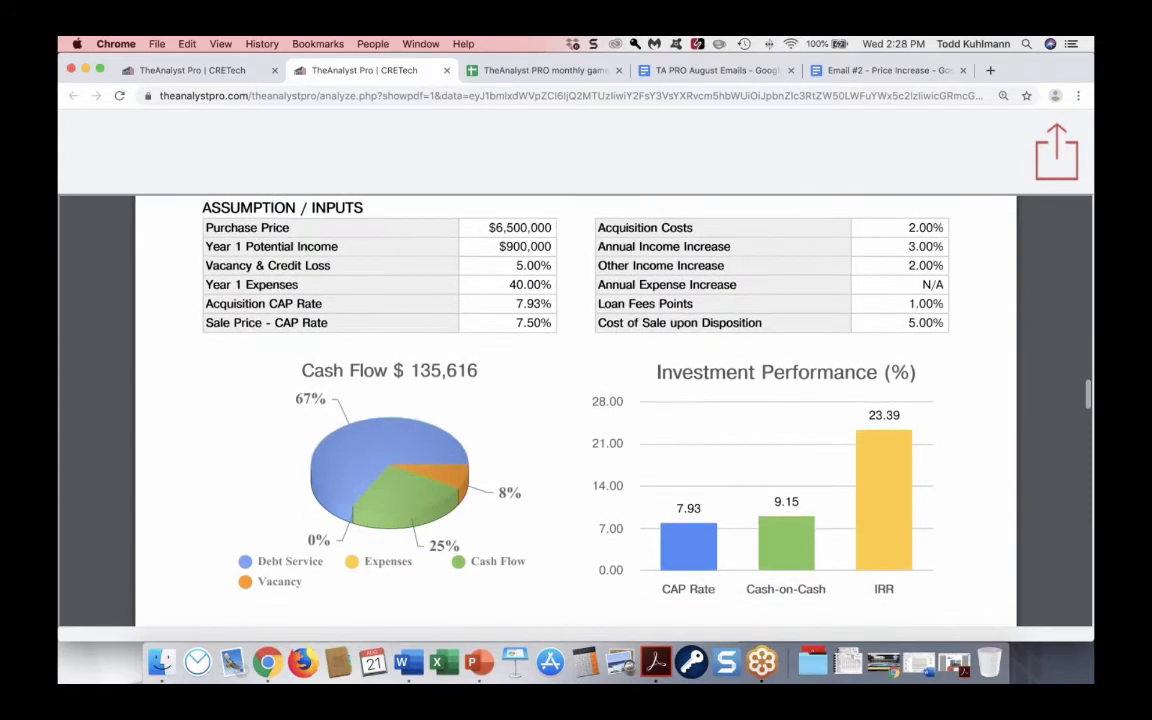
scroll(575, 410, "down", 4)
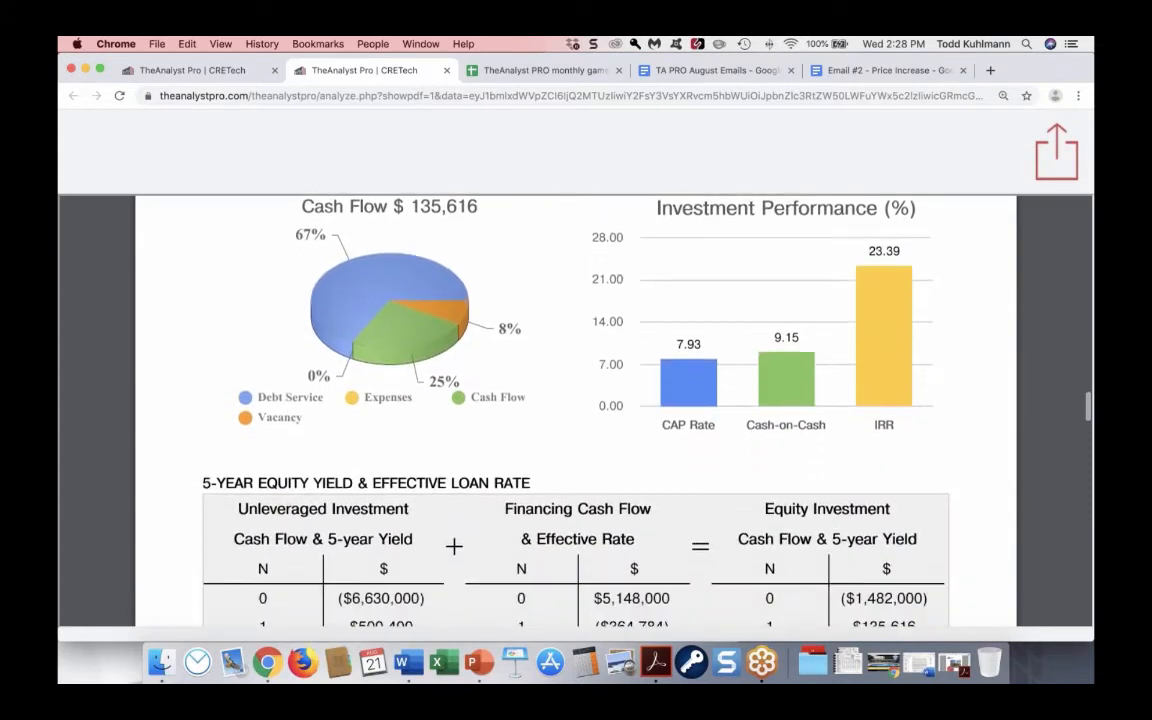
scroll(694, 489, "down", 5)
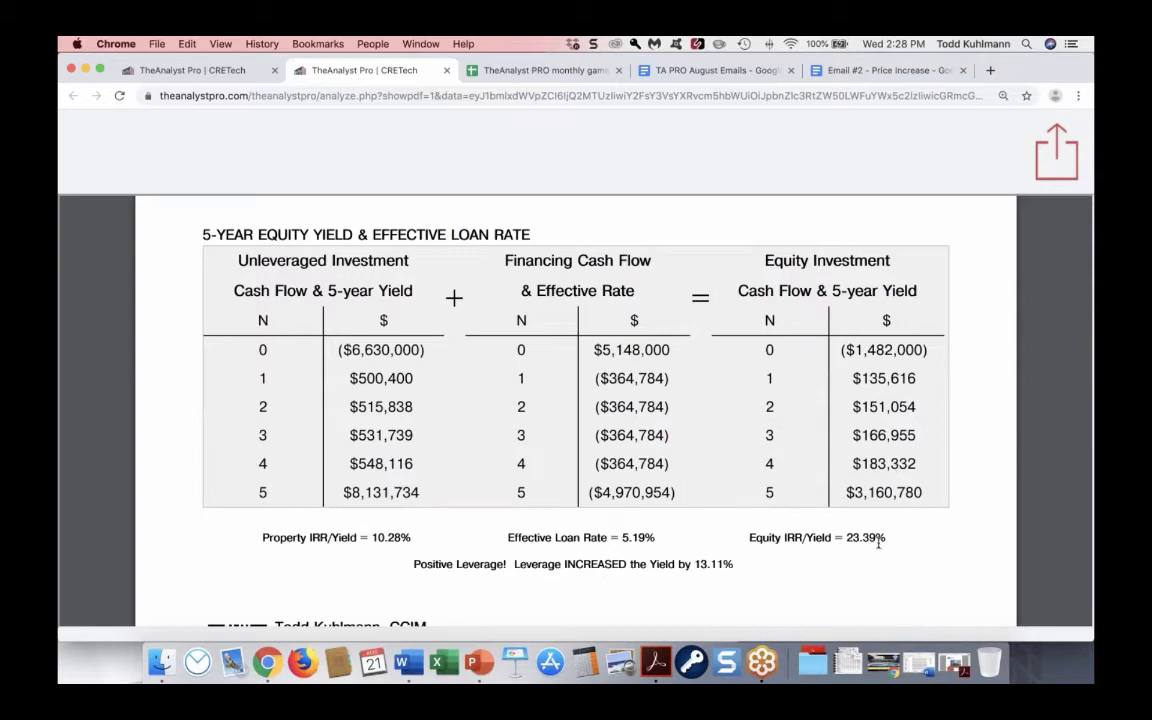
left_click_drag(813, 538, 753, 541)
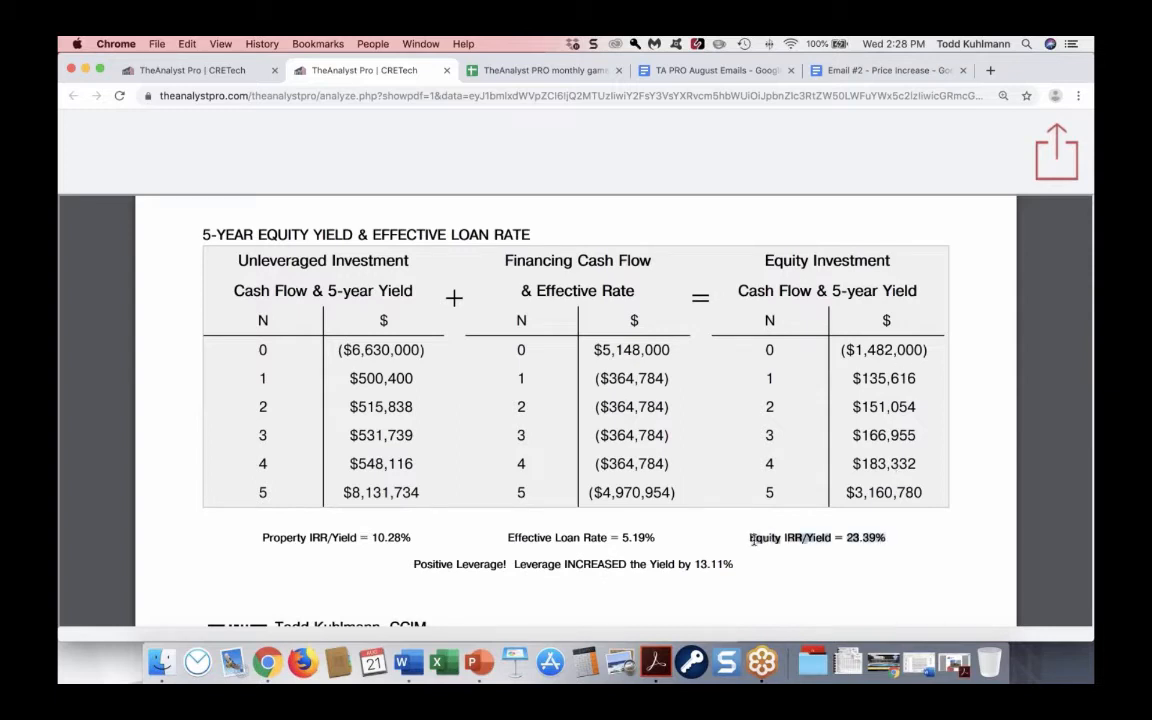
left_click(753, 541)
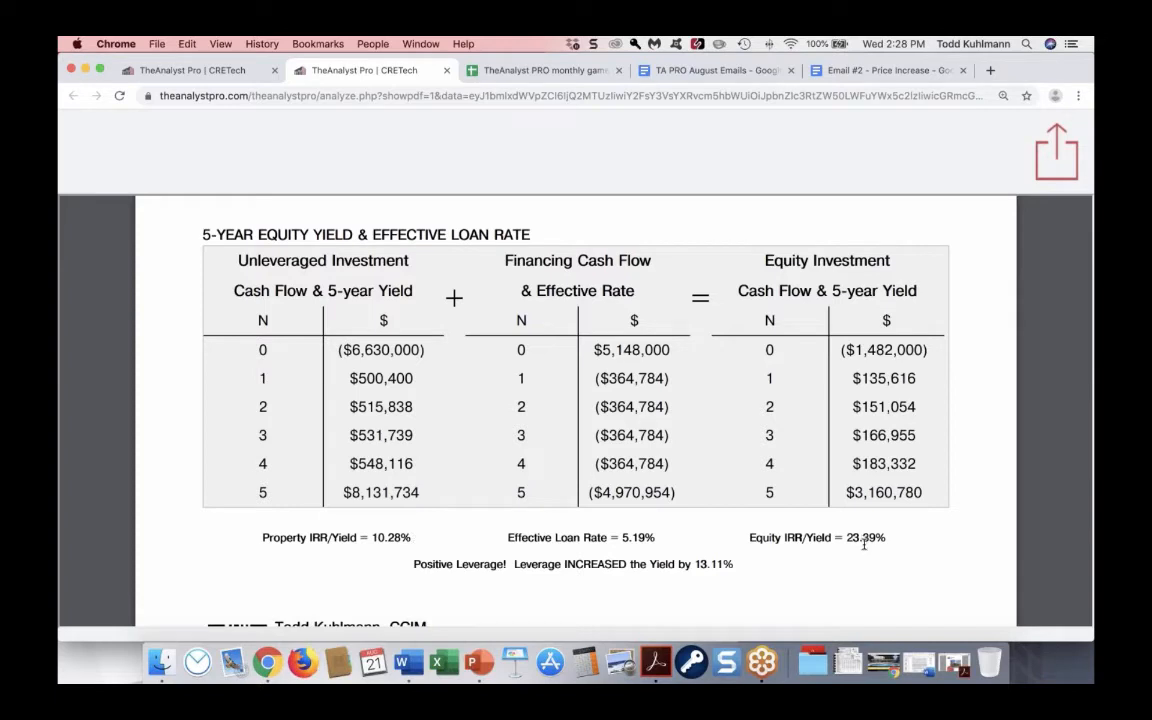
scroll(866, 568, "down", 1)
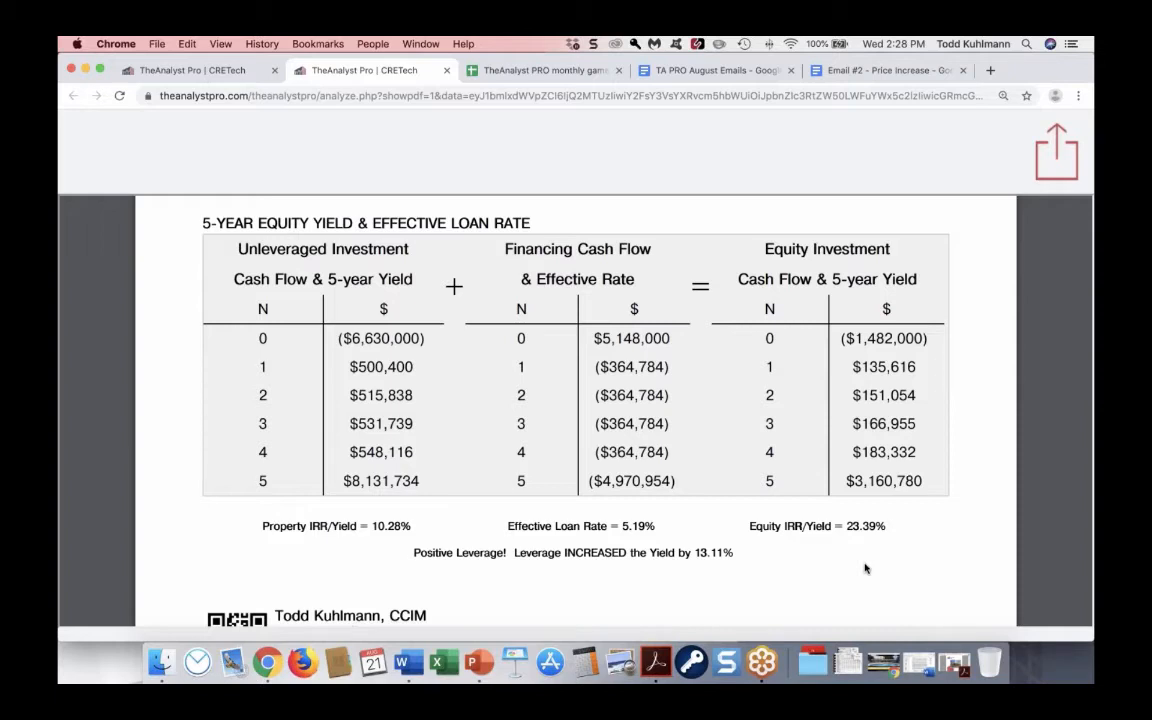
- Close the generated report and go to the Commercial Package PRO section
left_click(447, 72)
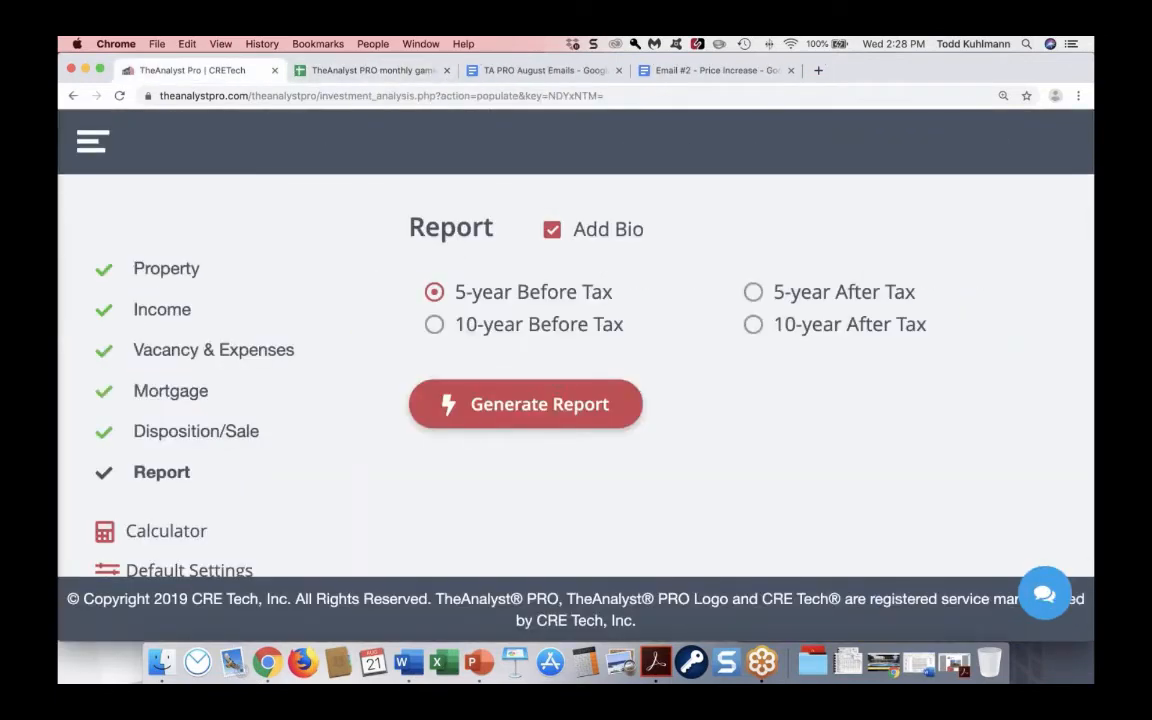
key("super+minus")
key("super+minus")
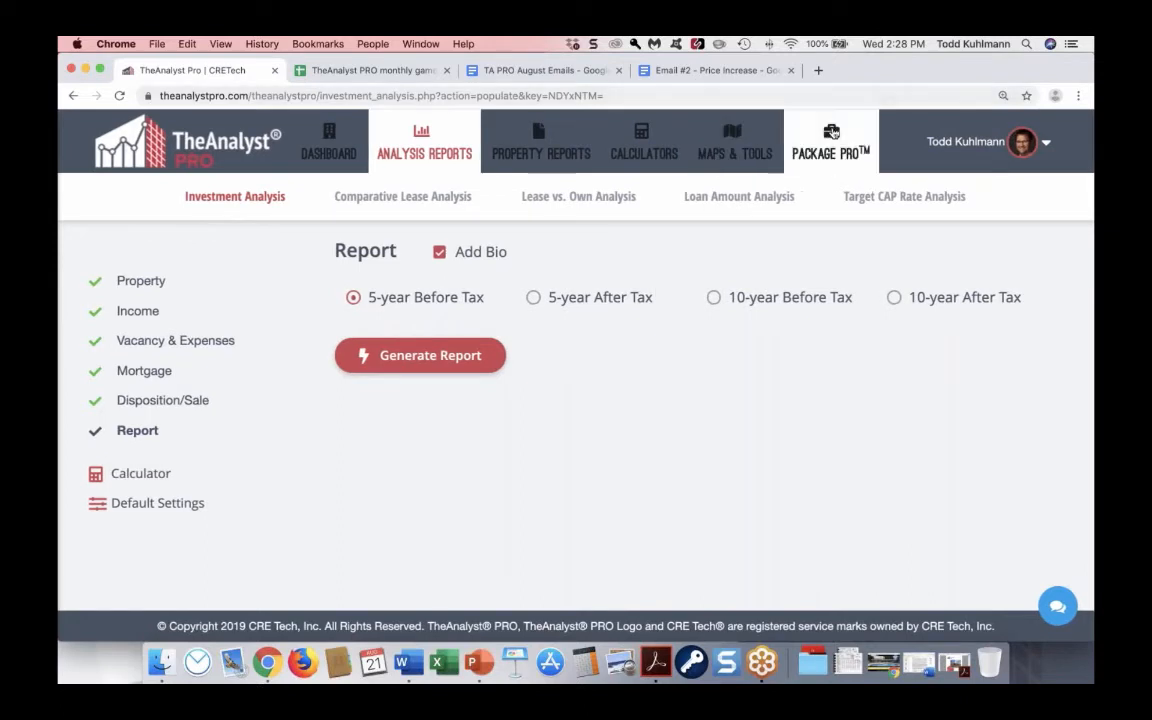
left_click(831, 133)
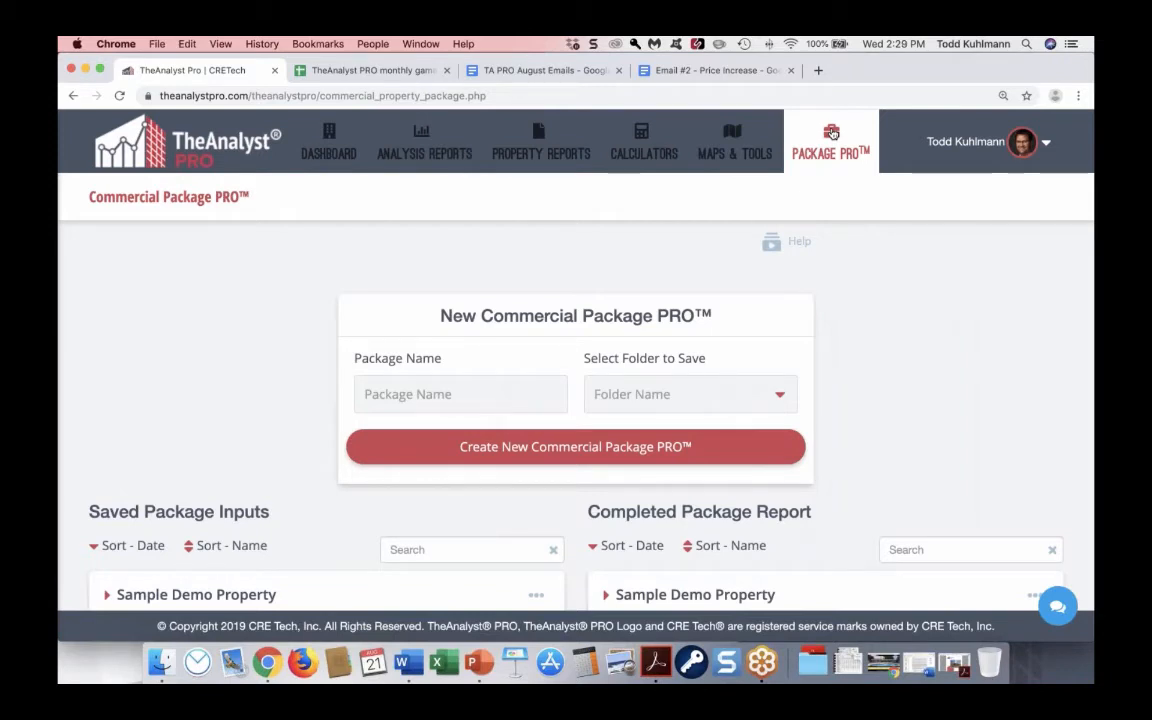
- Name the package 'Gabriels Apartment', save it in a new 'CCIM Demo 2019' folder, and create it
left_click(458, 390)
type("Gabriels")
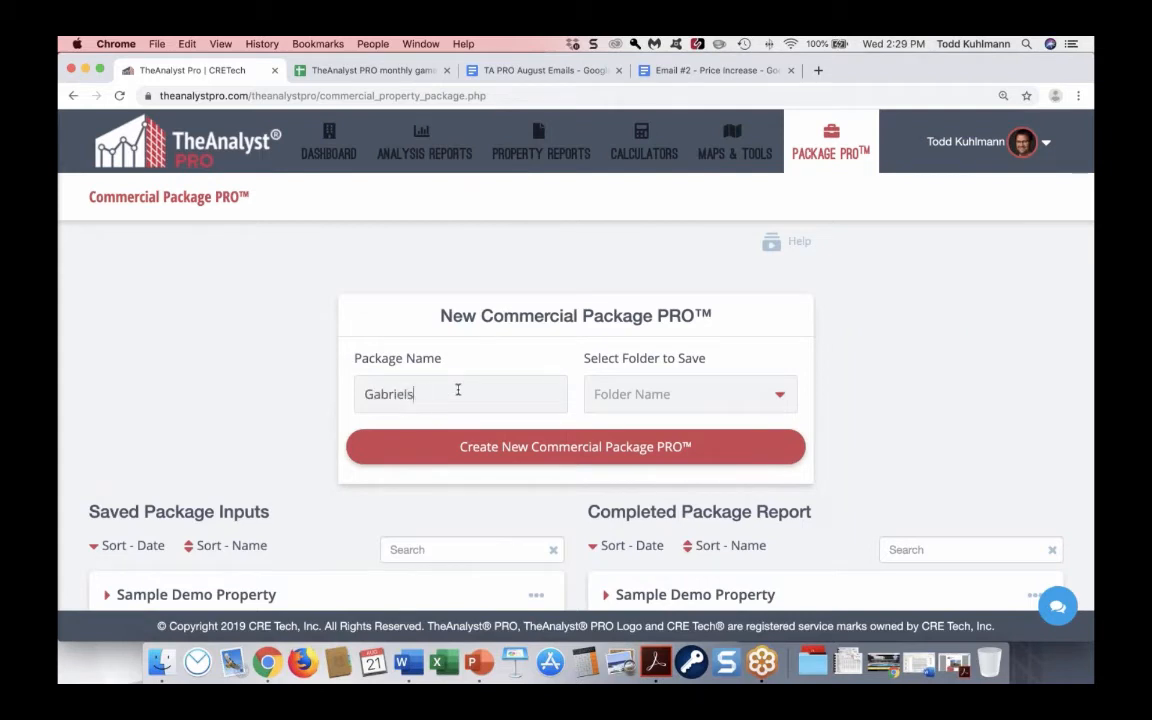
type(" Apartment")
left_click(643, 405)
left_click(632, 429)
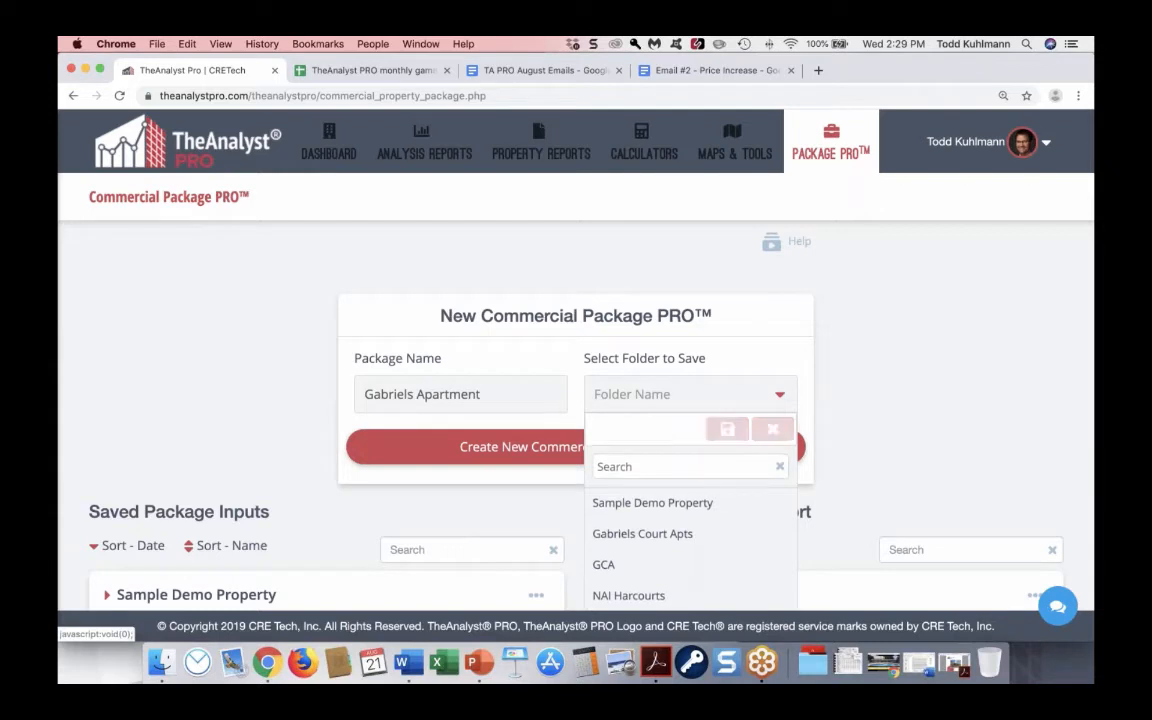
type("CCIM De")
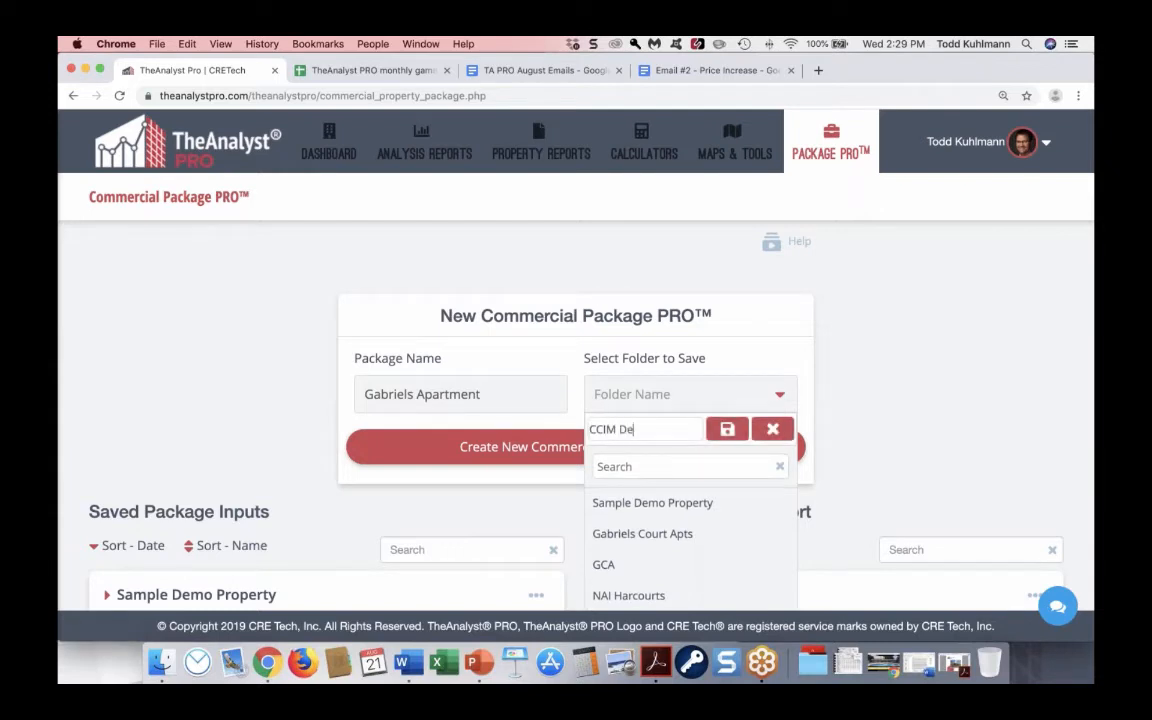
type("mo 2019")
left_click(728, 430)
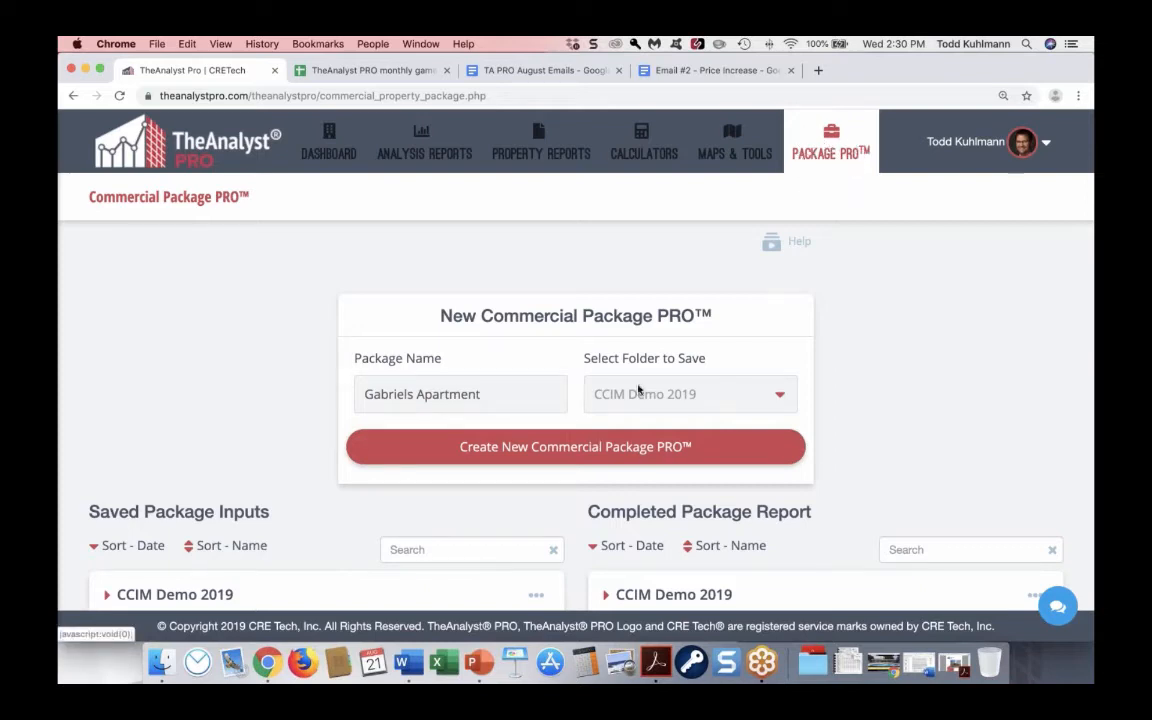
left_click(559, 457)
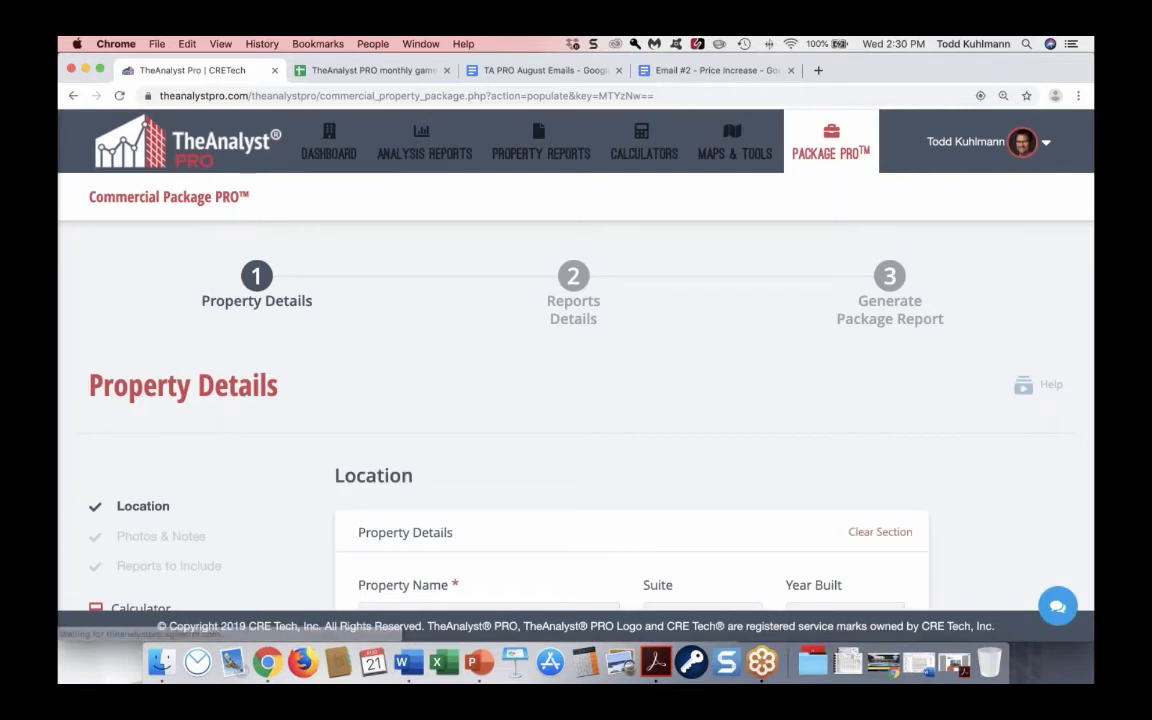
- Enter the property's street address, city and state in the Location details
scroll(576, 420, "down", 2)
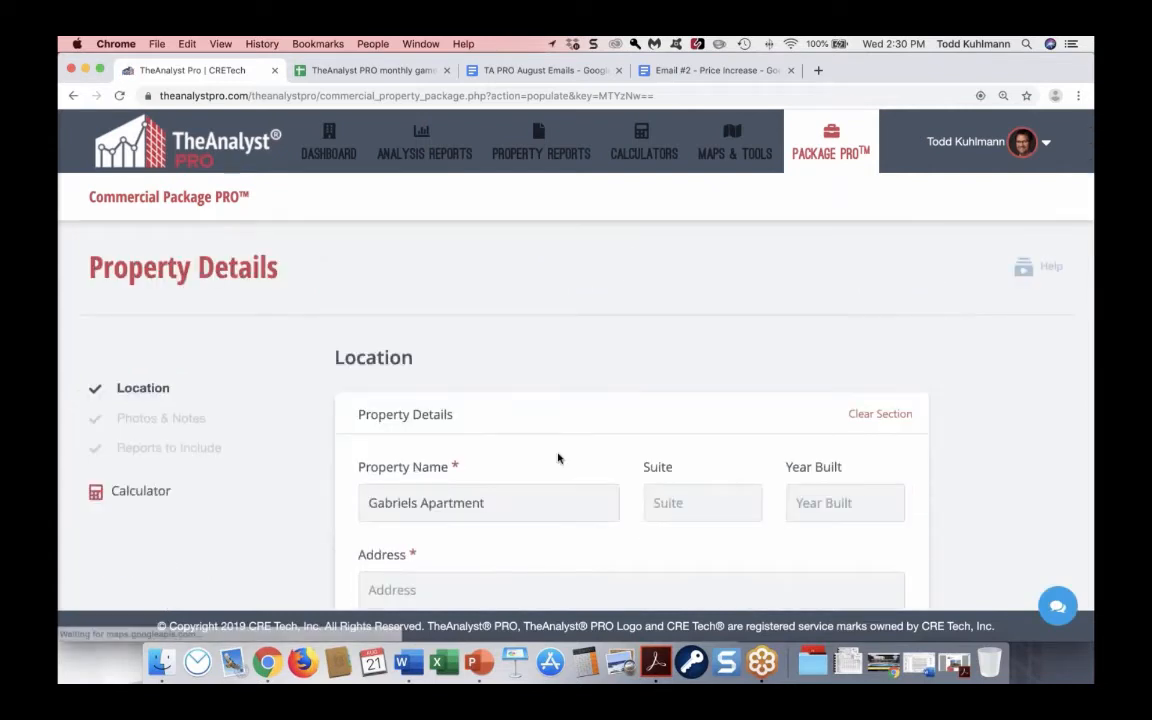
type("2019")
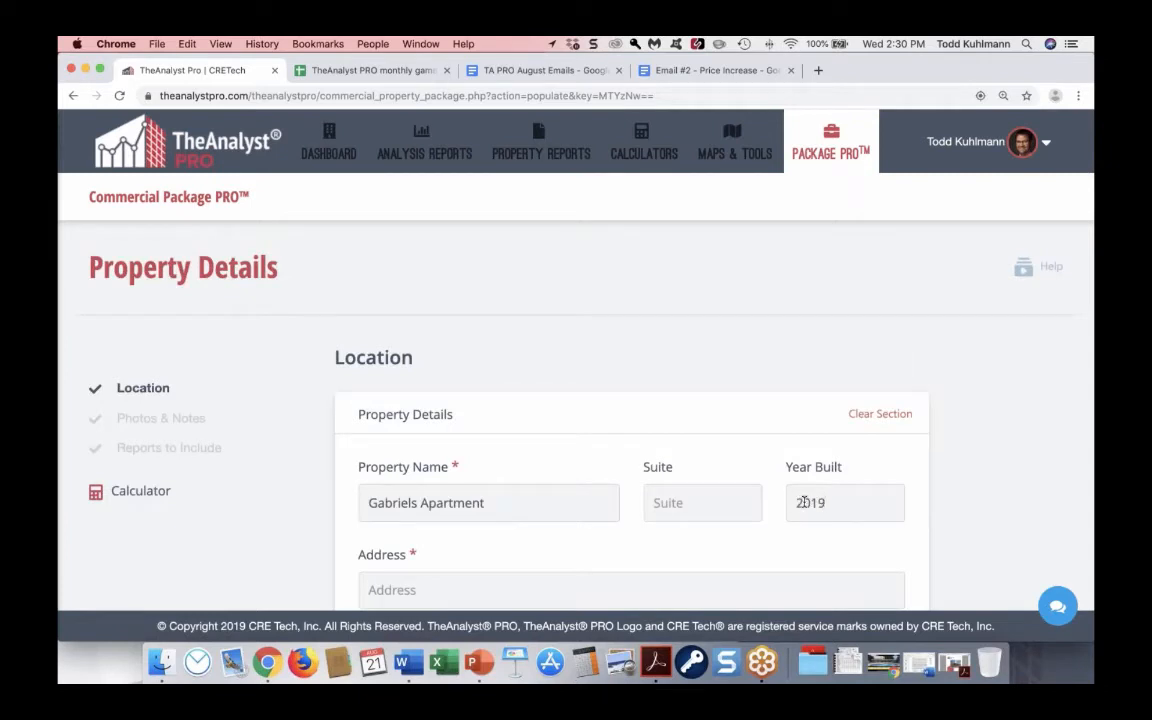
scroll(803, 502, "down", 3)
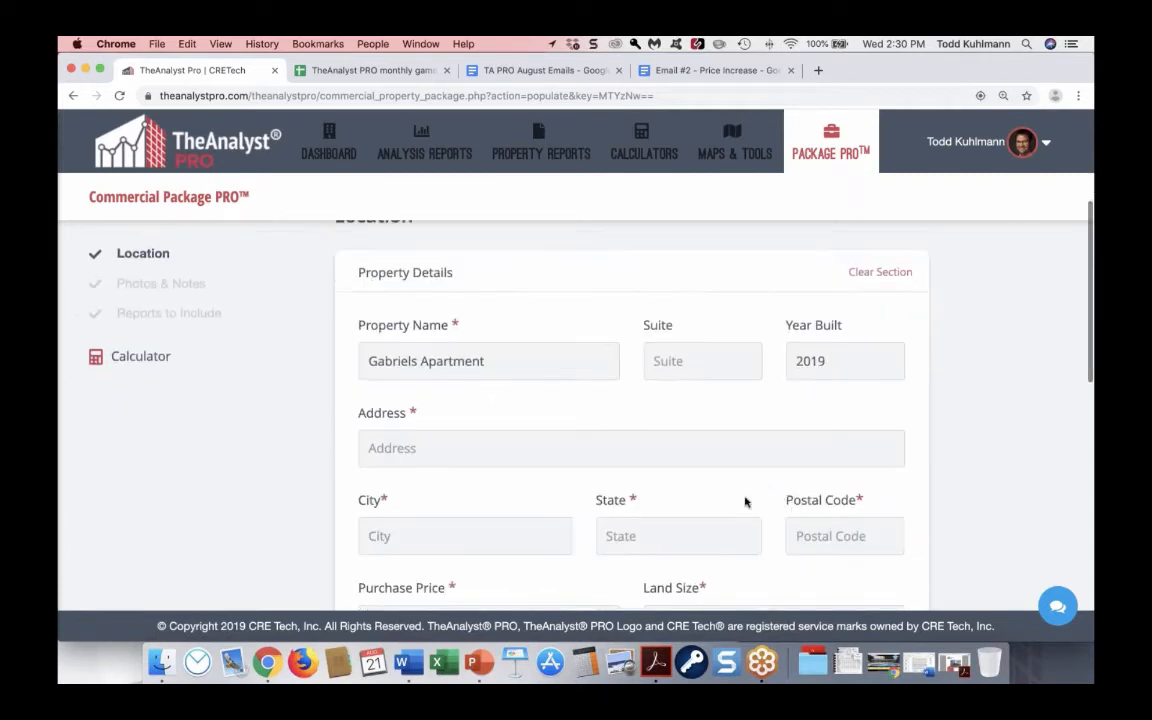
left_click(694, 437)
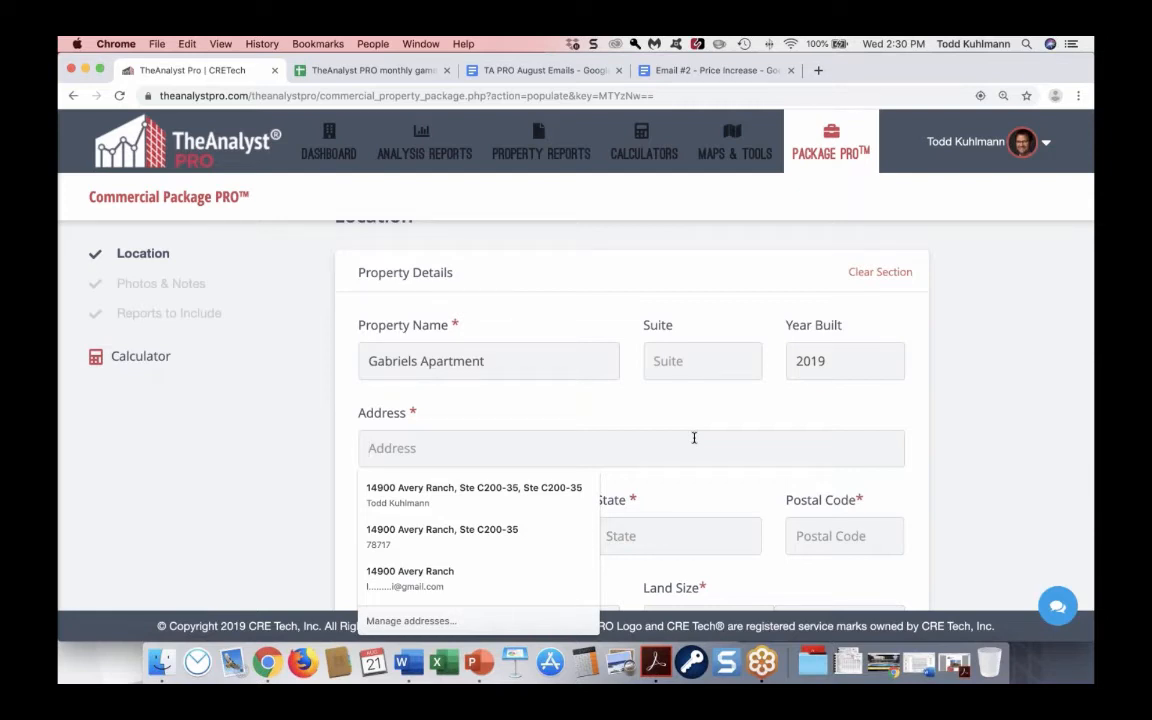
type("6600 ")
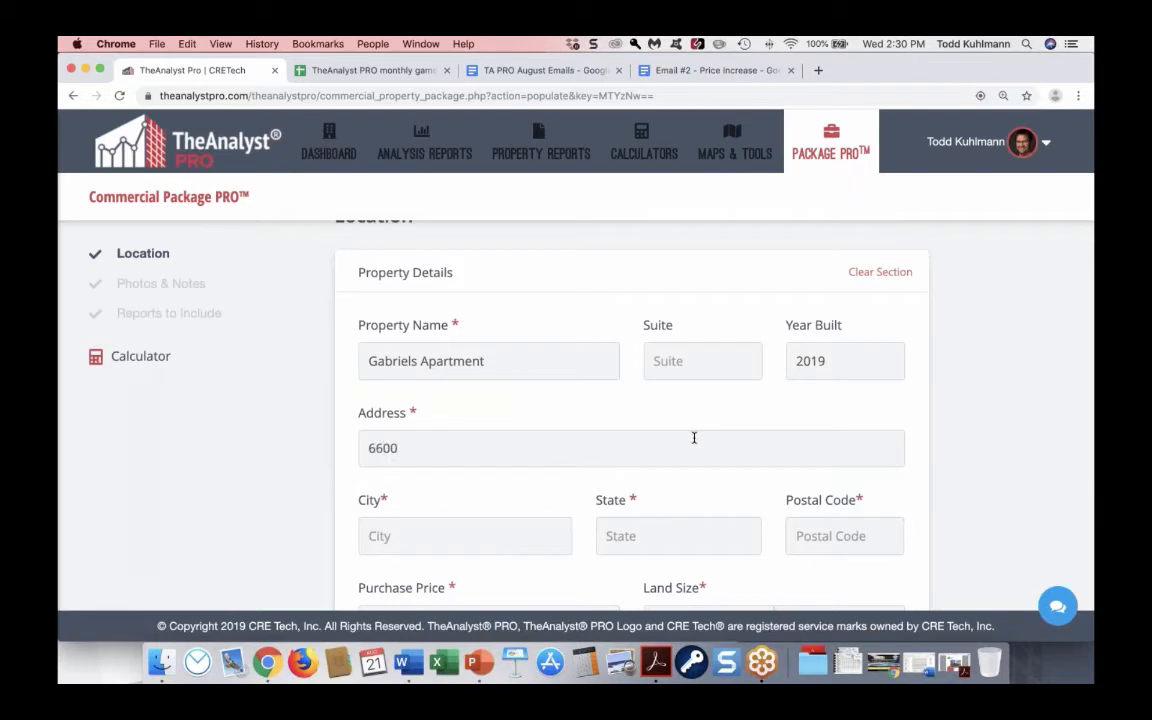
type("W 29 Hwy")
key("Tab")
type("rgetown")
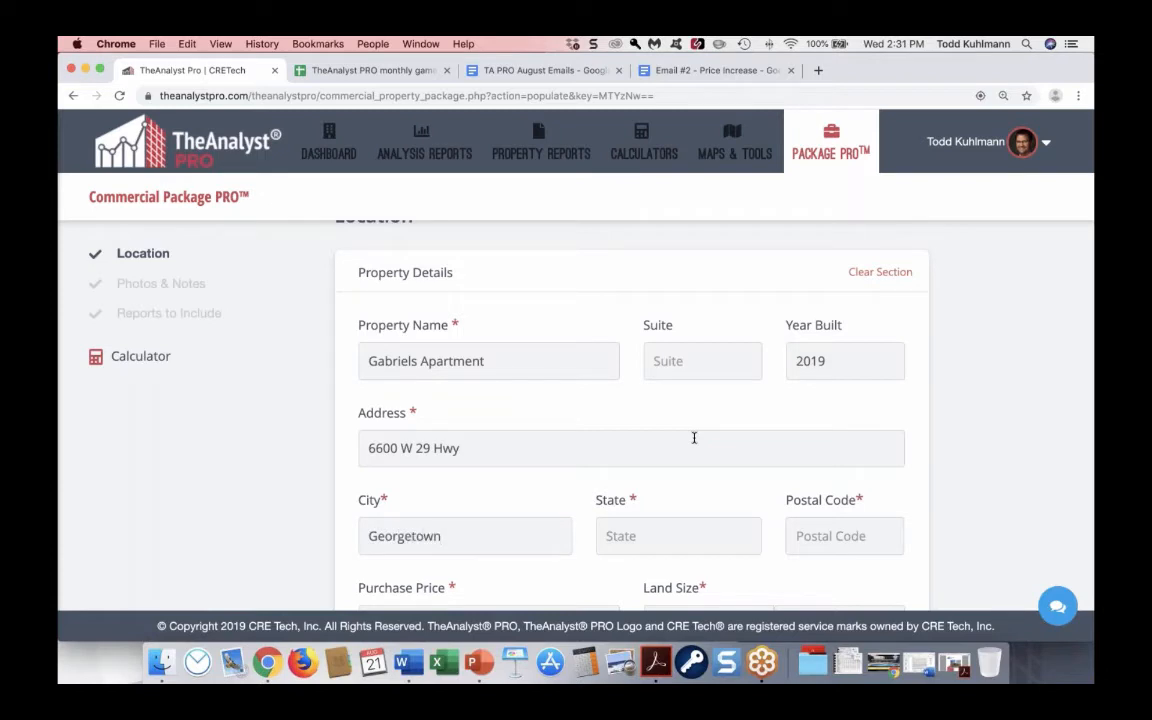
key("Tab")
type("T")
type("X")
type("78")
type("628")
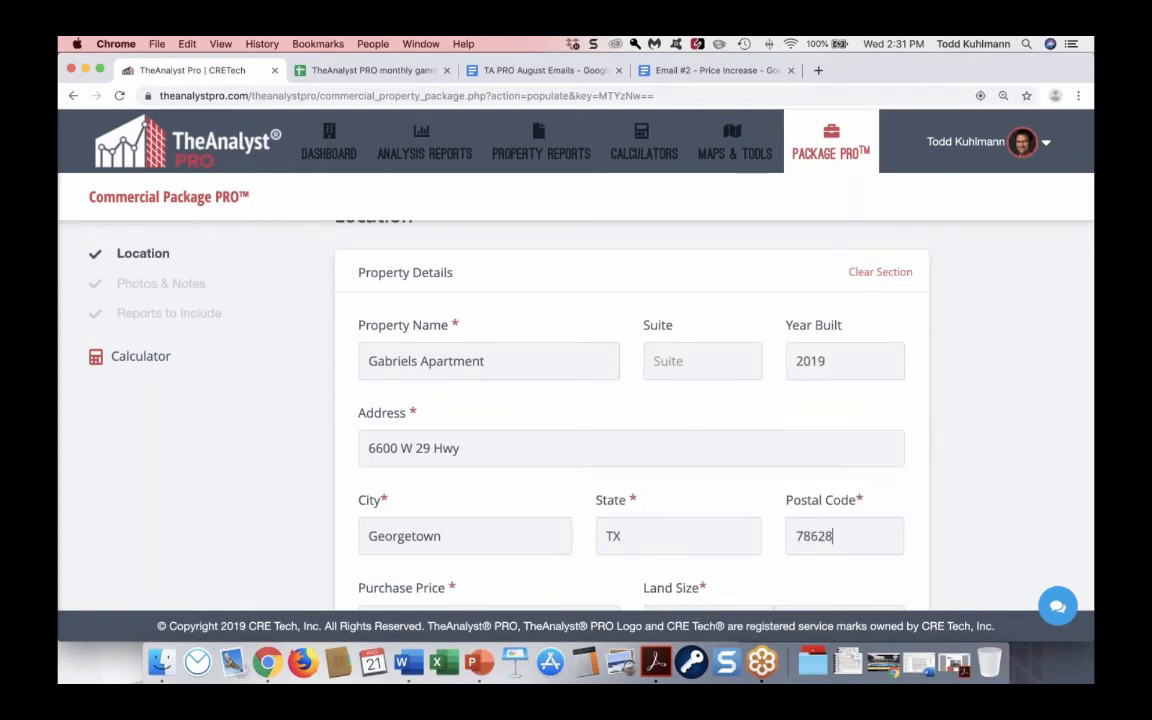
- Set the purchase price to $6,500,000 and measure the land size in Acres
scroll(615, 450, "down", 3)
left_click(534, 500)
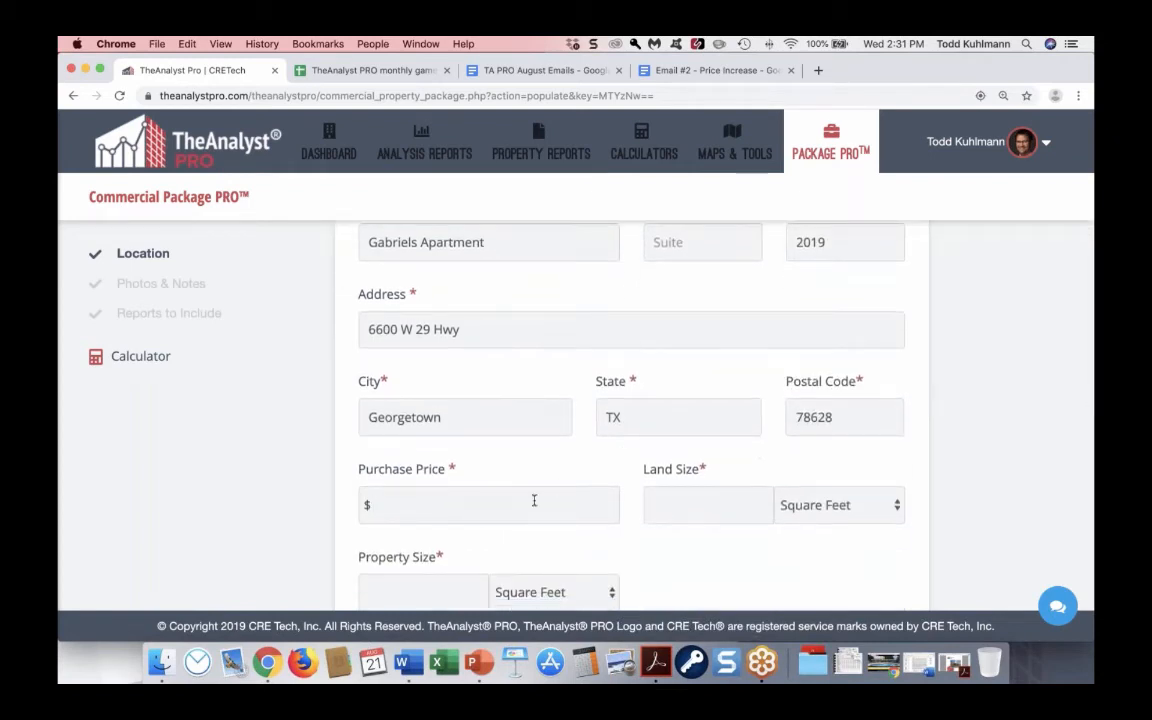
type("6500000")
key("Tab")
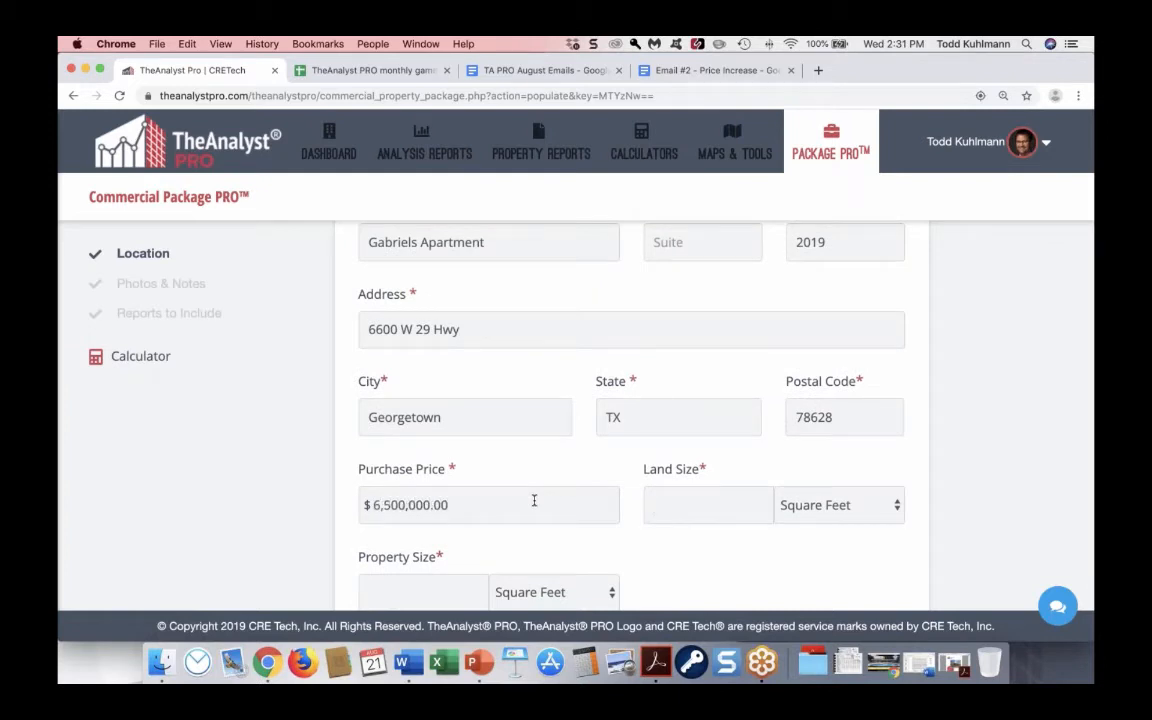
left_click(836, 505)
left_click(818, 541)
scroll(785, 546, "down", 2)
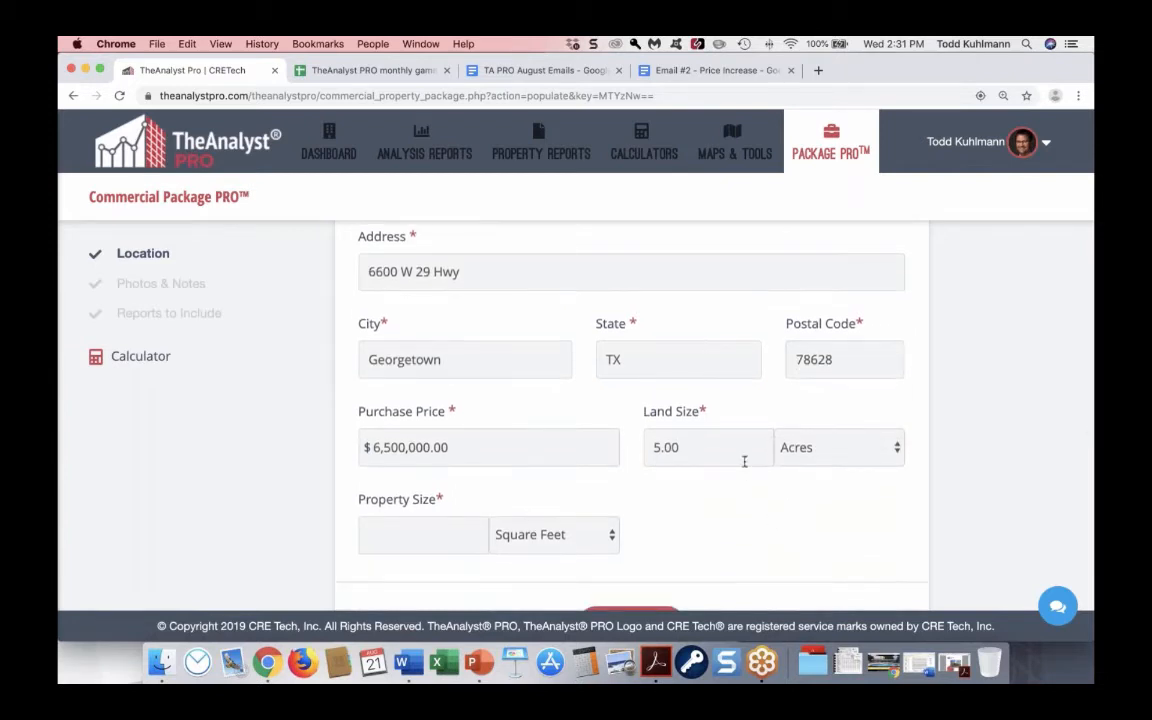
left_click(818, 448)
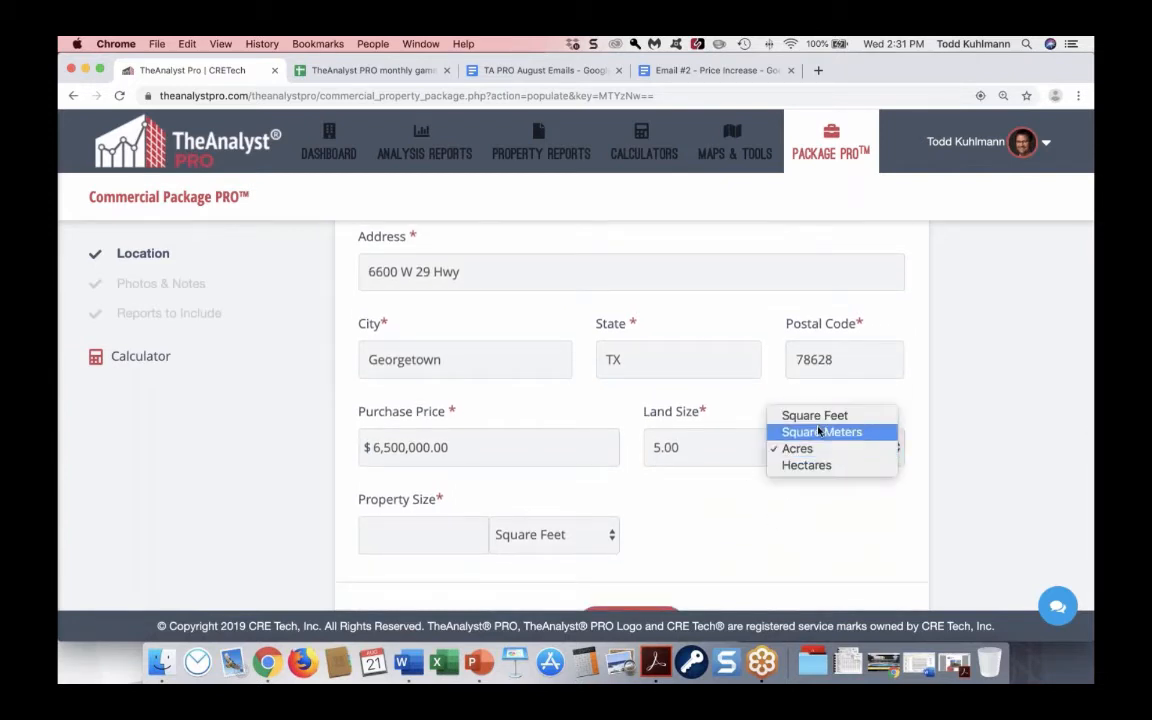
left_click(797, 483)
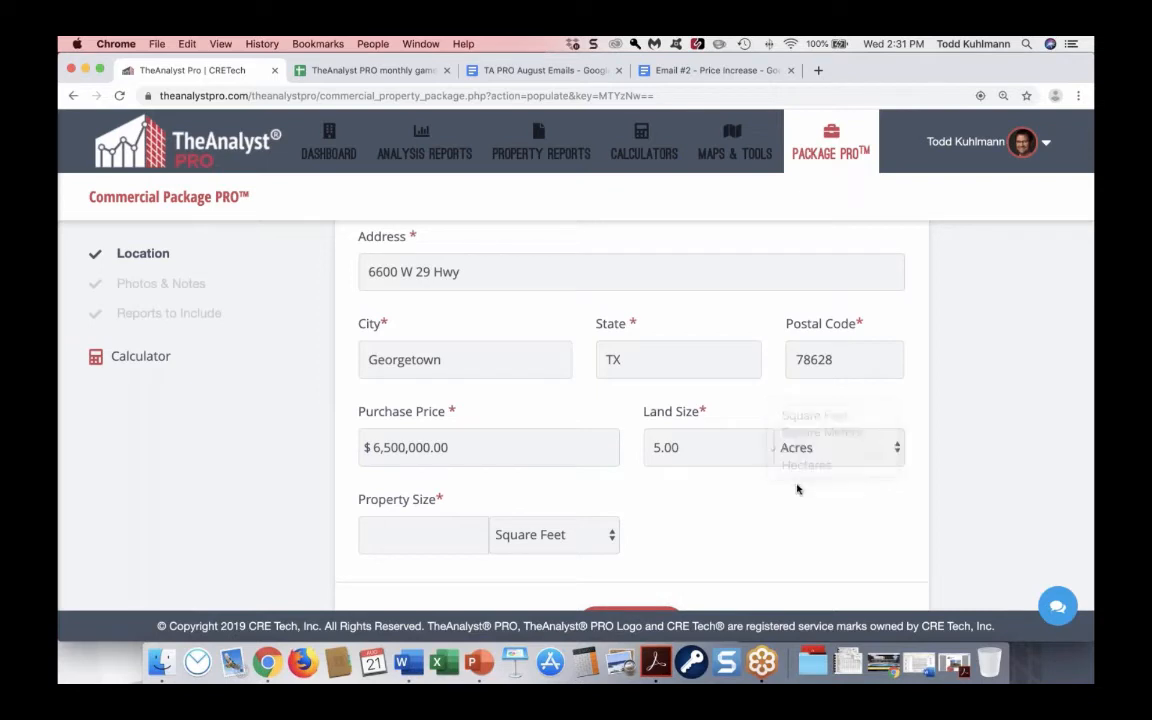
- Set the property size to 60 Units and apply the location details
left_click(464, 526)
type("60")
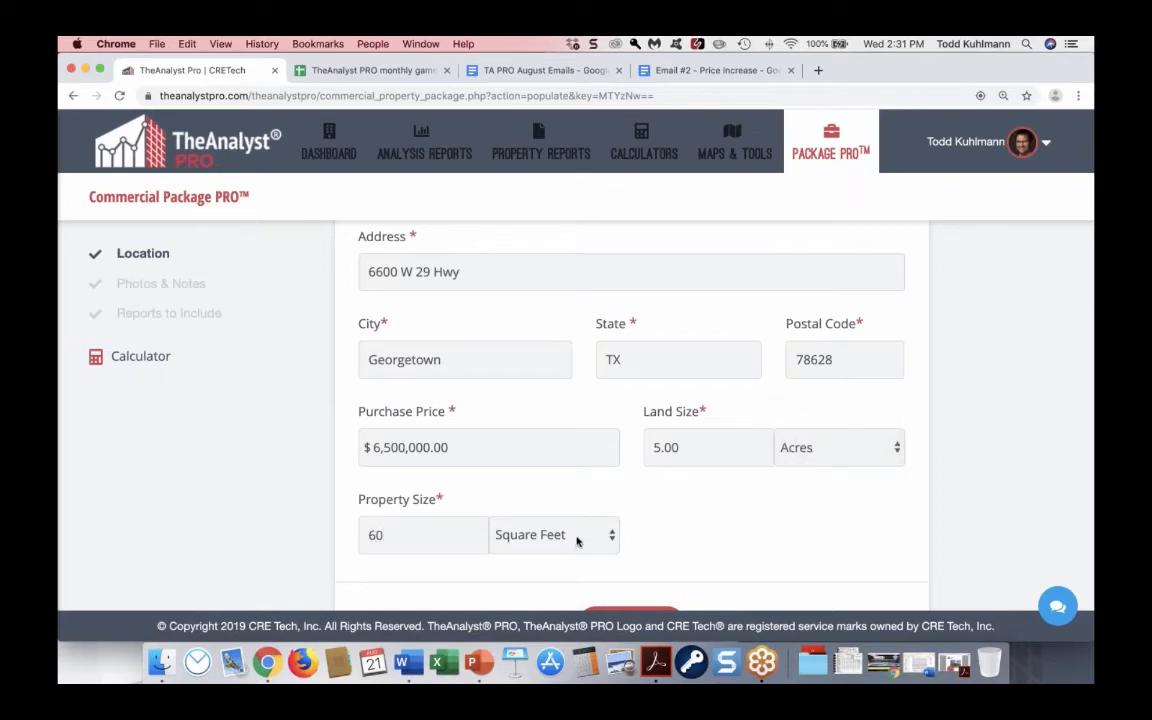
left_click(545, 534)
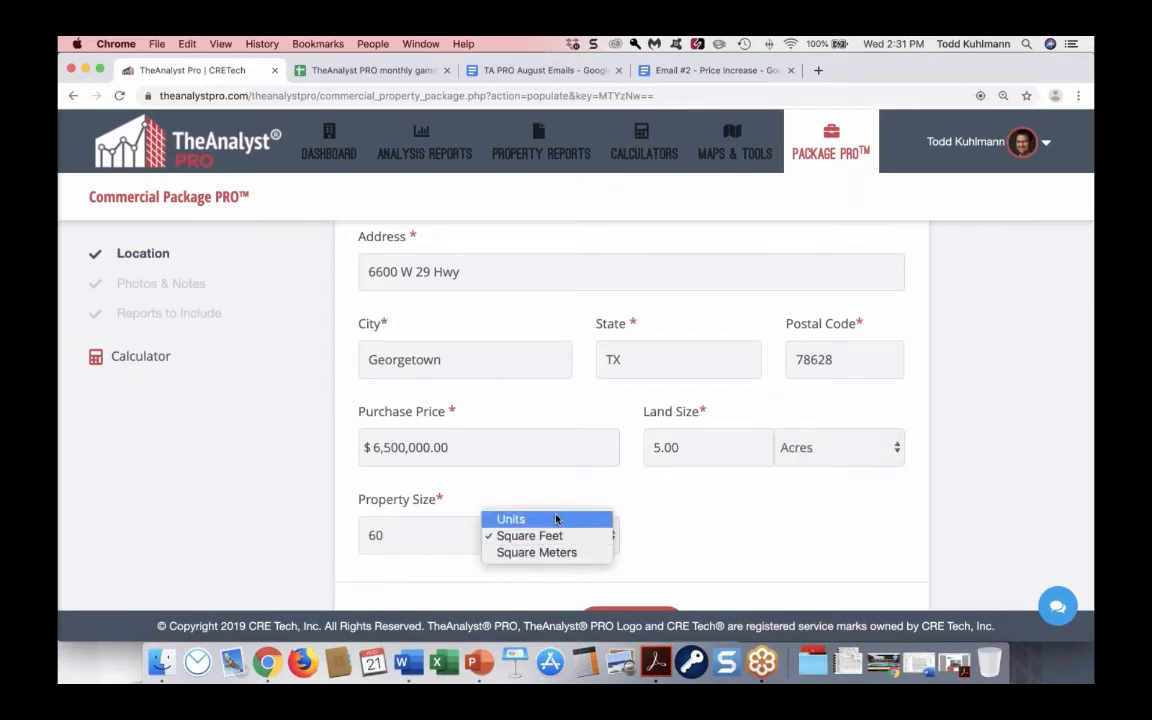
left_click(556, 518)
scroll(707, 545, "up", 1)
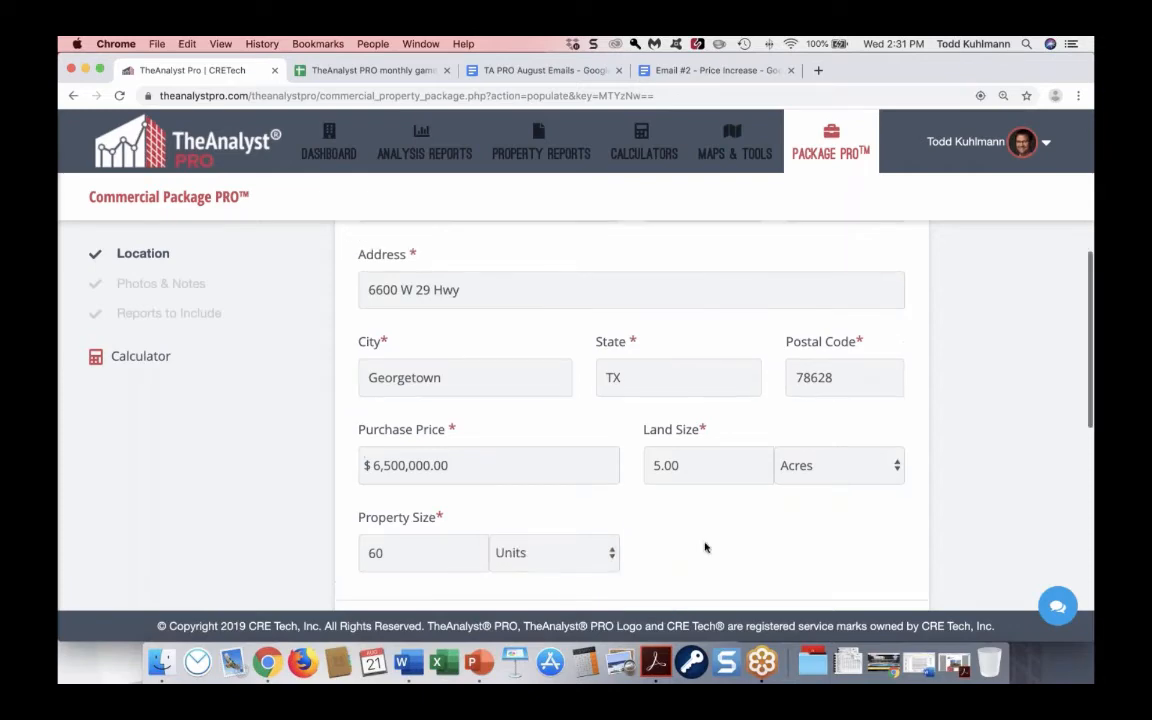
scroll(705, 547, "down", 3)
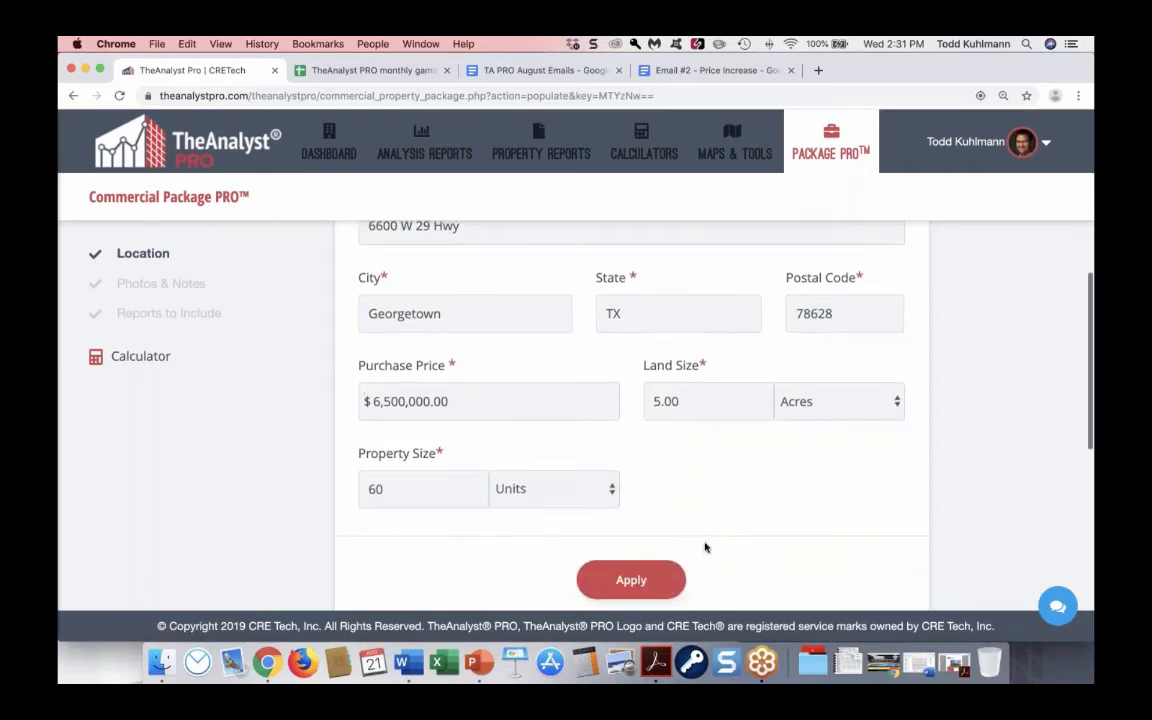
left_click(645, 588)
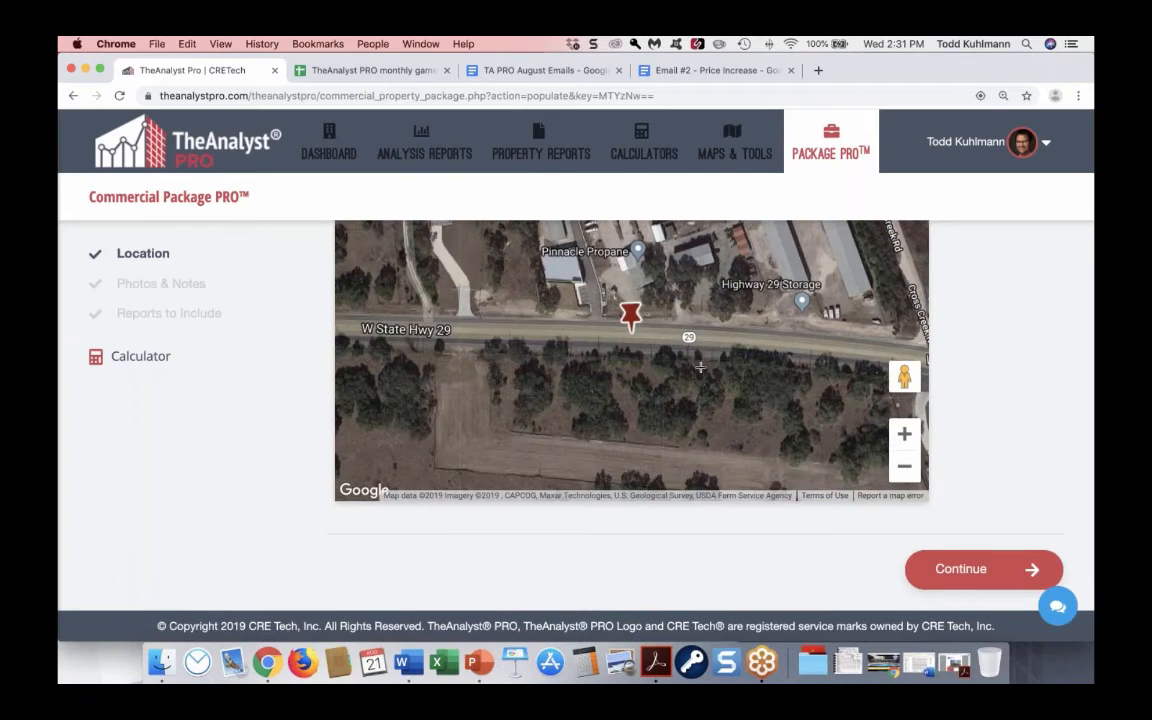
- Place the property pin beside the highway and continue to Photos & Notes
left_click(702, 355)
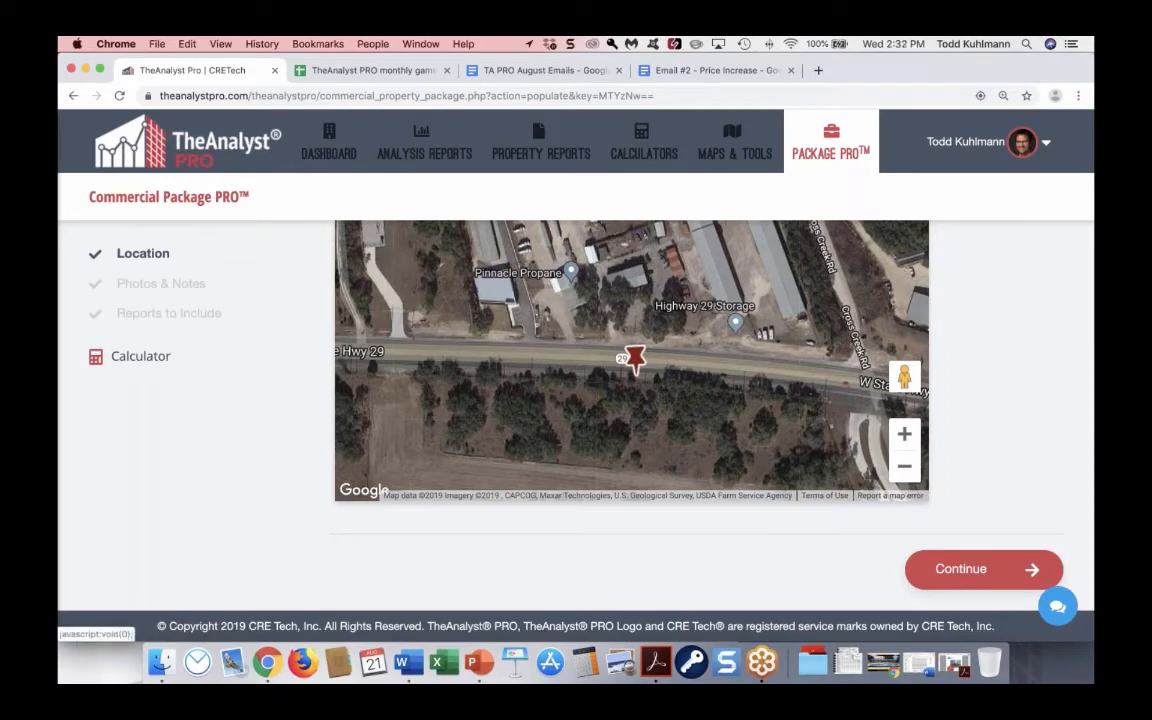
left_click(975, 569)
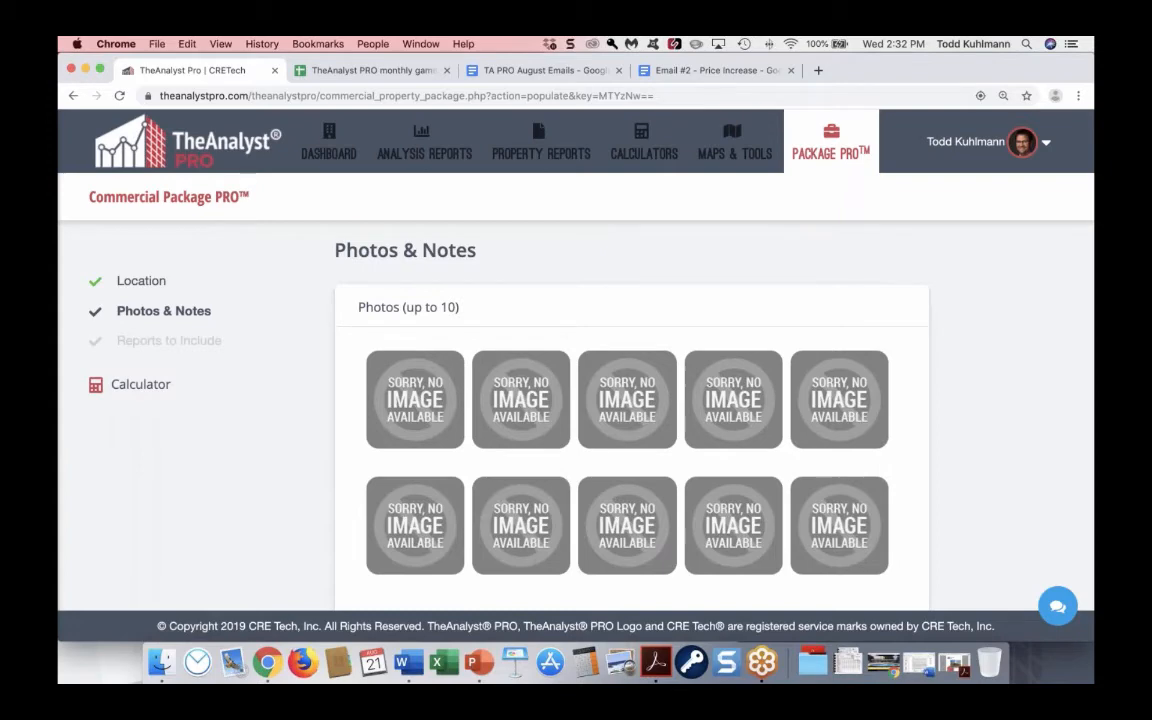
- Upload the Gabriel_Apt_1.jpg exterior photo and accept its crop
scroll(699, 428, "down", 5)
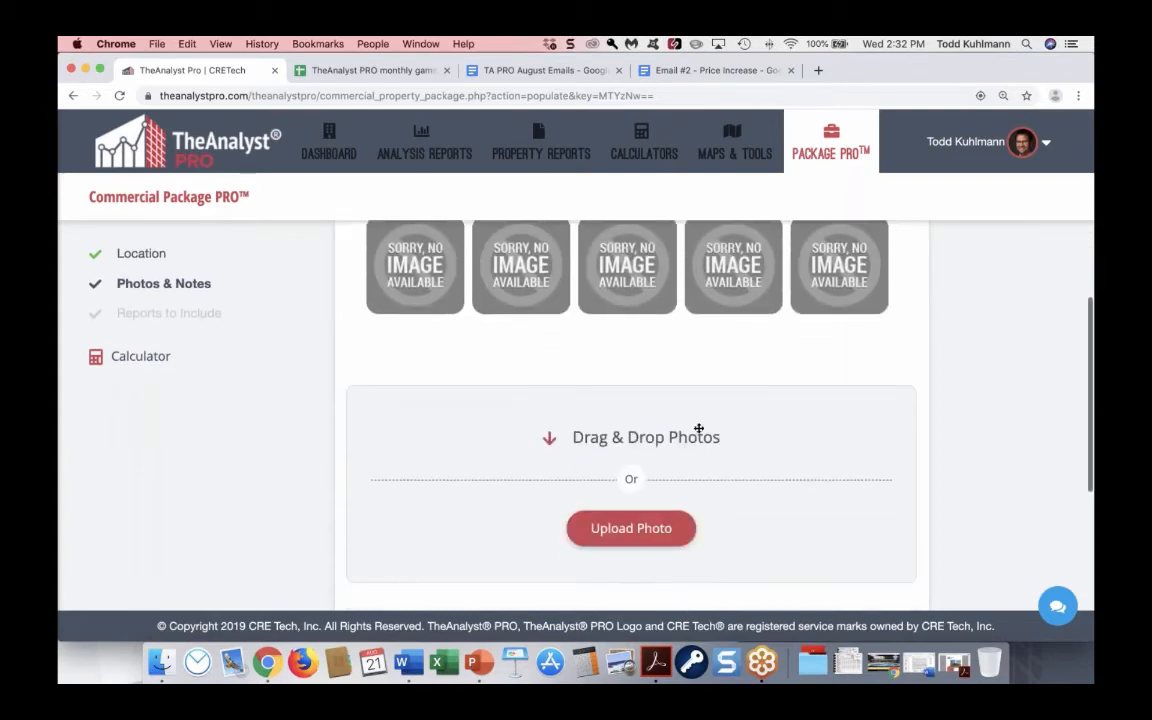
left_click(653, 522)
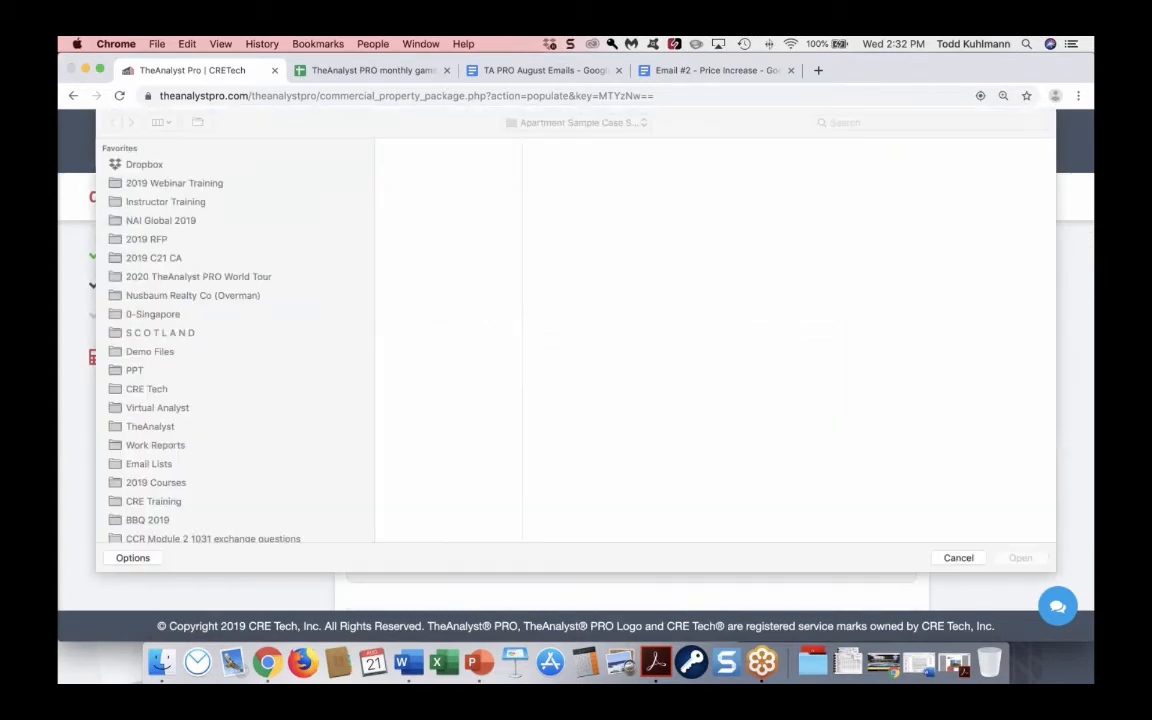
left_click(448, 160)
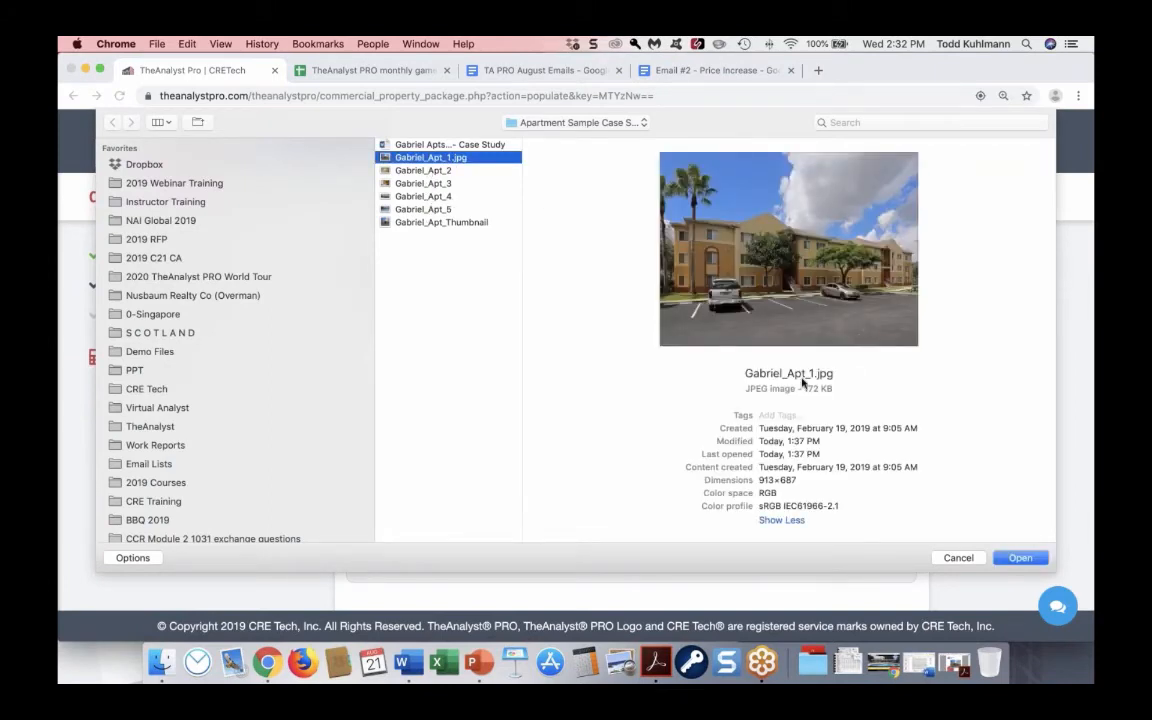
left_click(1004, 556)
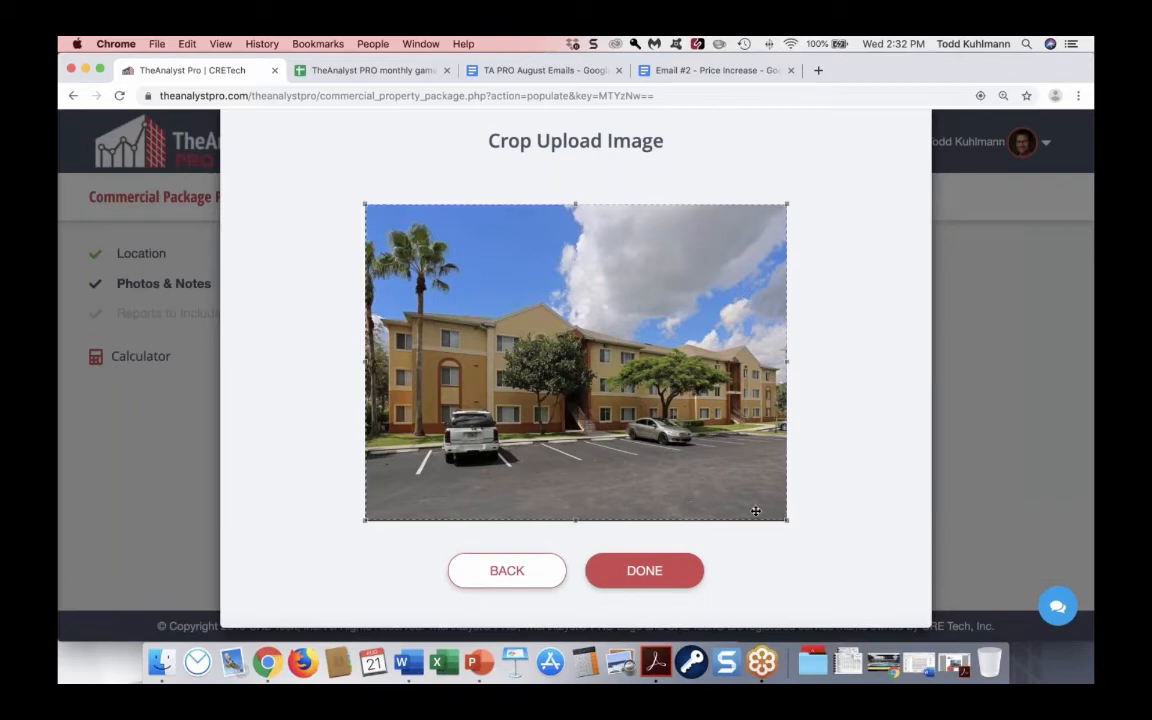
left_click(665, 572)
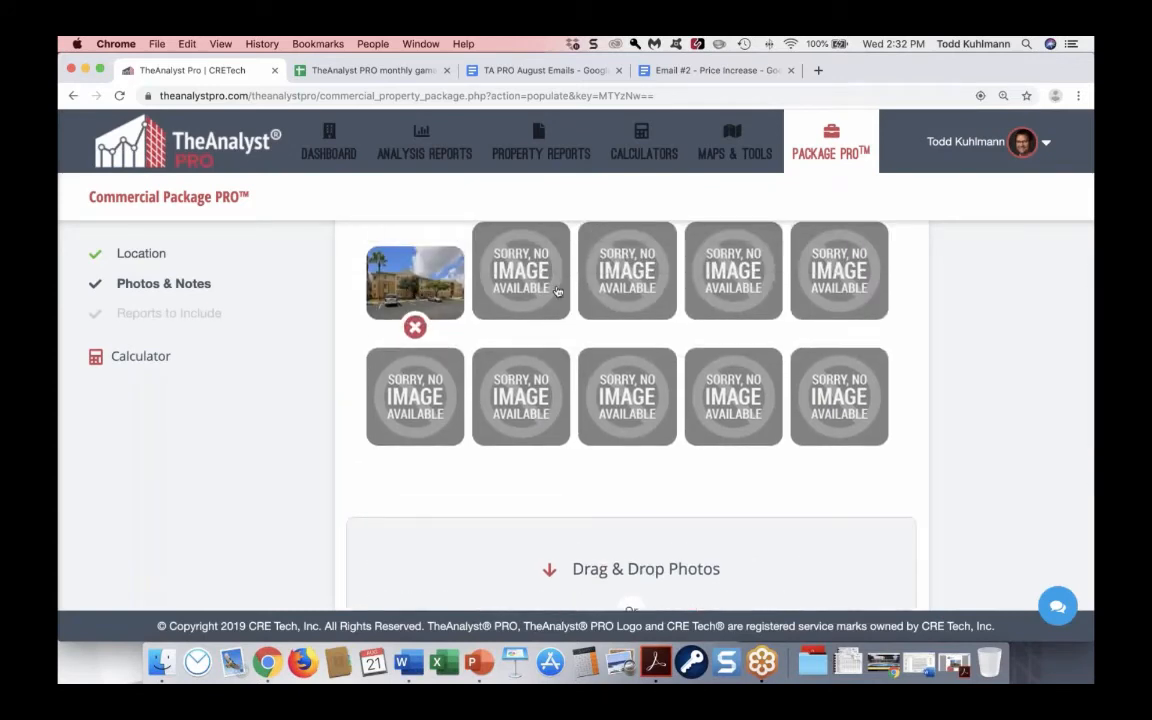
- Upload the Gabriel_Apt_2 interior photo, shifting the crop area right
scroll(563, 297, "down", 3)
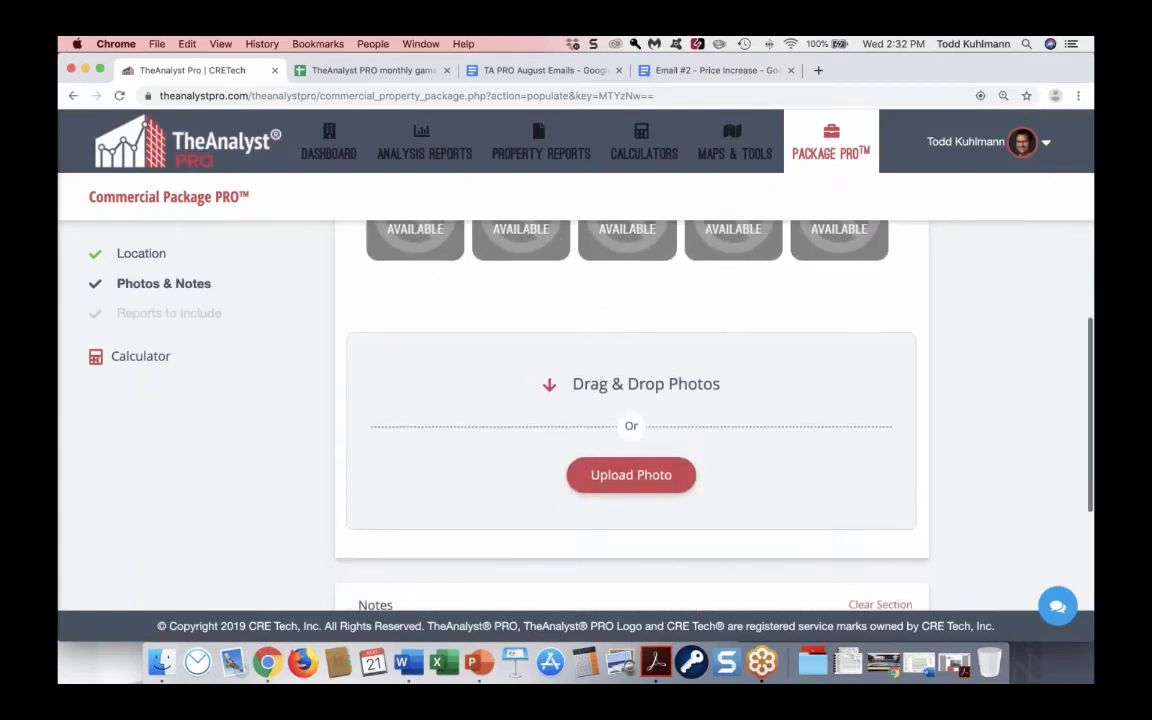
left_click(609, 473)
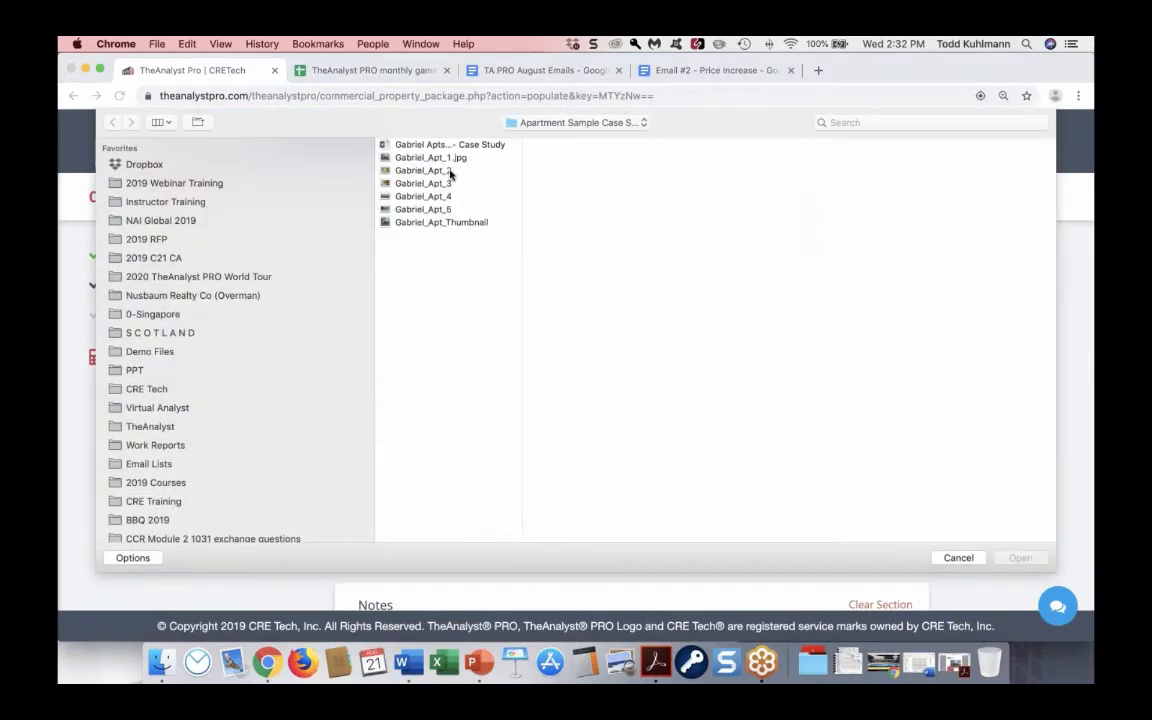
left_click(412, 168)
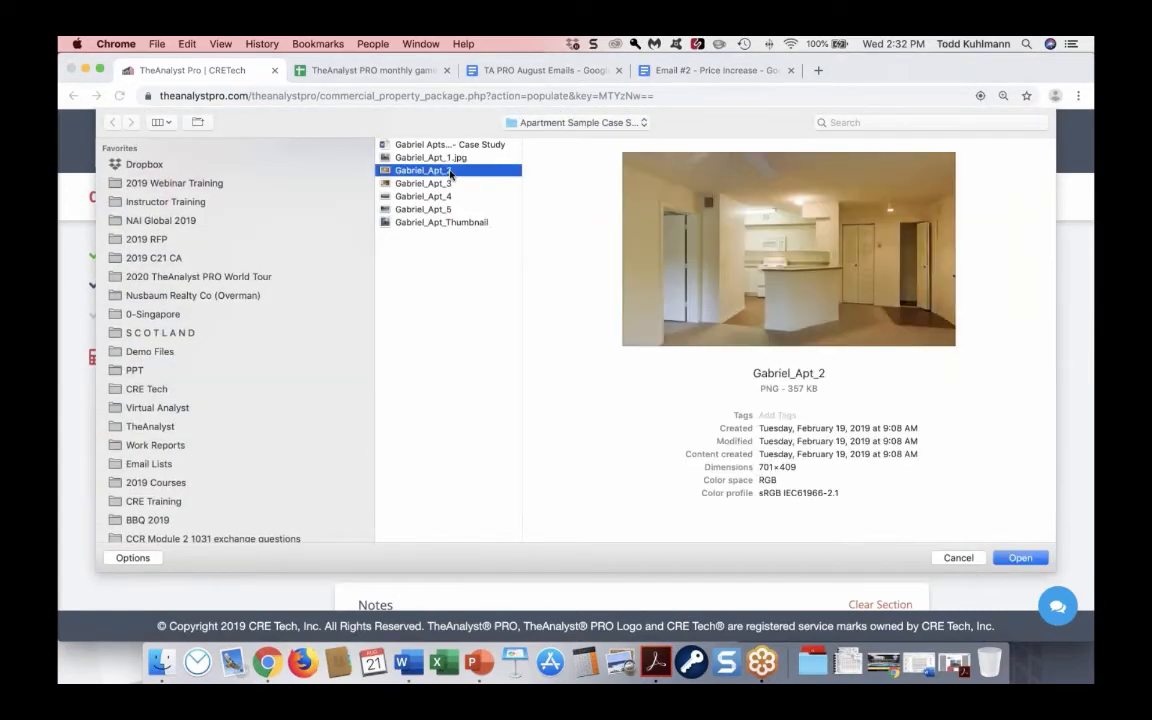
left_click(1020, 557)
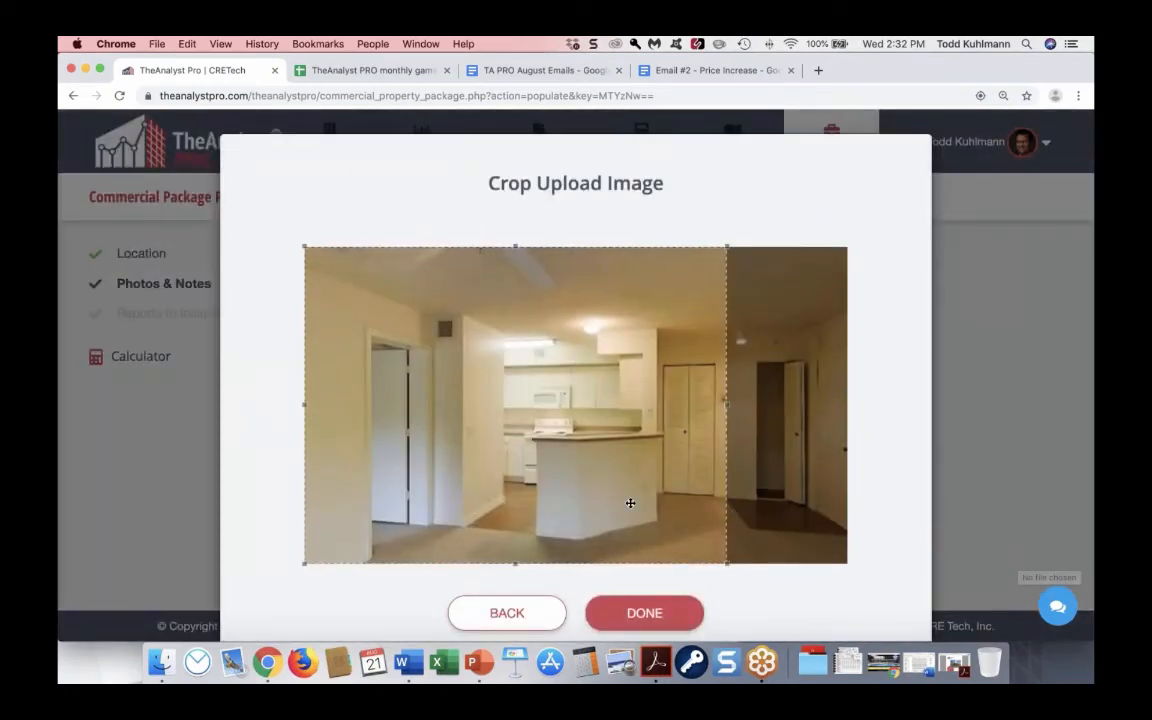
left_click_drag(630, 503, 678, 503)
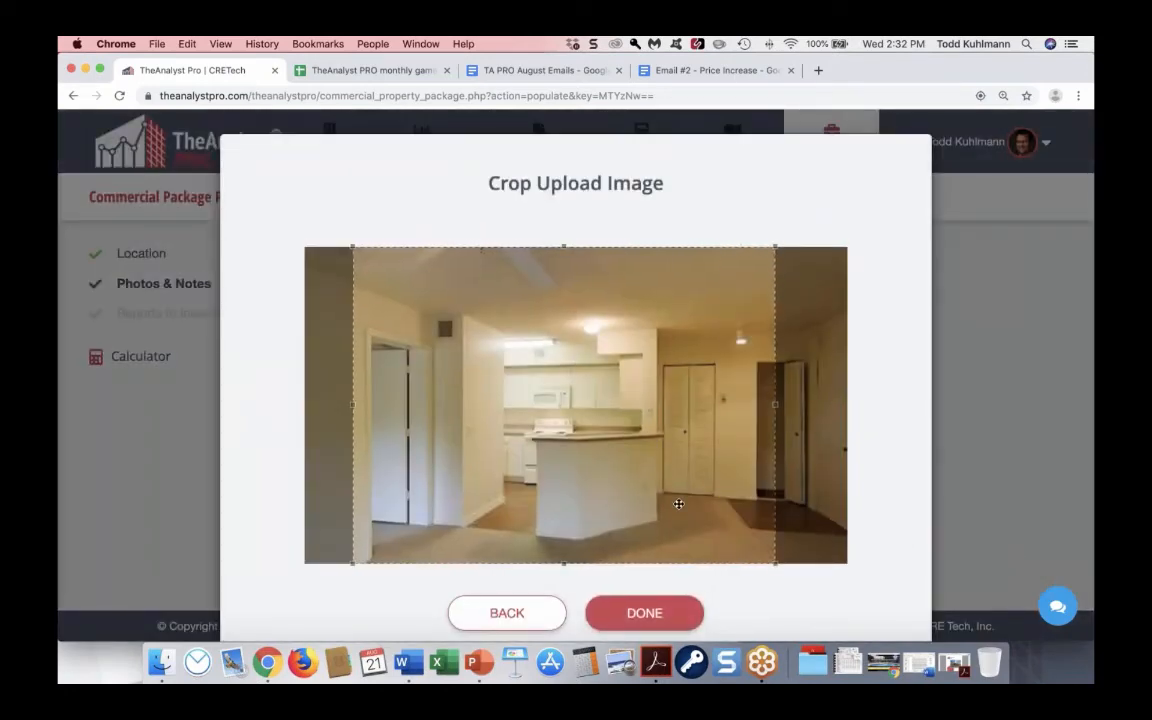
left_click(644, 613)
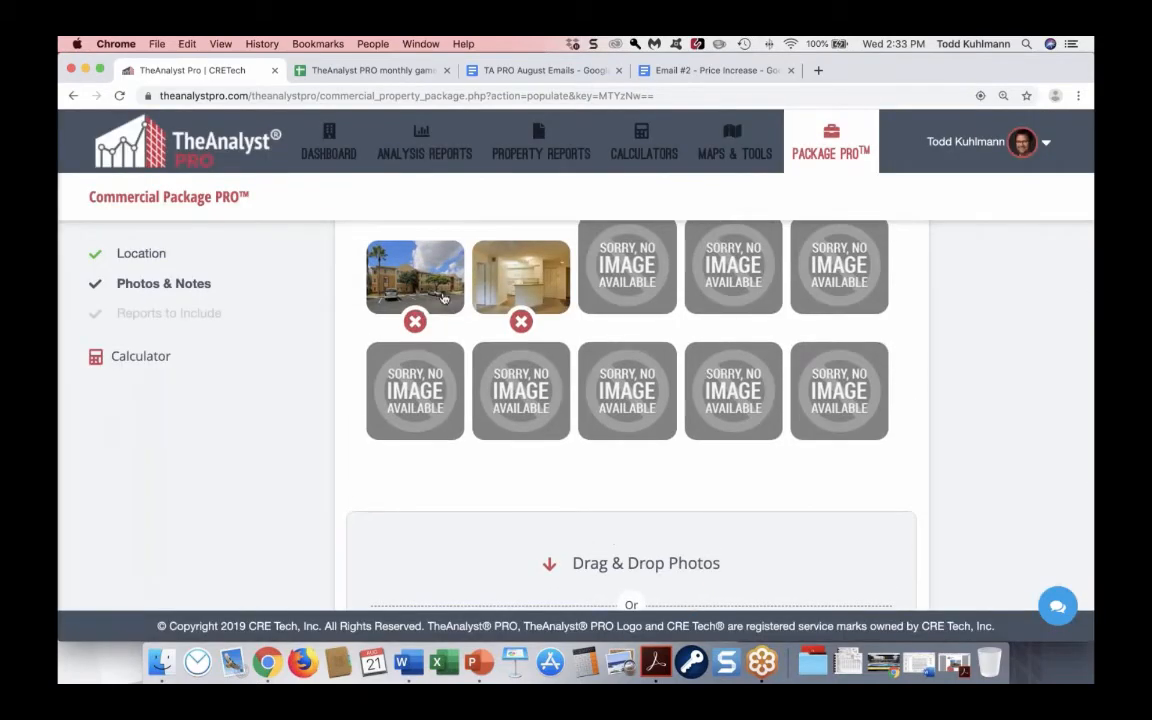
- Upload the Gabriel_Apt_3 laundry room photo with the default crop
scroll(516, 280, "down", 5)
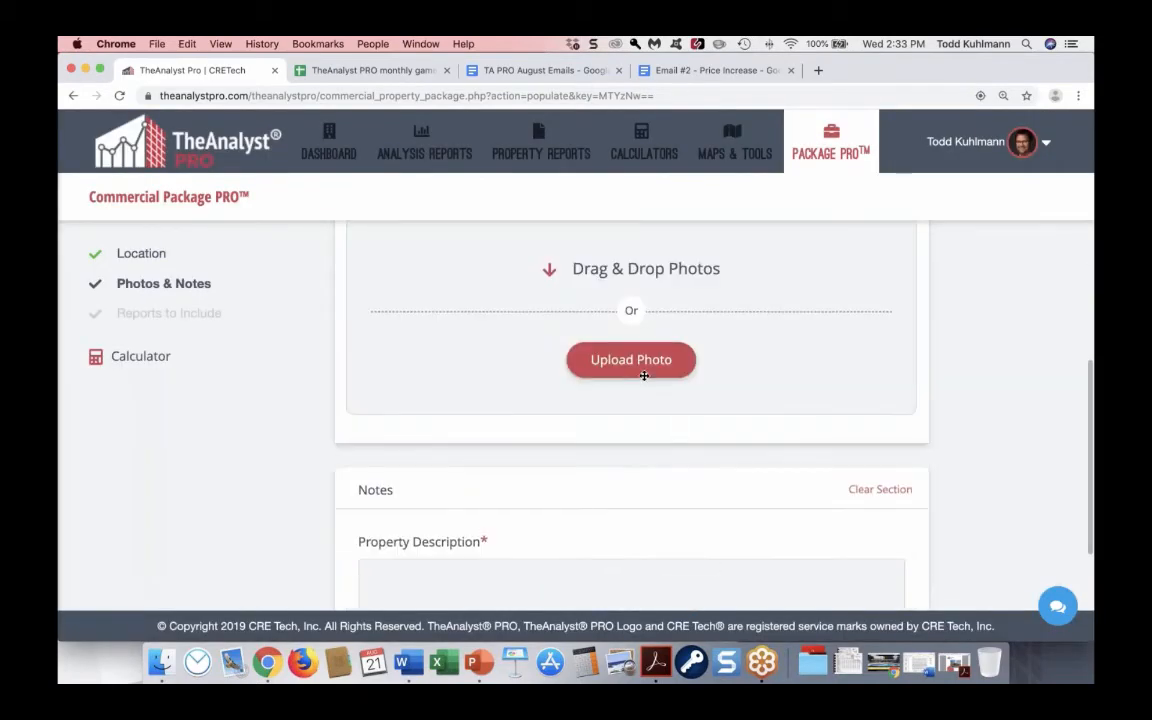
left_click(590, 358)
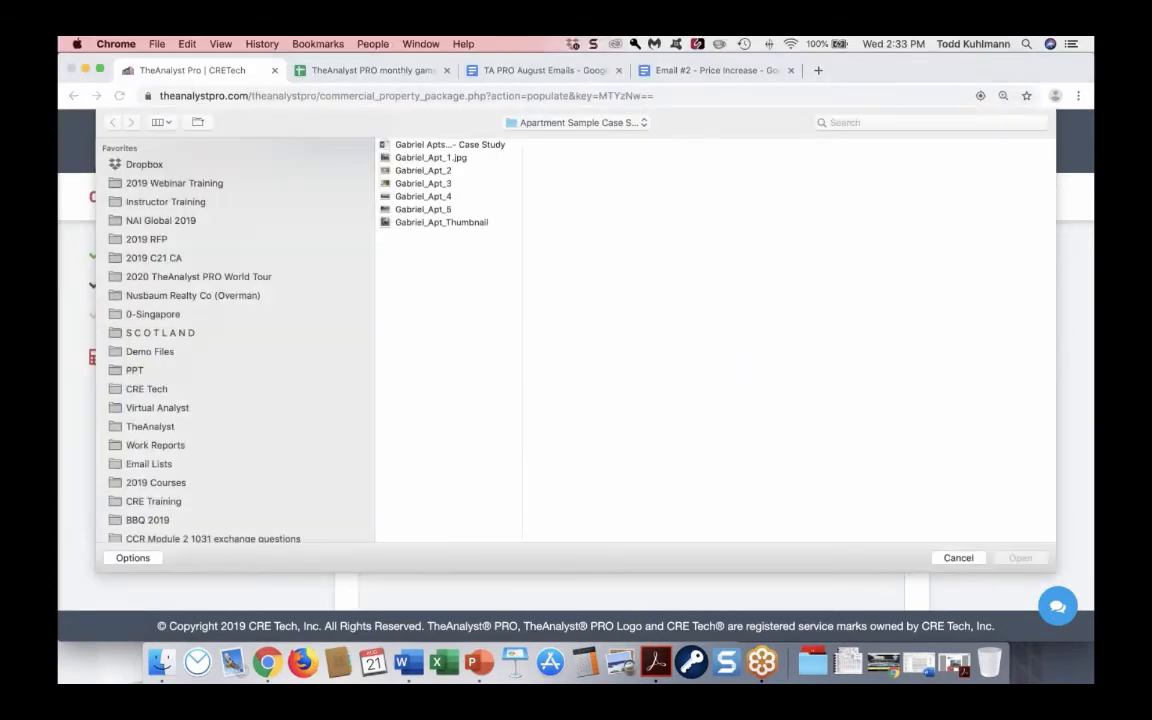
left_click(425, 183)
left_click(1018, 557)
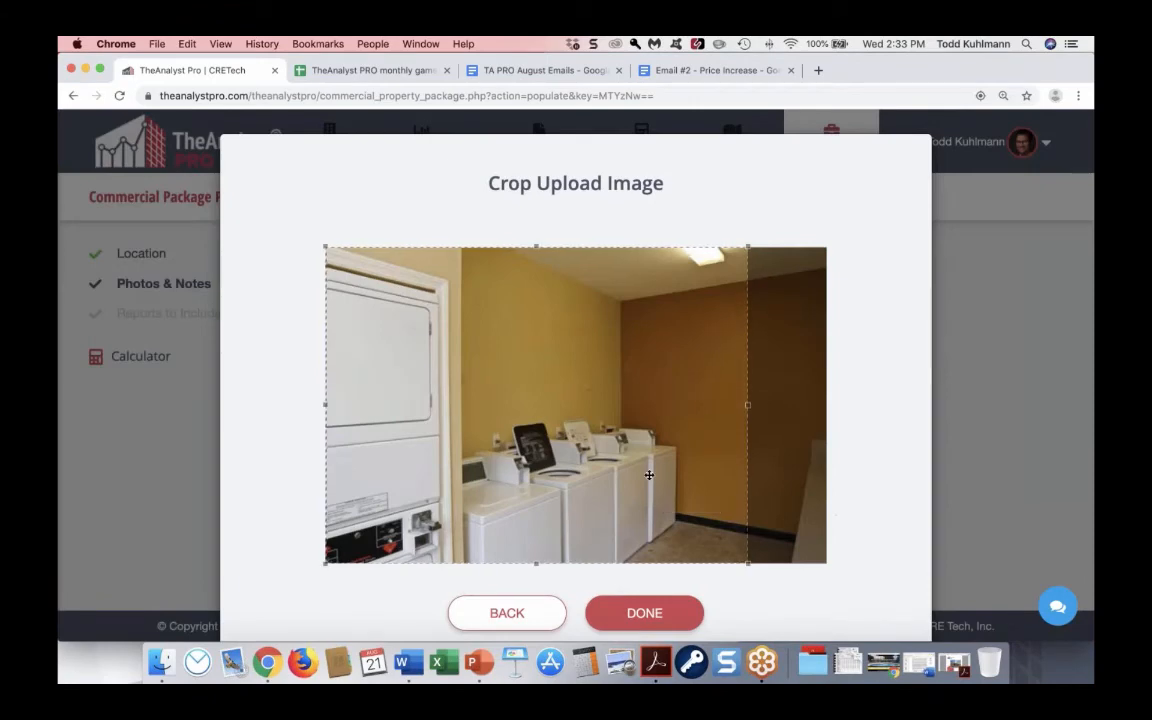
left_click(645, 613)
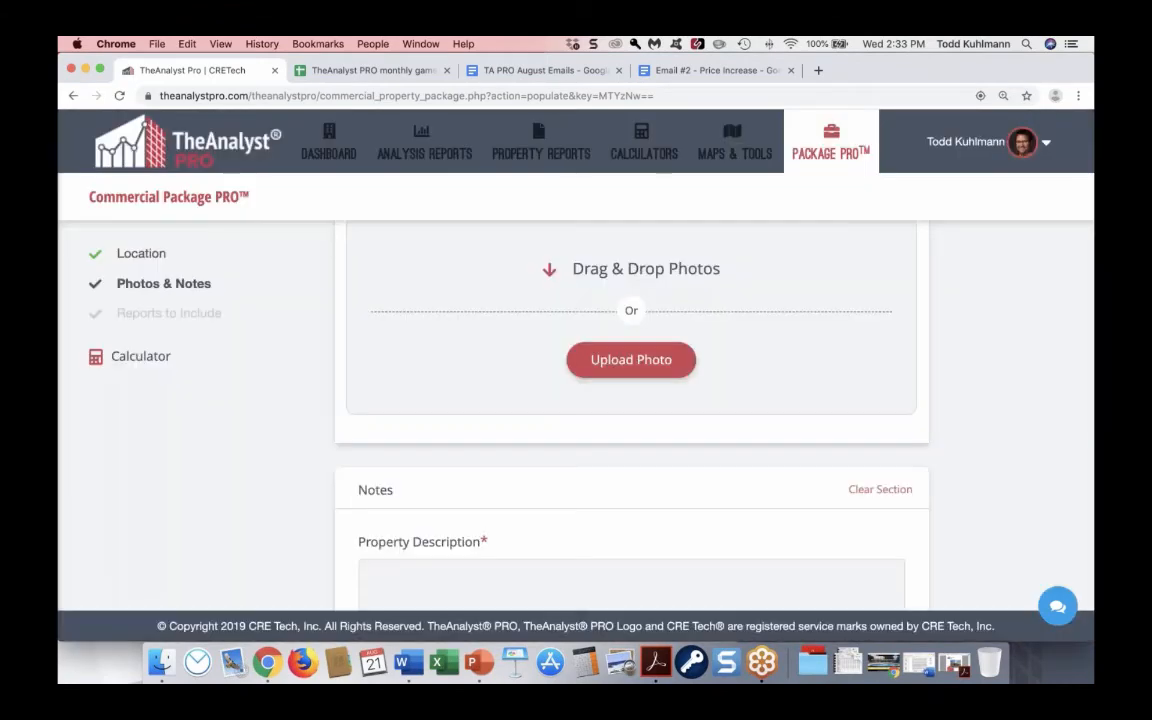
- Upload the Gabriel_Apt_4 lakeside photo, shifting the crop area right
left_click(652, 367)
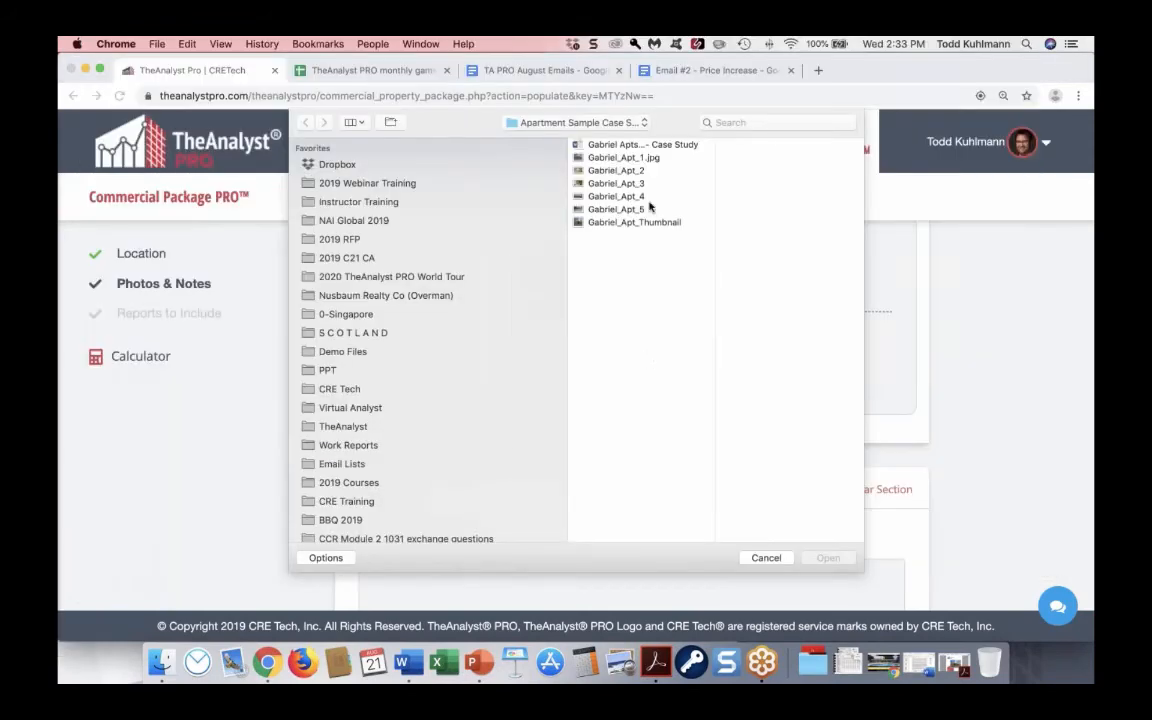
left_click(638, 197)
left_click(826, 557)
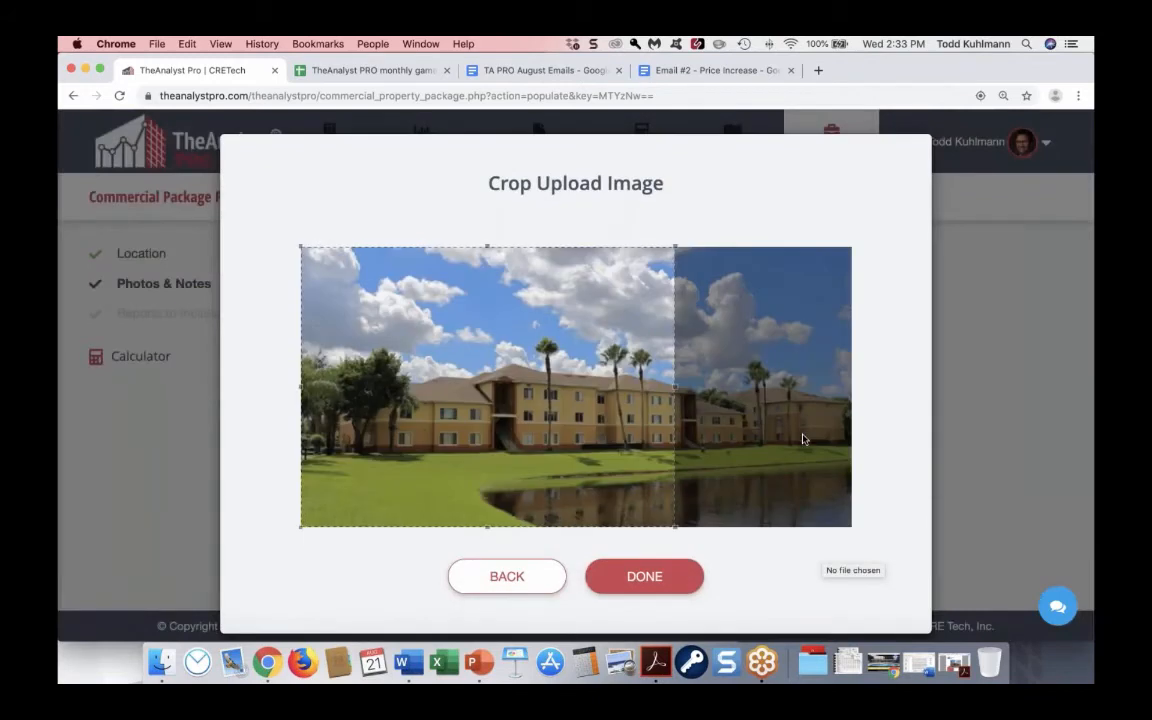
left_click_drag(554, 438, 611, 438)
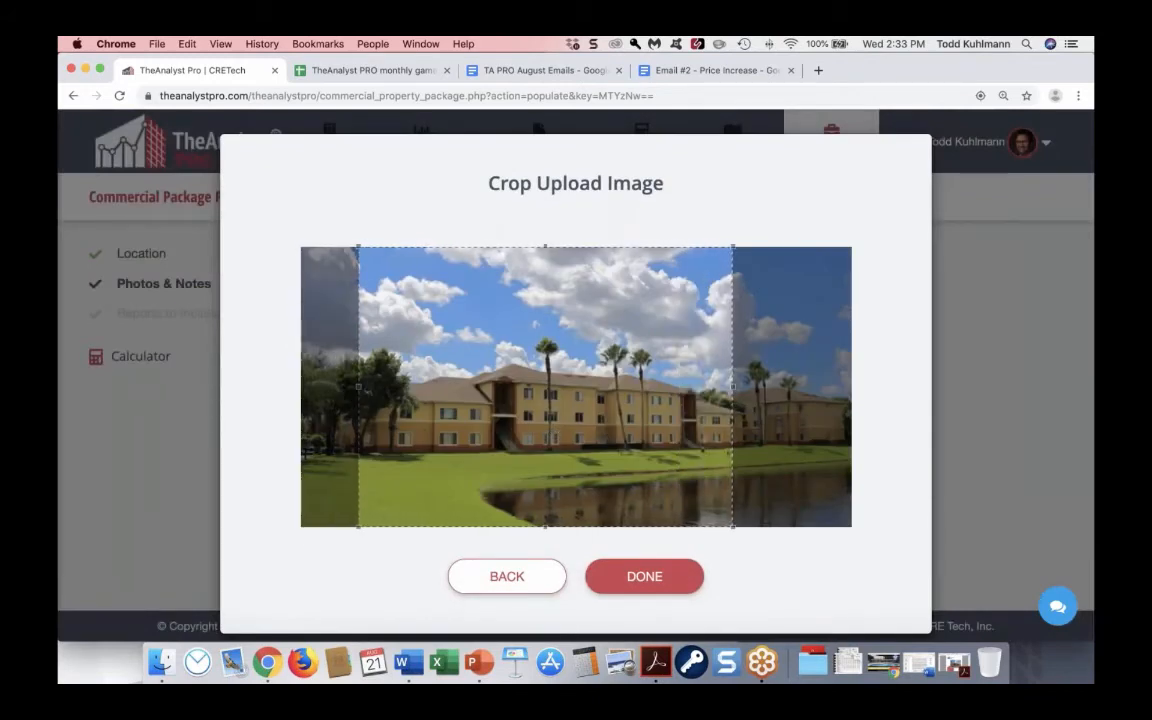
left_click(644, 576)
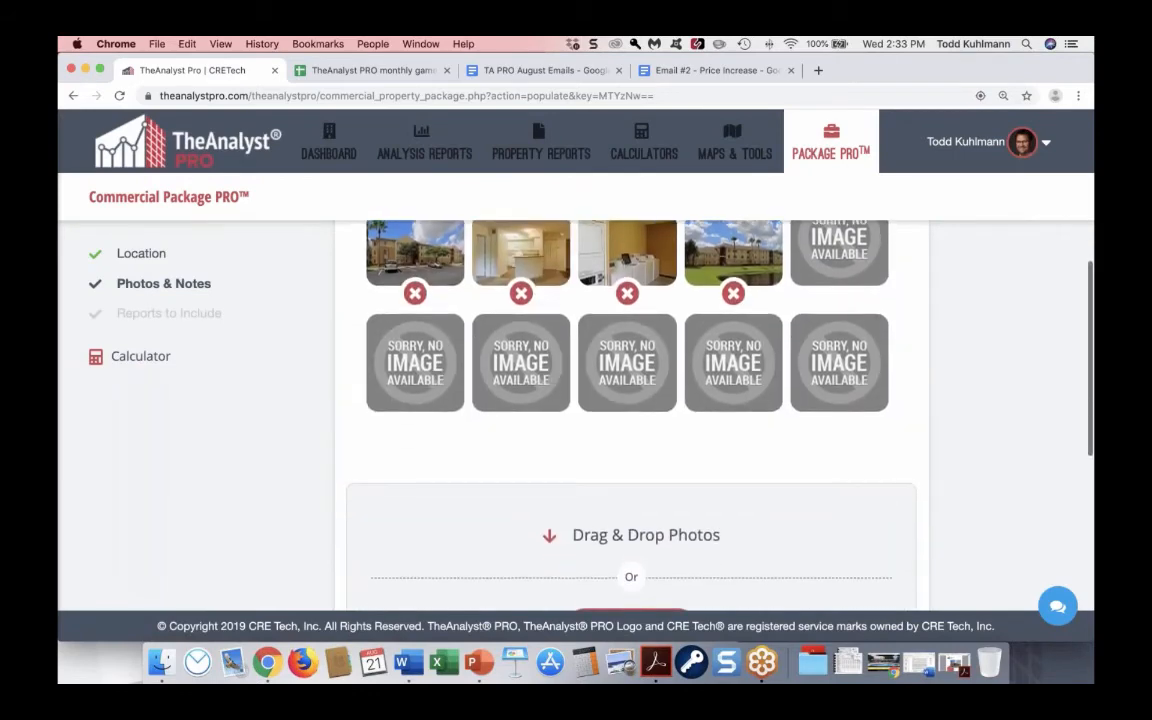
- Upload the Gabriel_Apt_5 pool photo, nudging the crop area right
scroll(652, 469, "down", 3)
left_click(625, 513)
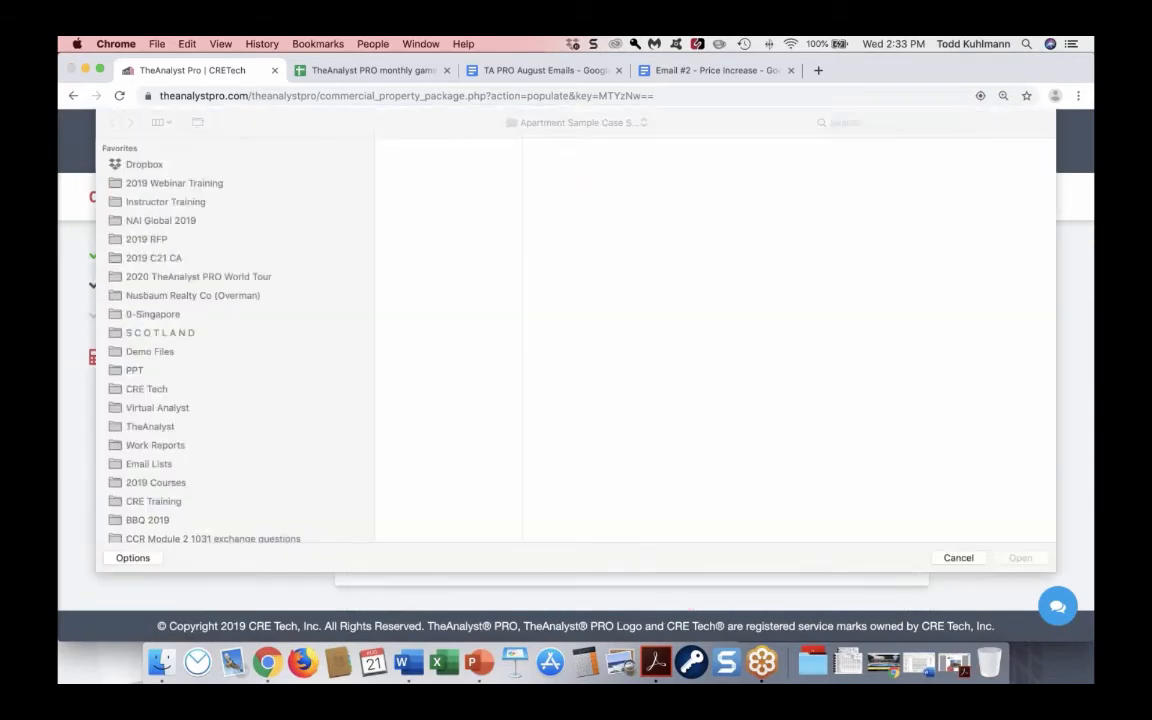
left_click(450, 210)
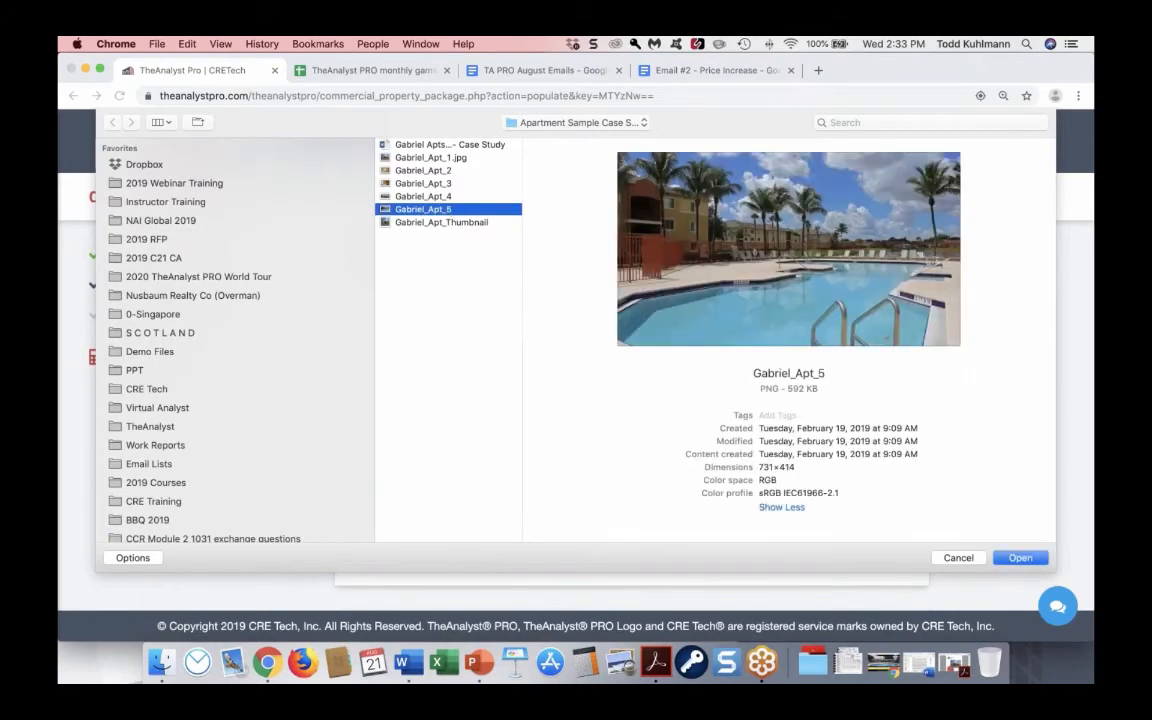
left_click(1020, 557)
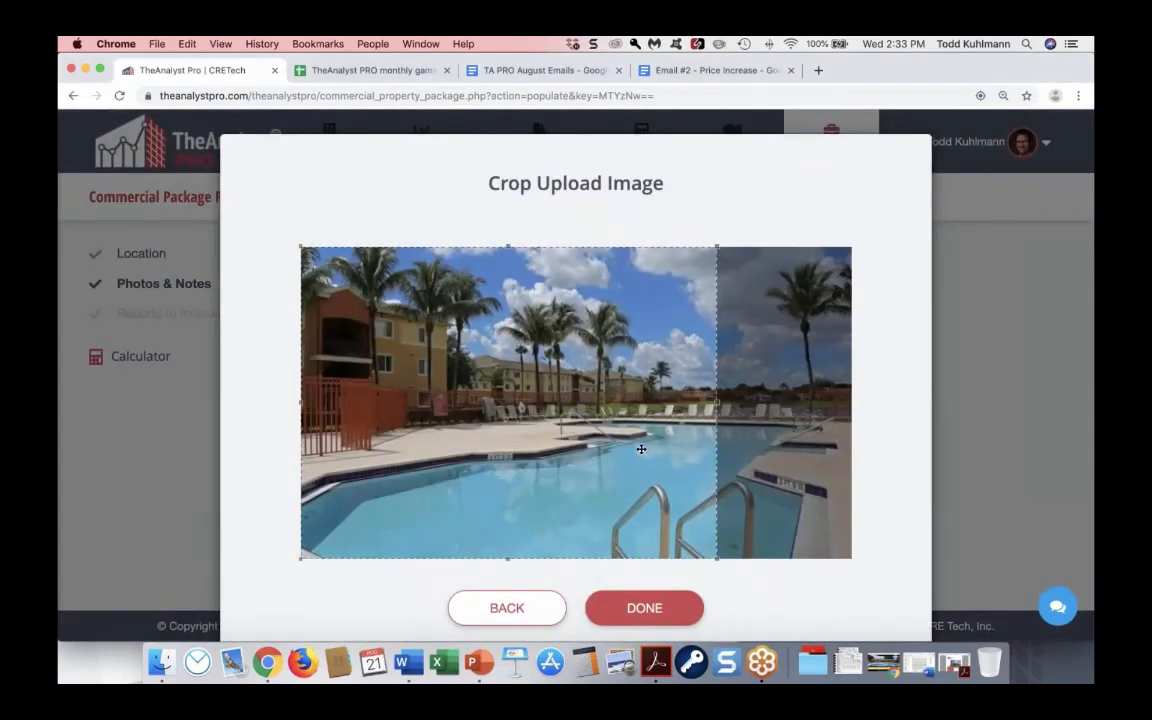
left_click_drag(649, 451, 680, 451)
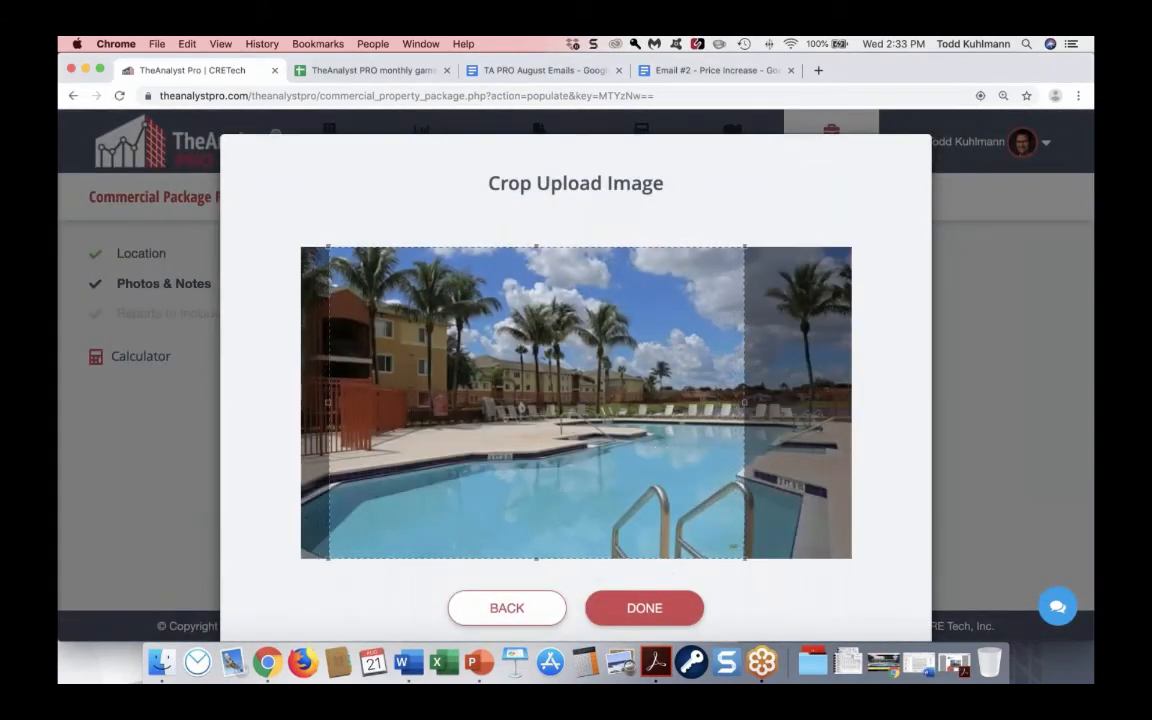
left_click(666, 612)
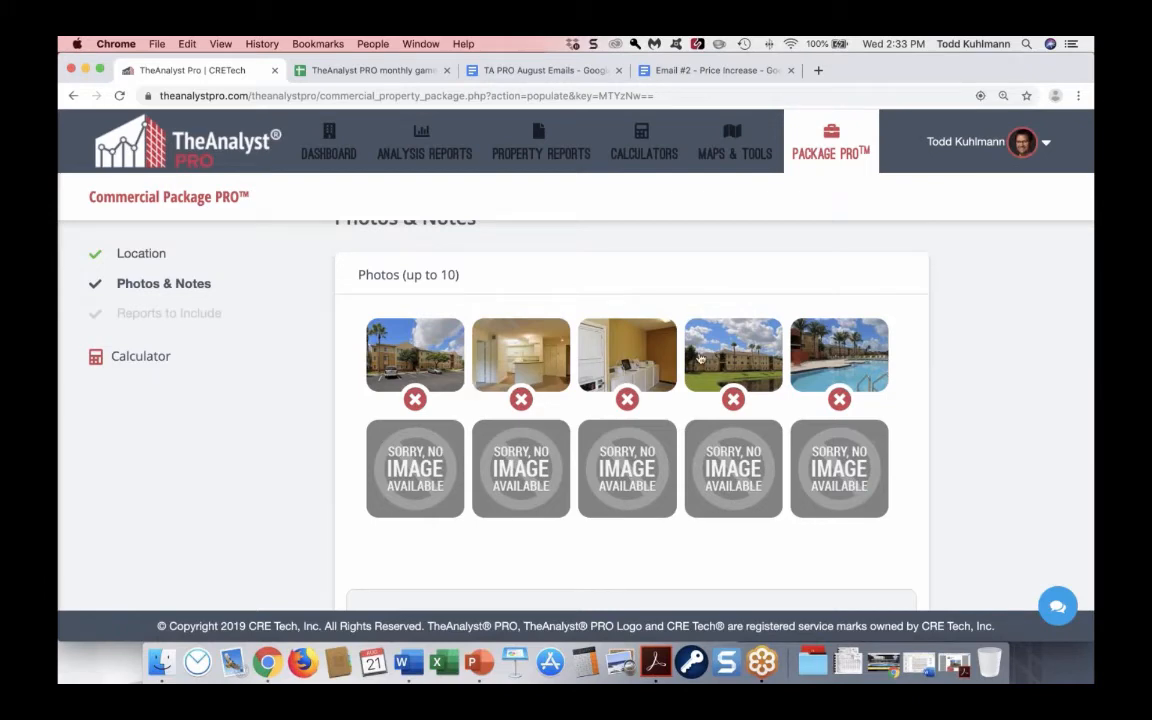
- Drag the fourth photo, buildings and lawn, into the second slot after the exterior shot
left_click_drag(716, 358, 538, 372)
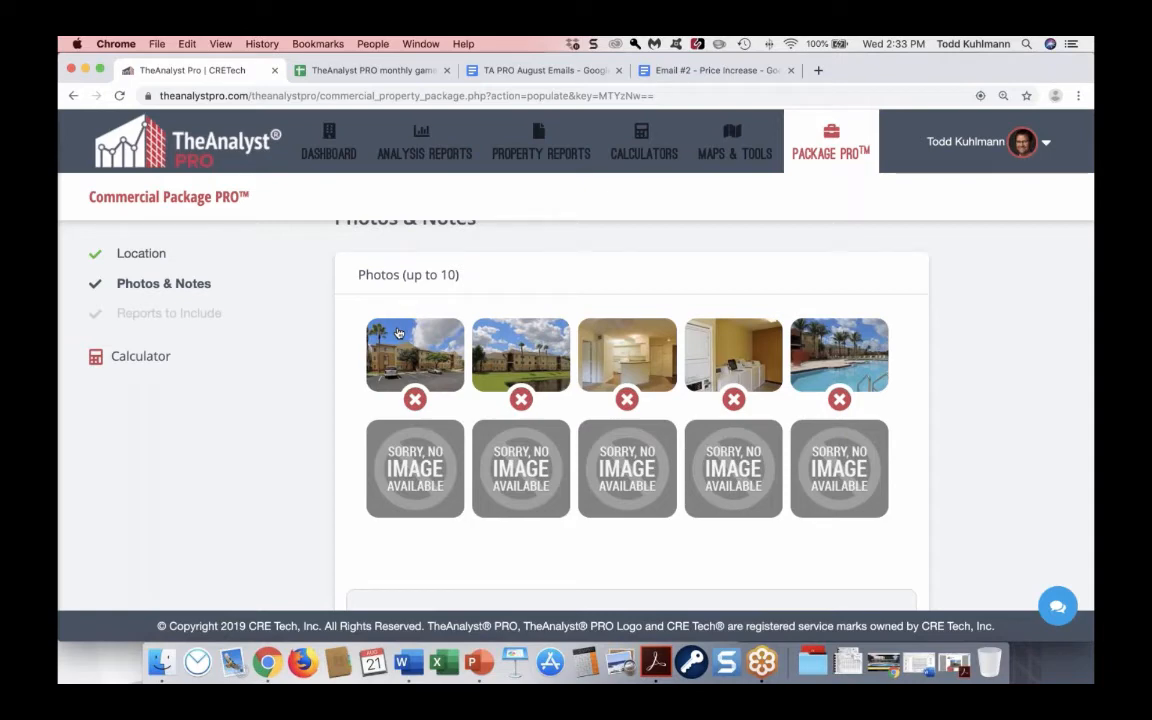
scroll(399, 333, "down", 1)
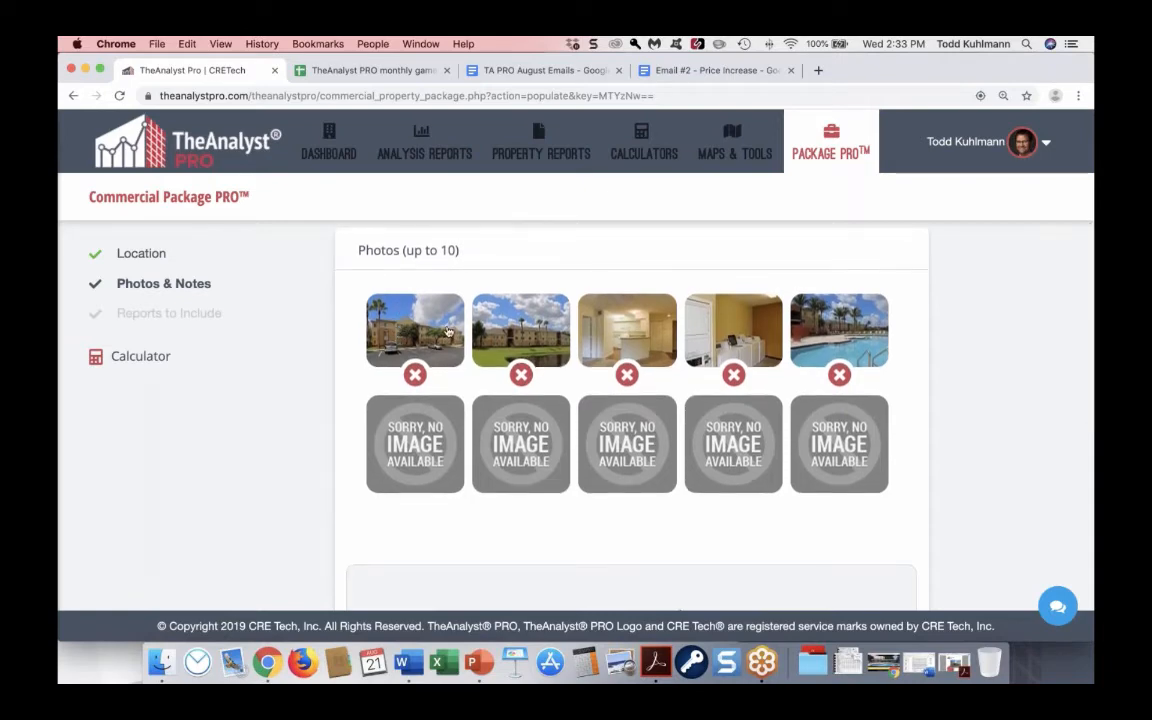
scroll(437, 330, "down", 10)
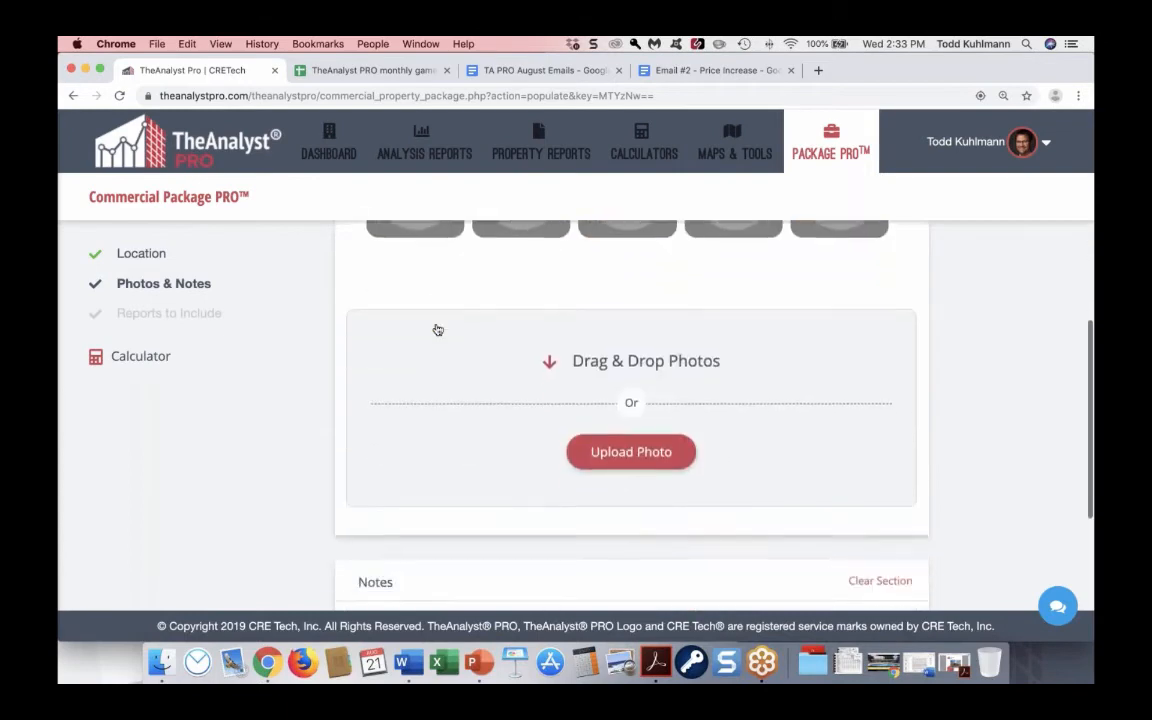
- Enter '60 unit proposed Apartment complex in central Texas.' as the description and continue to Reports to Include
scroll(437, 330, "down", 1)
left_click(439, 401)
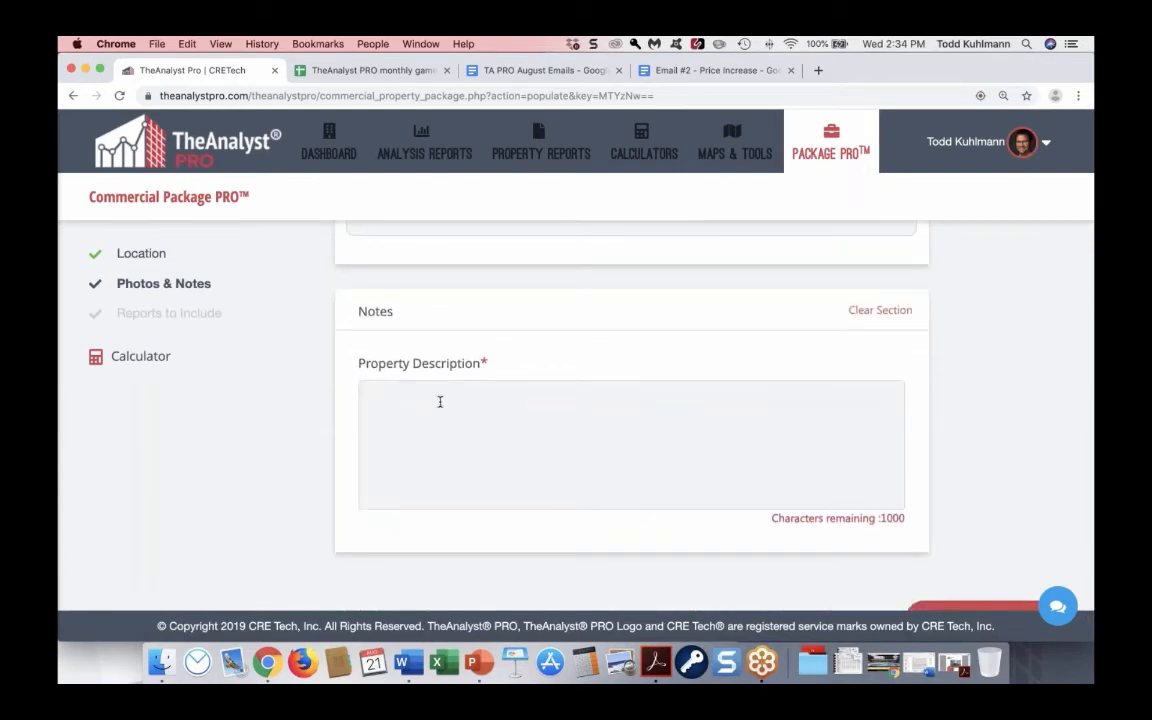
type("60 ")
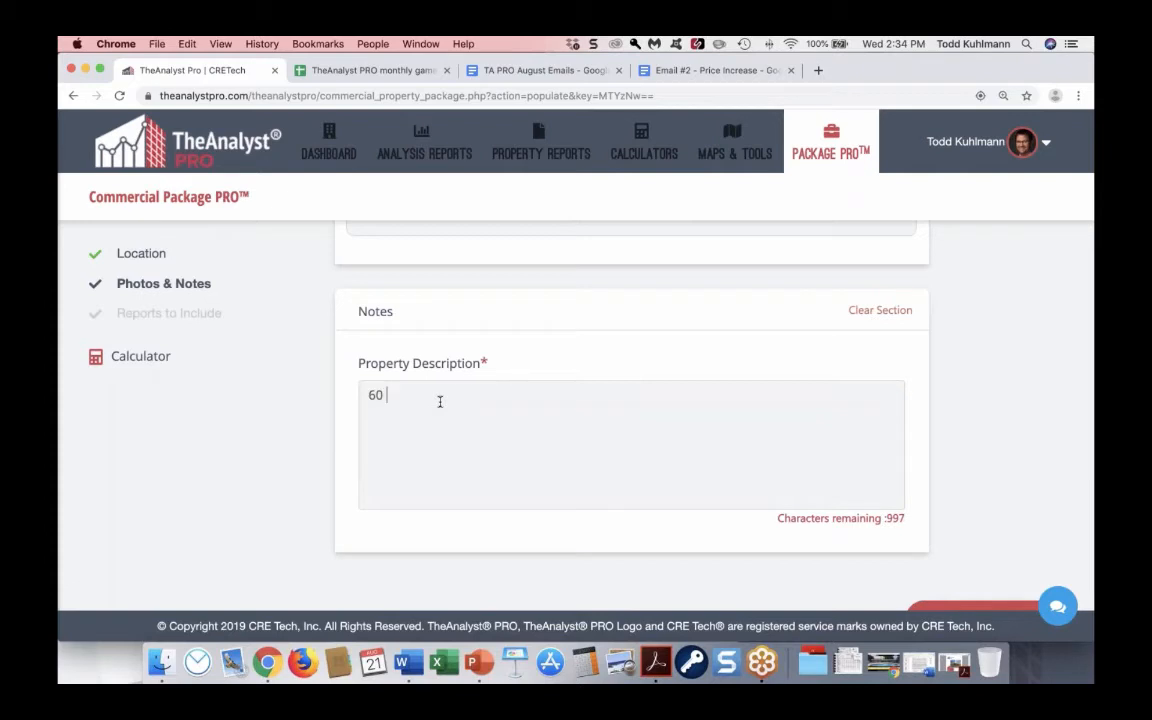
type("unit proposed Apartment comnes")
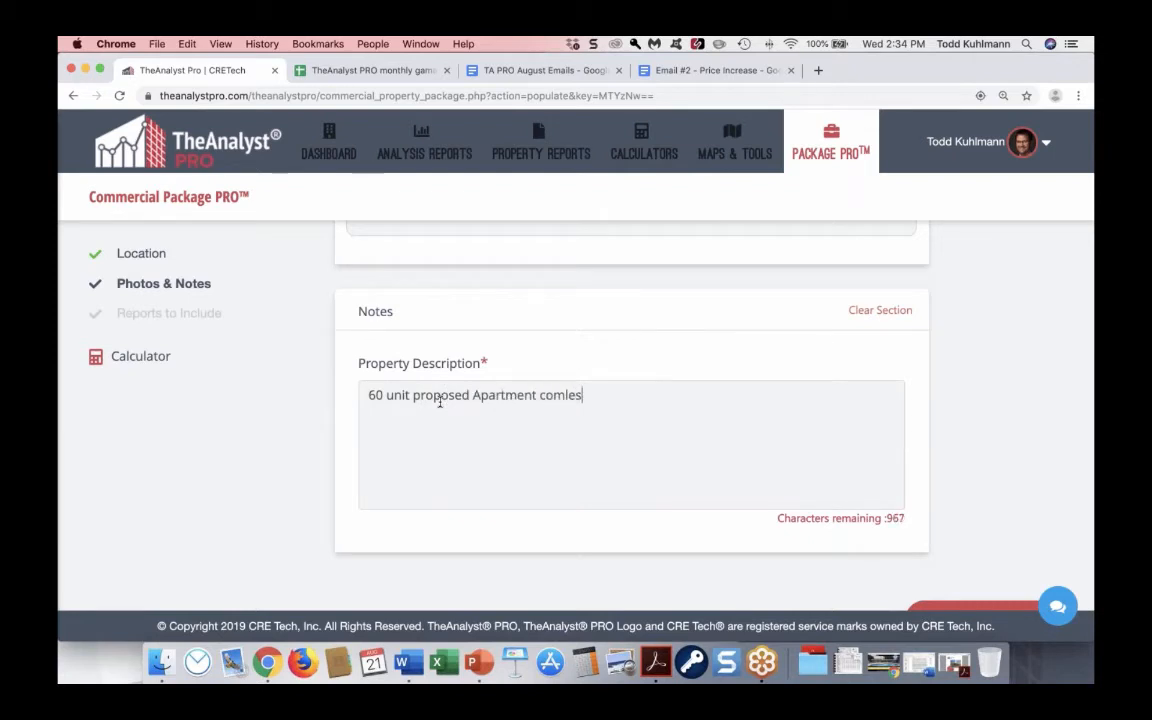
key("BackSpace")
key("BackSpace")
key("BackSpace")
type("plex in central Texas.")
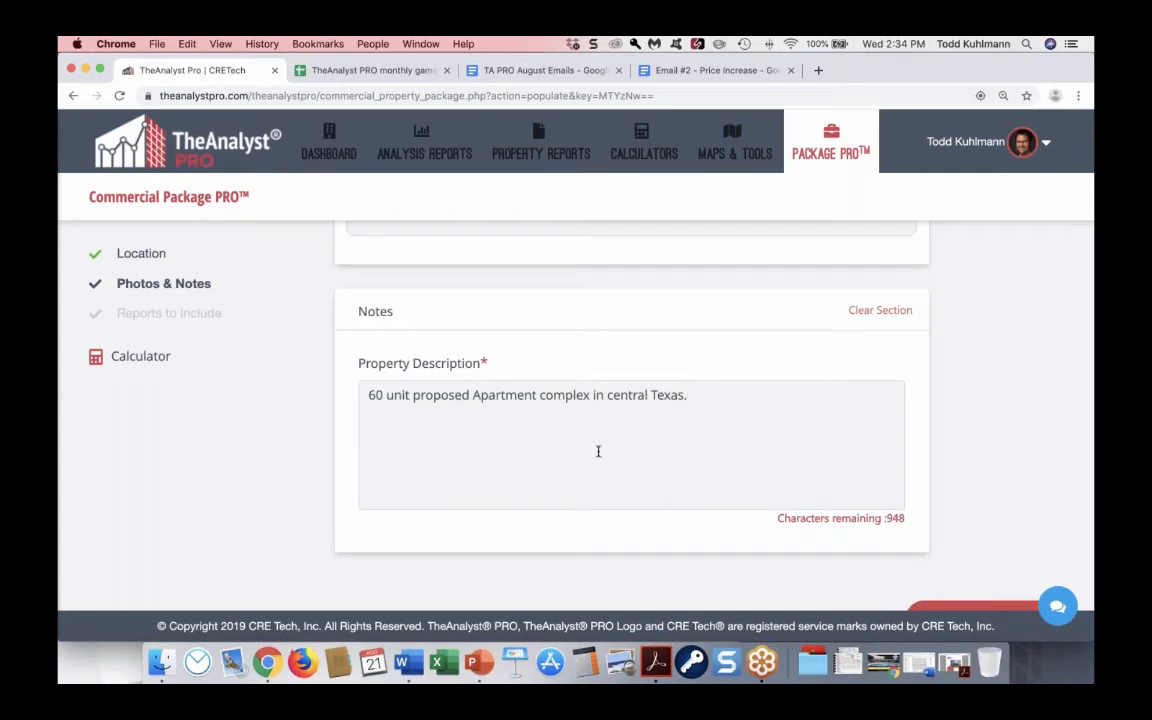
scroll(598, 451, "down", 1)
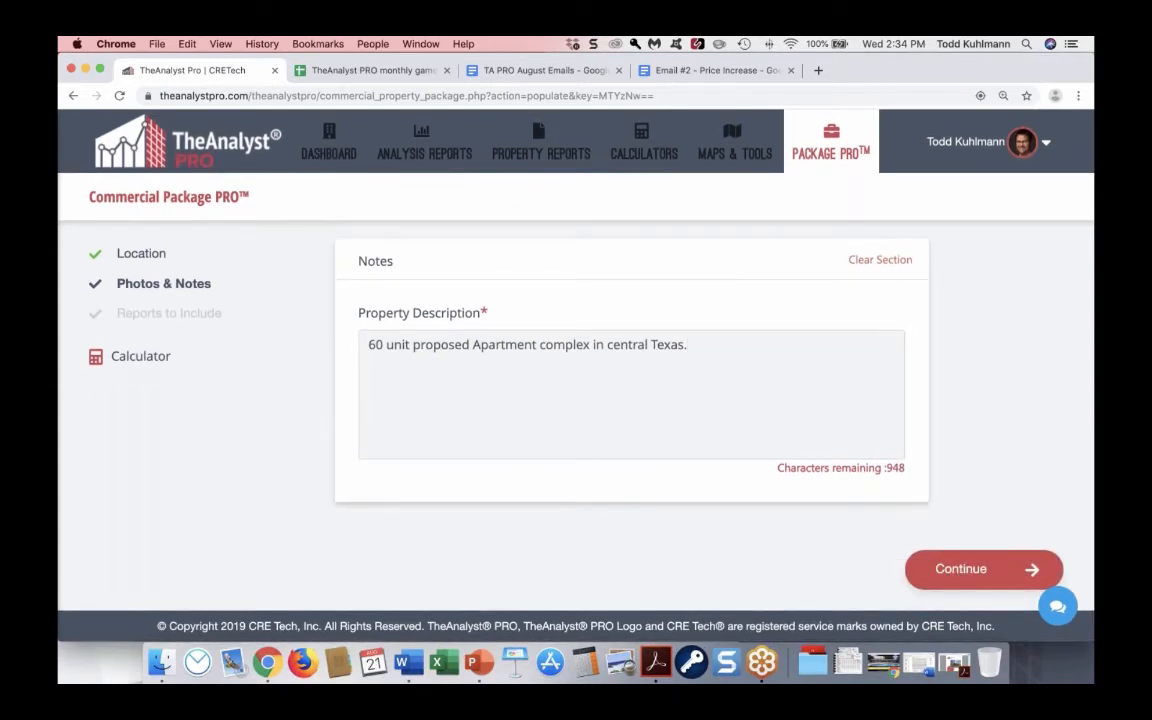
left_click(955, 566)
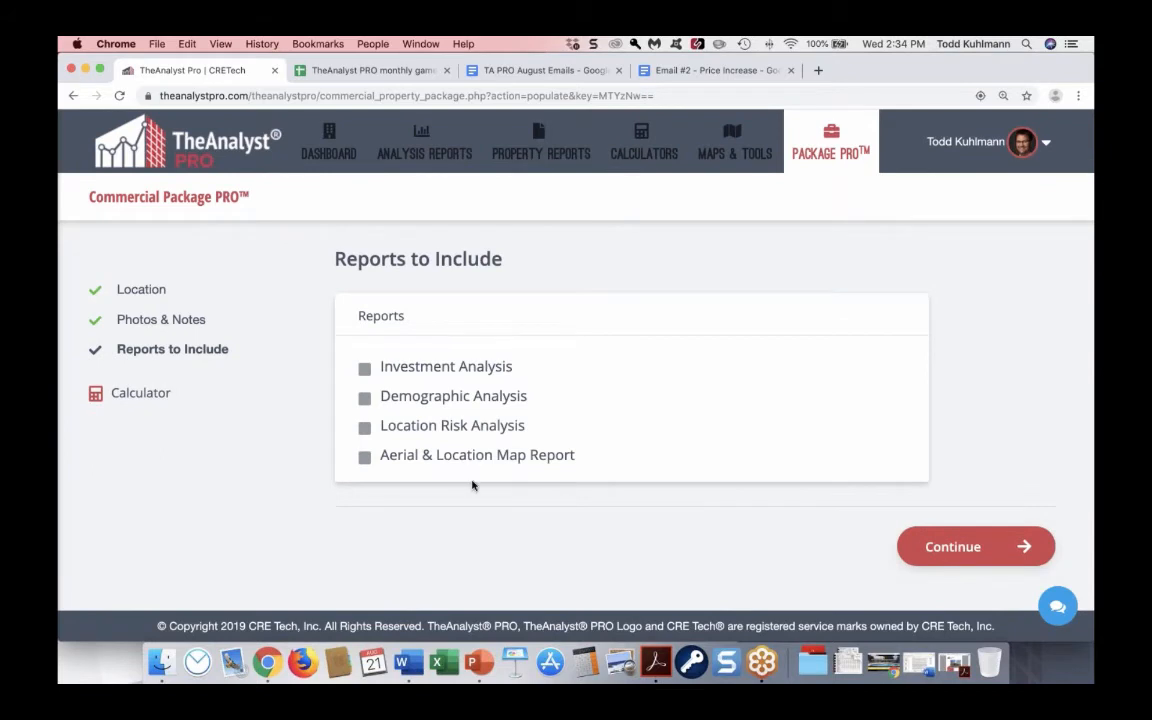
- Tick Investment Analysis, Demographic Analysis, Location Risk Analysis and Aerial & Location Map Report
scroll(473, 485, "up", 2)
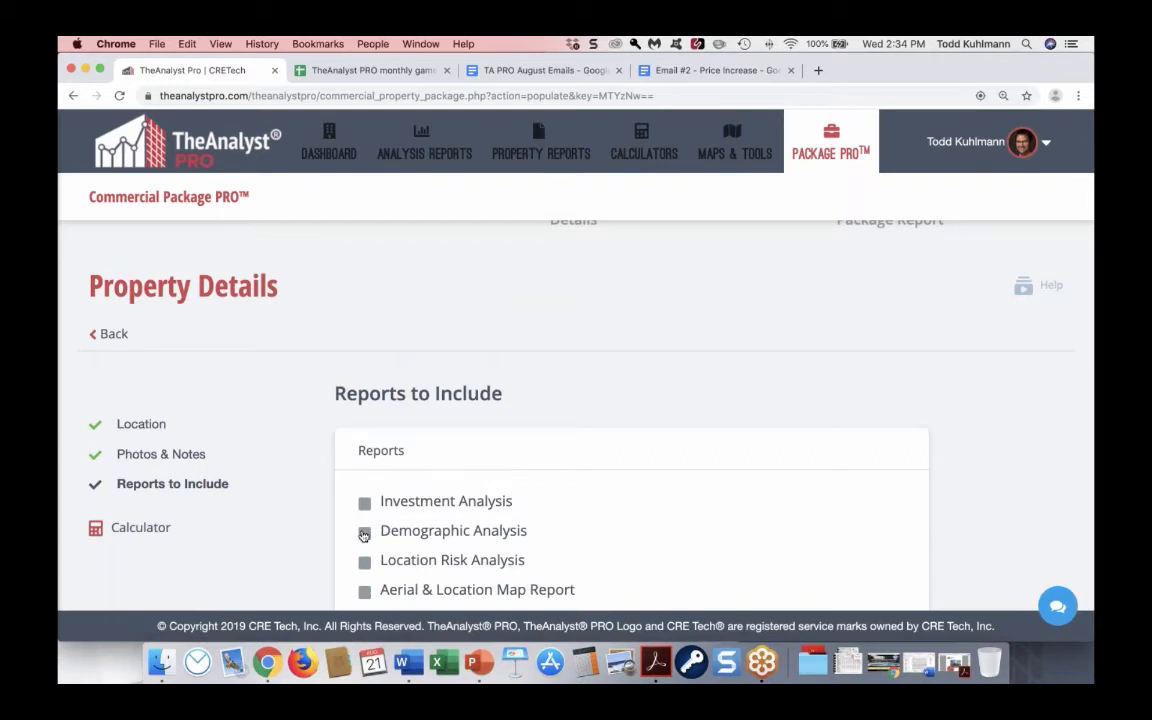
scroll(364, 536, "down", 1)
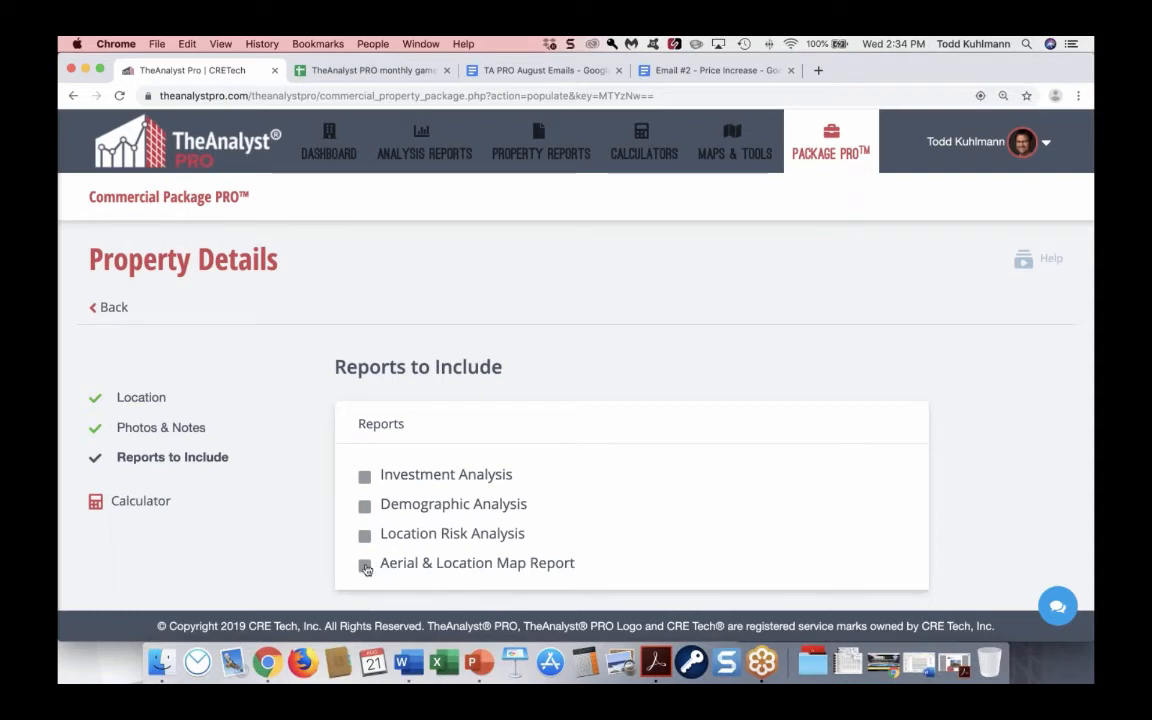
left_click(365, 477)
left_click(365, 506)
left_click(365, 536)
left_click(366, 567)
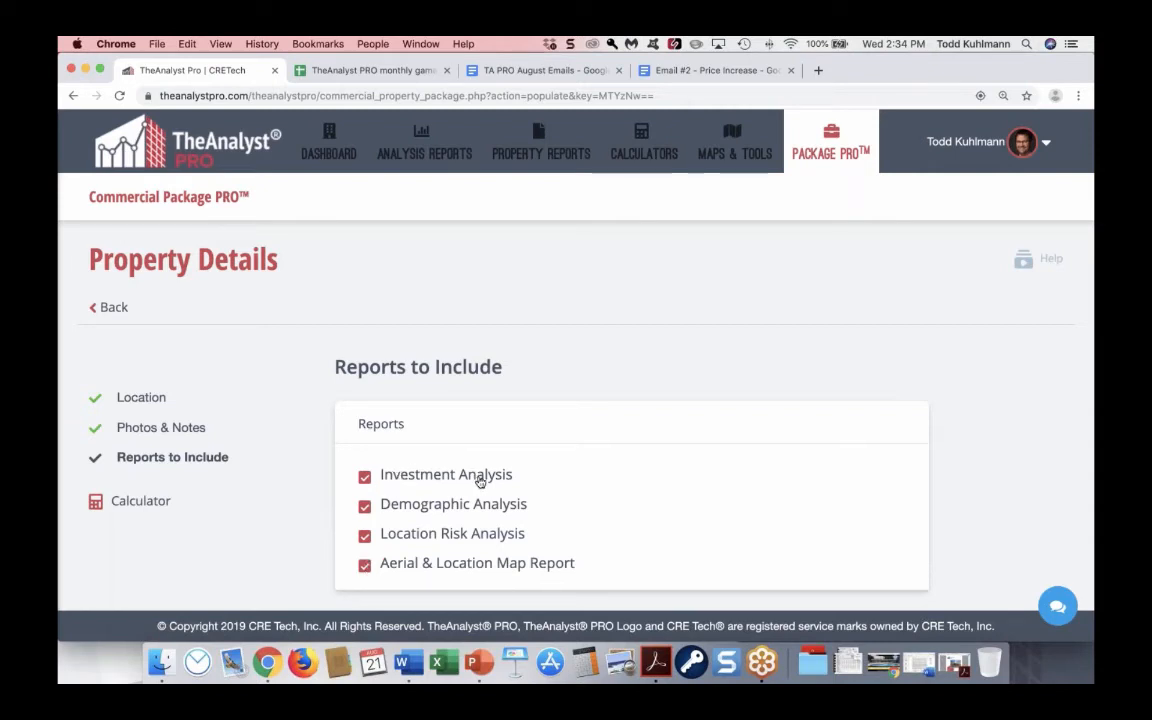
scroll(512, 510, "down", 2)
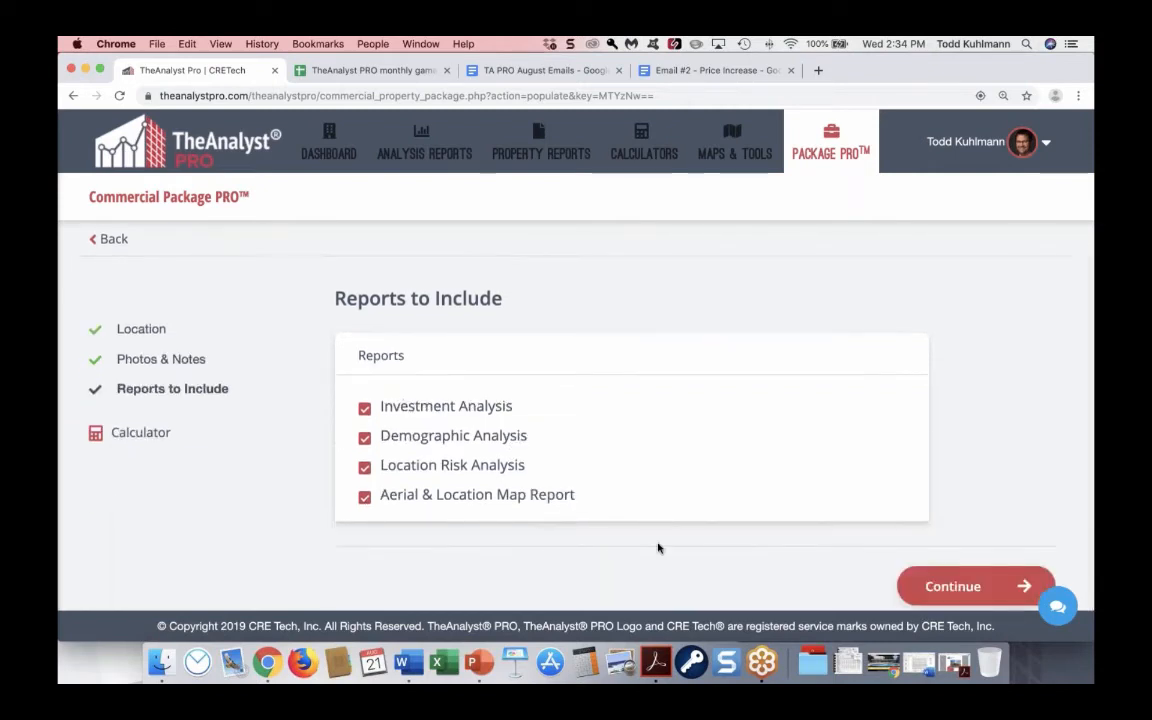
- Continue from Property Details to the Investment Analysis step
left_click(955, 585)
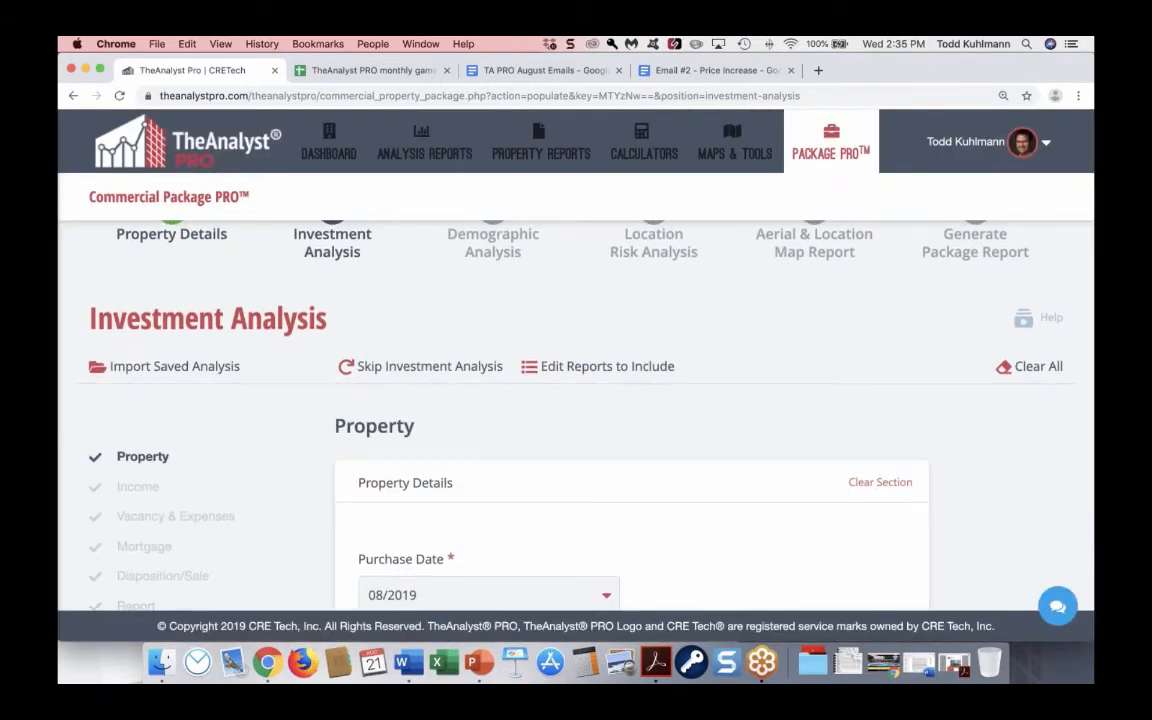
scroll(402, 339, "up", 1)
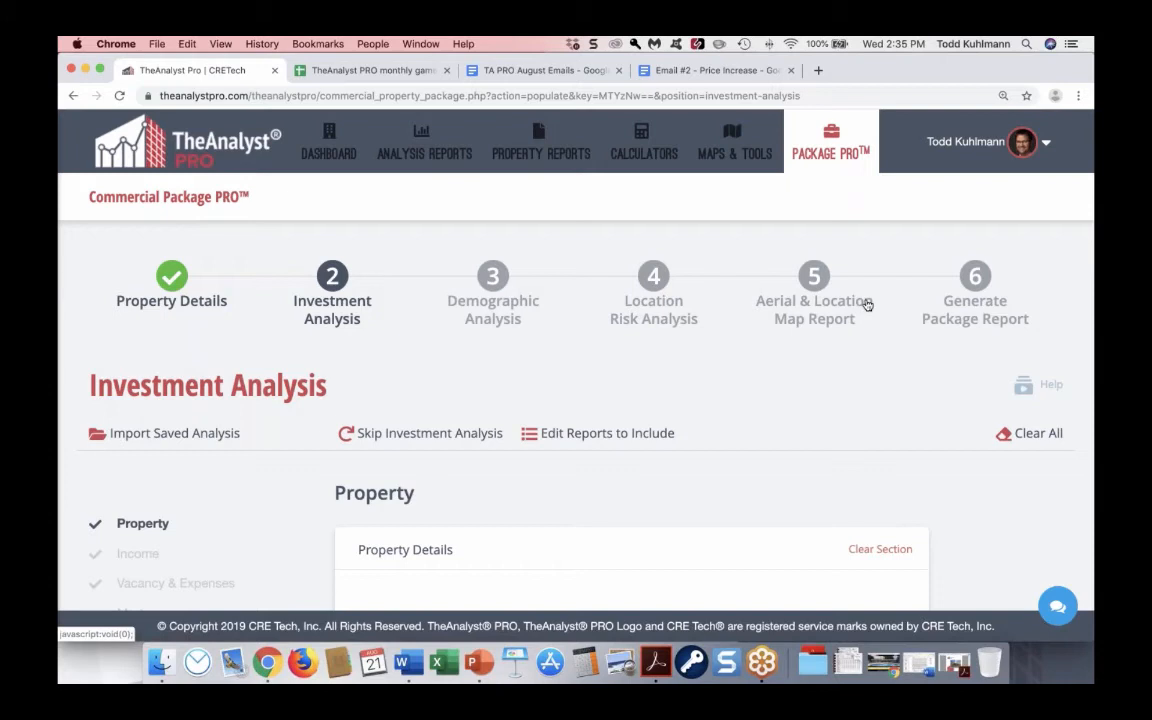
- Import the Gabriel Apts saved analysis from the CCIM Demo 2019 group
left_click(141, 437)
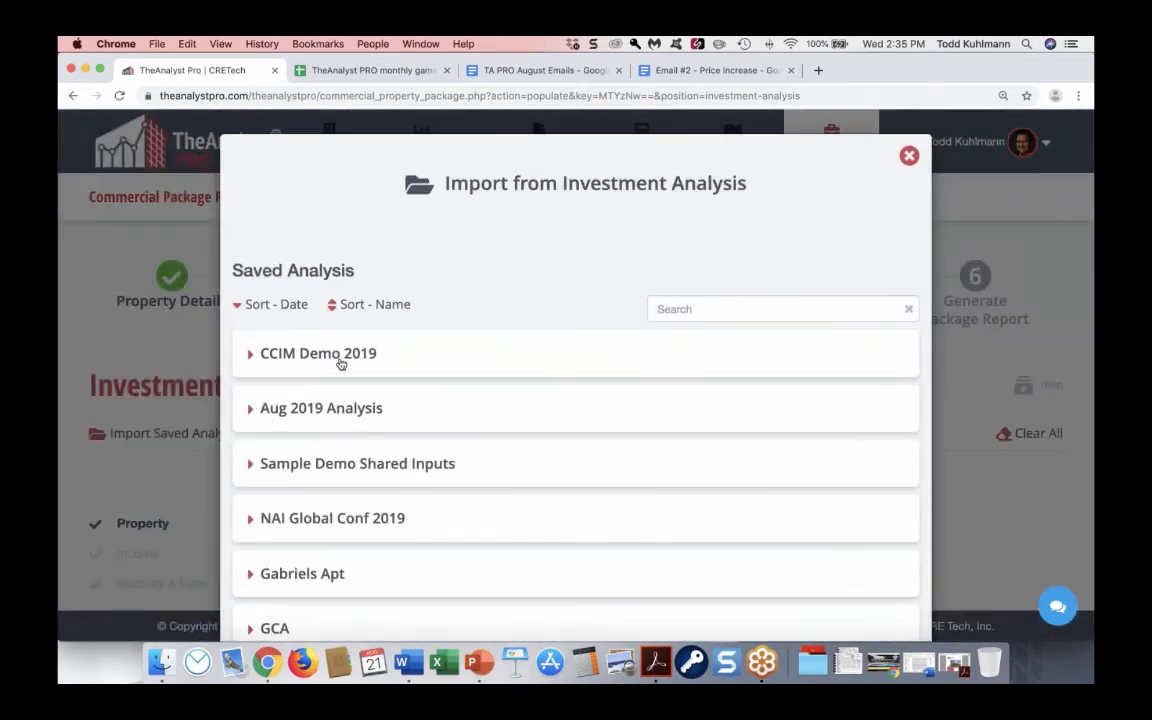
left_click(340, 362)
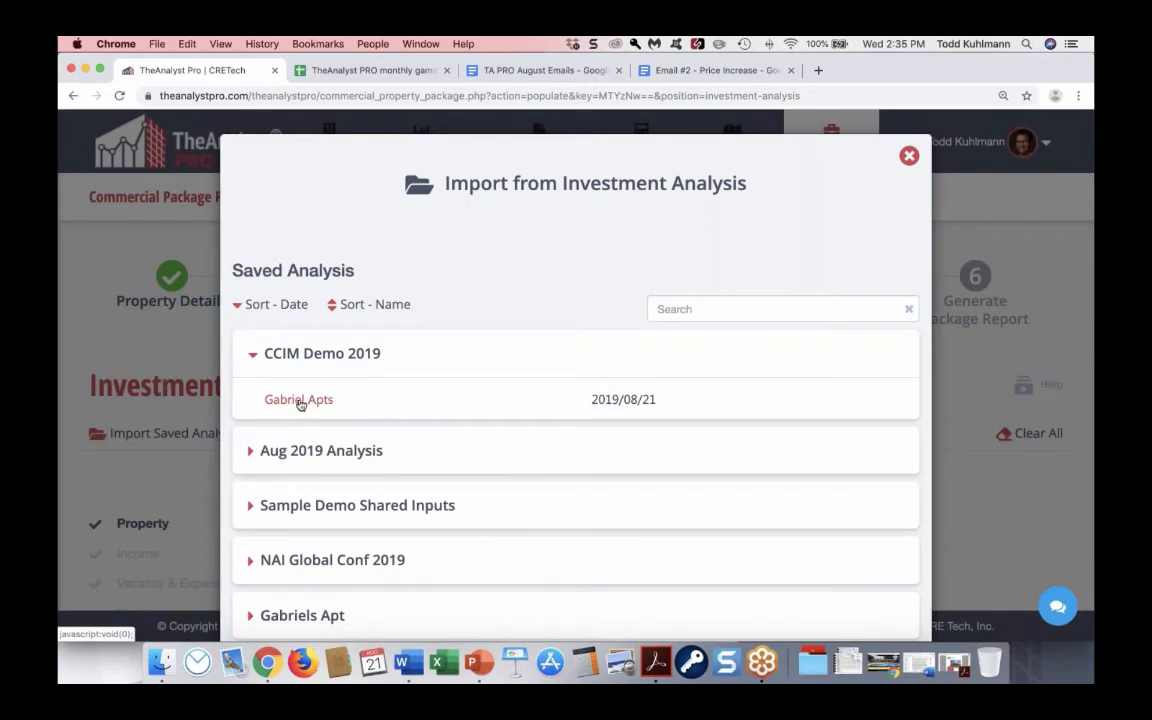
left_click(300, 402)
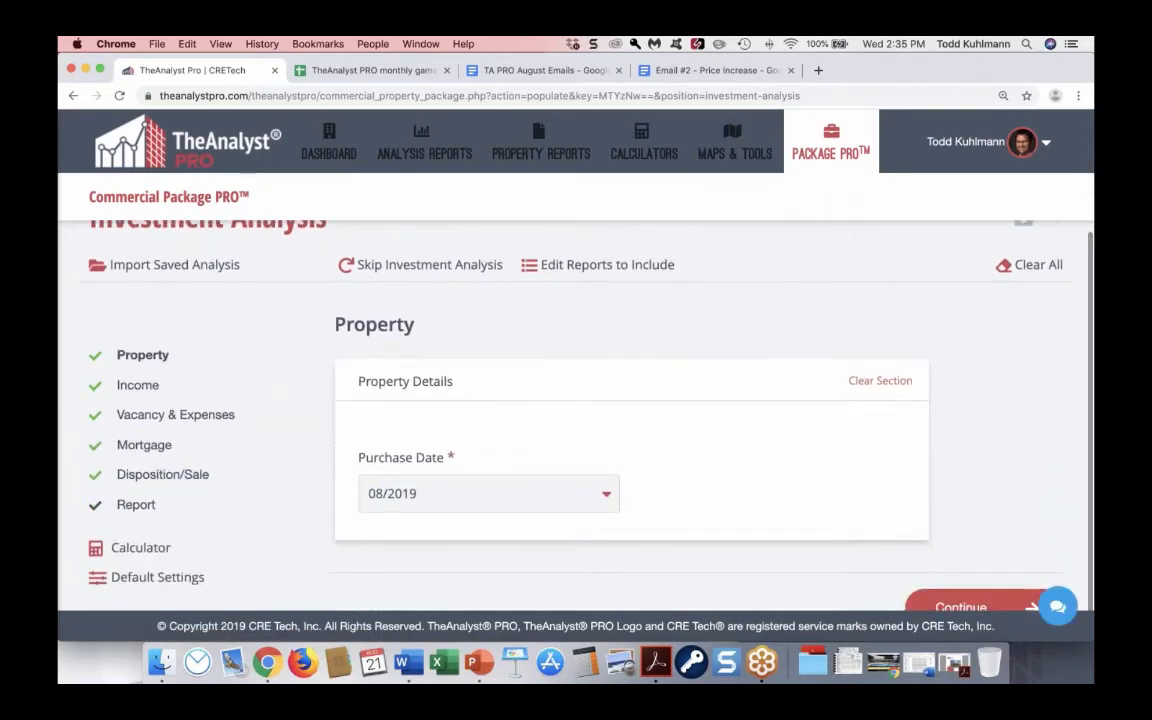
- Advance through the imported Property and Income sections to Vacancy & Expenses
left_click(958, 606)
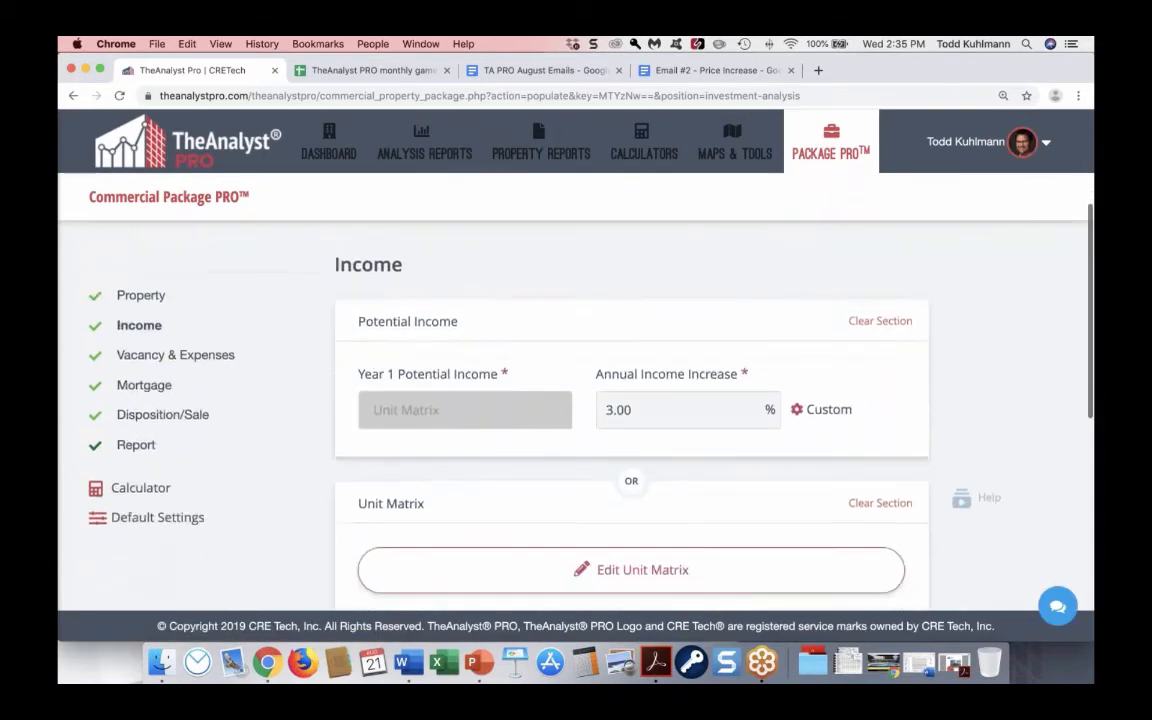
scroll(710, 408, "down", 5)
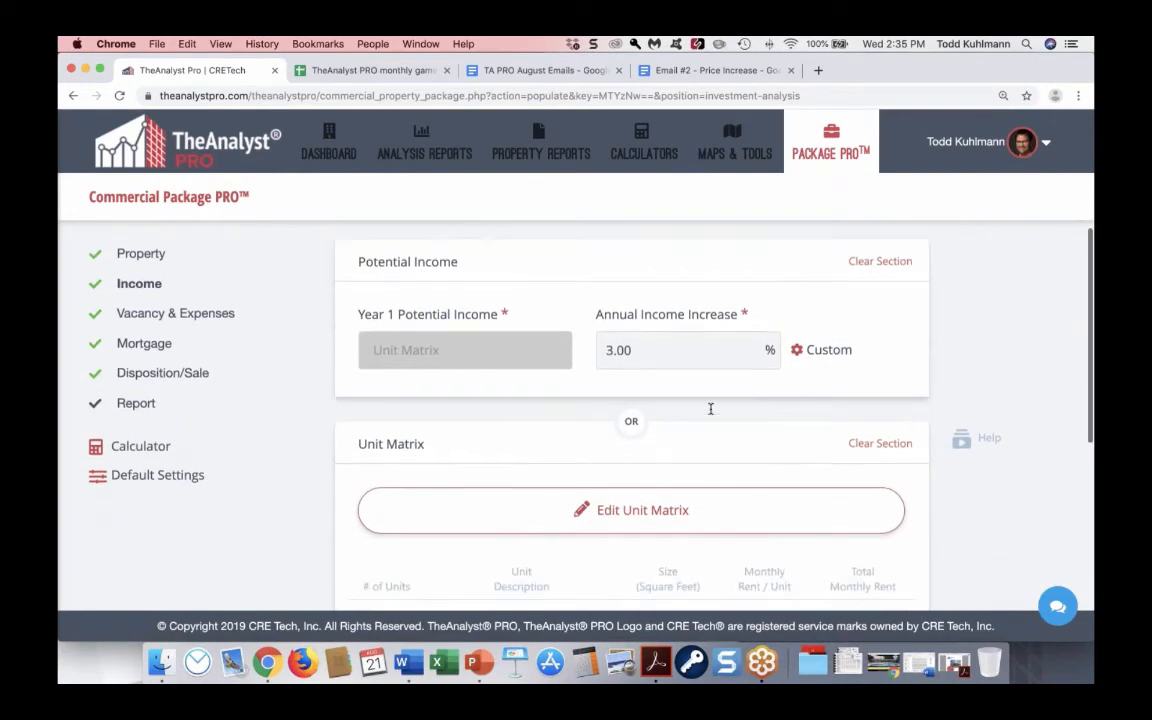
scroll(710, 408, "down", 3)
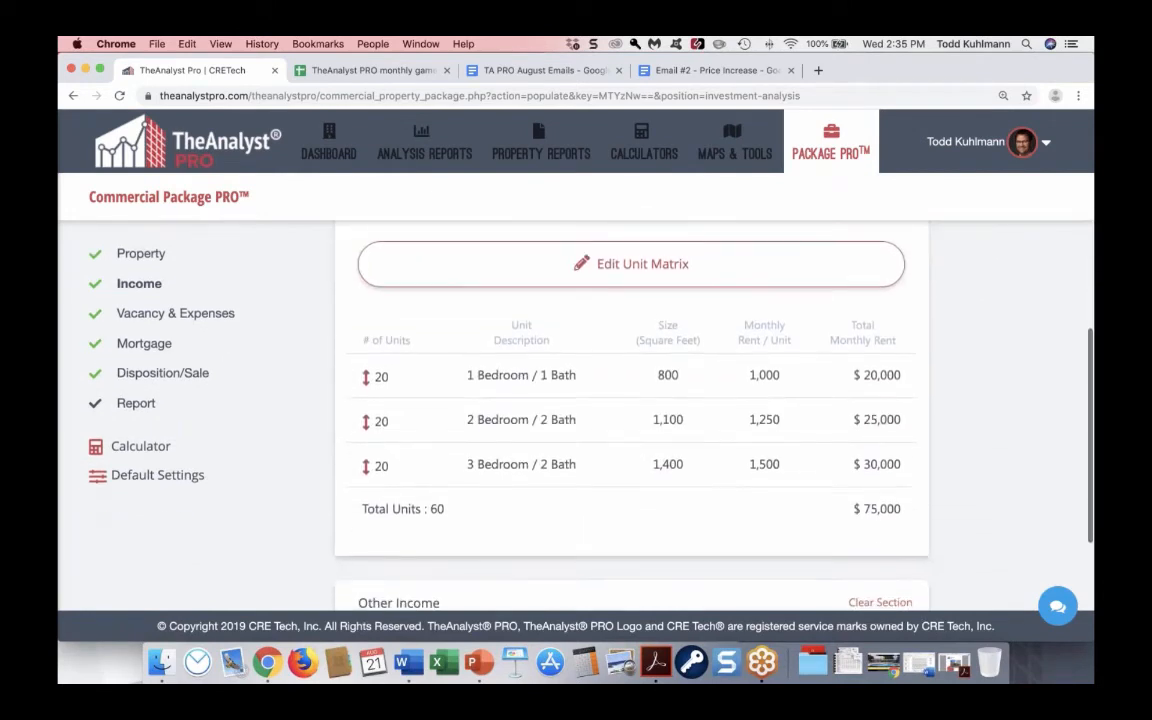
scroll(399, 483, "down", 3)
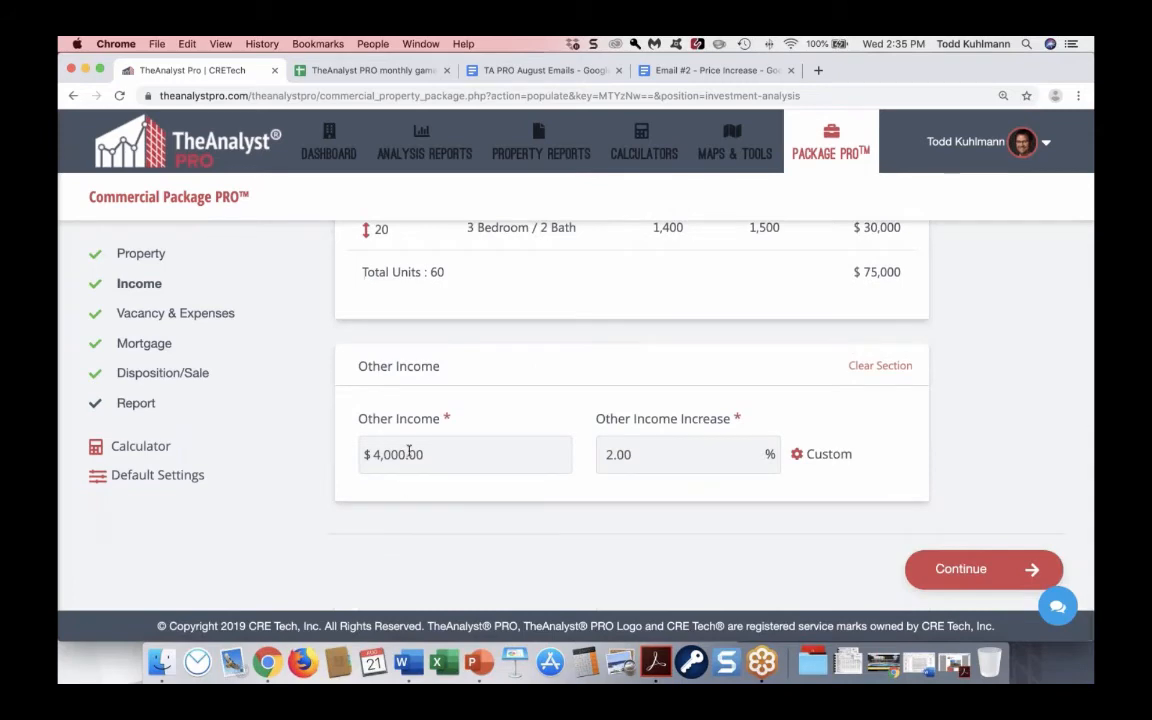
left_click(993, 584)
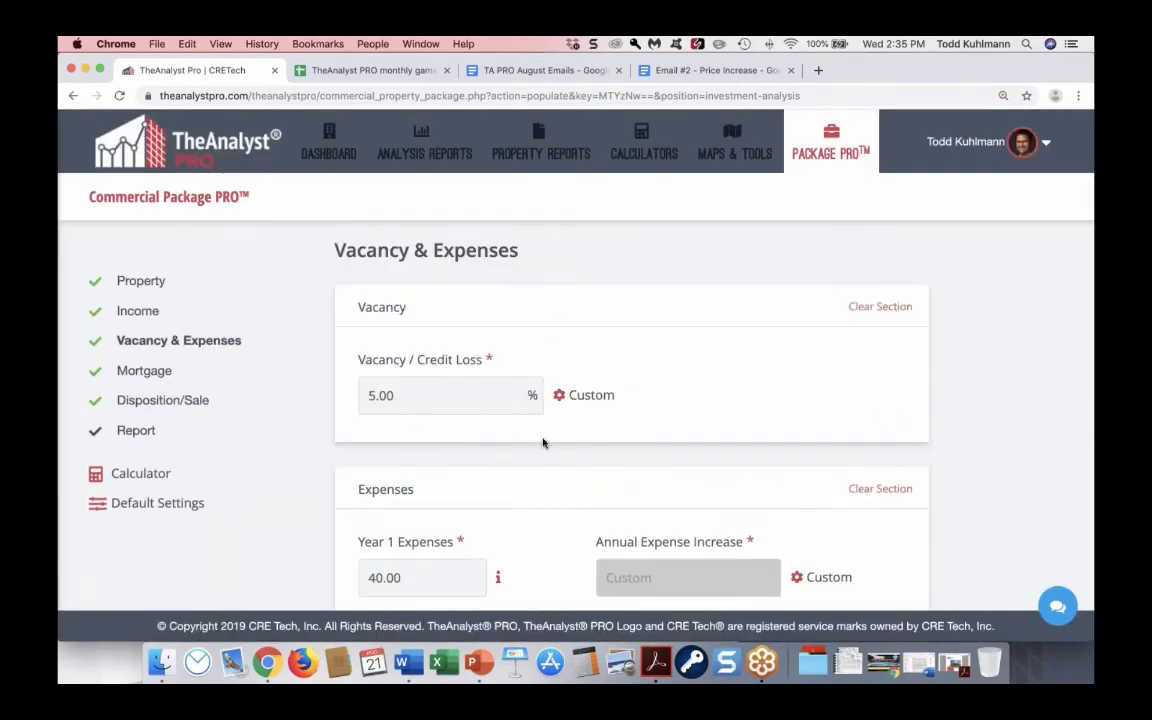
- Continue past the expenses, Mortgage and Disposition/Sale sections to the Report step
scroll(541, 442, "down", 2)
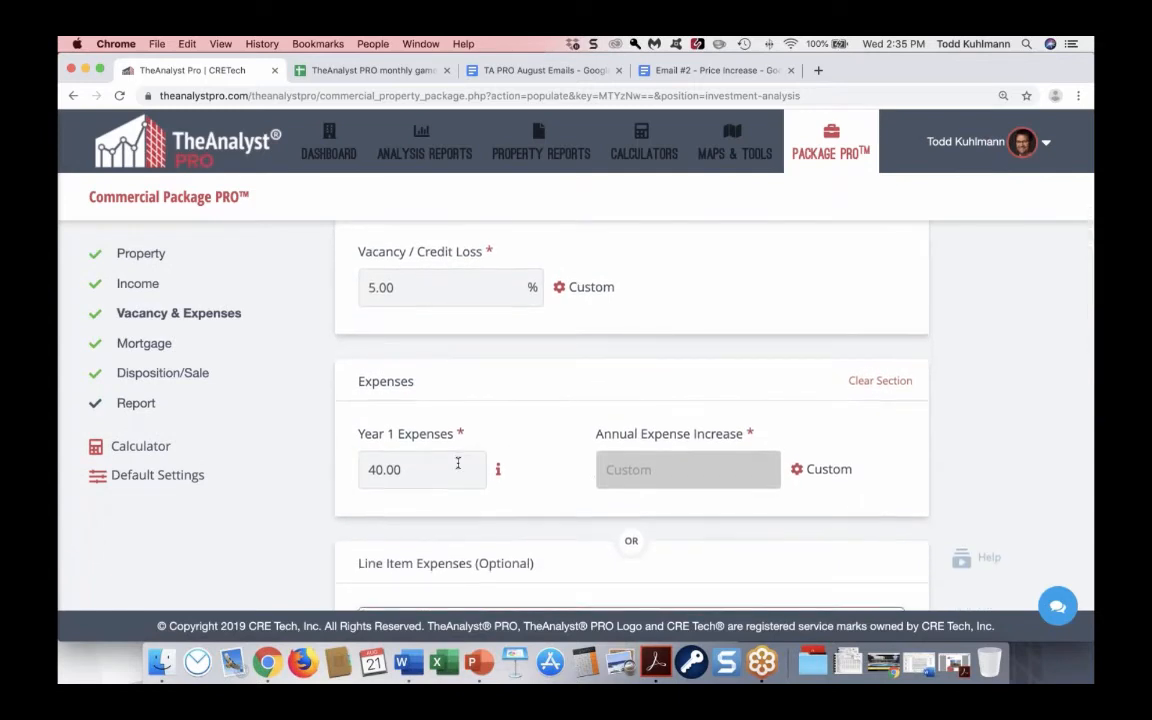
scroll(458, 463, "down", 3)
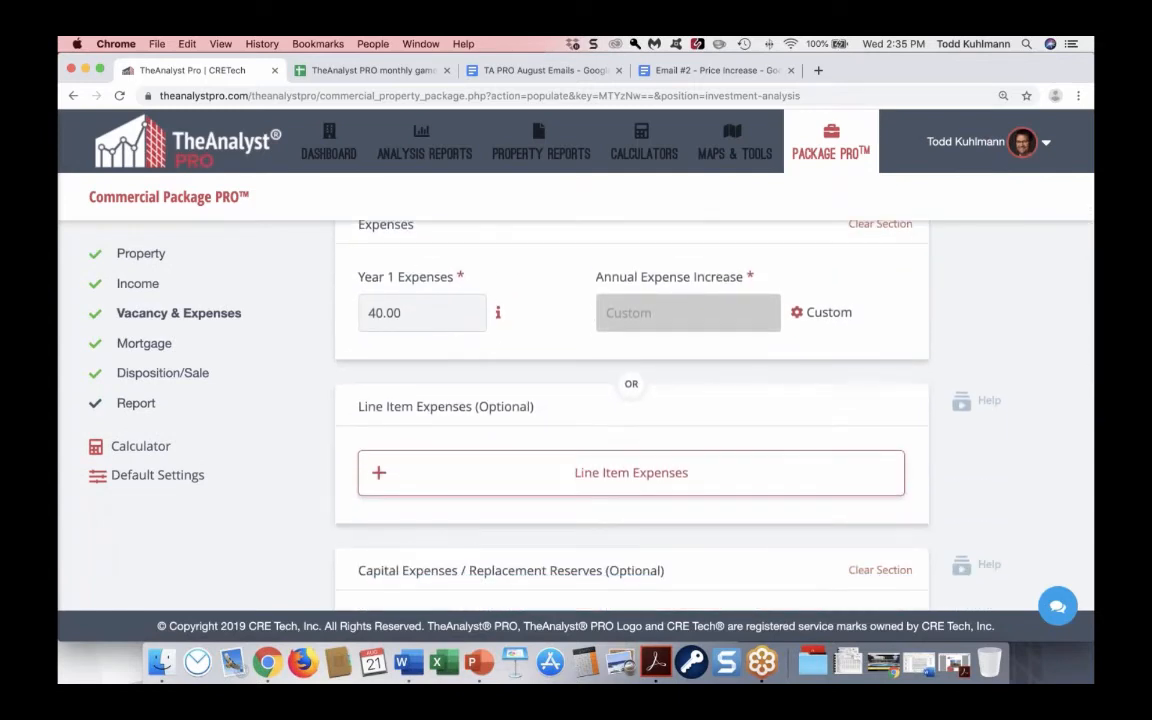
scroll(631, 400, "down", 4)
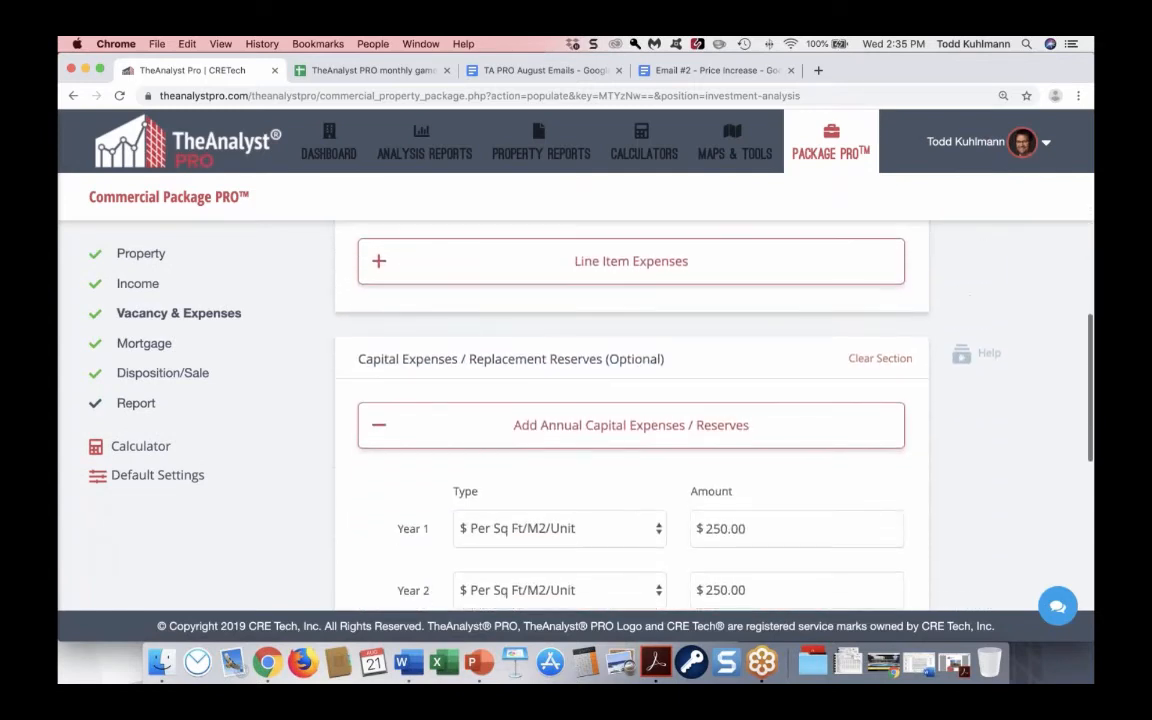
scroll(689, 463, "down", 2)
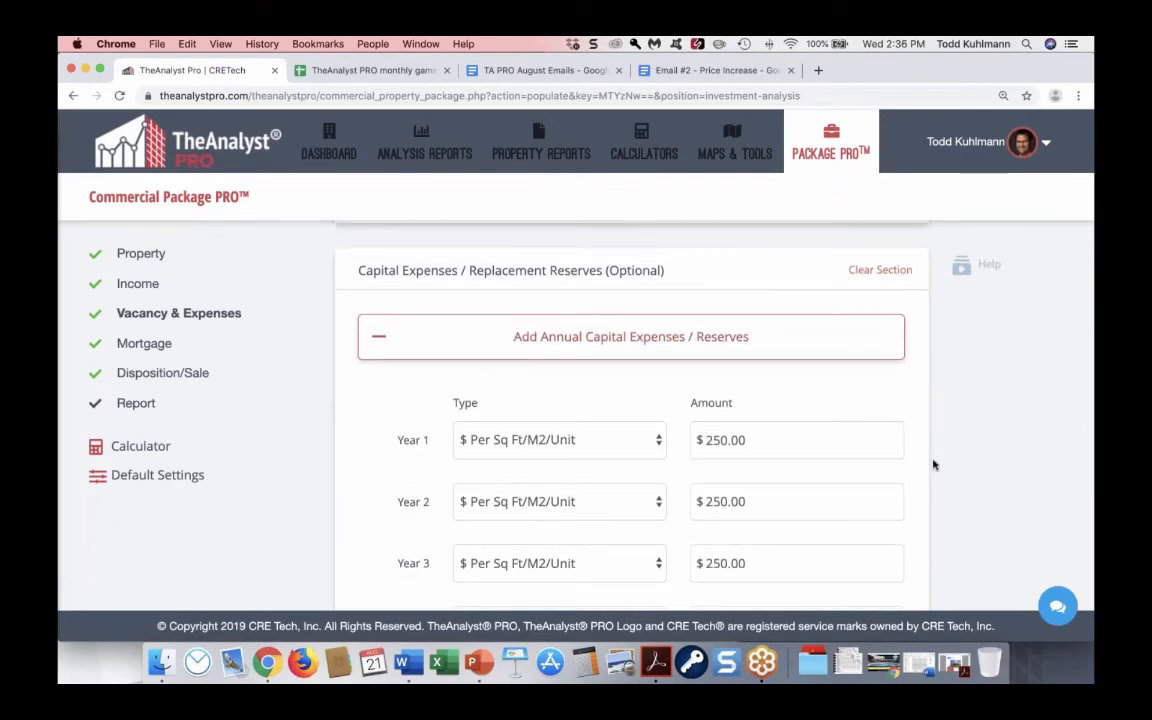
scroll(933, 465, "down", 2)
scroll(933, 465, "down", 8)
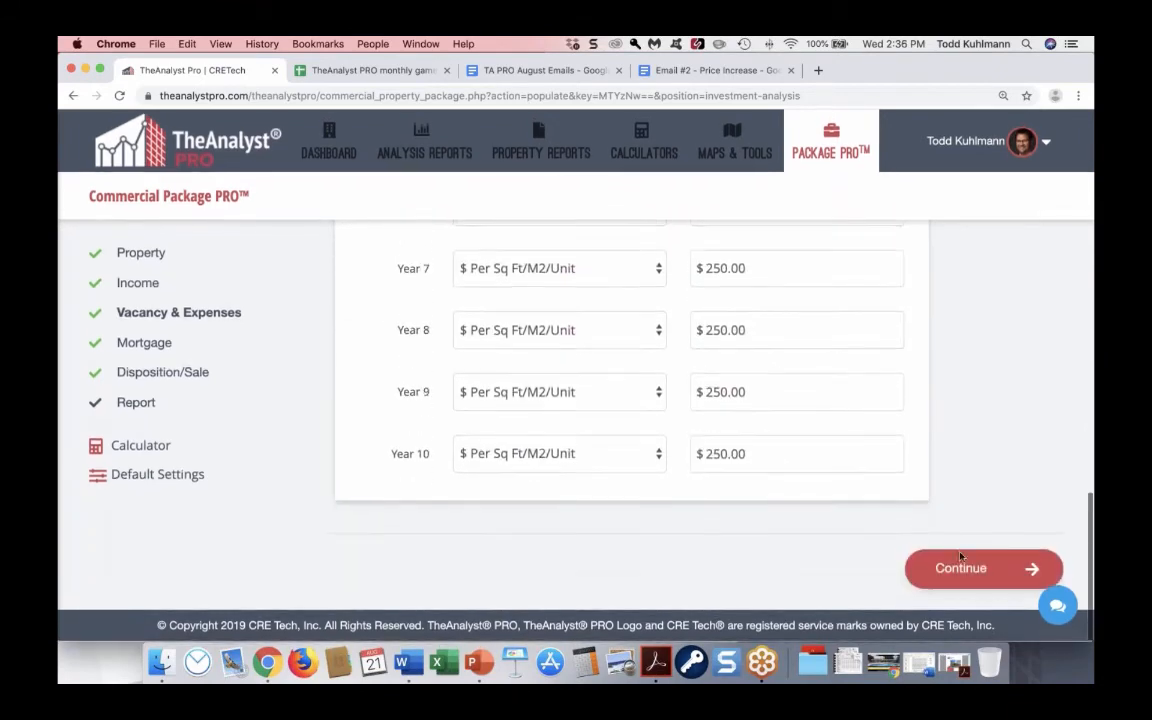
left_click(960, 569)
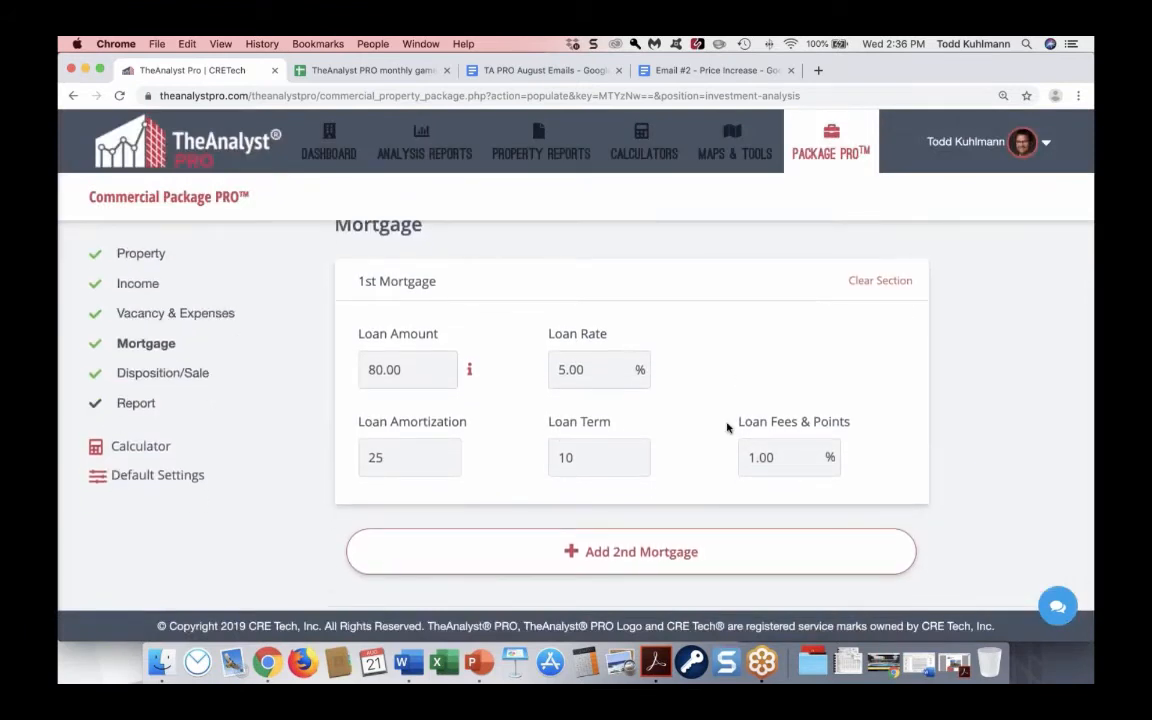
scroll(728, 427, "down", 2)
left_click(930, 565)
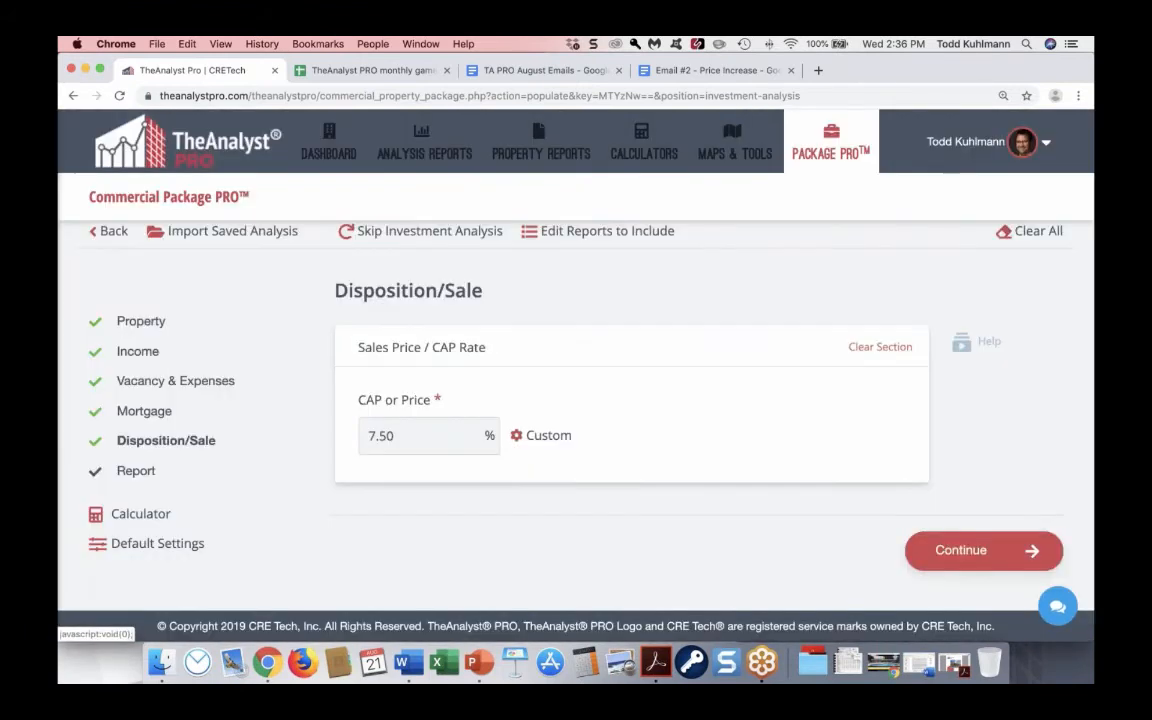
left_click(965, 555)
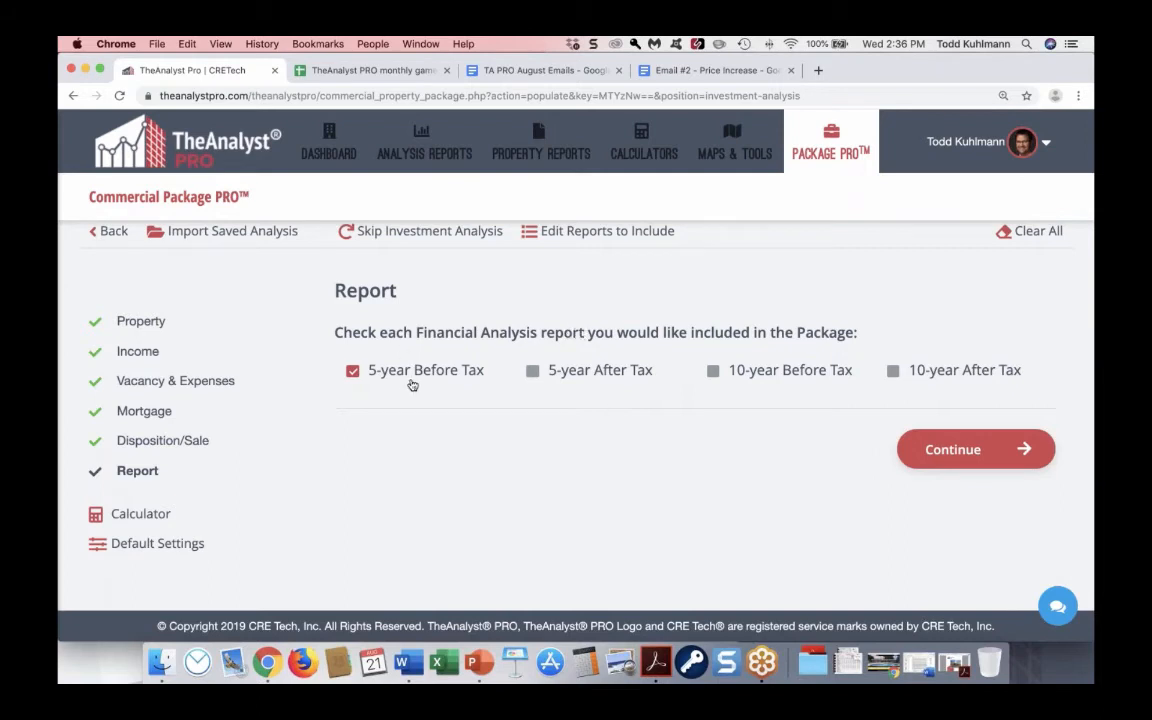
- Tick the 10-year After Tax report and save the default tax and cost settings for this analysis
left_click(893, 373)
left_click(153, 545)
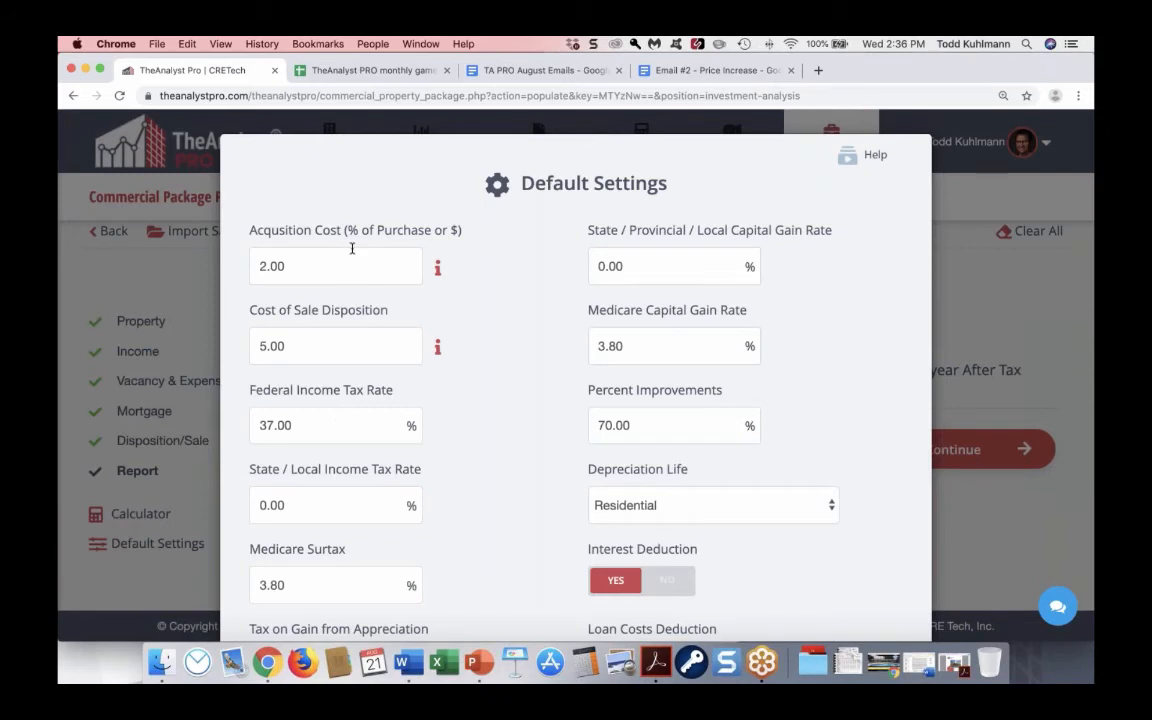
scroll(480, 468, "down", 2)
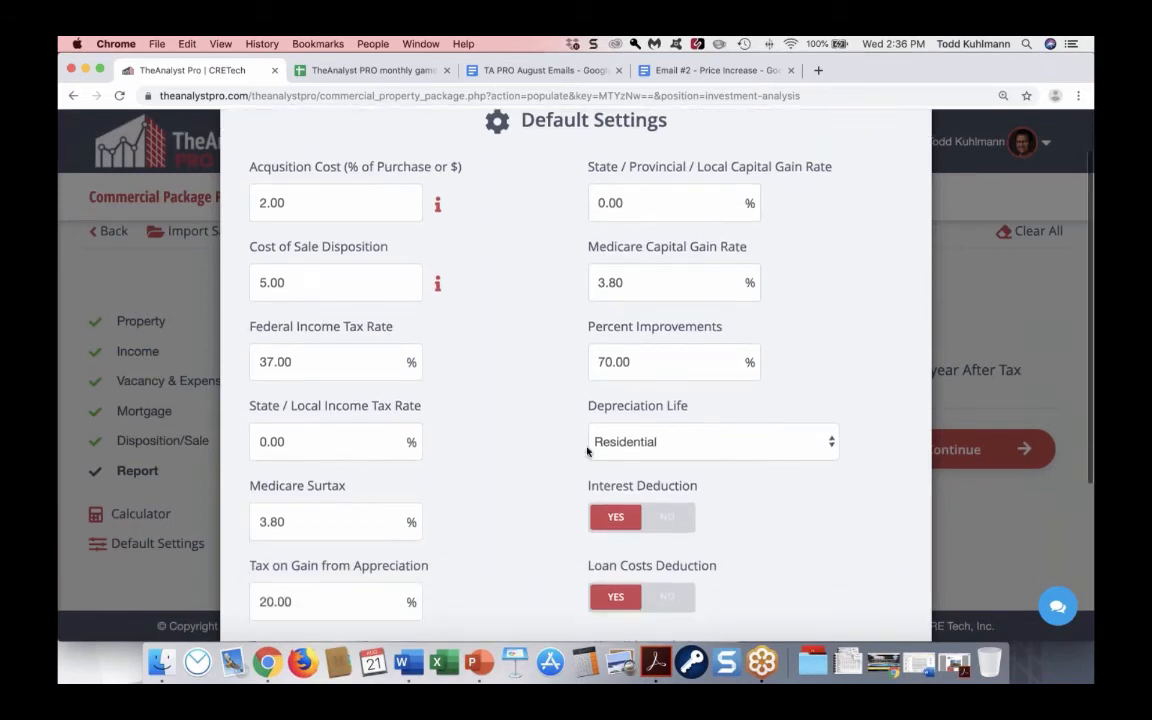
scroll(647, 437, "down", 5)
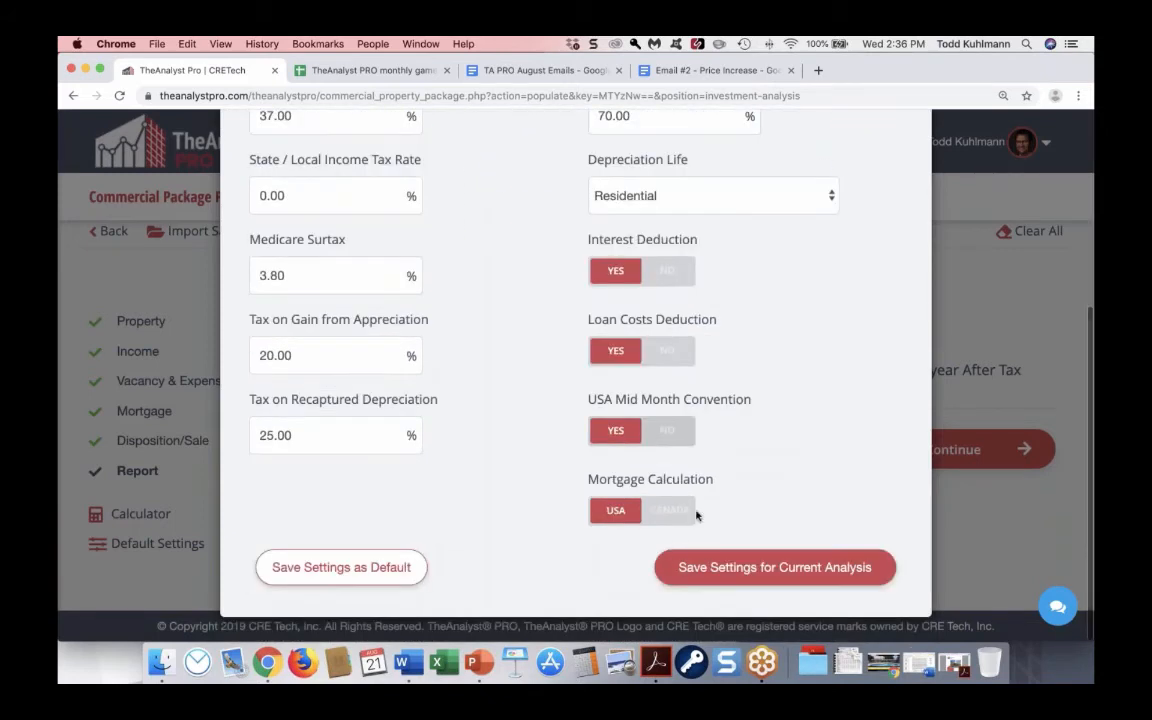
left_click(680, 563)
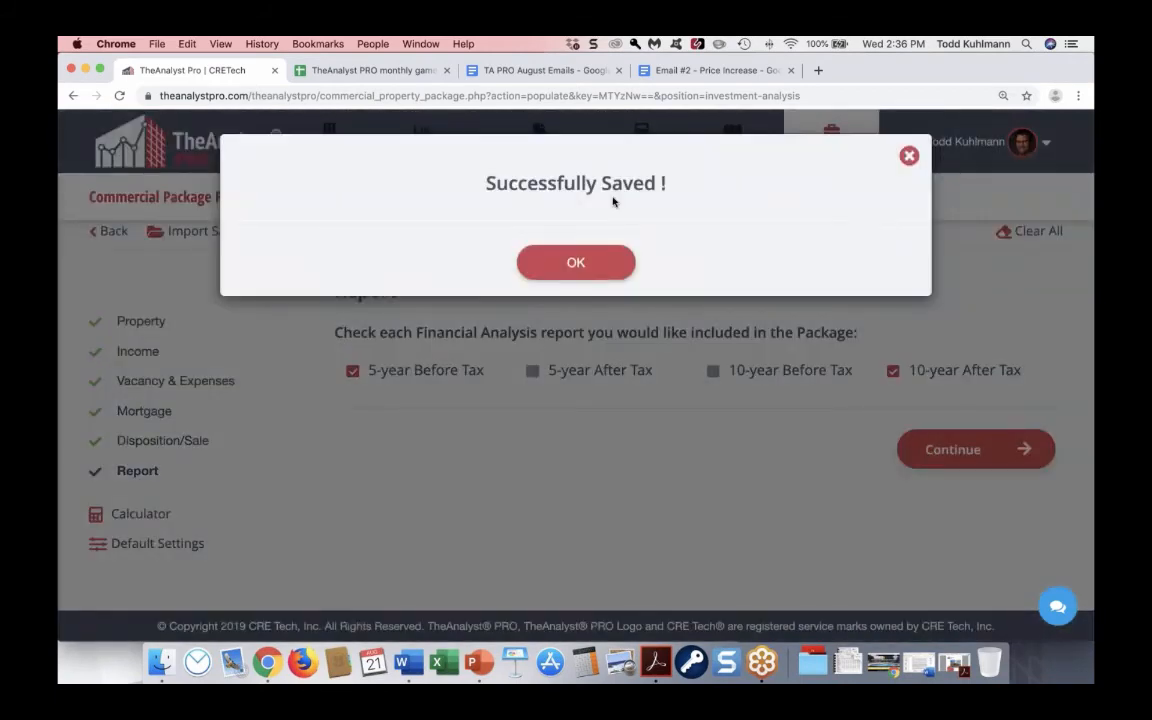
left_click(576, 242)
- Continue to Demographic Analysis, untick the 1- and 3-mile radii, and set the remaining radius to 15
left_click(960, 445)
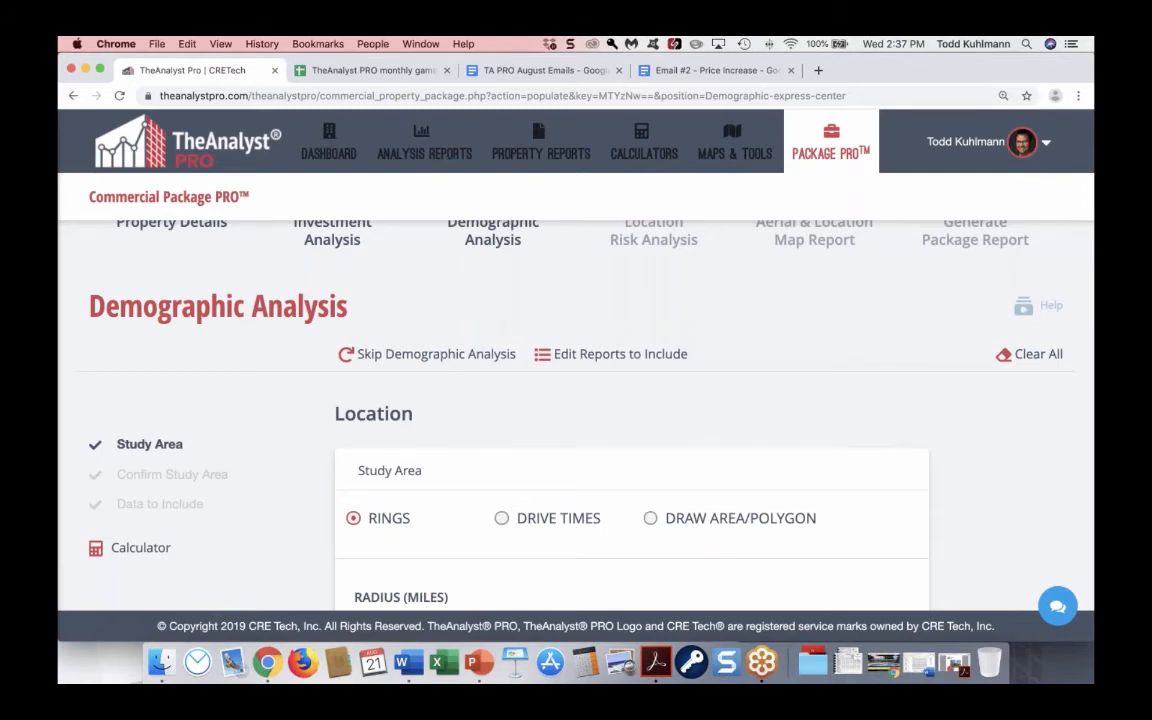
scroll(609, 411, "down", 3)
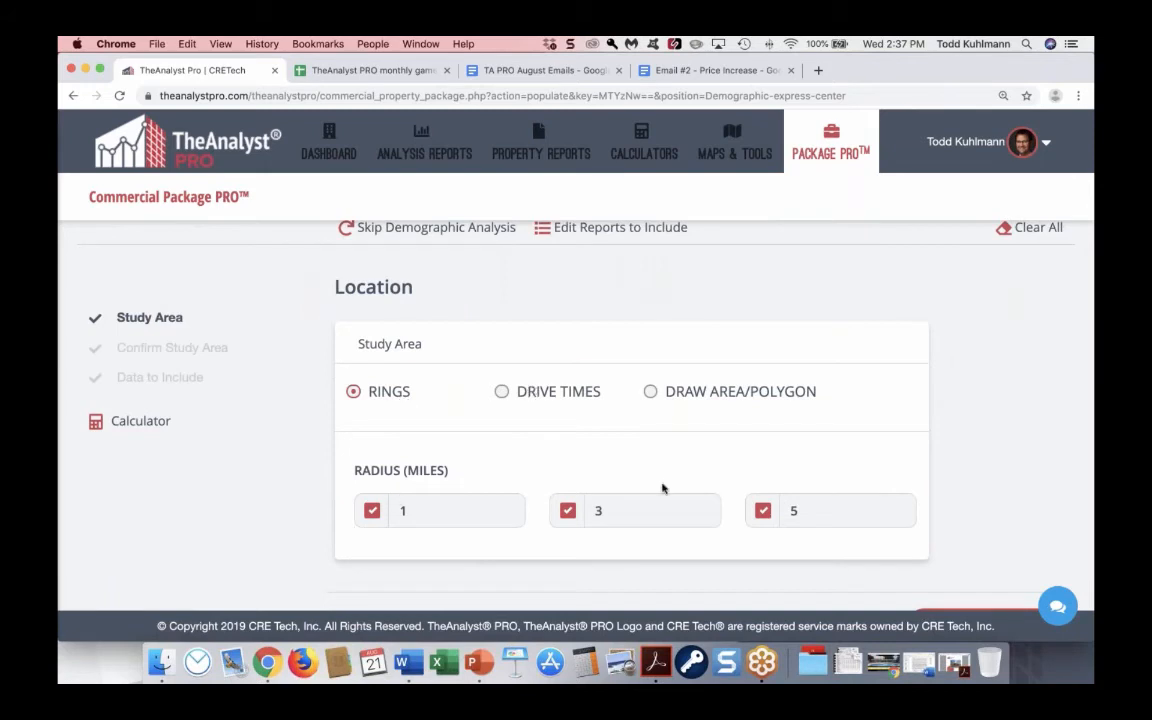
left_click(370, 515)
left_click(568, 510)
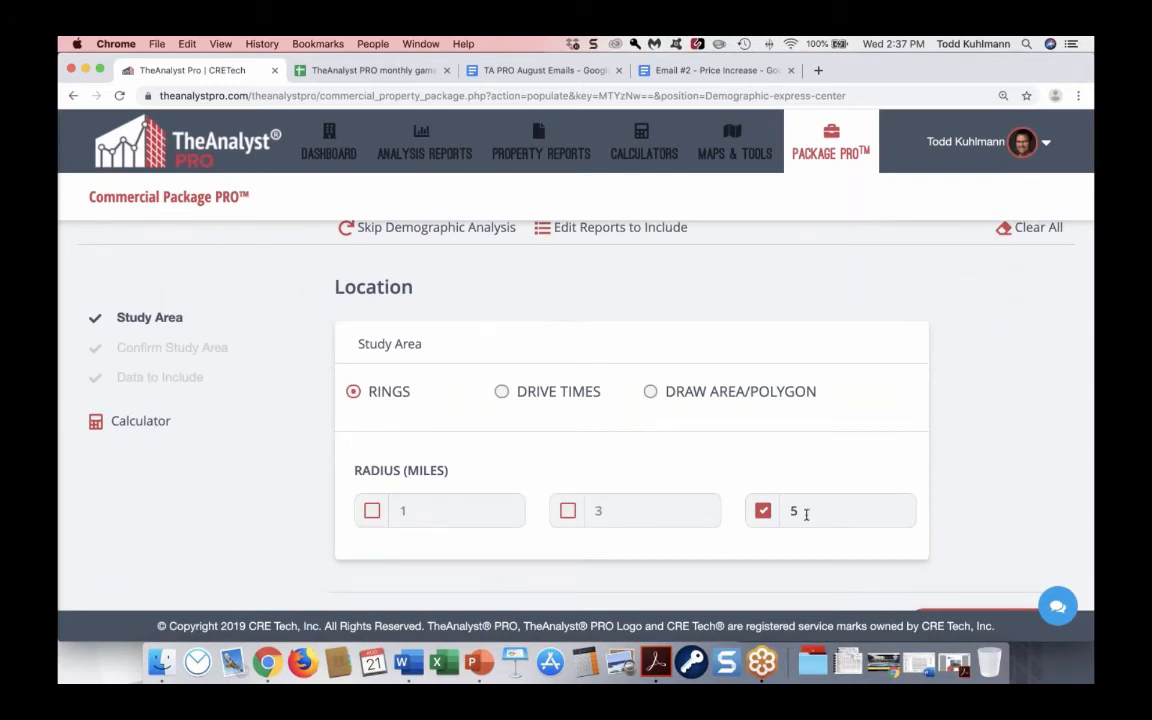
type("15")
scroll(975, 495, "down", 2)
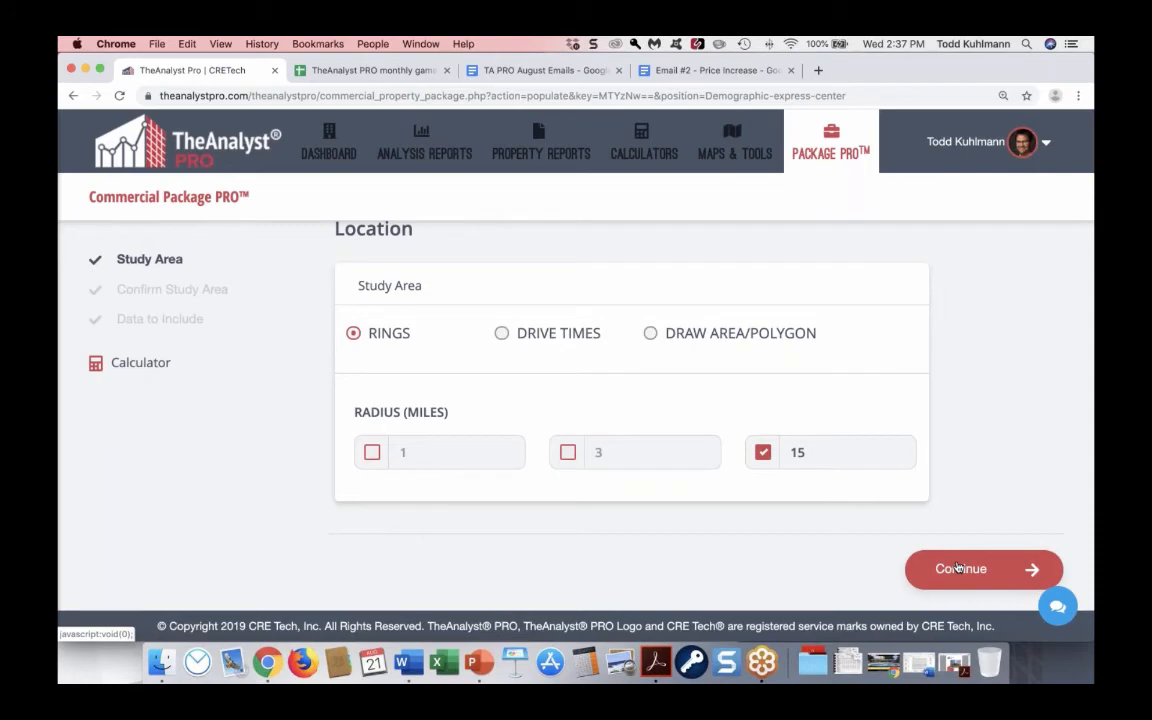
- Review the 15-mile ring on the Confirm Study Area map and continue to Data to Include
left_click(957, 567)
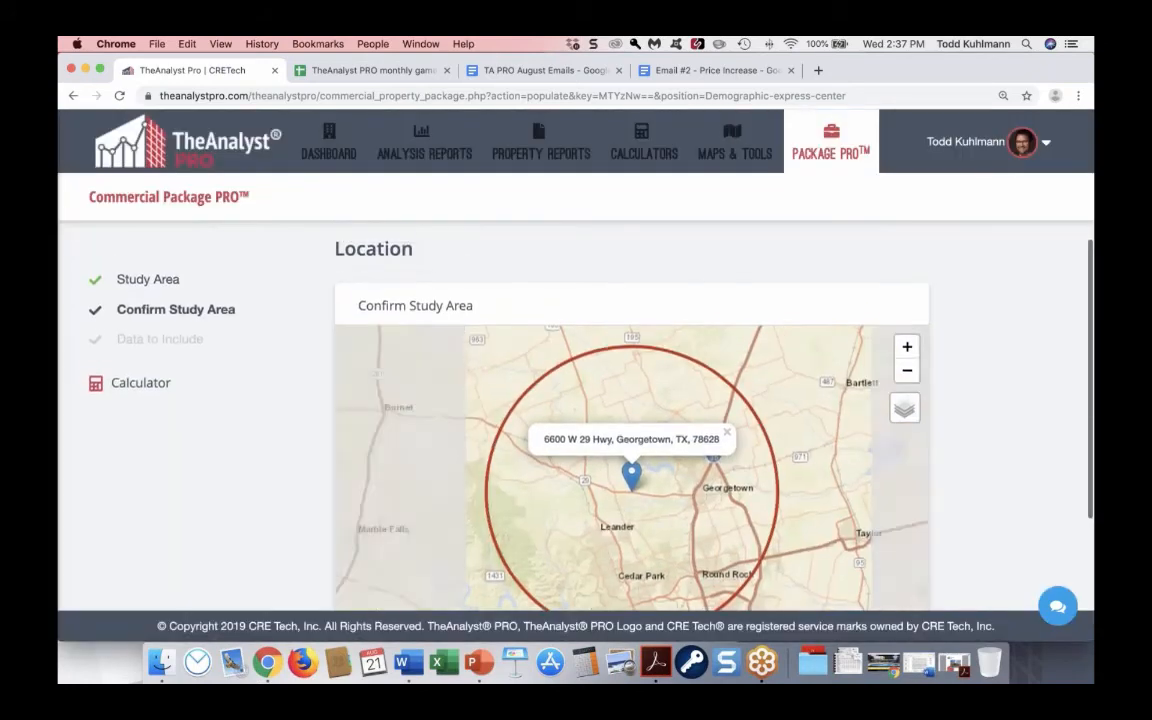
scroll(955, 530, "down", 3)
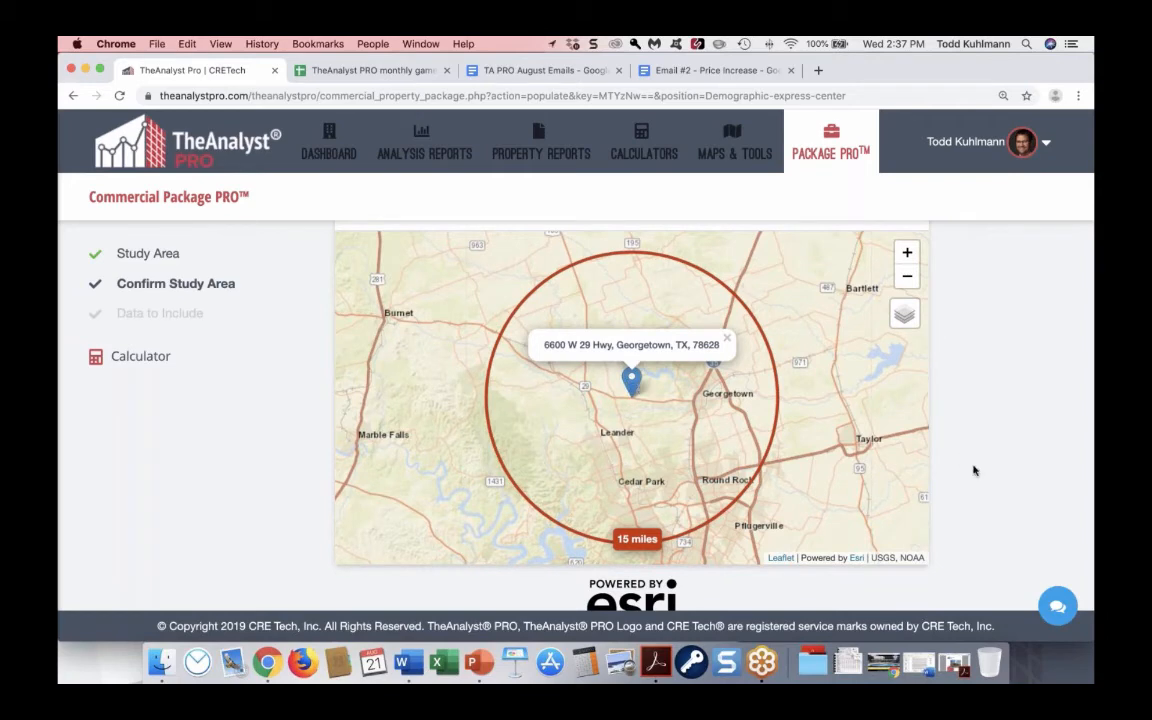
scroll(974, 470, "down", 3)
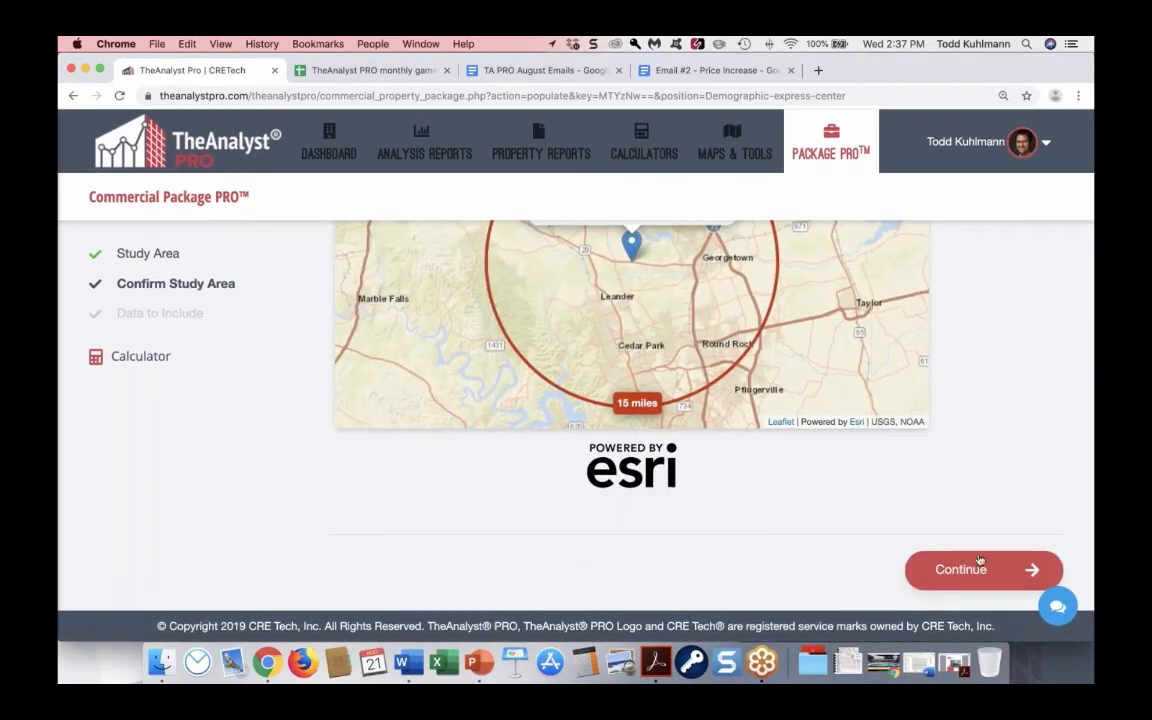
left_click(962, 571)
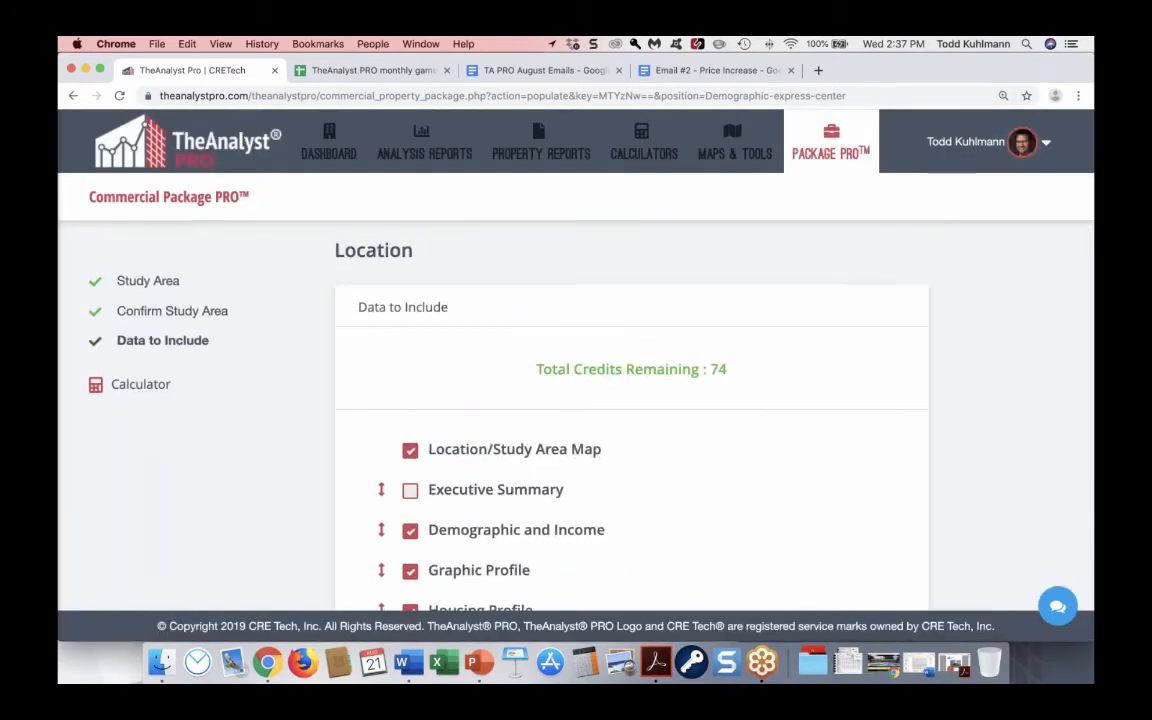
- Tick Executive Summary under Data to Include and continue to the Location Risk Analysis step
scroll(687, 411, "down", 4)
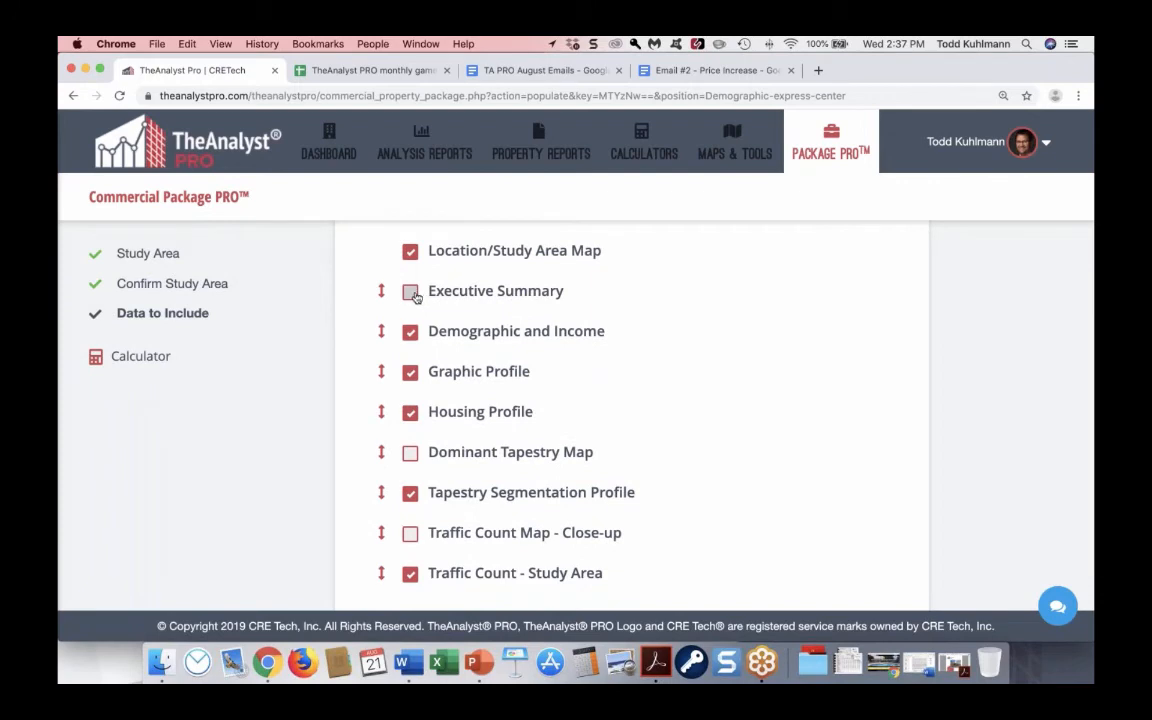
left_click(412, 293)
scroll(435, 421, "down", 1)
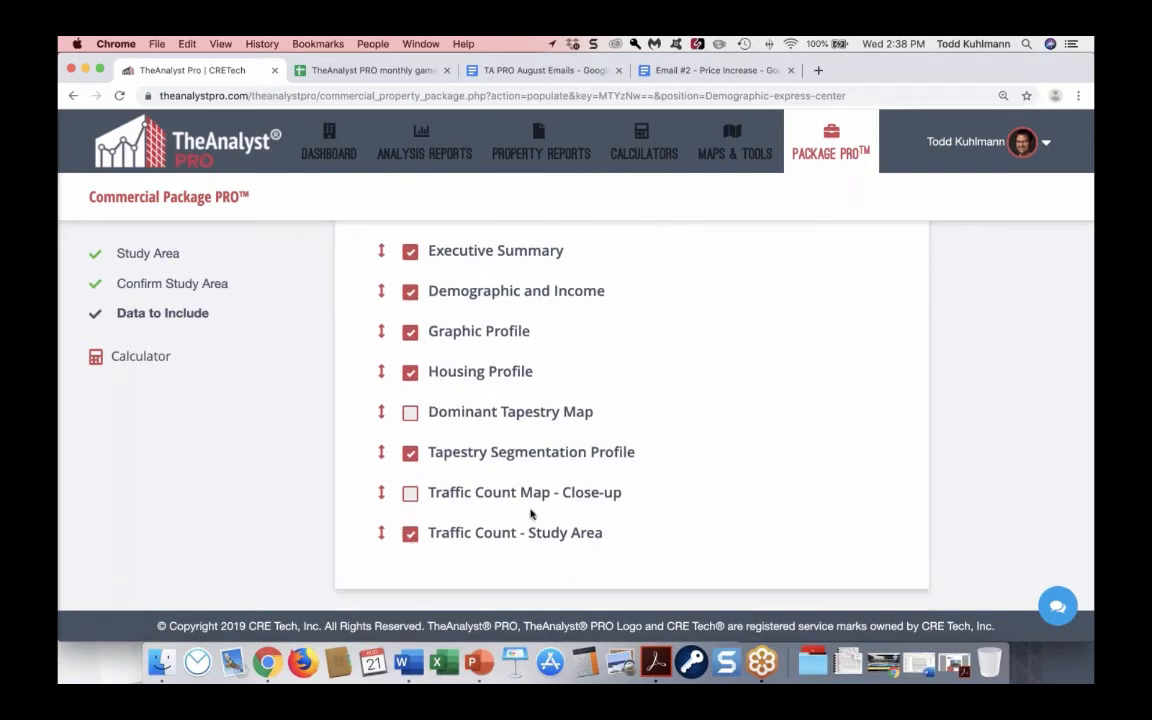
scroll(941, 507, "down", 2)
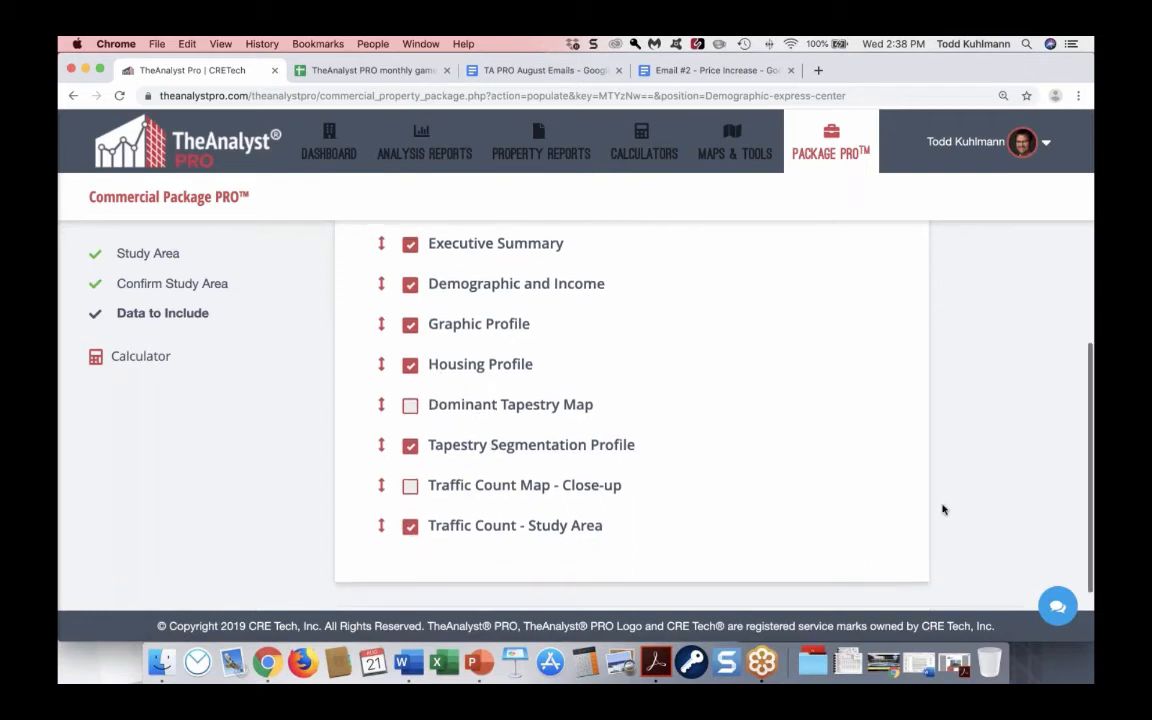
scroll(942, 509, "up", 3)
scroll(942, 509, "down", 1)
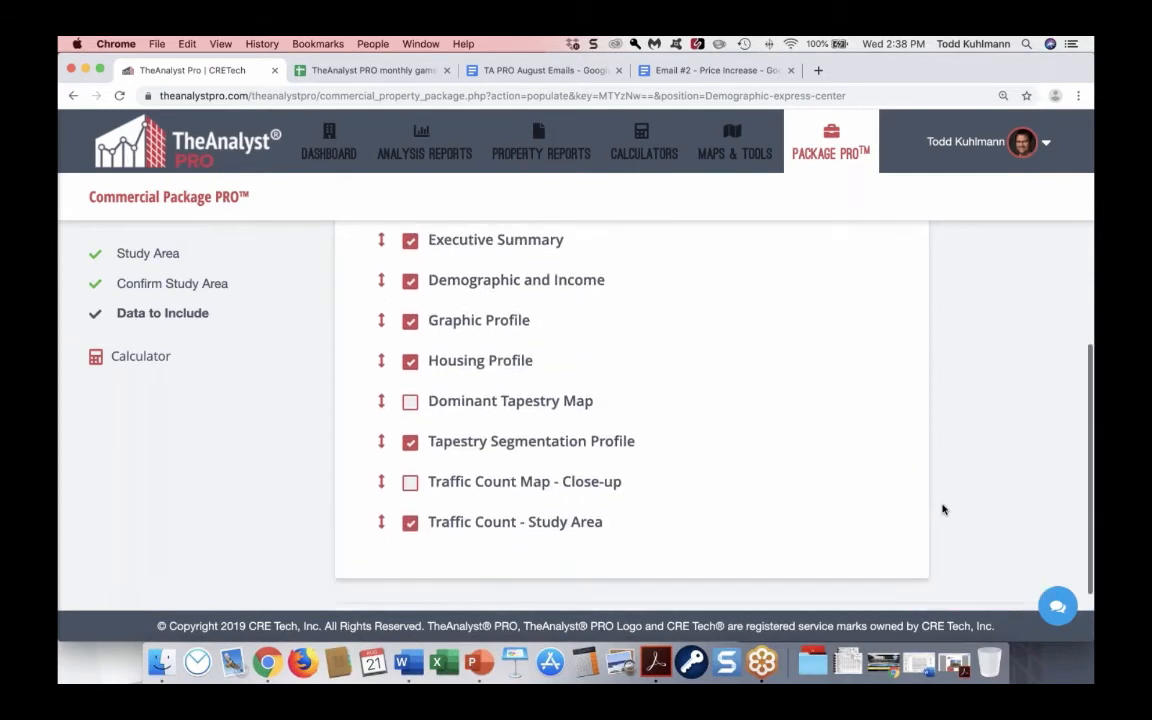
scroll(942, 509, "down", 2)
left_click(958, 548)
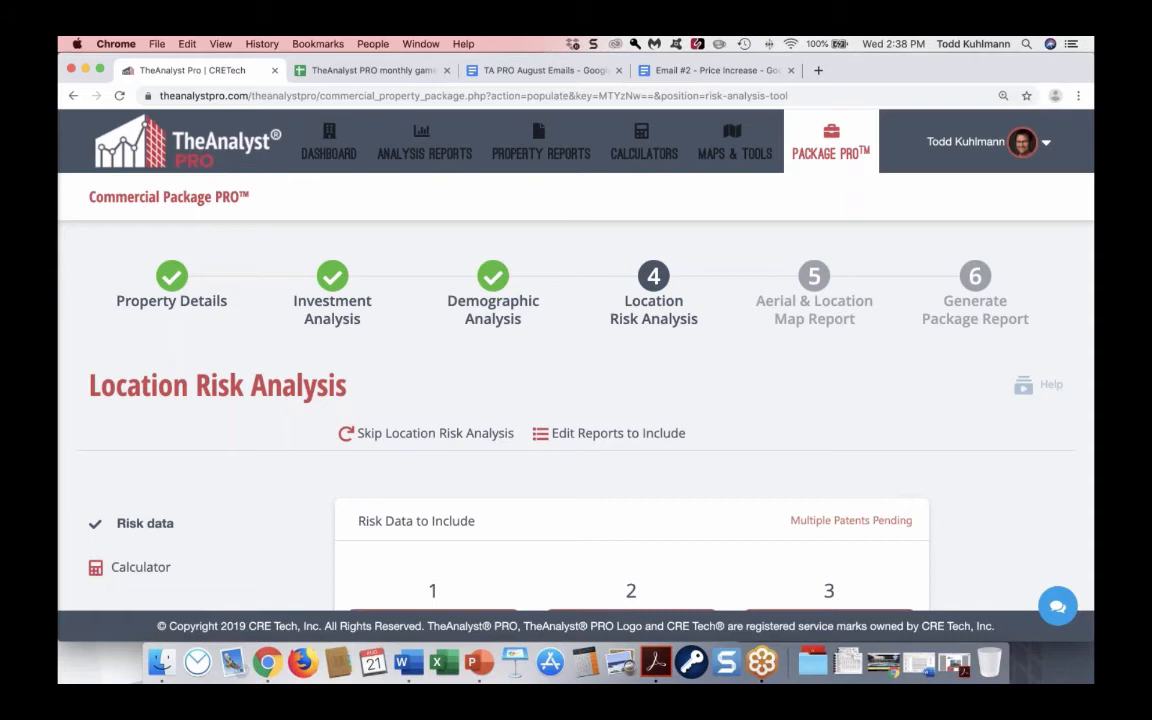
- Tick Crime under Risk Data to Include, alongside Flood and Environmental
scroll(576, 400, "down", 3)
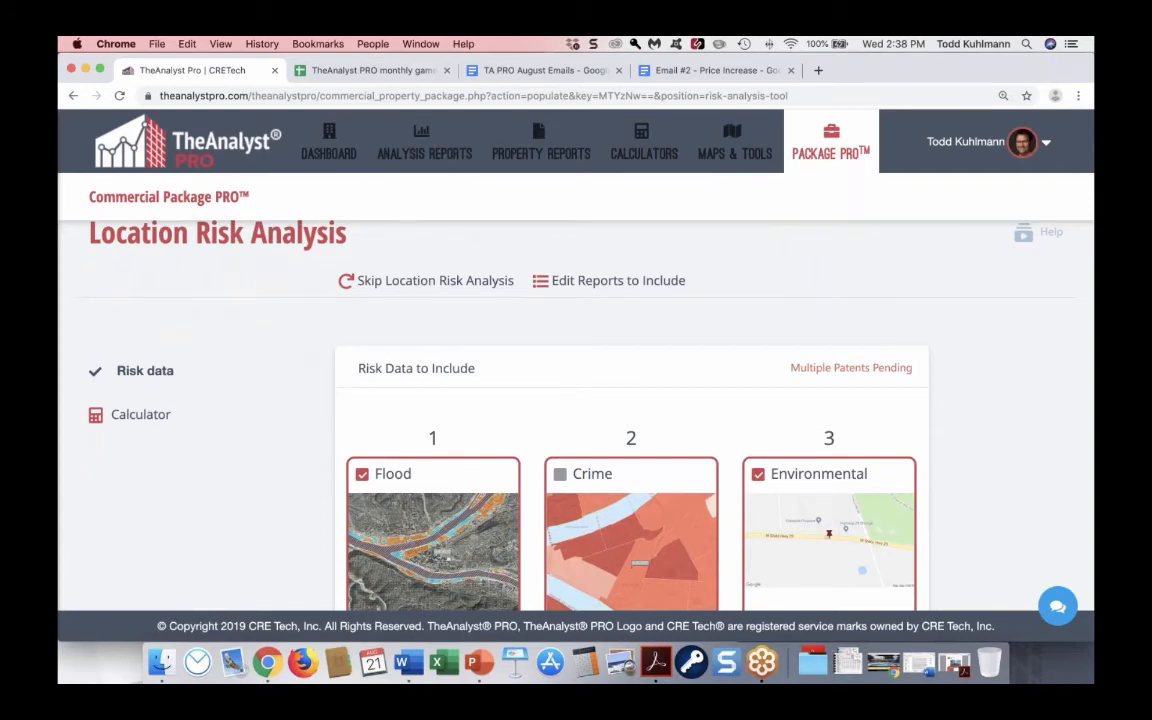
scroll(428, 458, "down", 2)
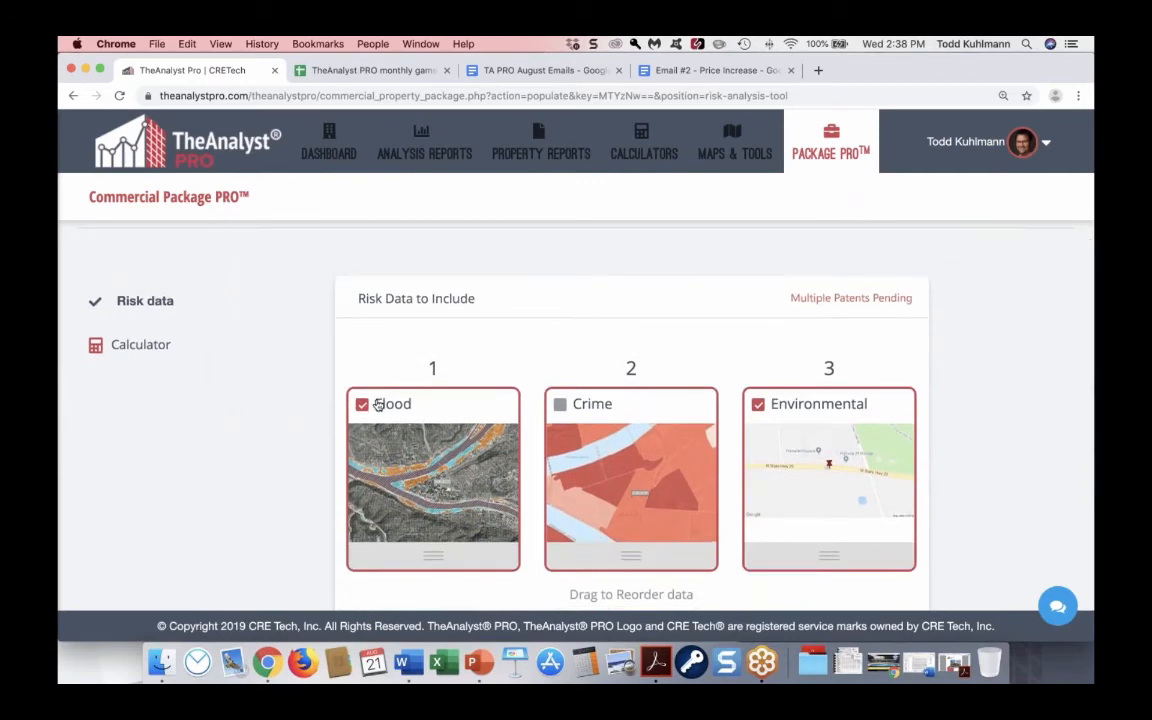
left_click(560, 404)
scroll(566, 403, "down", 2)
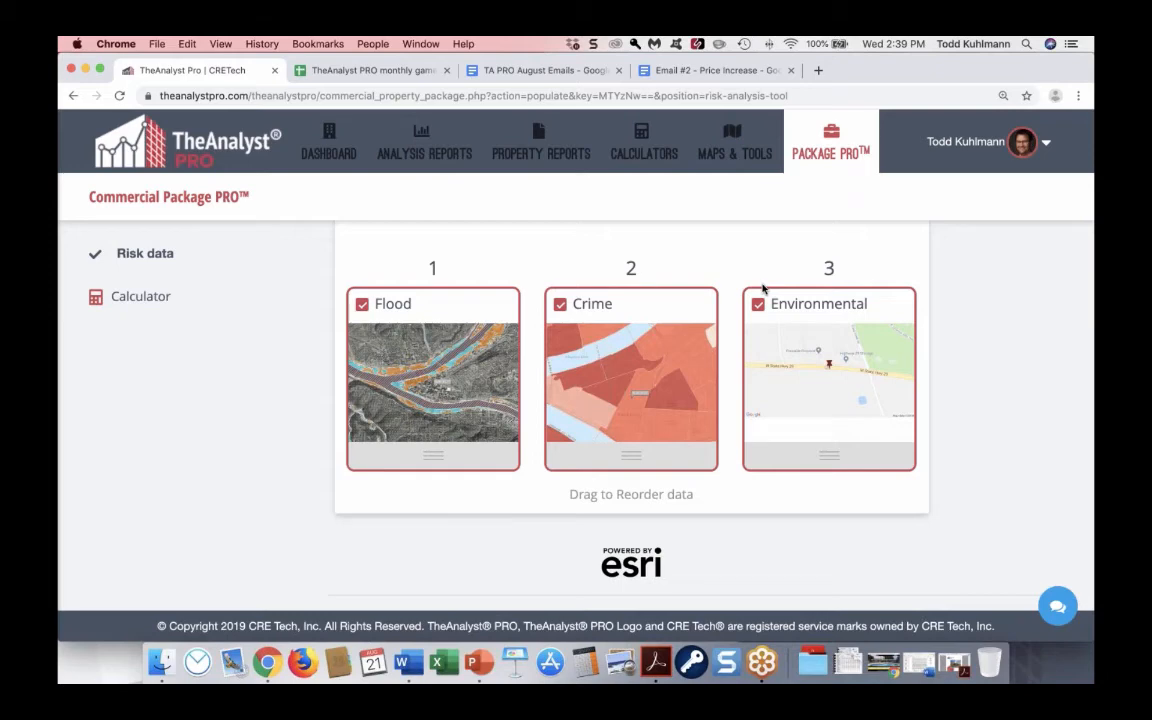
- Reorder the Crime risk map, then continue to the Aerial & Location Map Report's satellite map
scroll(860, 390, "down", 2)
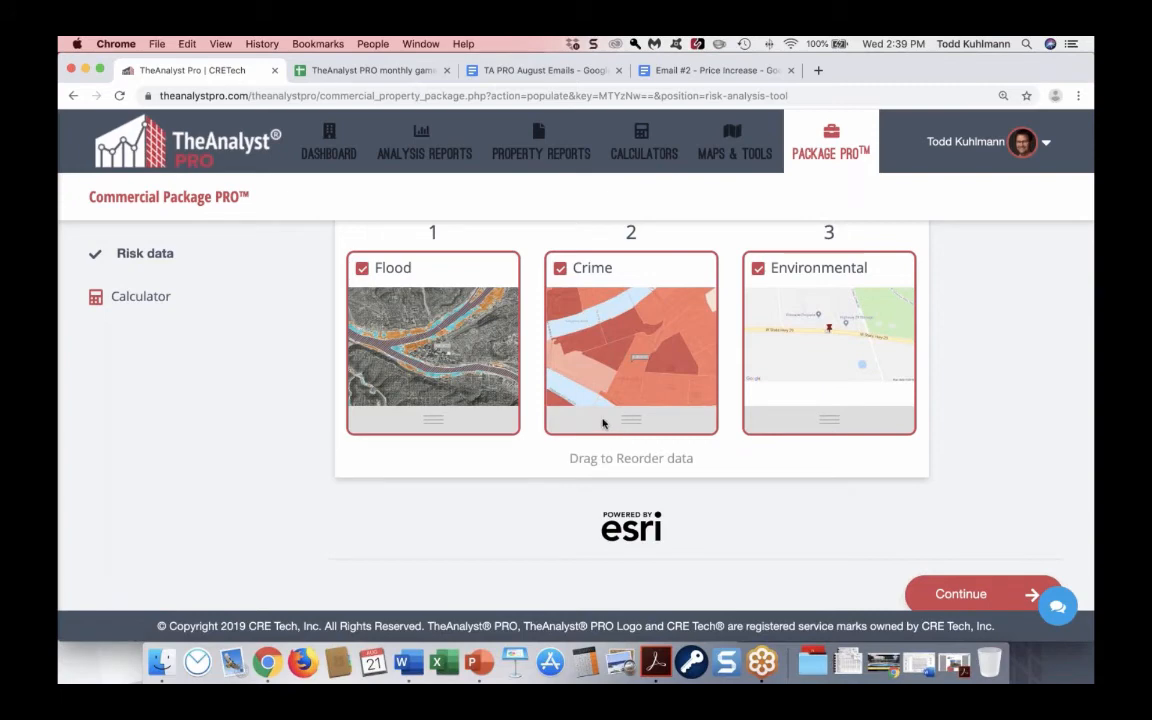
left_click_drag(603, 424, 660, 395)
left_click(969, 600)
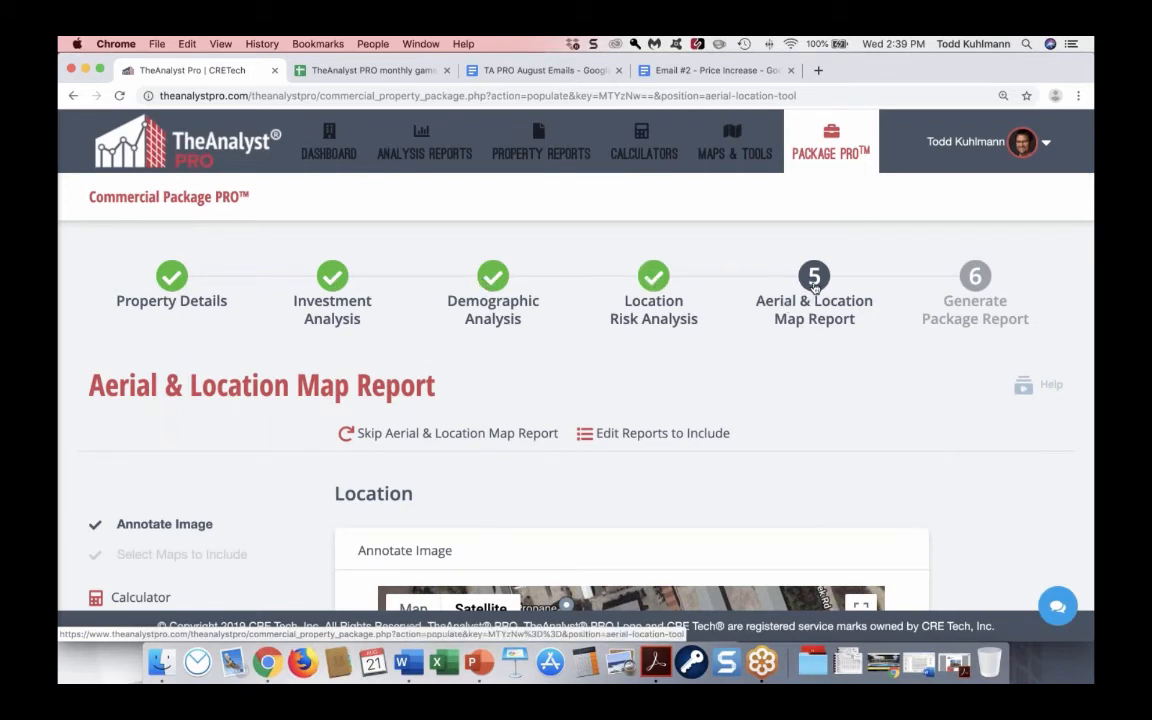
scroll(742, 440, "down", 7)
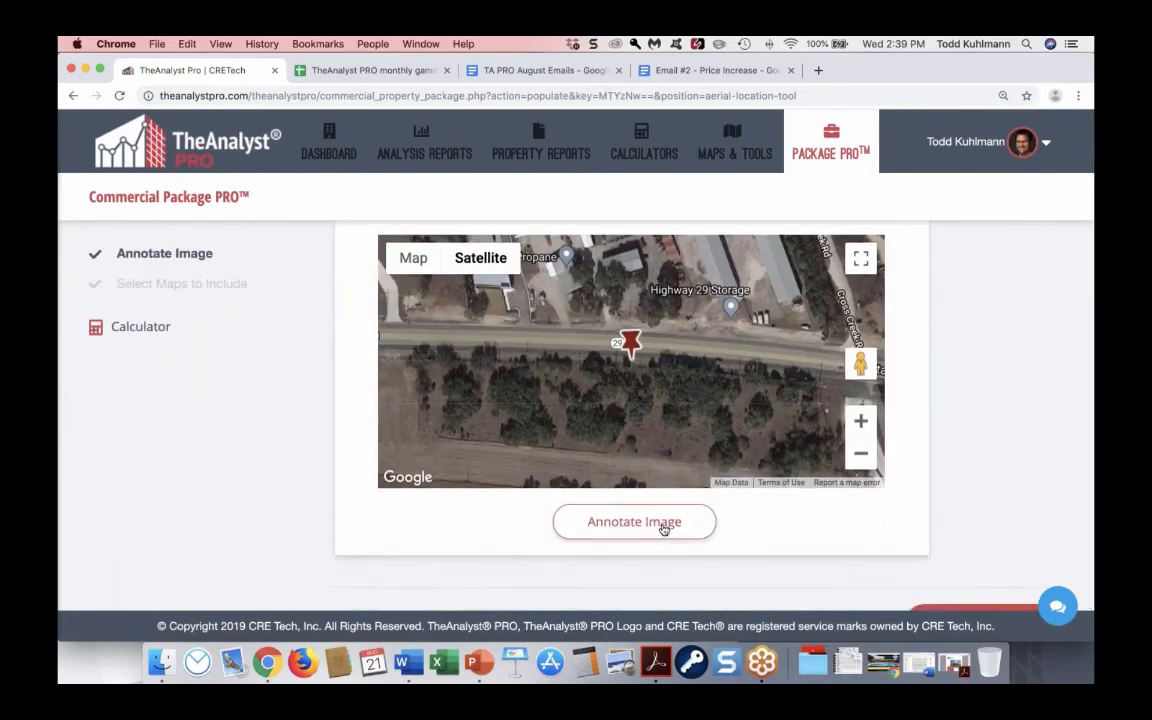
- Draw a yellow four-corner polygon outline around the parcel south of Highway 29
left_click(663, 529)
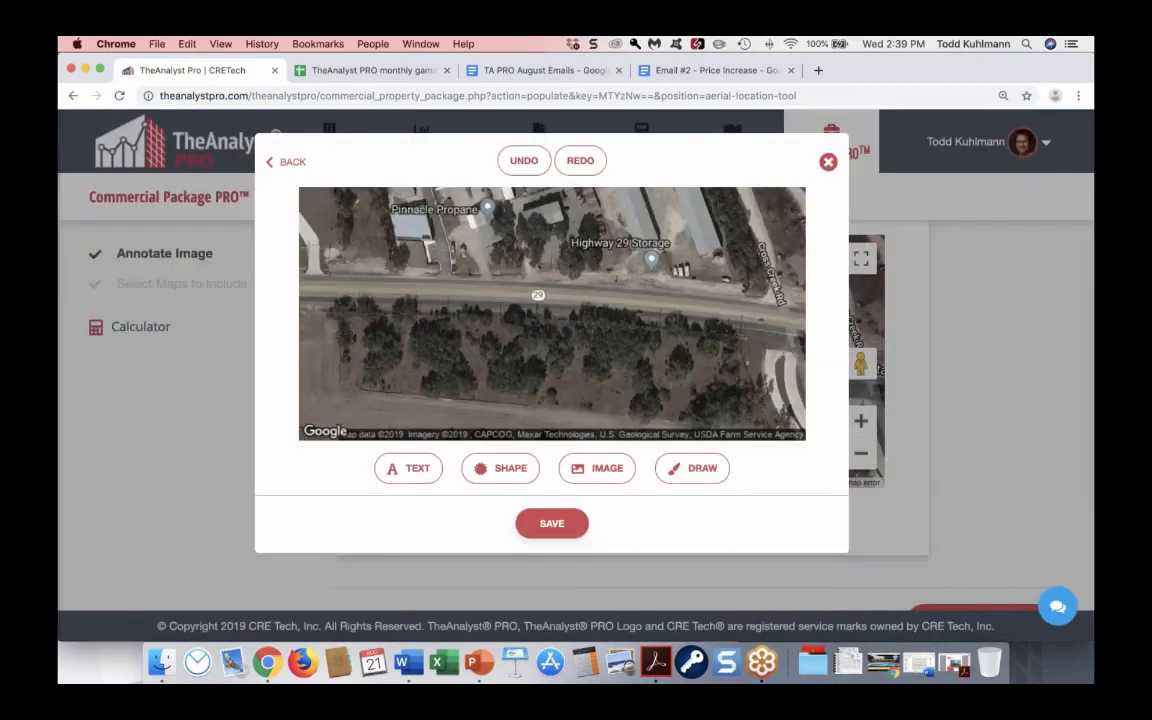
left_click(690, 470)
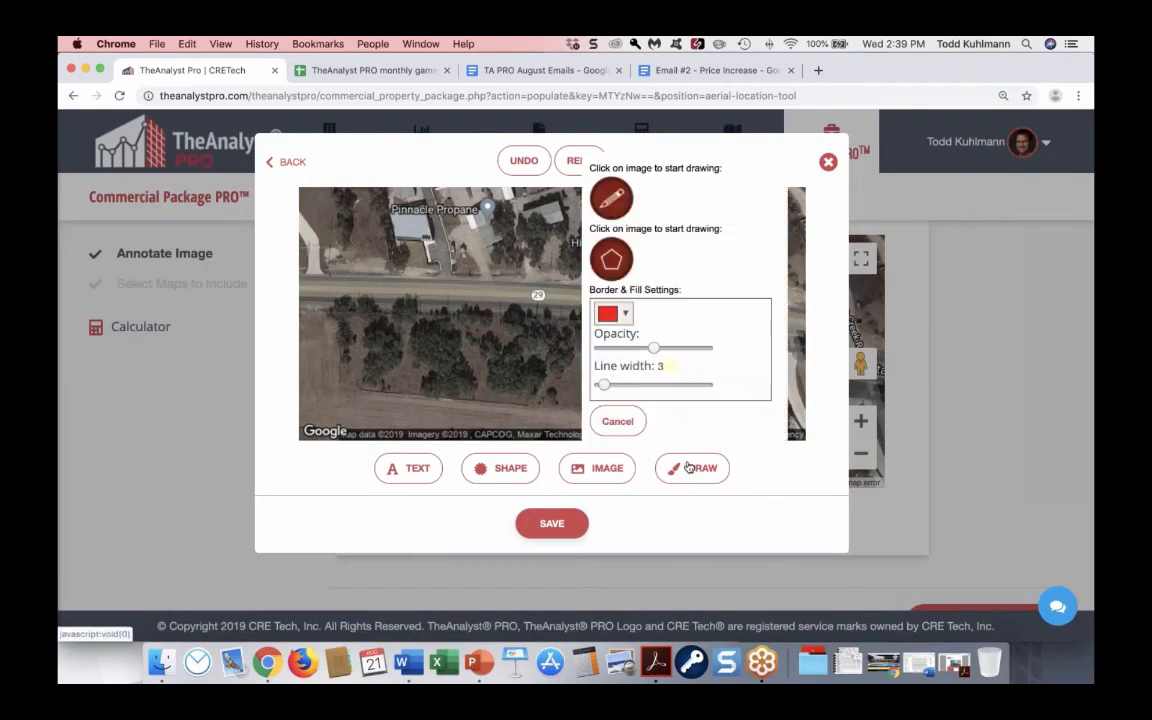
left_click(610, 258)
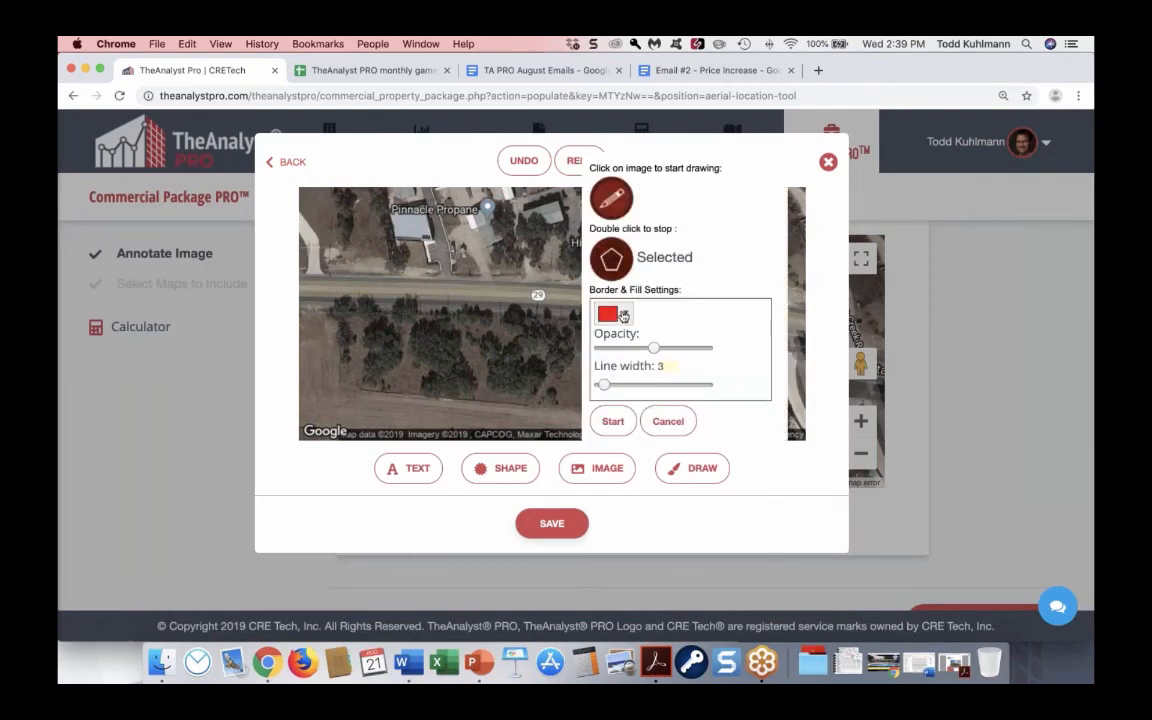
left_click(614, 313)
left_click(609, 430)
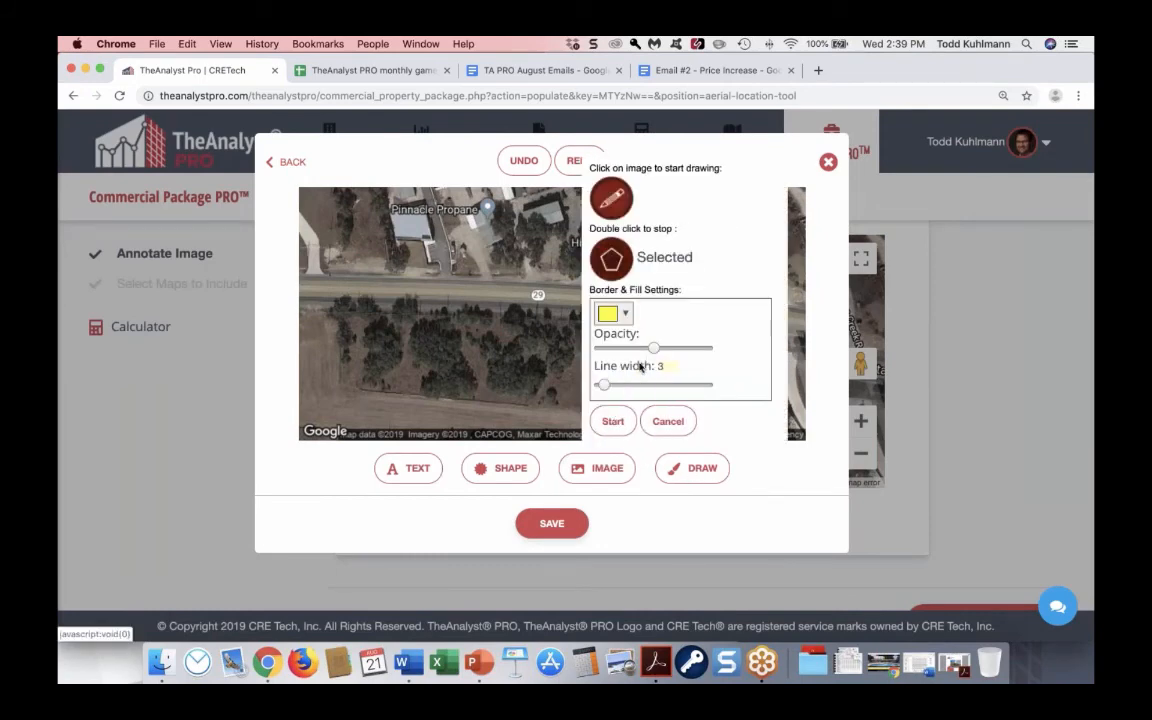
left_click(614, 421)
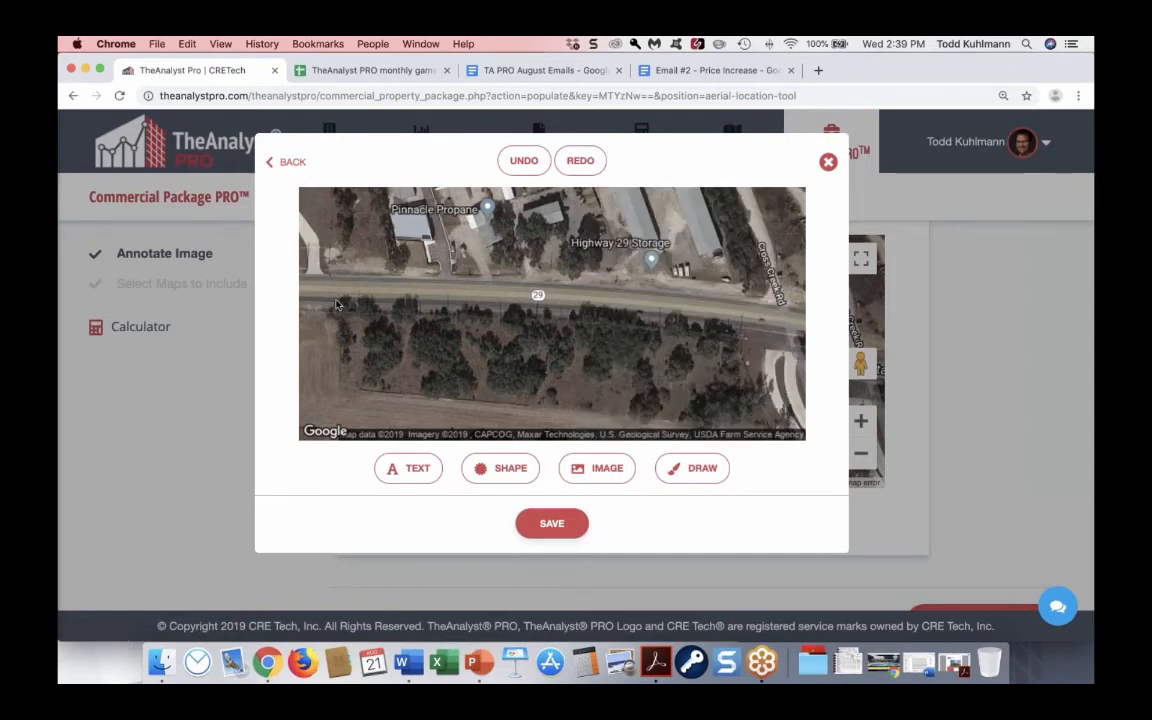
left_click(339, 385)
left_click(738, 427)
left_click(740, 326)
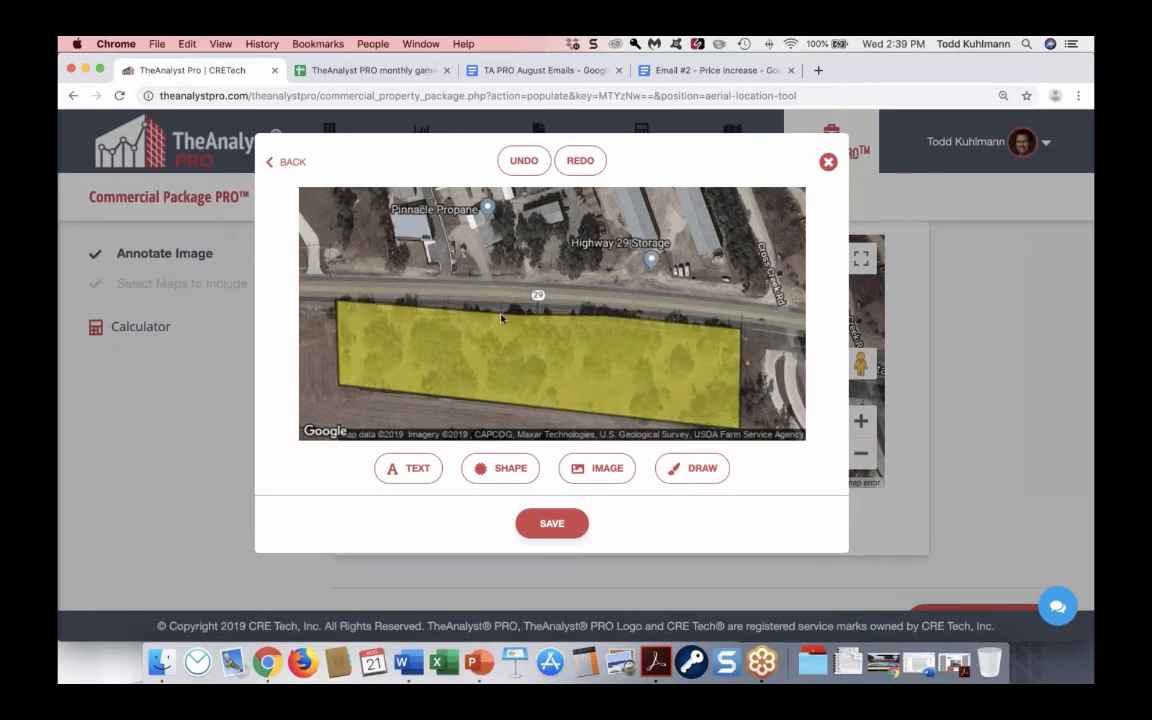
left_click(337, 303)
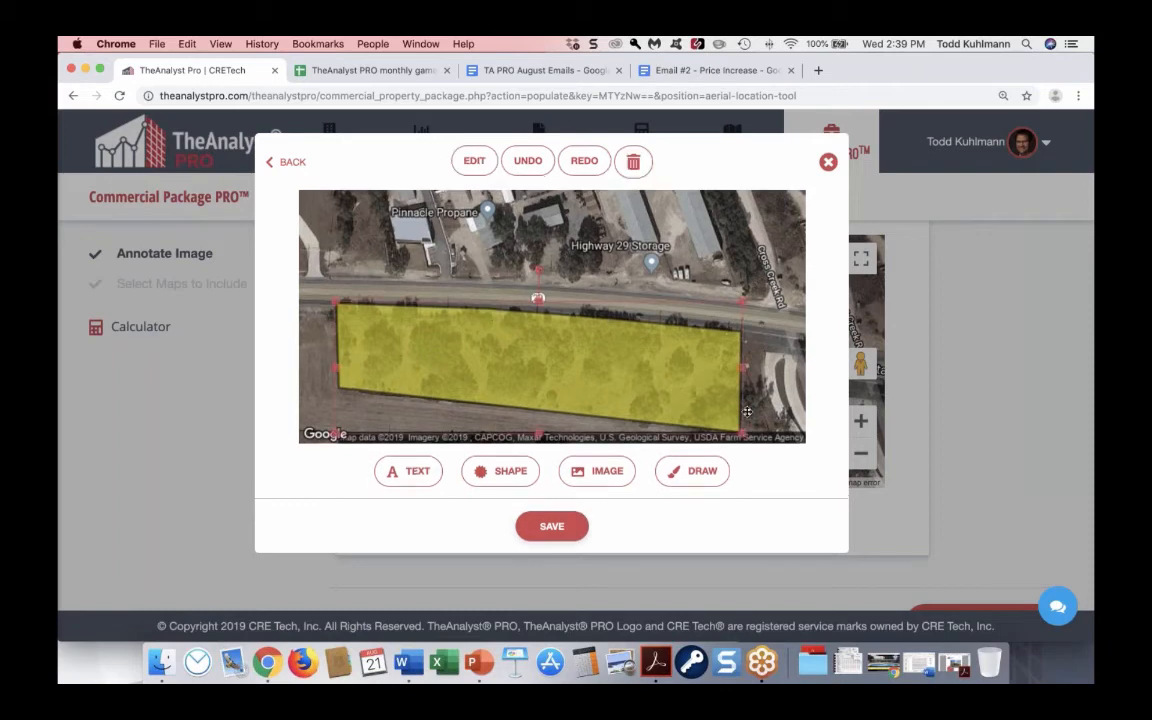
- Insert the building photo inside the yellow parcel and save the annotated map
left_click(599, 470)
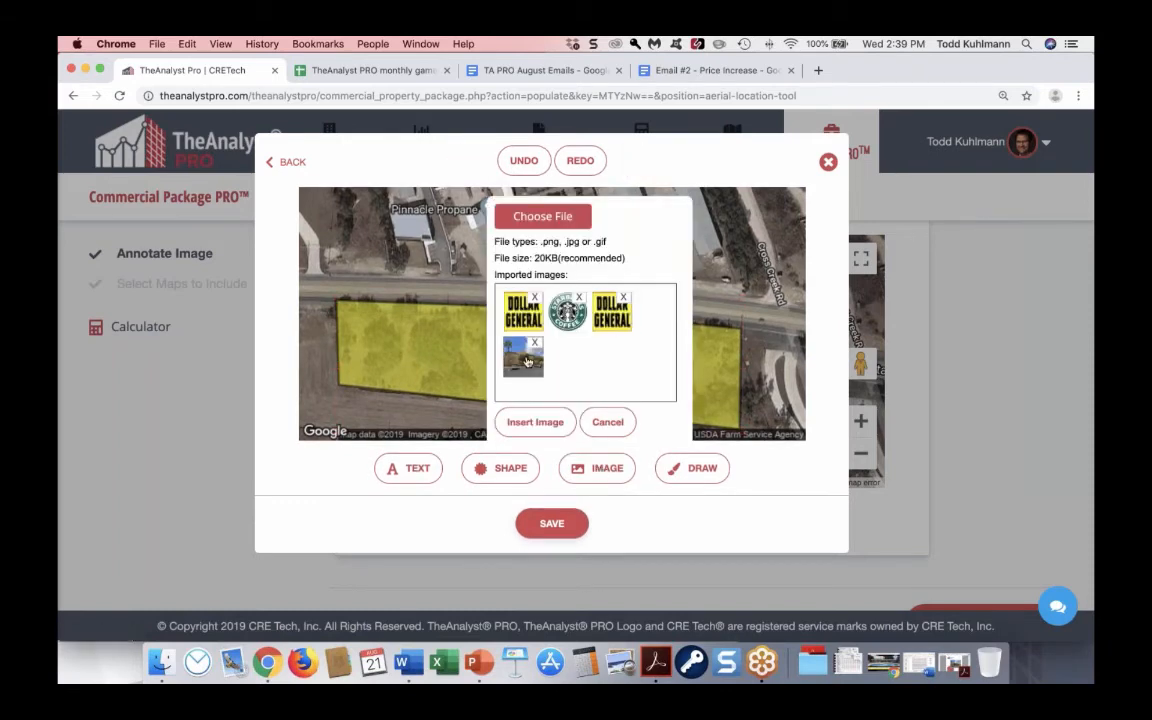
left_click(520, 421)
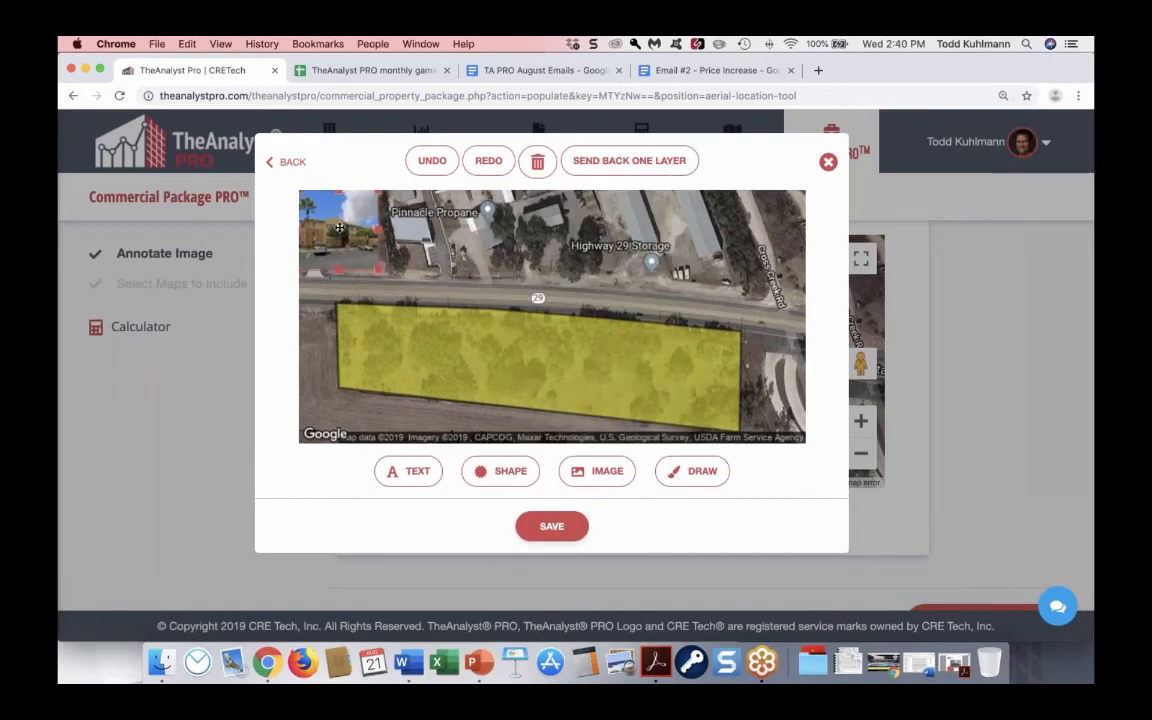
left_click_drag(340, 228, 540, 355)
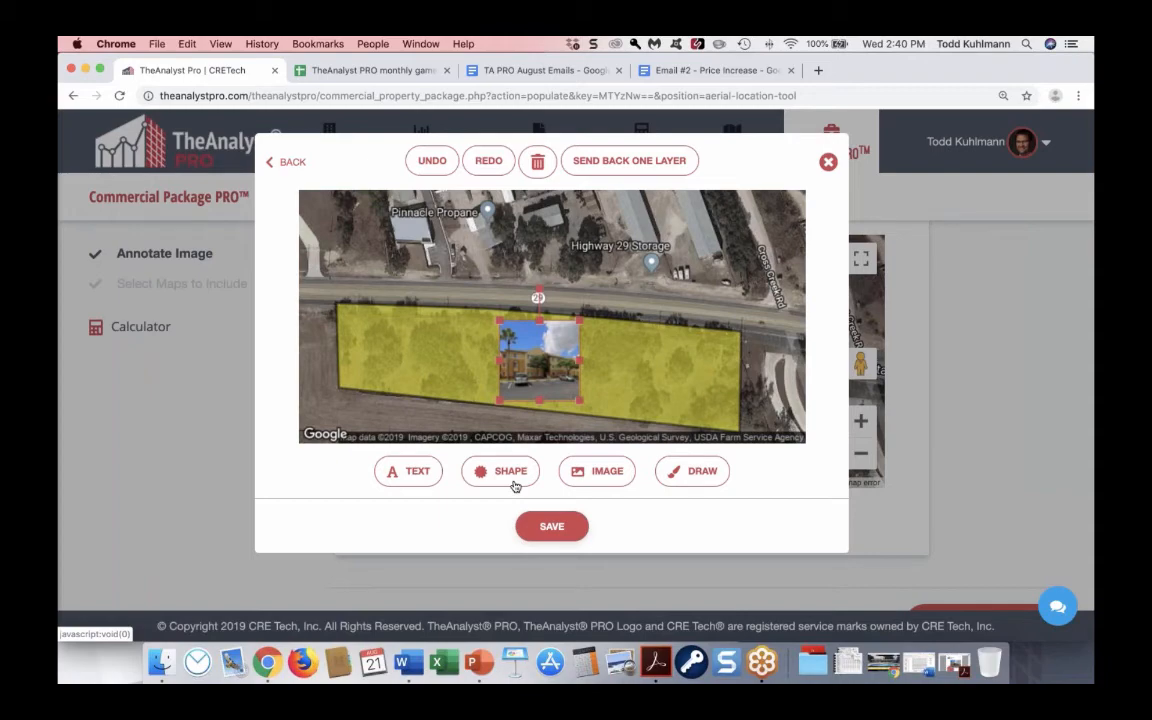
left_click(551, 526)
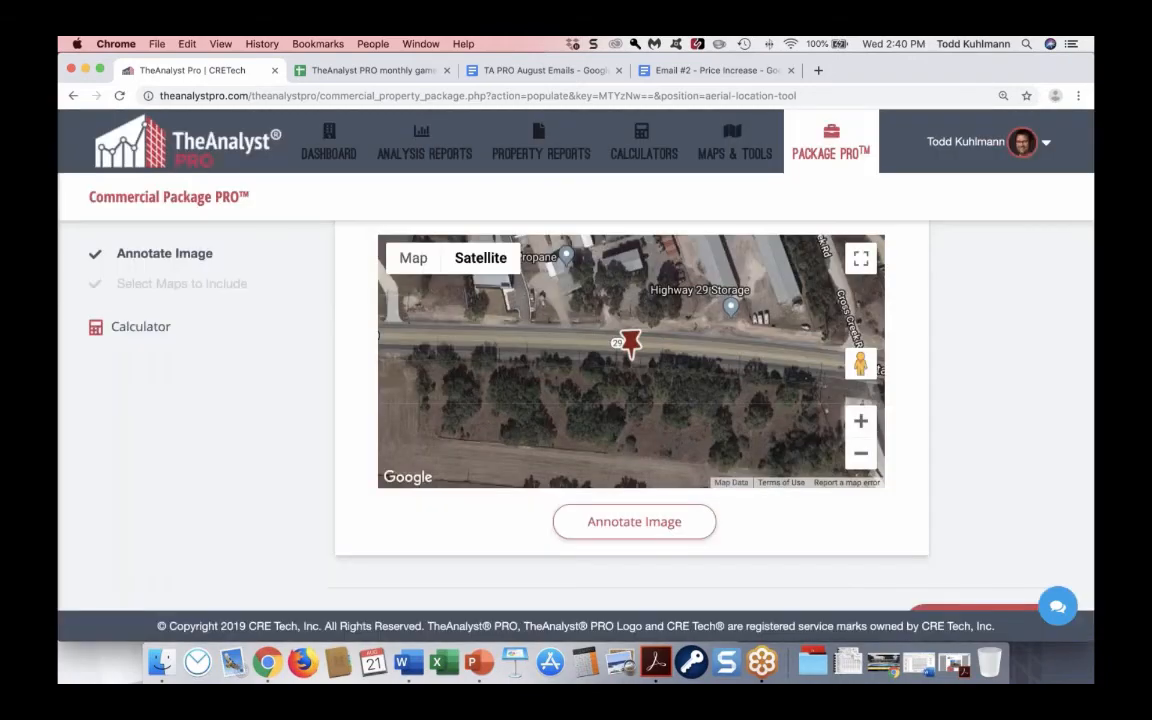
scroll(927, 549, "down", 1)
- Continue to Select Maps to Include, with Area Location and Annotated View both included
left_click(950, 556)
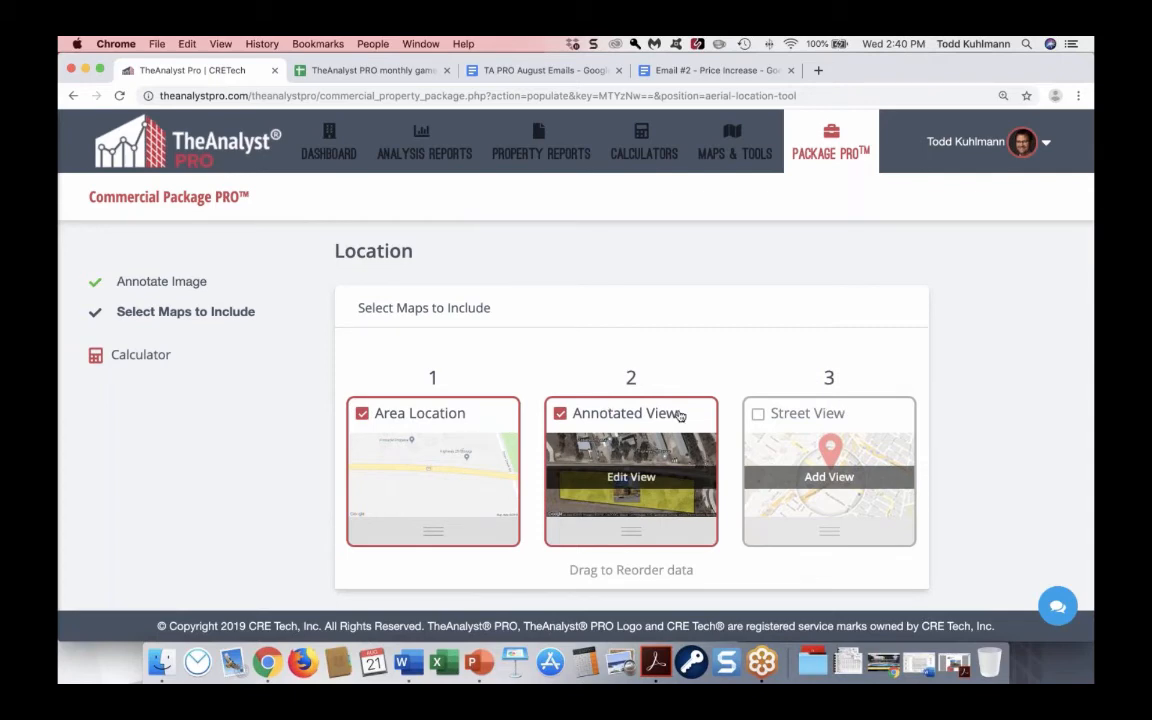
- Capture a Street View facing the wooded lot, shift the crop lower, and accept it
left_click(775, 418)
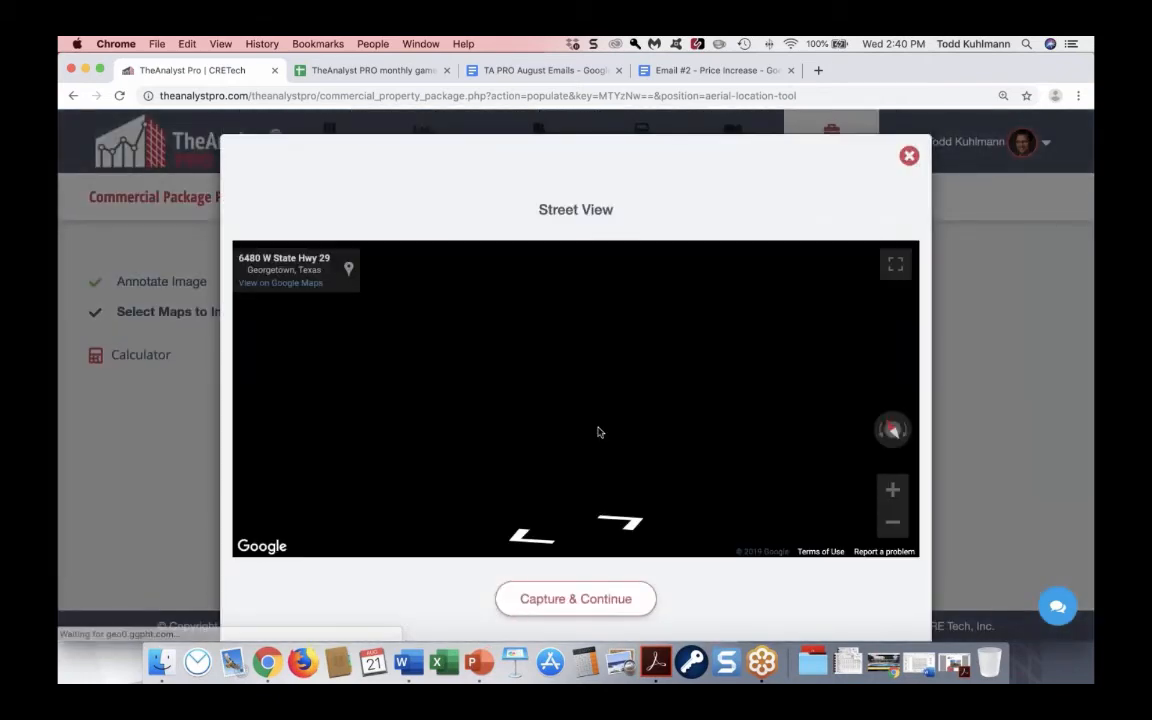
left_click_drag(598, 432, 312, 425)
left_click_drag(577, 428, 319, 404)
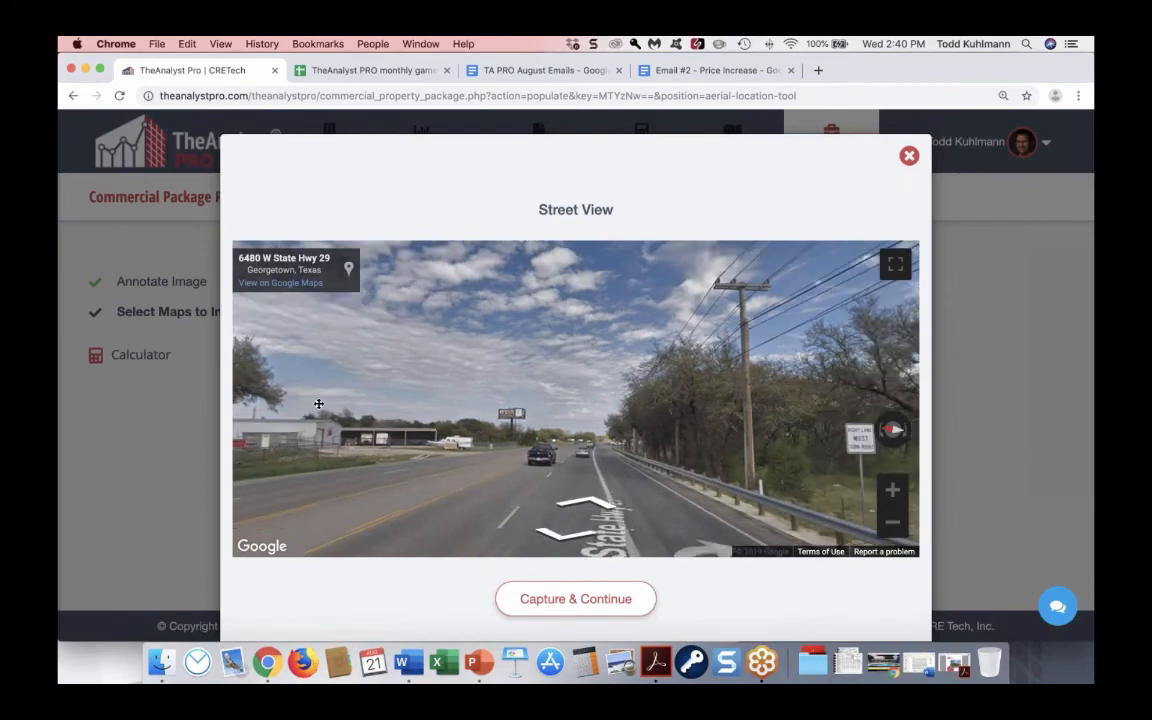
left_click_drag(633, 370, 332, 370)
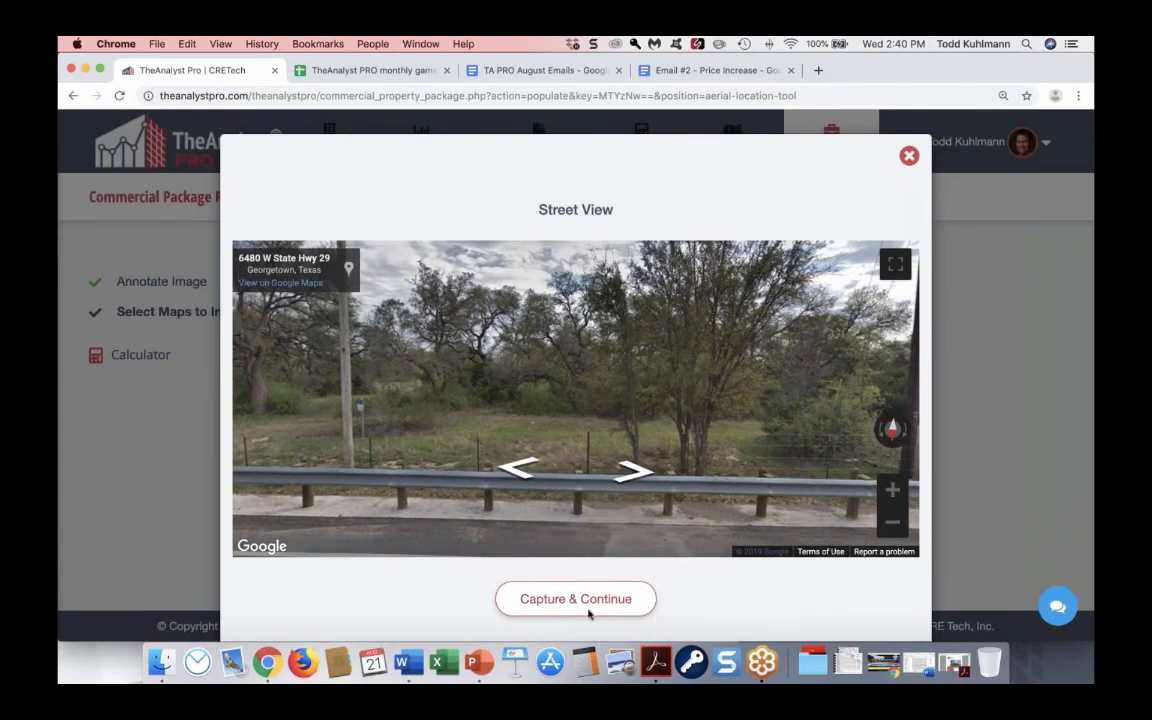
left_click(588, 604)
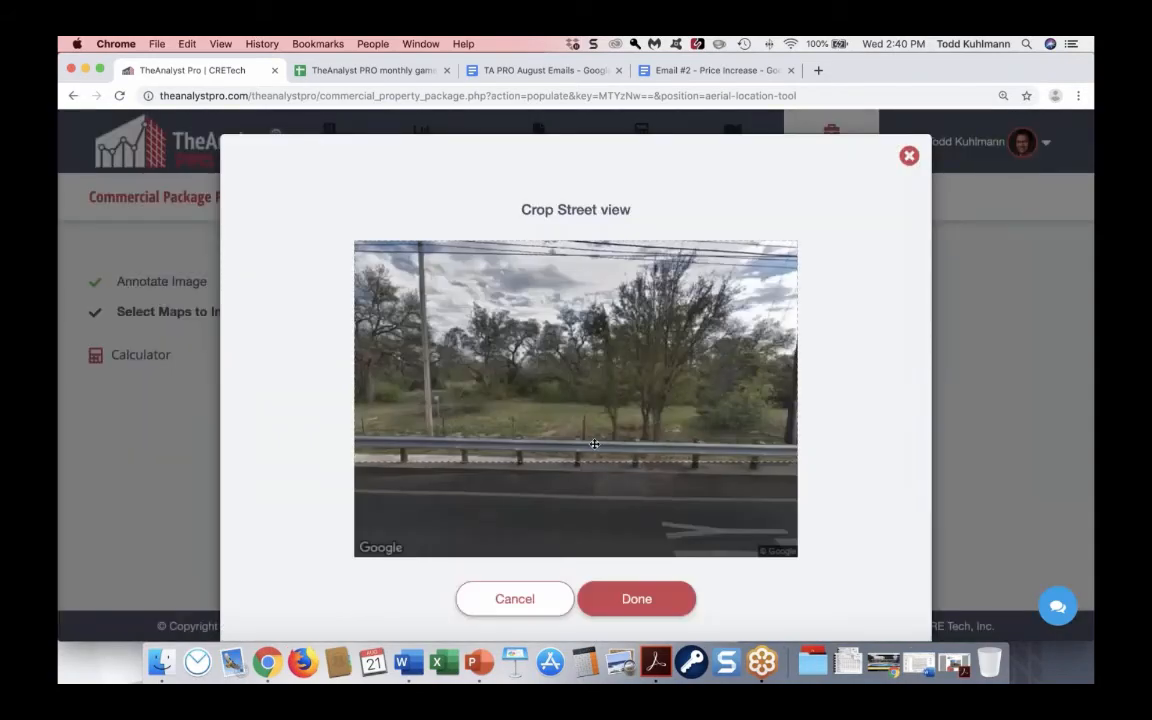
left_click_drag(598, 443, 598, 482)
left_click(636, 598)
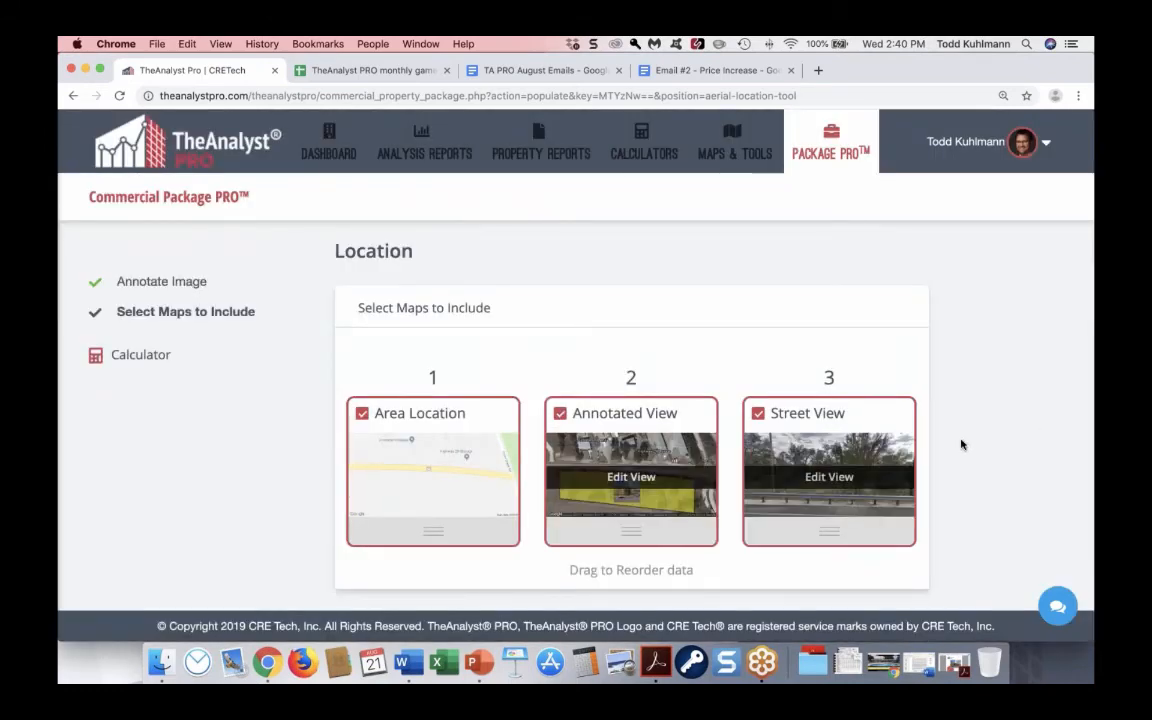
- Order maps as Annotated View, Street View, Area Location, then continue to Add Attachments
scroll(961, 444, "down", 2)
left_click_drag(815, 457, 518, 457)
mouse_move(767, 460)
left_mouse_down()
mouse_move(685, 431)
mouse_move(365, 448)
mouse_move(589, 450)
left_mouse_up()
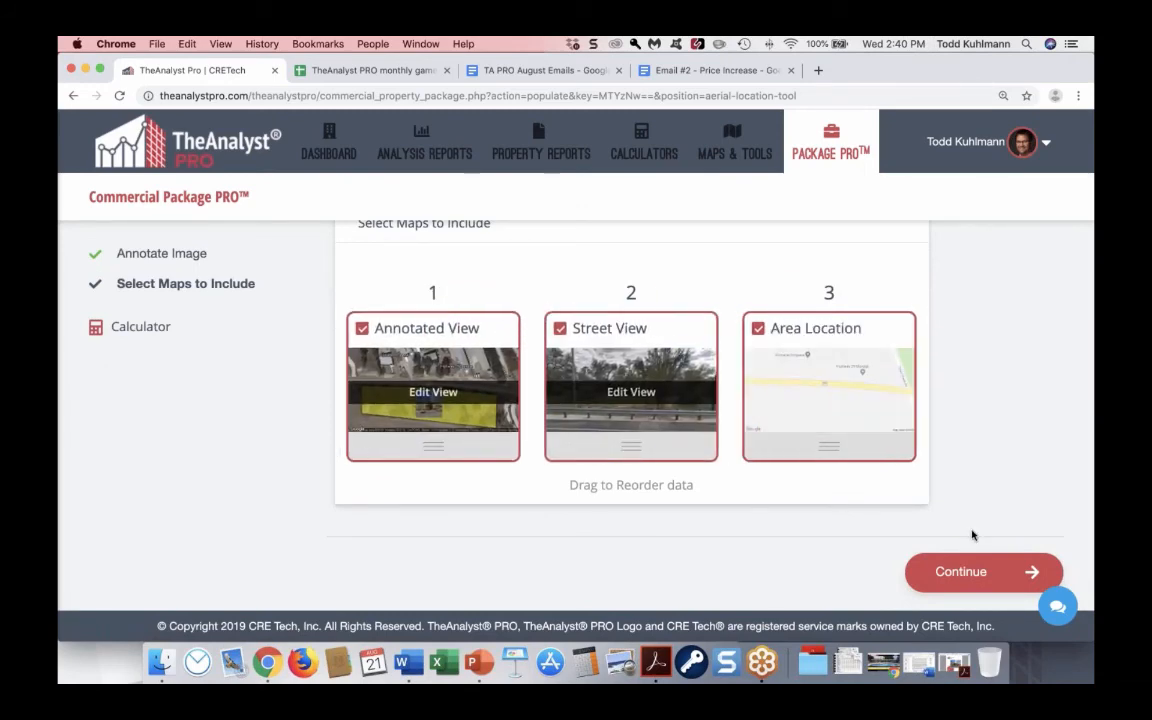
left_click(957, 571)
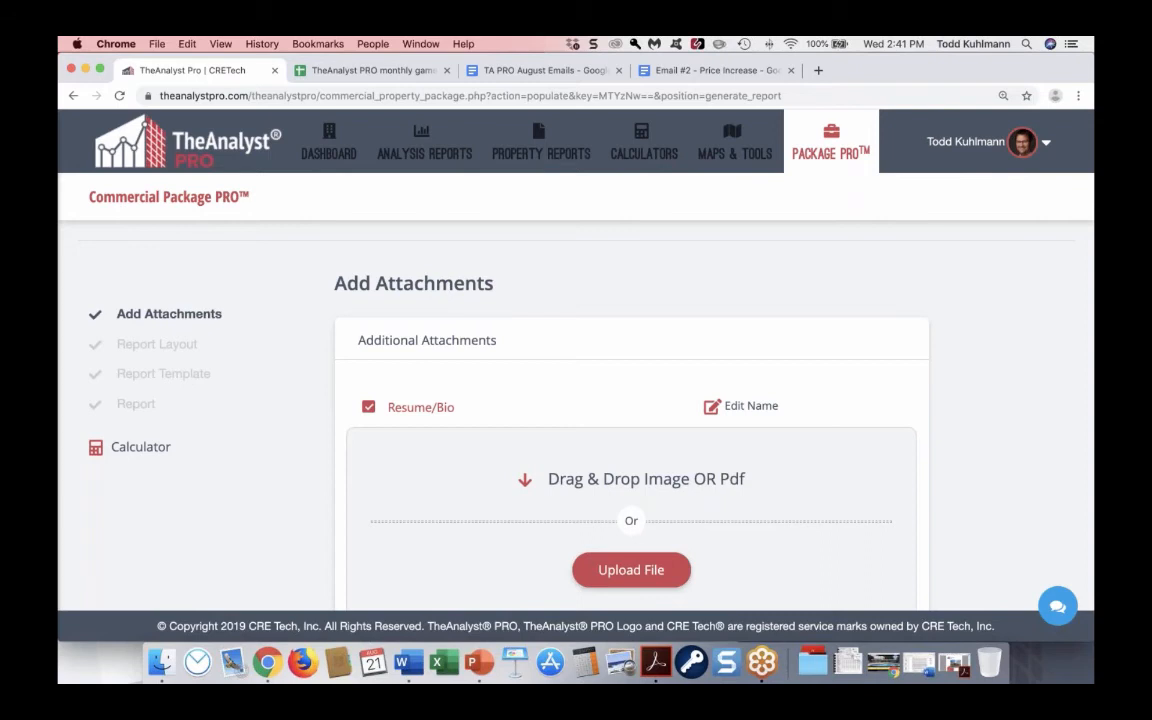
- Skip attachments and continue to the Report Layout section list
scroll(640, 440, "down", 1)
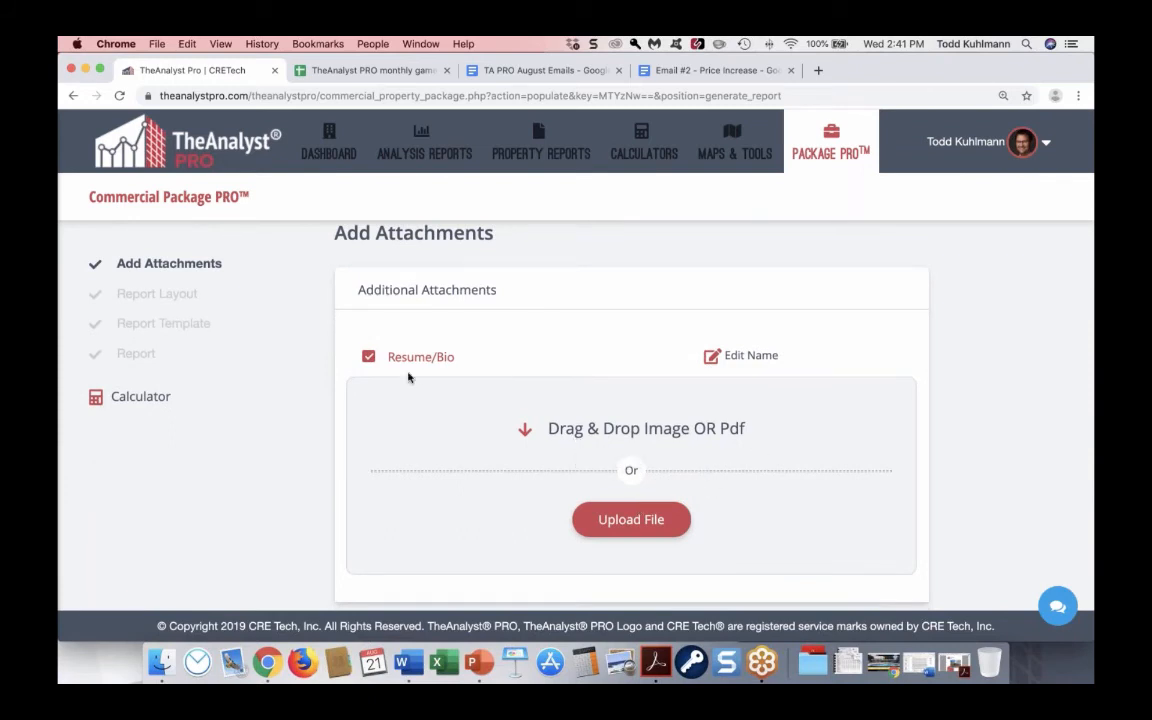
scroll(408, 377, "down", 2)
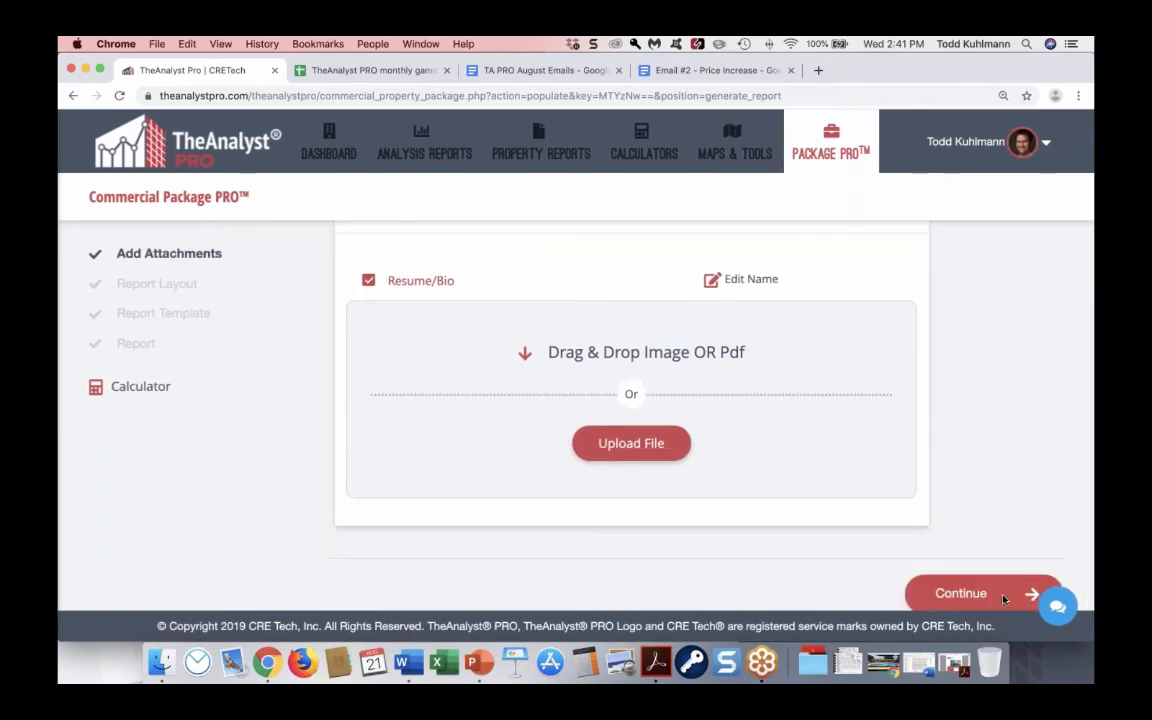
left_click(1002, 597)
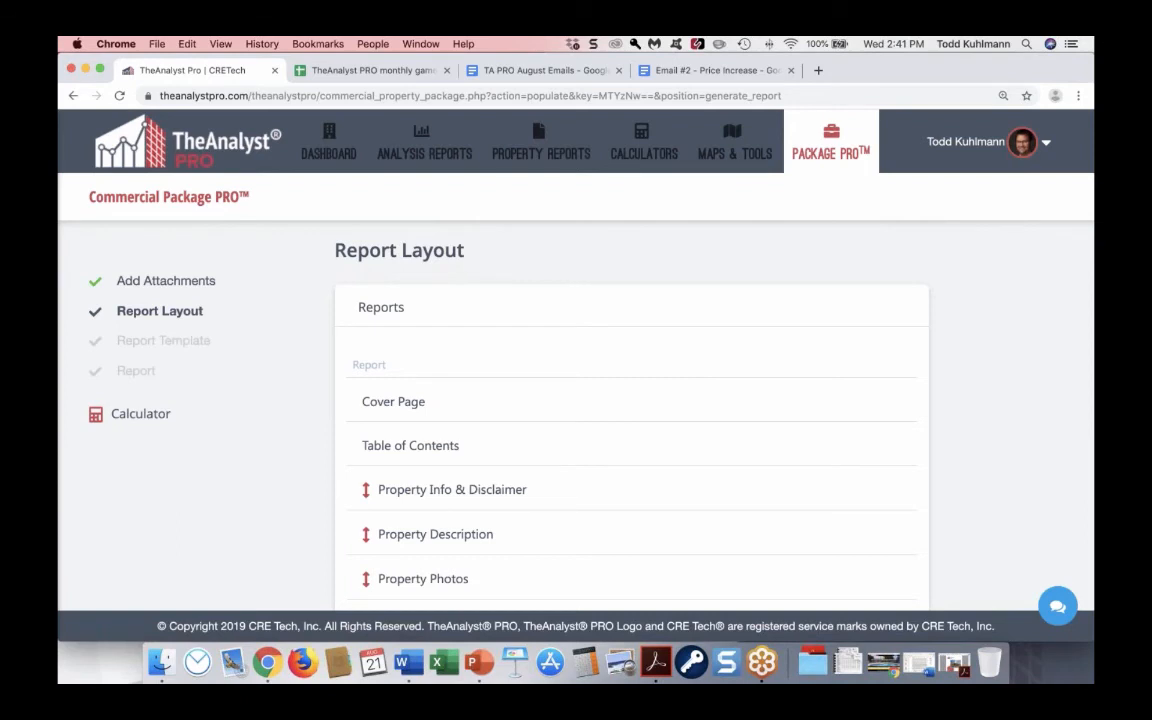
- Place the Aerial & Location Report section below Property Photos and continue to Report Template
scroll(532, 314, "down", 3)
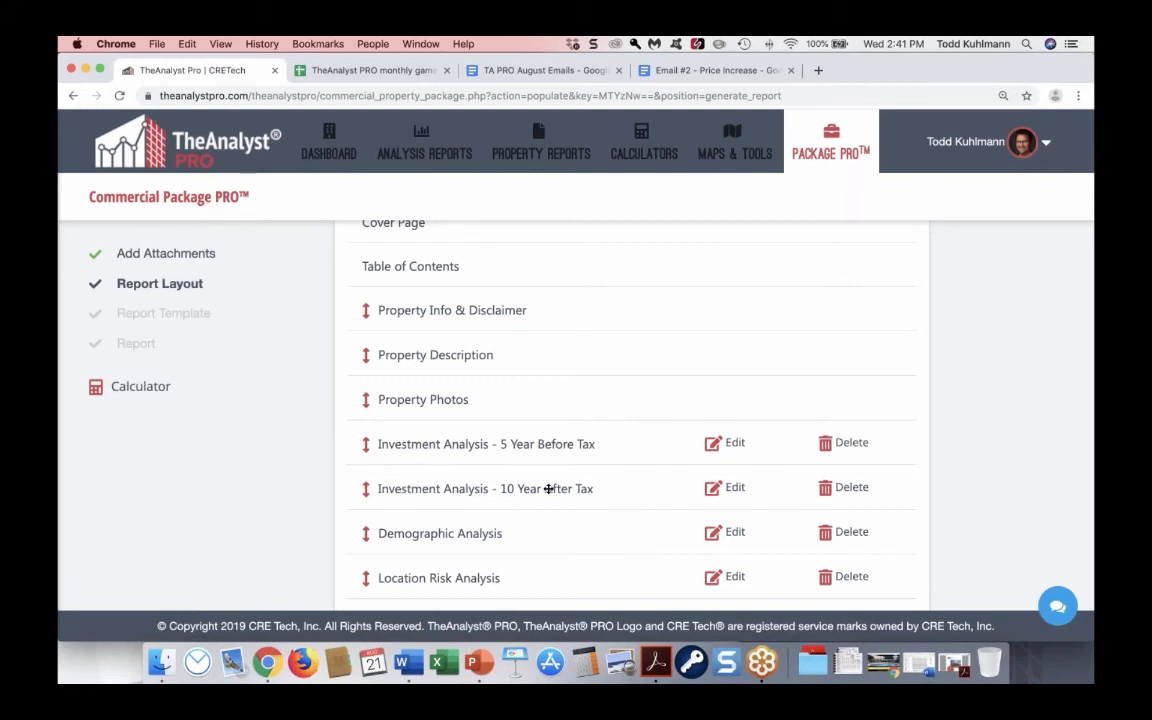
scroll(548, 488, "down", 2)
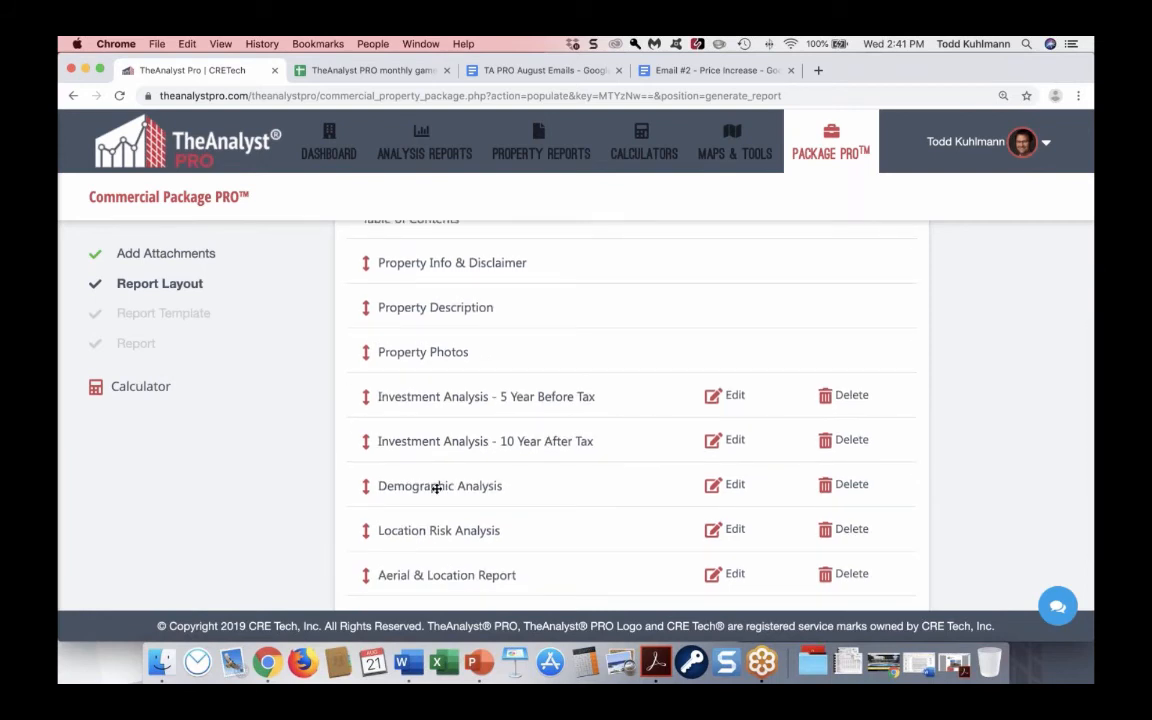
scroll(416, 535, "down", 1)
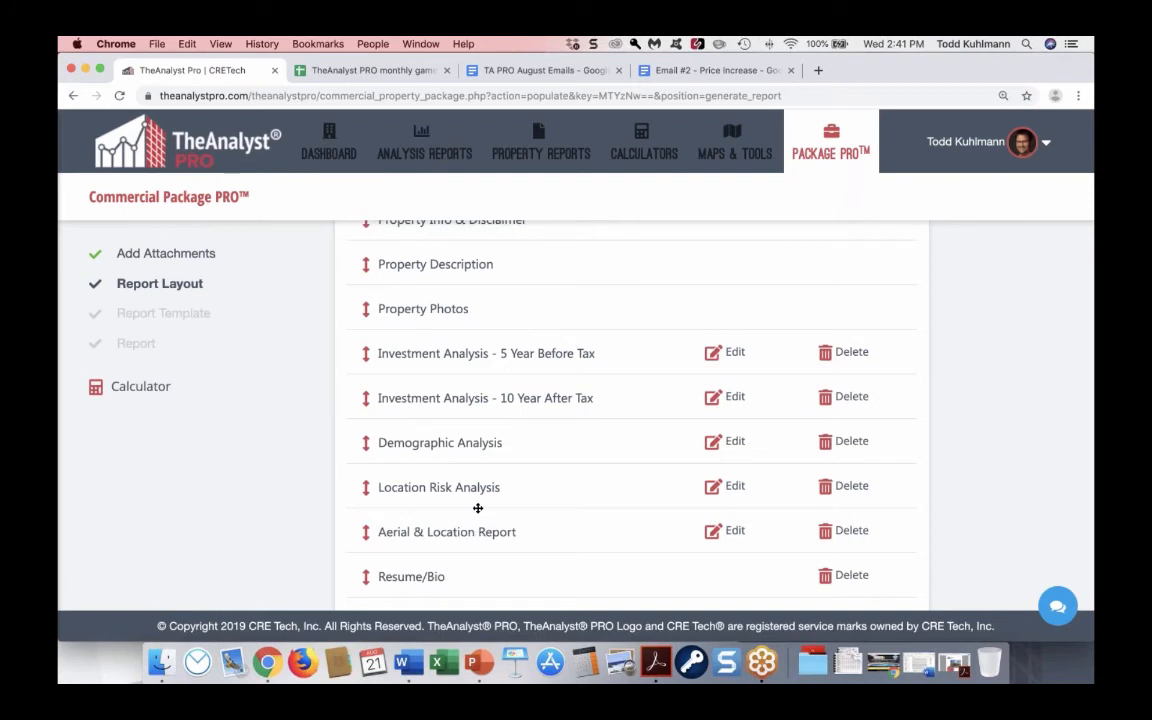
left_click_drag(364, 496, 370, 339)
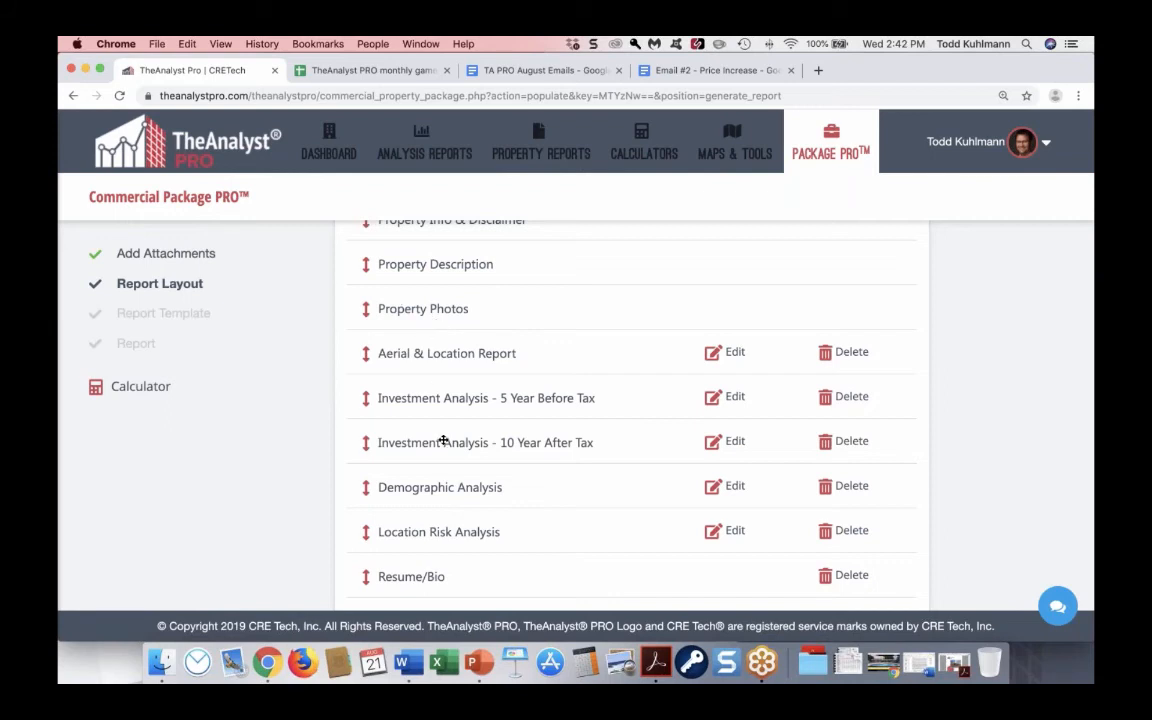
scroll(443, 441, "down", 3)
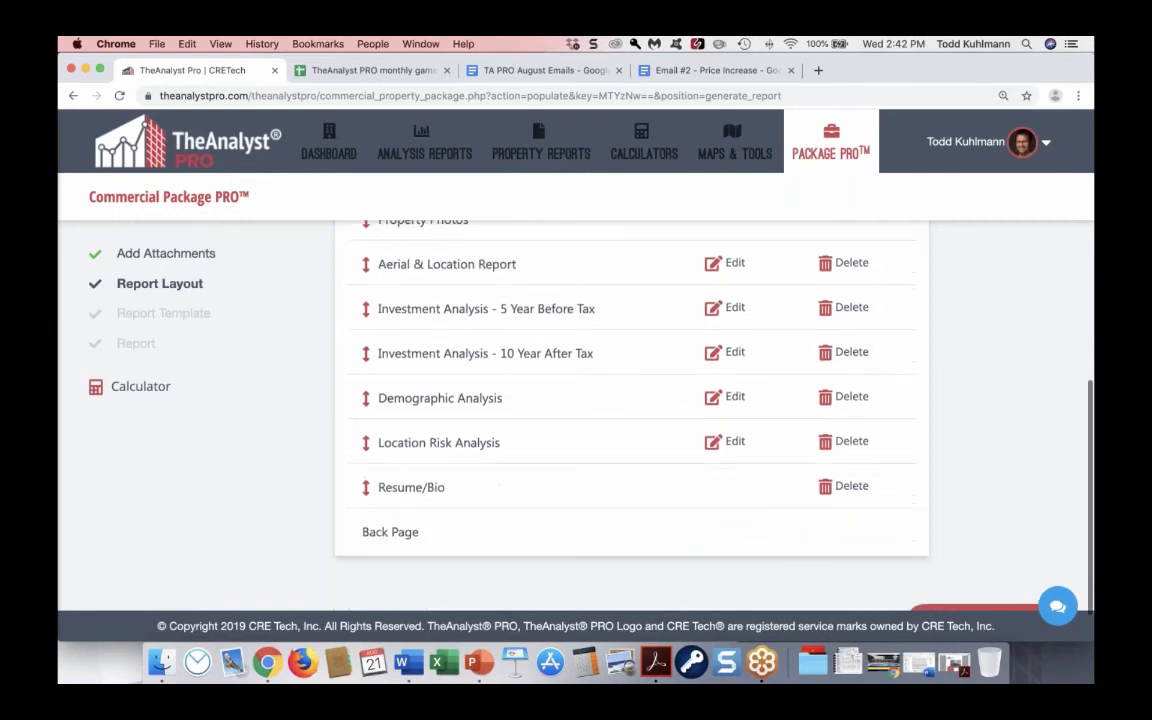
scroll(631, 400, "down", 1)
scroll(631, 400, "up", 3)
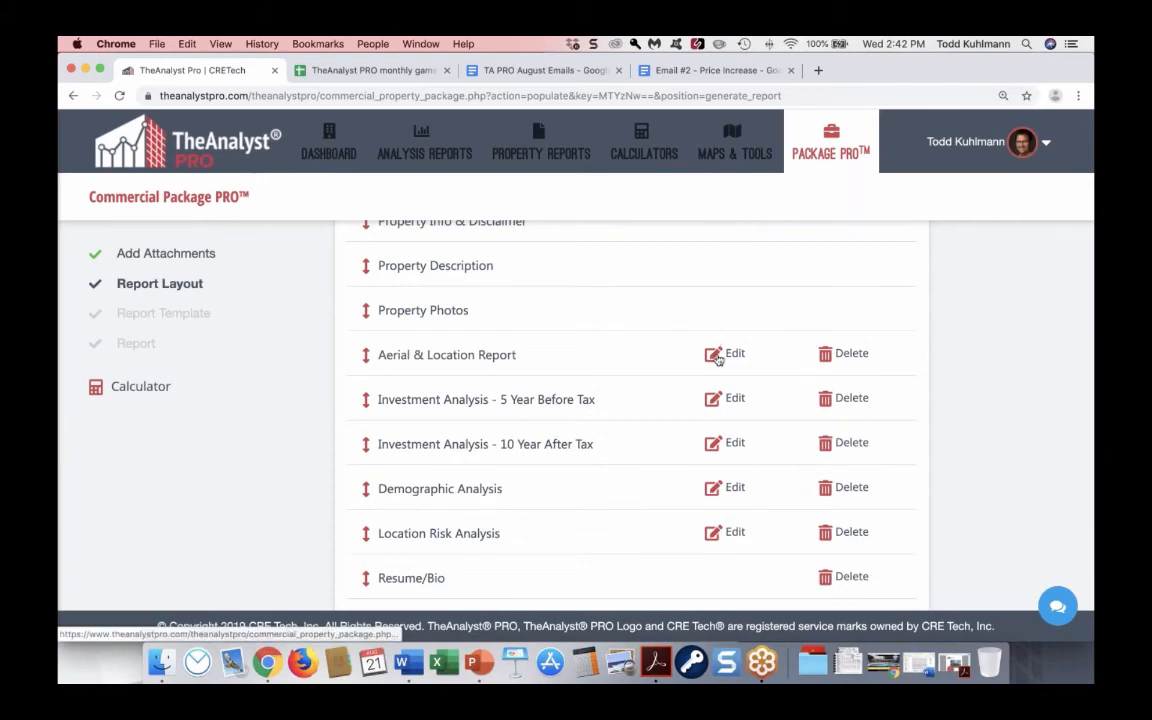
scroll(717, 358, "down", 5)
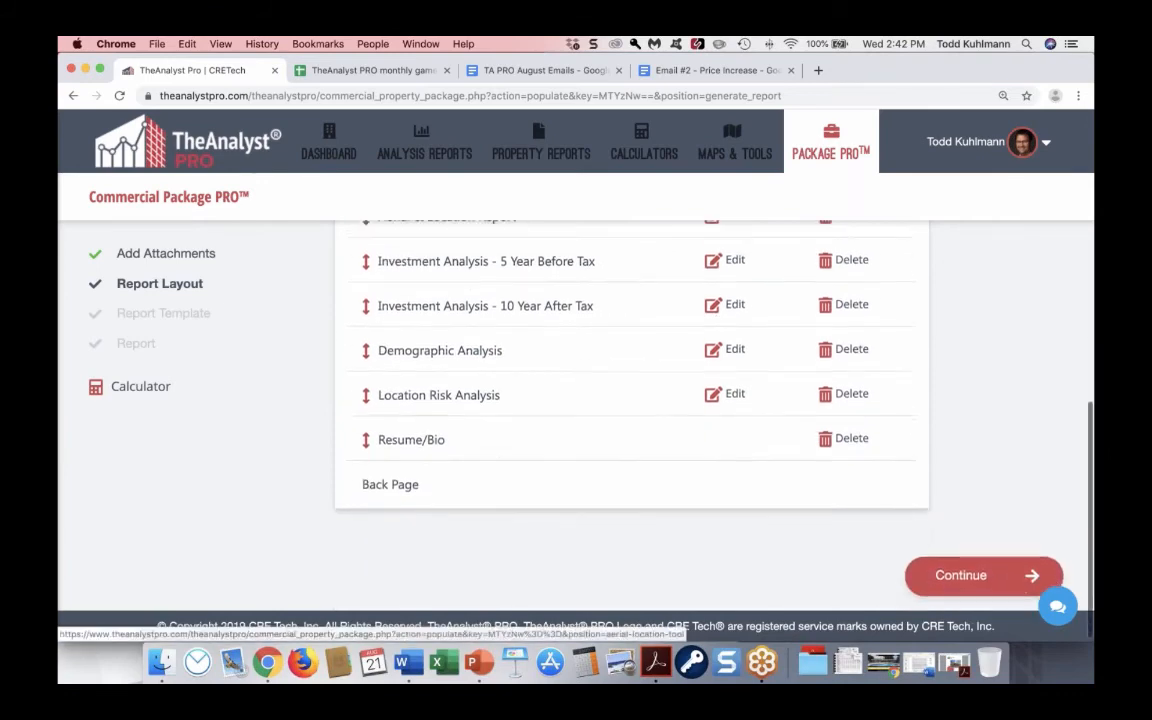
left_click(969, 581)
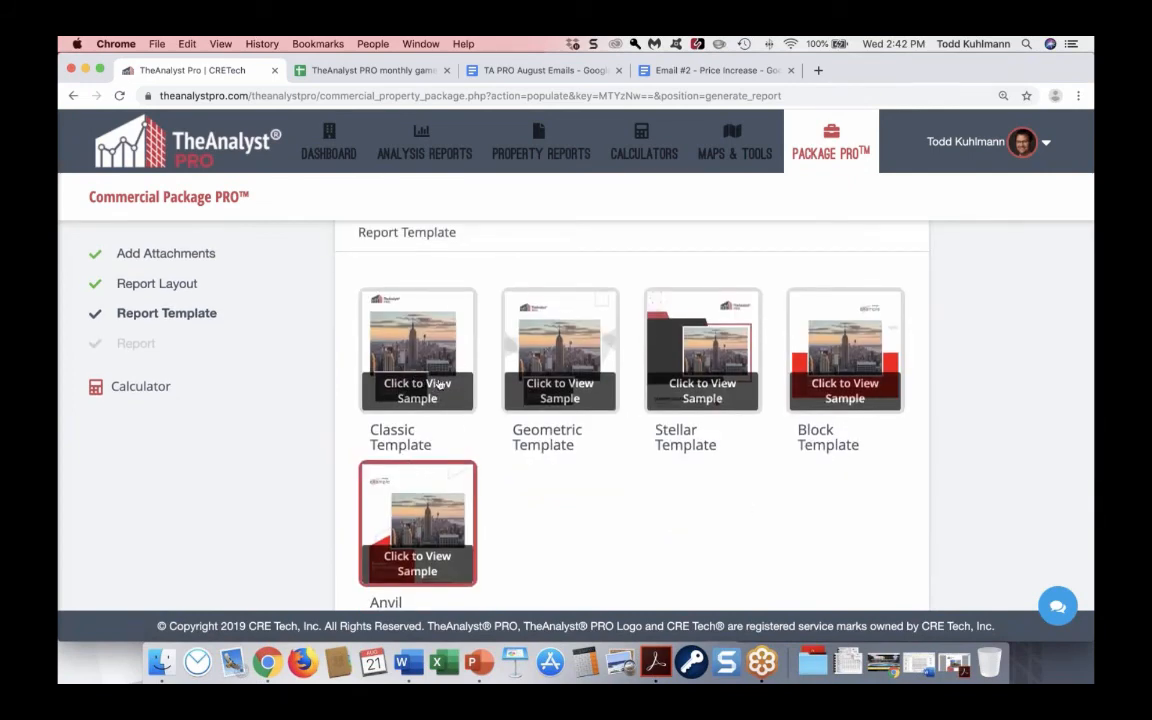
- Keep the Anvil template with custom accent colour c94b4f and continue to the Report step
scroll(544, 497, "down", 3)
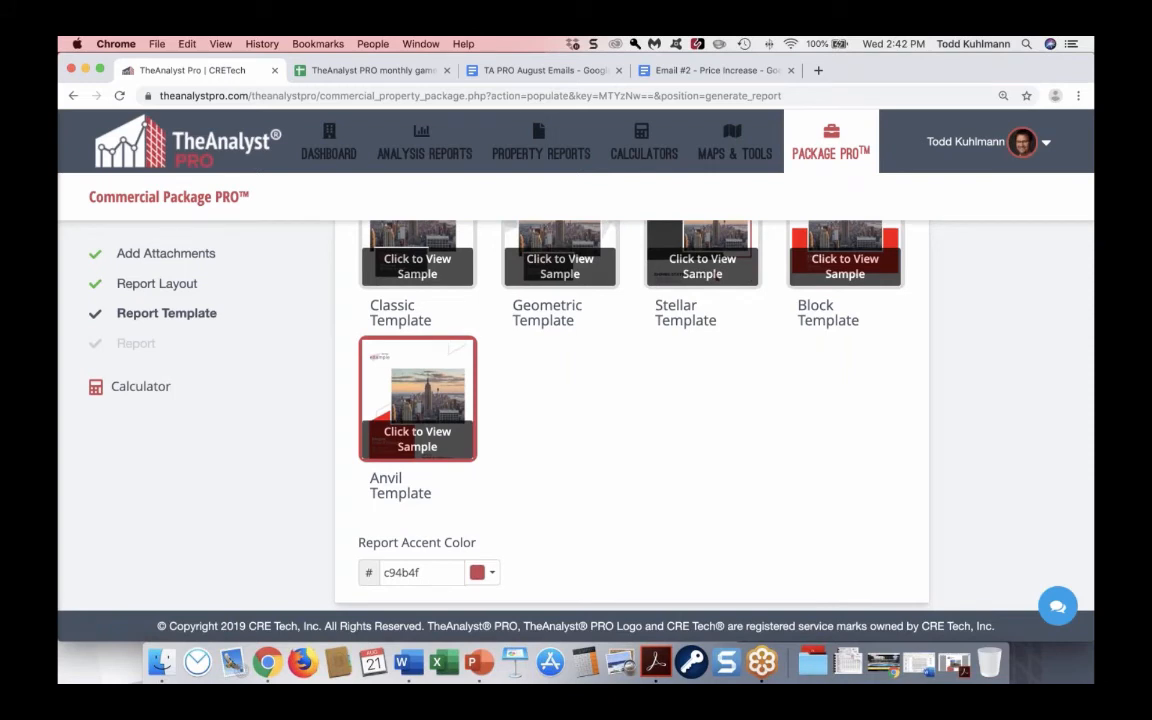
scroll(447, 558, "down", 2)
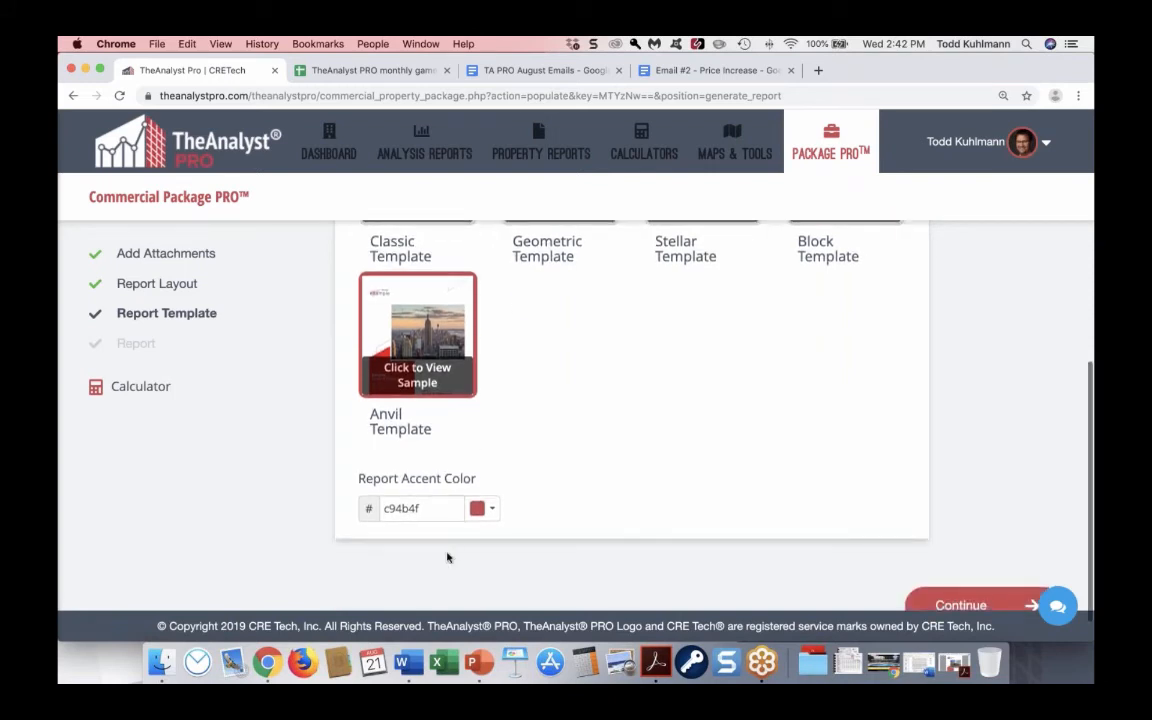
left_click(478, 508)
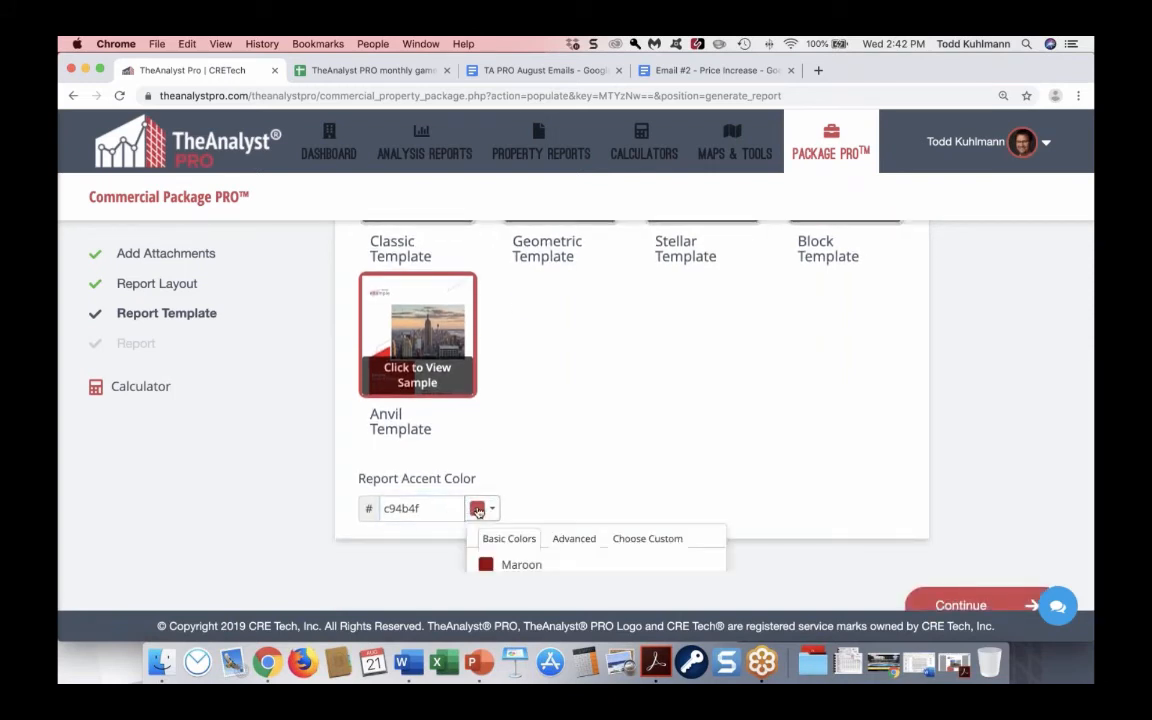
scroll(612, 478, "down", 3)
scroll(630, 445, "down", 1)
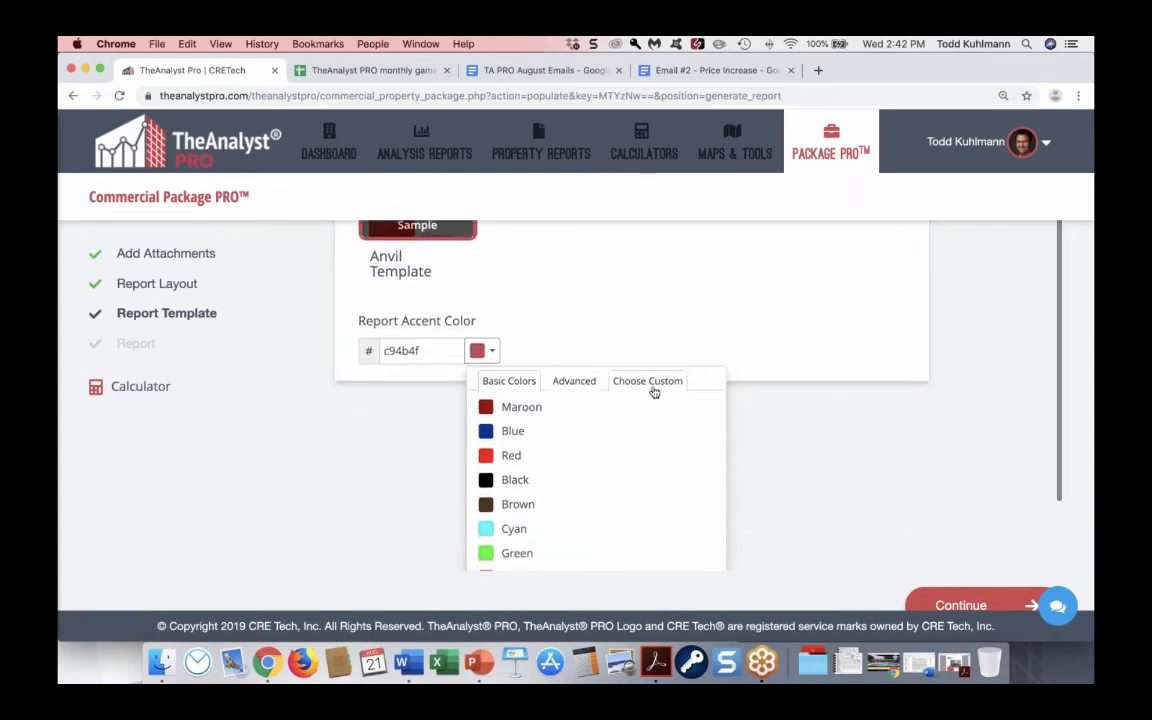
left_click(655, 385)
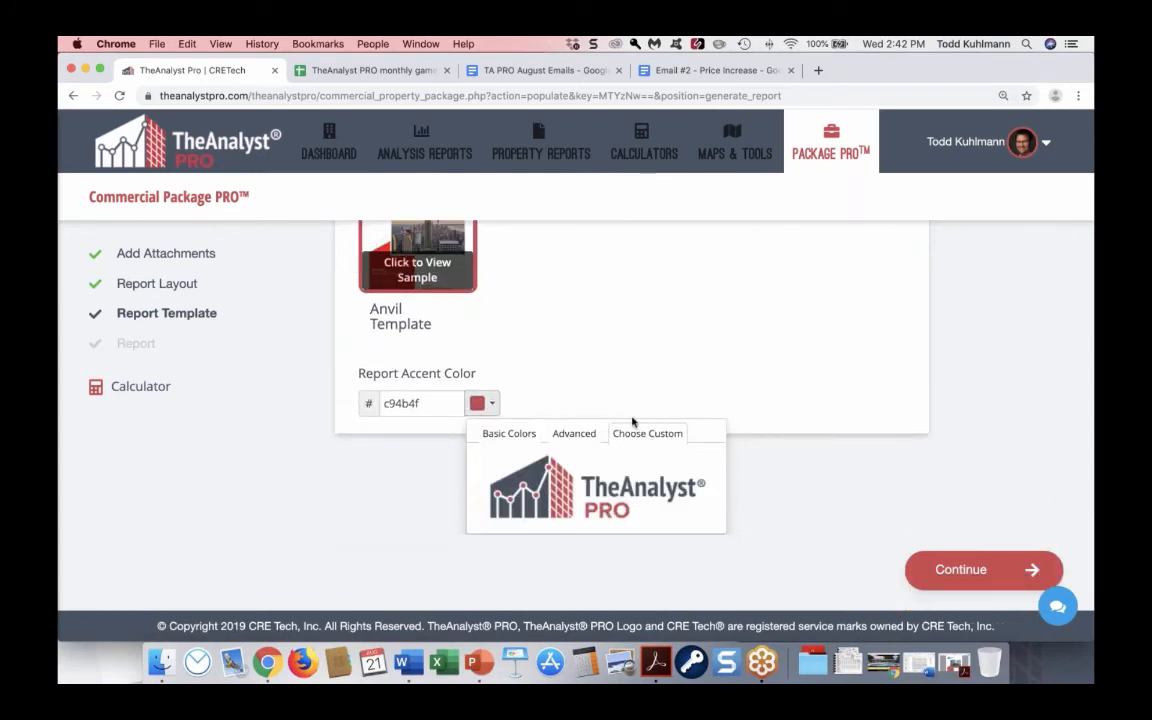
left_click(531, 375)
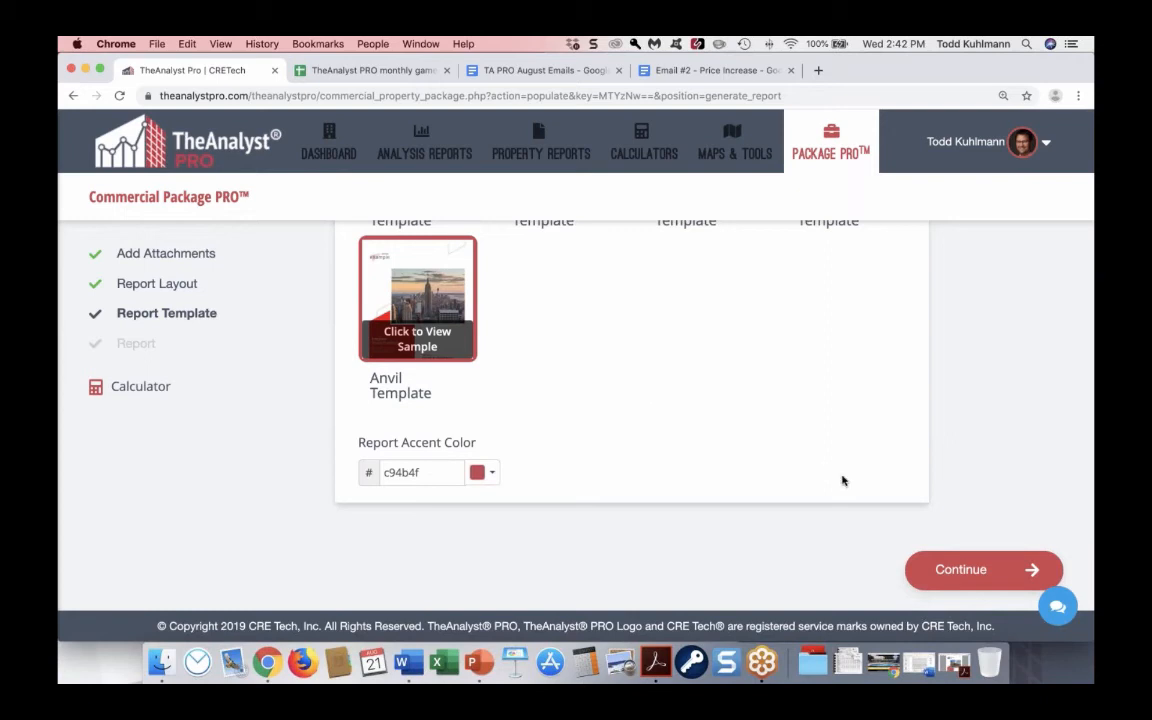
left_click(950, 569)
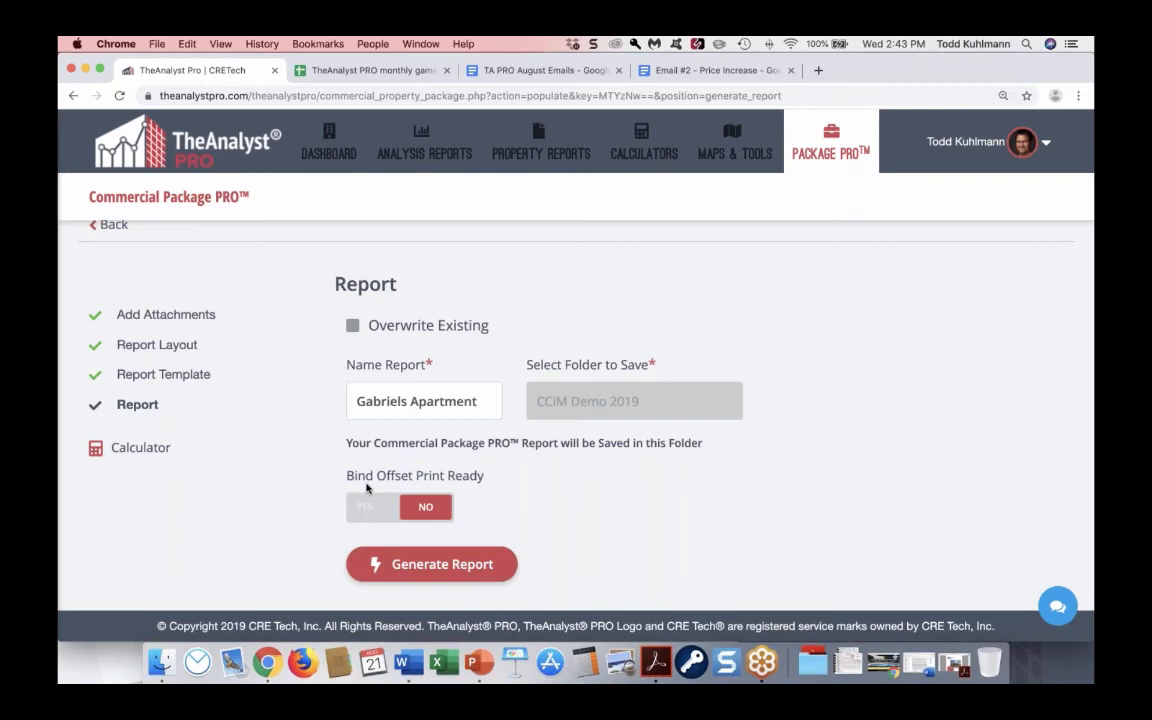
- Generate the Gabriels Apartment report with Bind Offset Print Ready left at NO
left_click(375, 507)
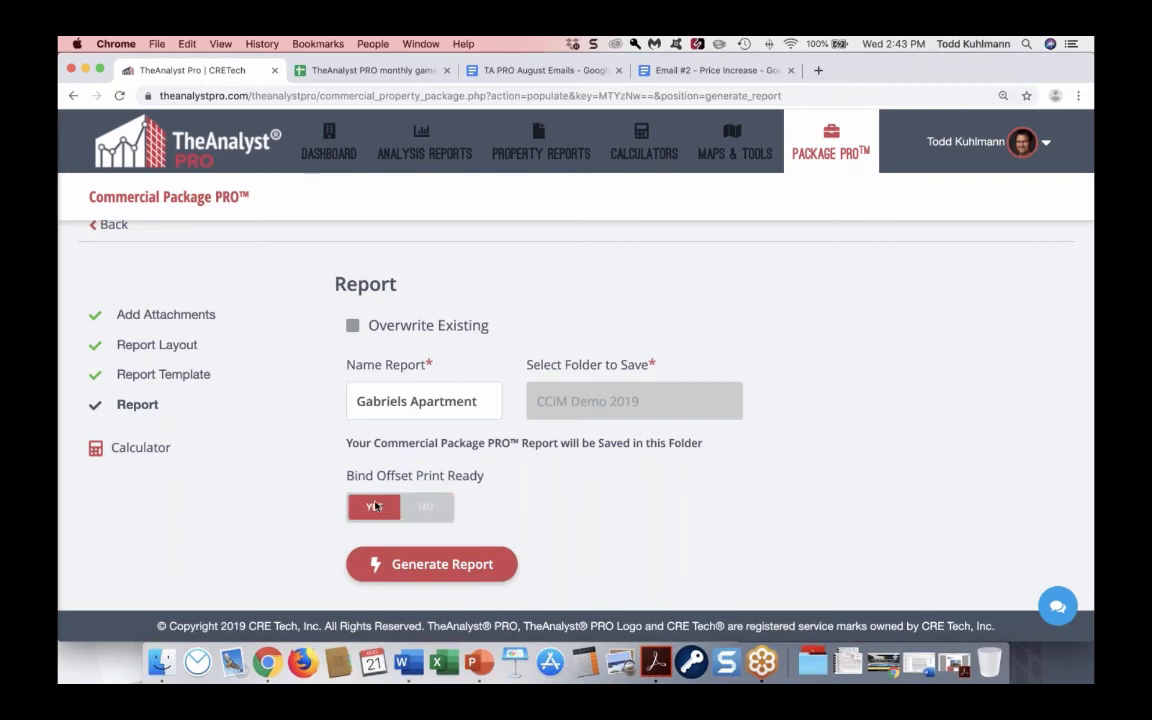
left_click(424, 506)
left_click(406, 563)
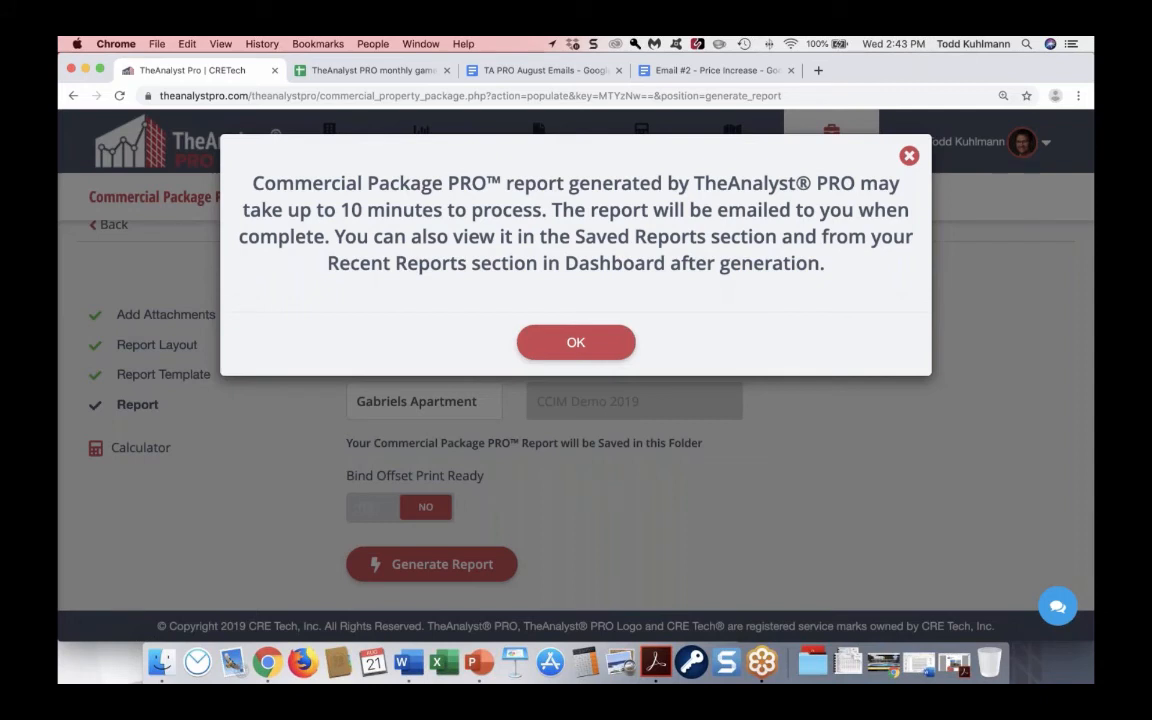
- Dismiss the processing notice and open the Gabriel's Court PDF under Gabriels Court Apts
left_click(567, 343)
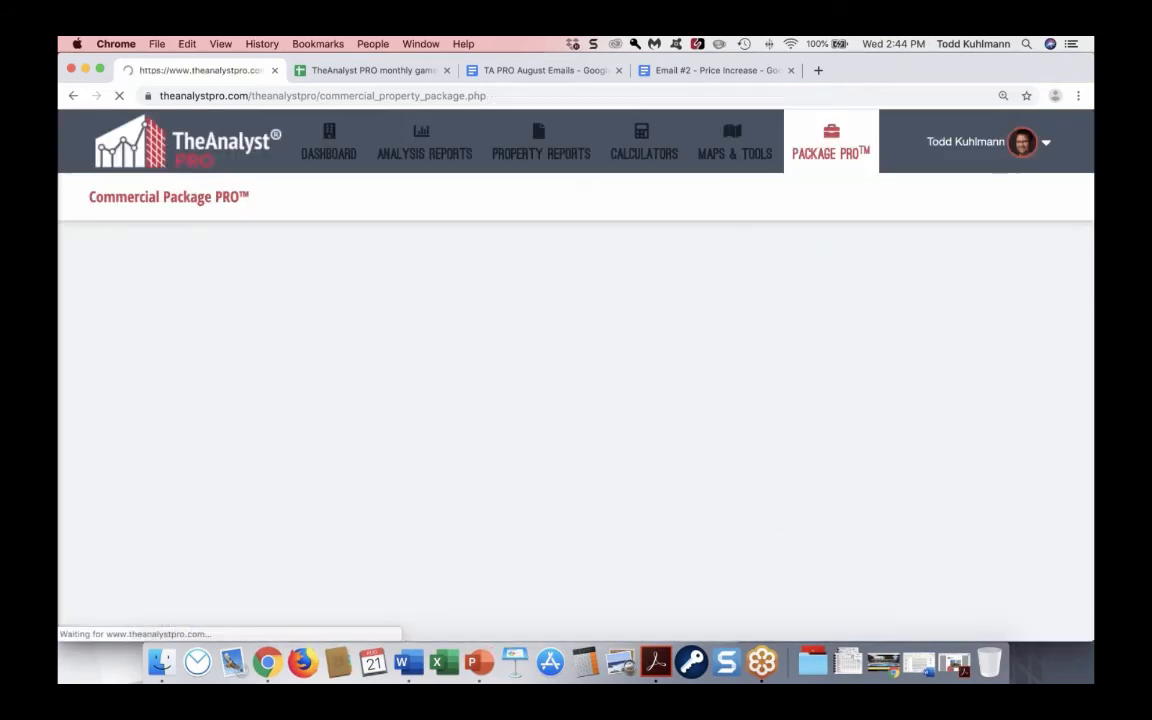
scroll(576, 400, "down", 3)
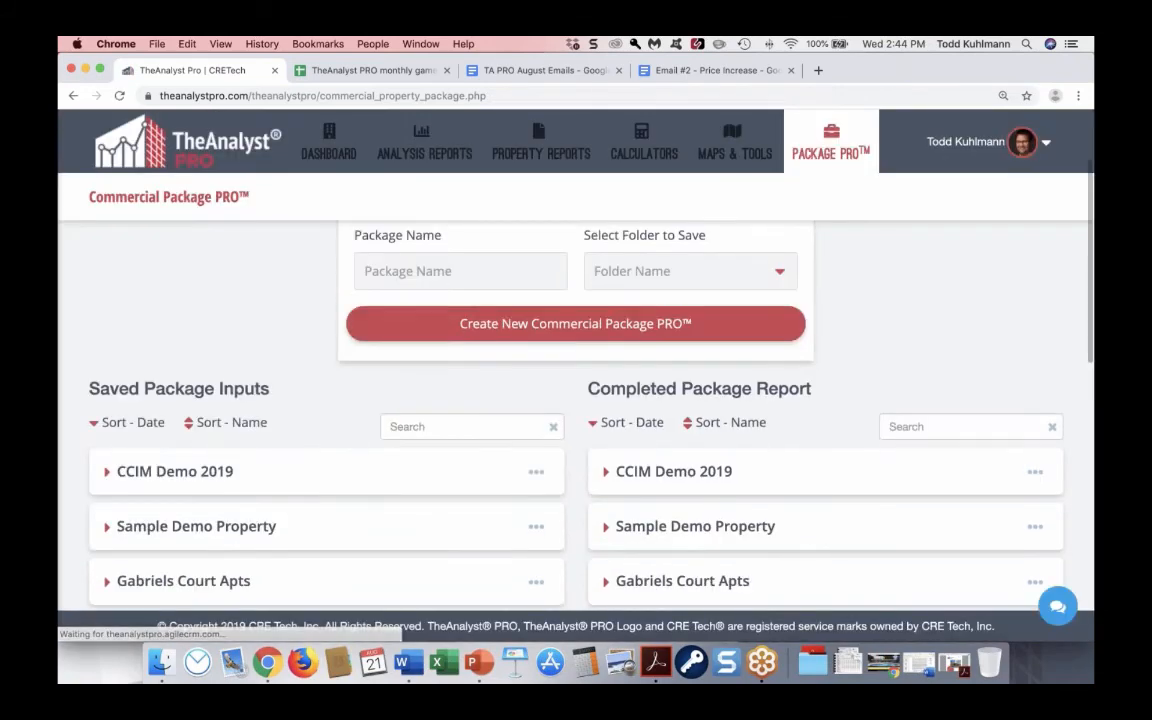
left_click_drag(703, 390, 787, 391)
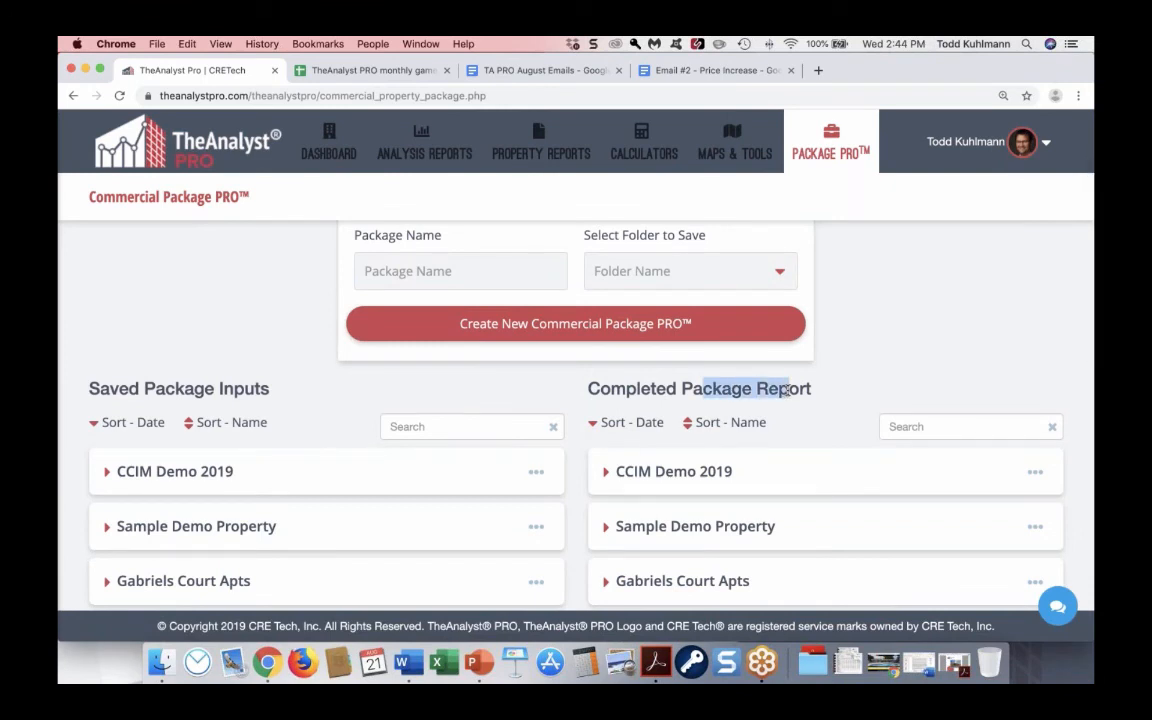
scroll(787, 390, "down", 3)
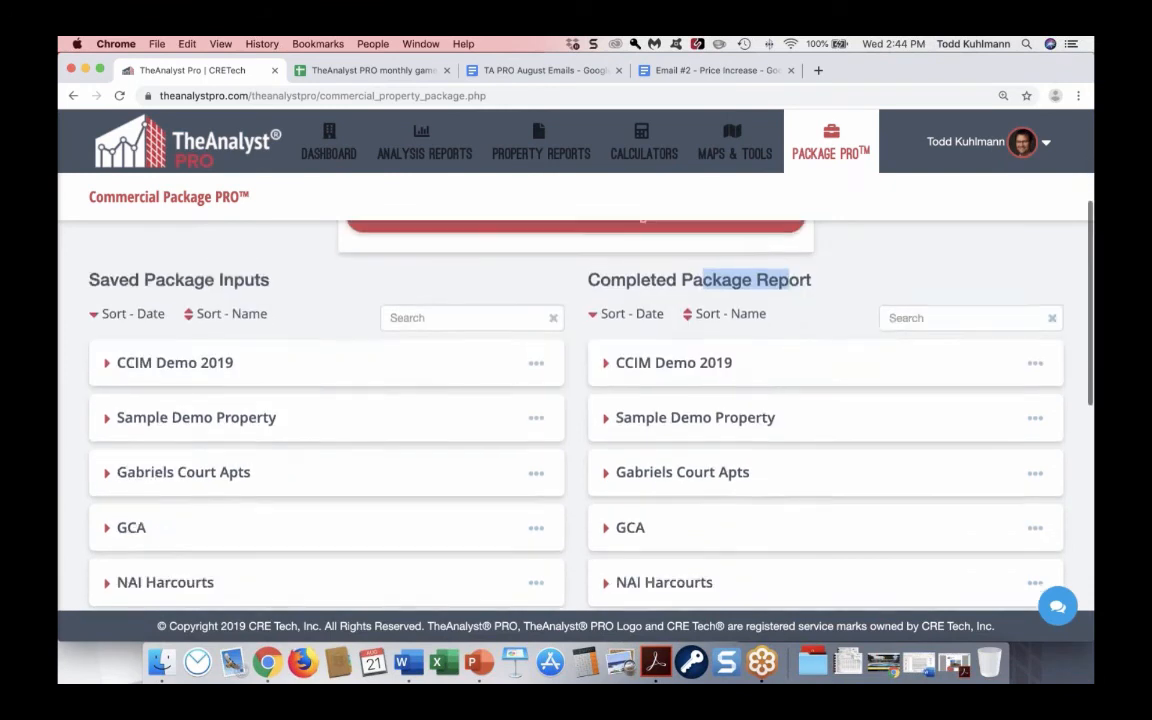
left_click(672, 477)
scroll(652, 522, "down", 2)
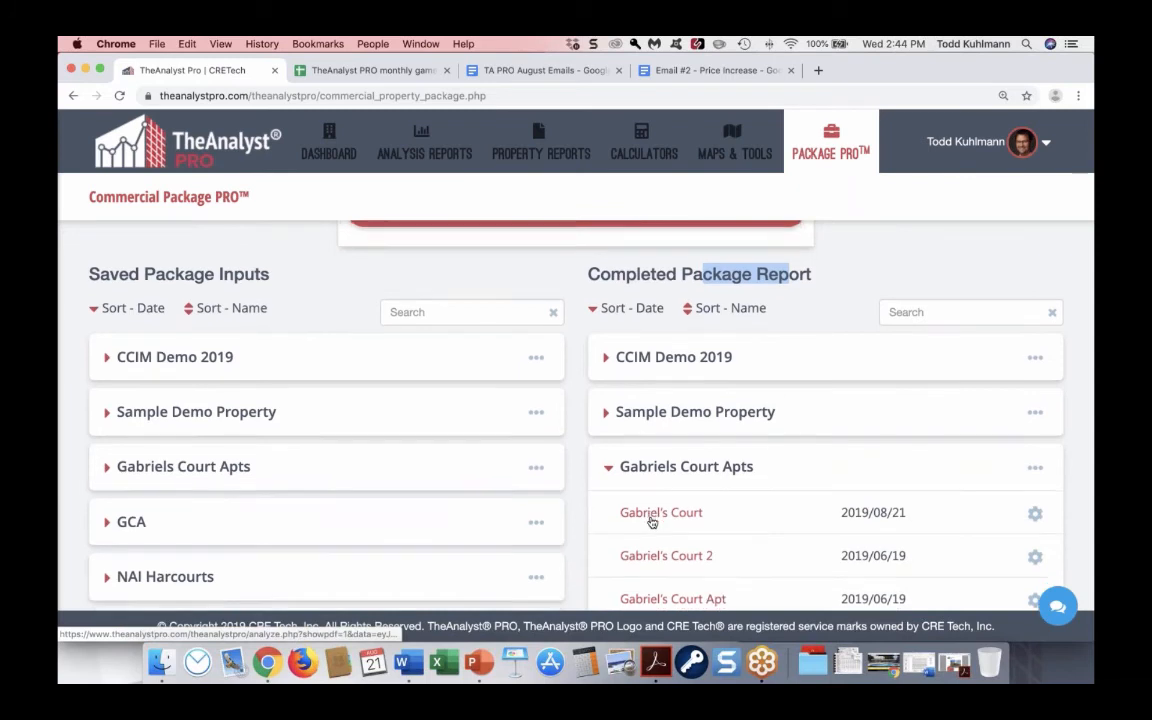
scroll(655, 515, "up", 1)
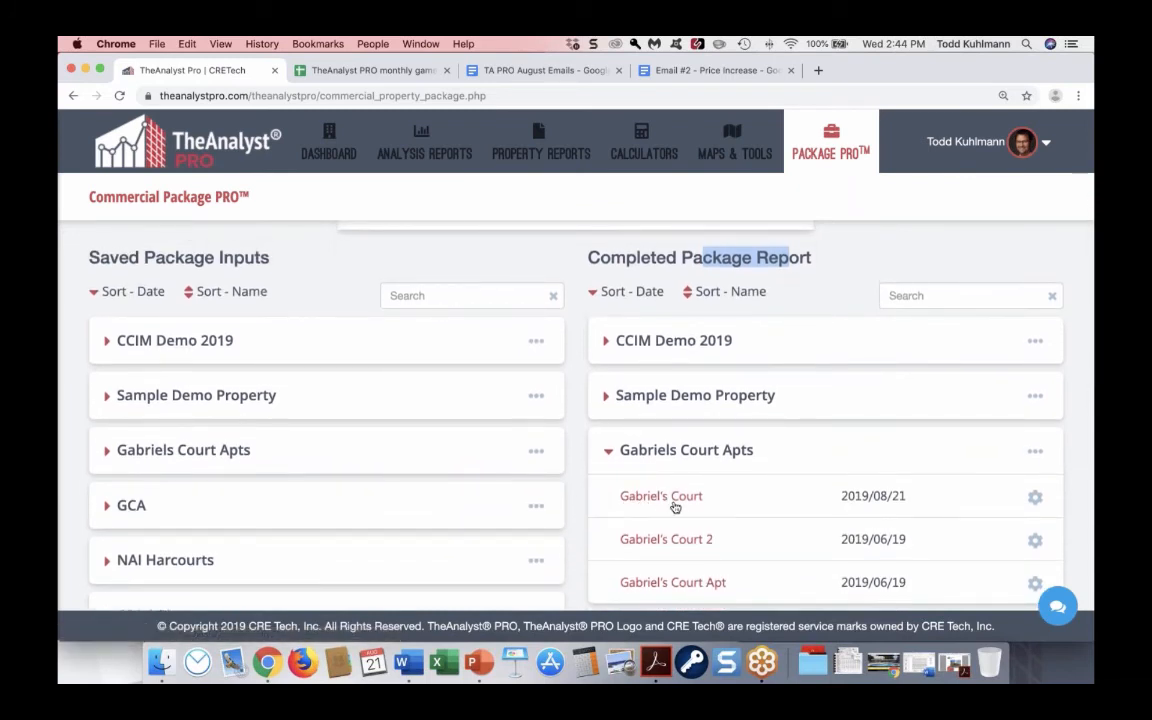
left_click(660, 494)
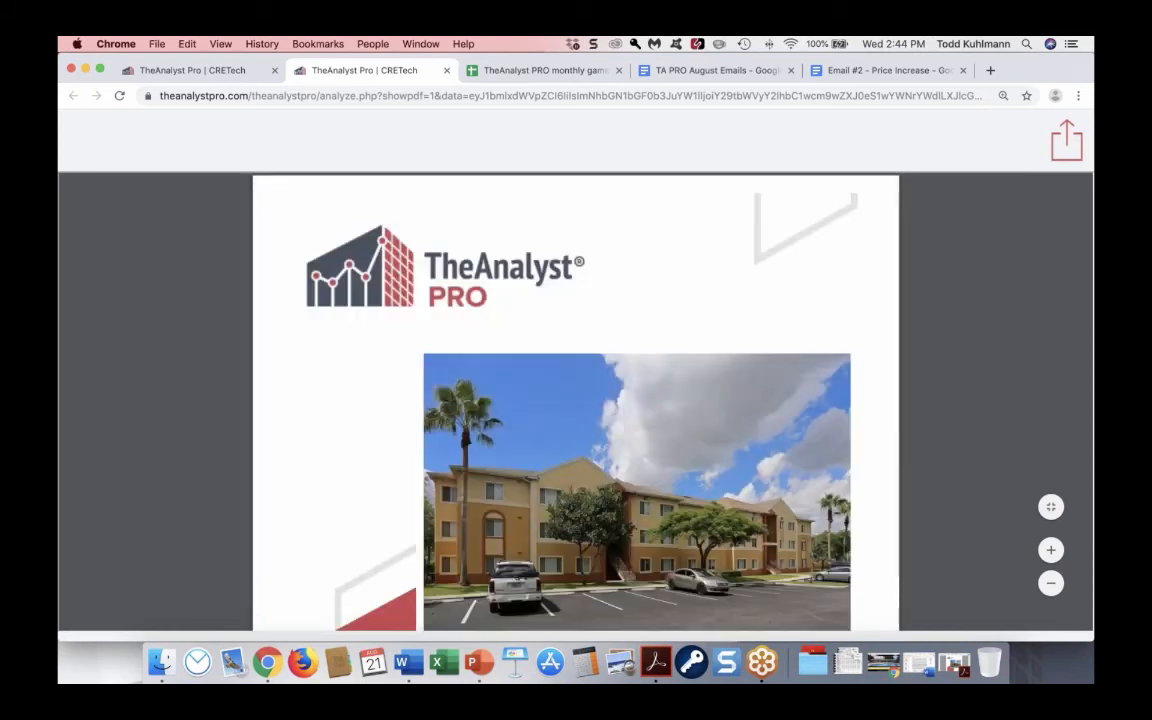
- Scroll through the pool and kitchen photos on the report's Property Photos pages
scroll(576, 400, "down", 3)
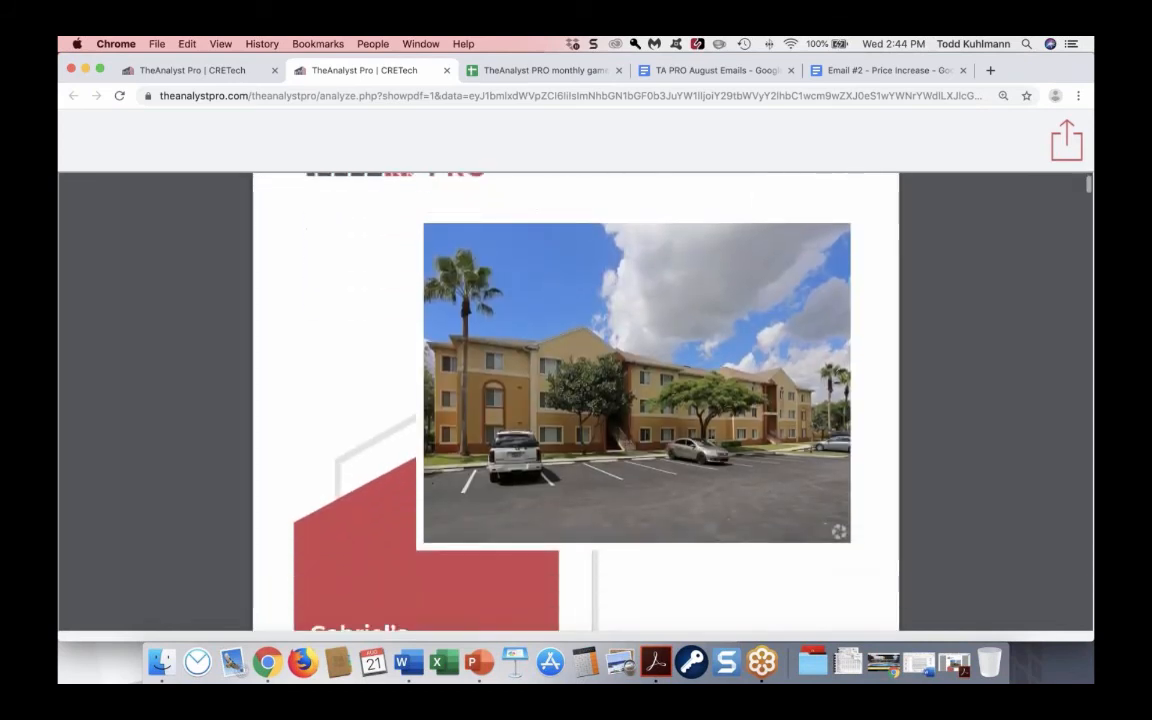
scroll(576, 400, "down", 3)
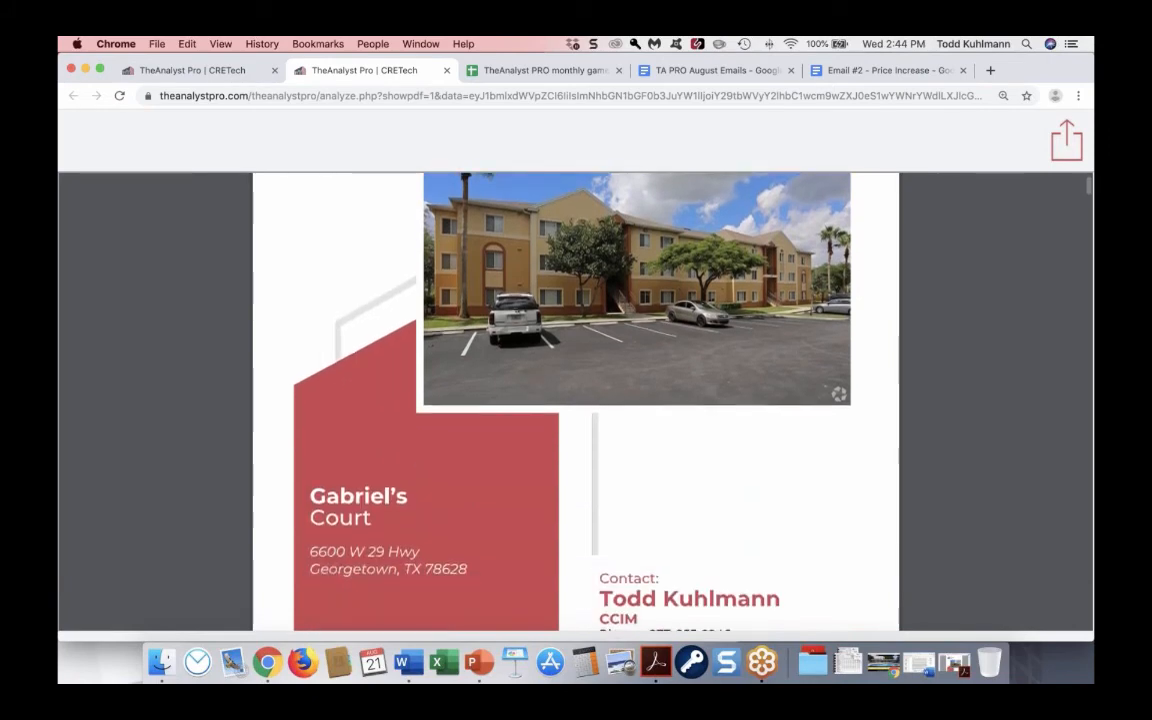
scroll(576, 400, "down", 2)
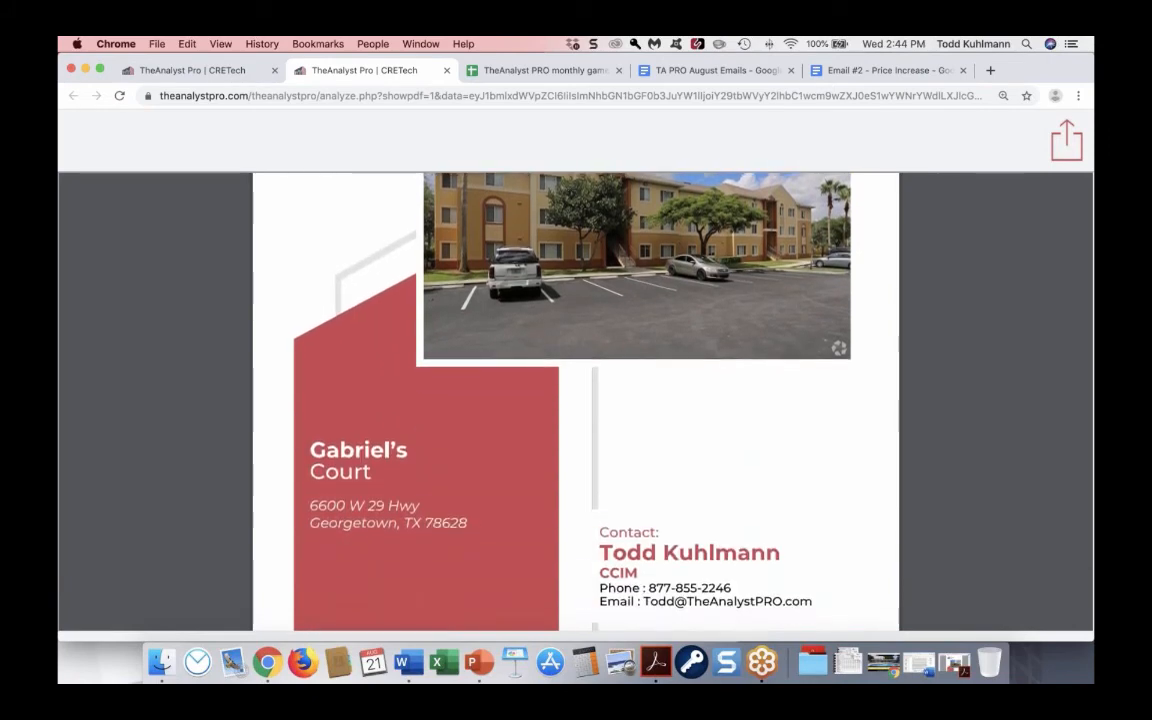
scroll(576, 400, "down", 5)
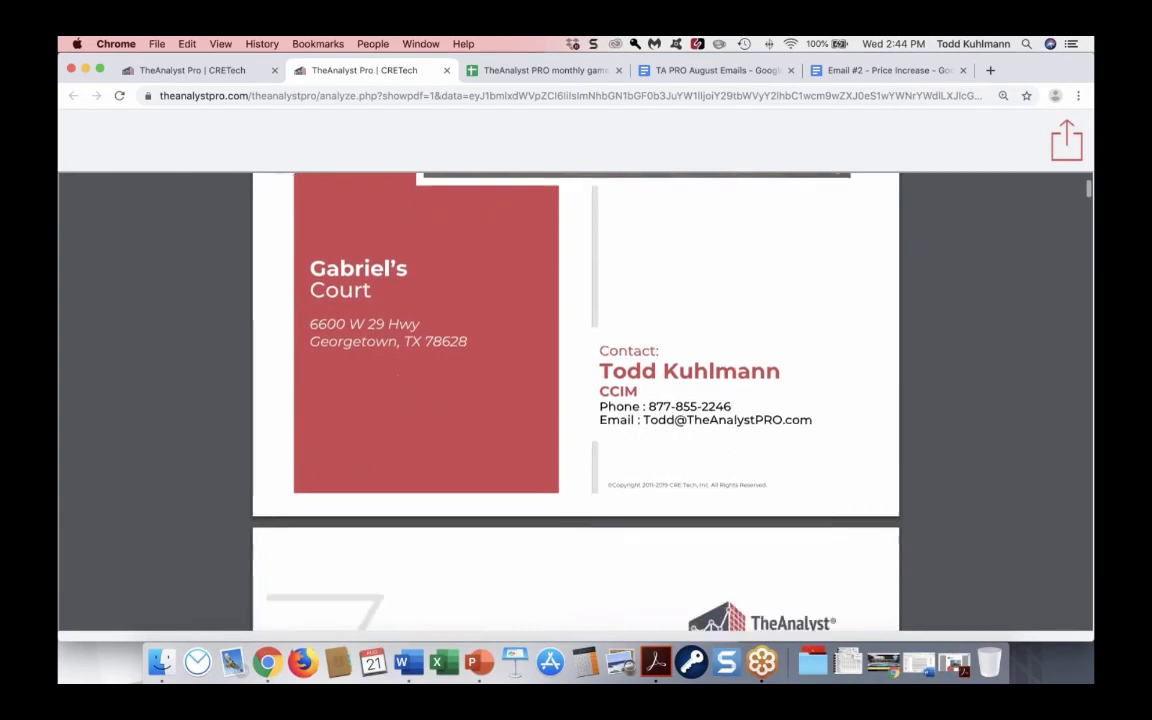
scroll(576, 400, "down", 2)
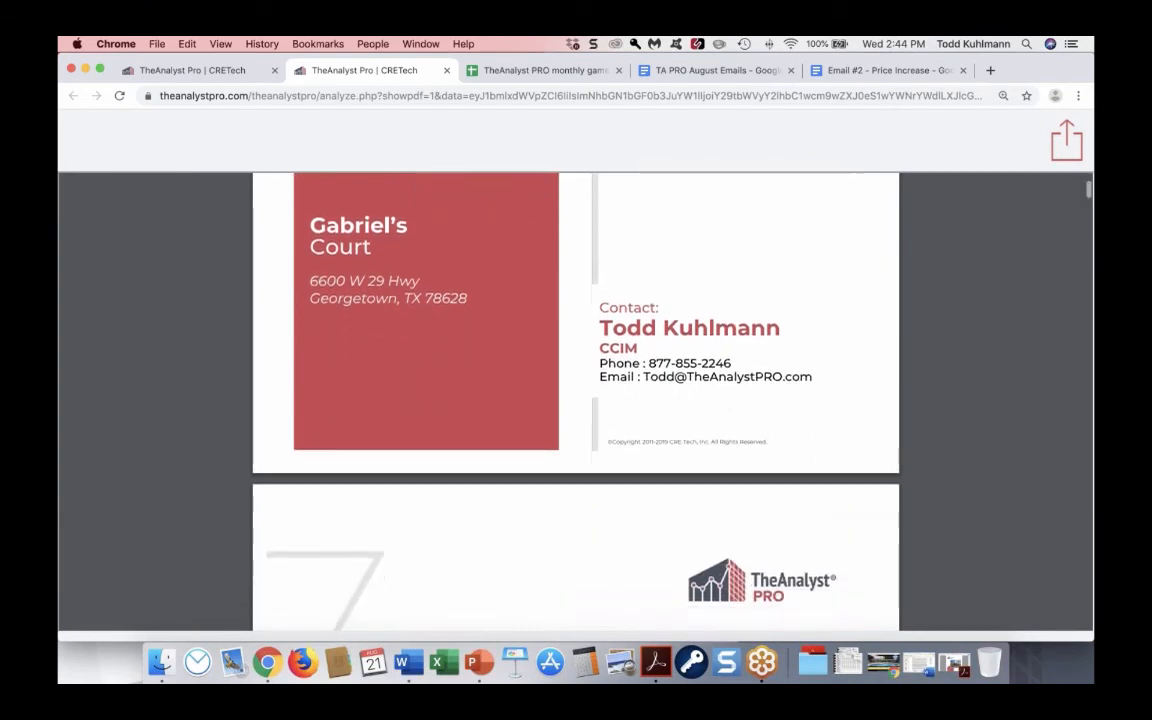
scroll(576, 400, "down", 8)
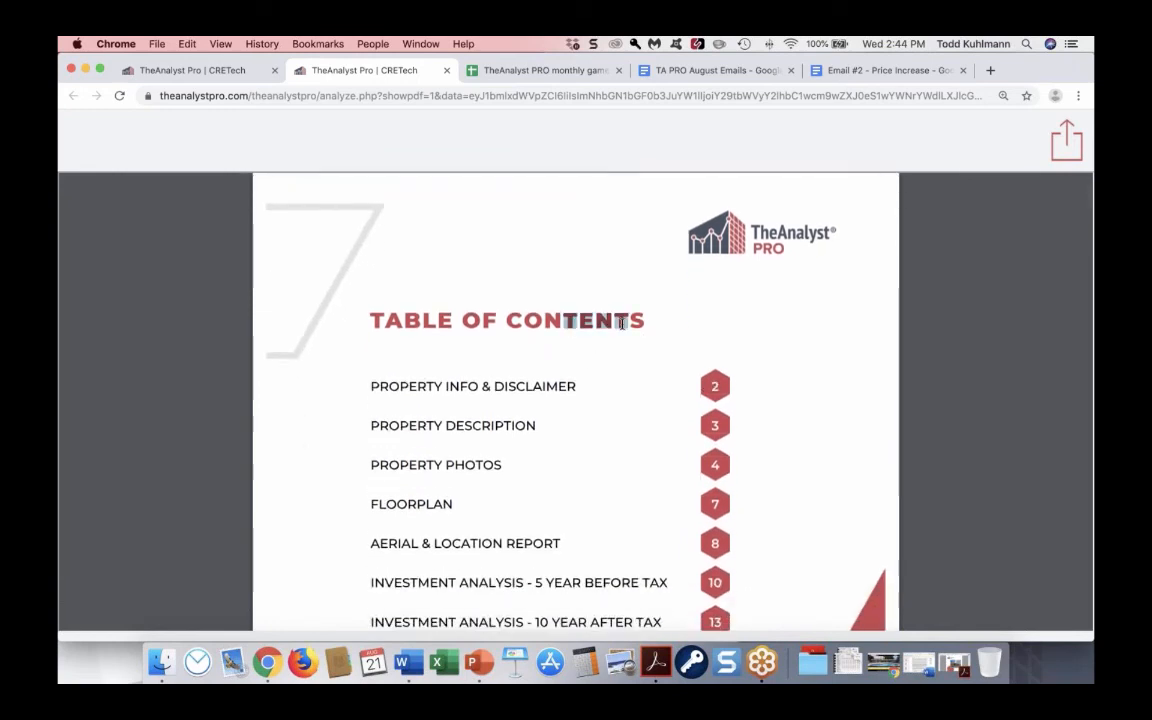
scroll(621, 323, "down", 2)
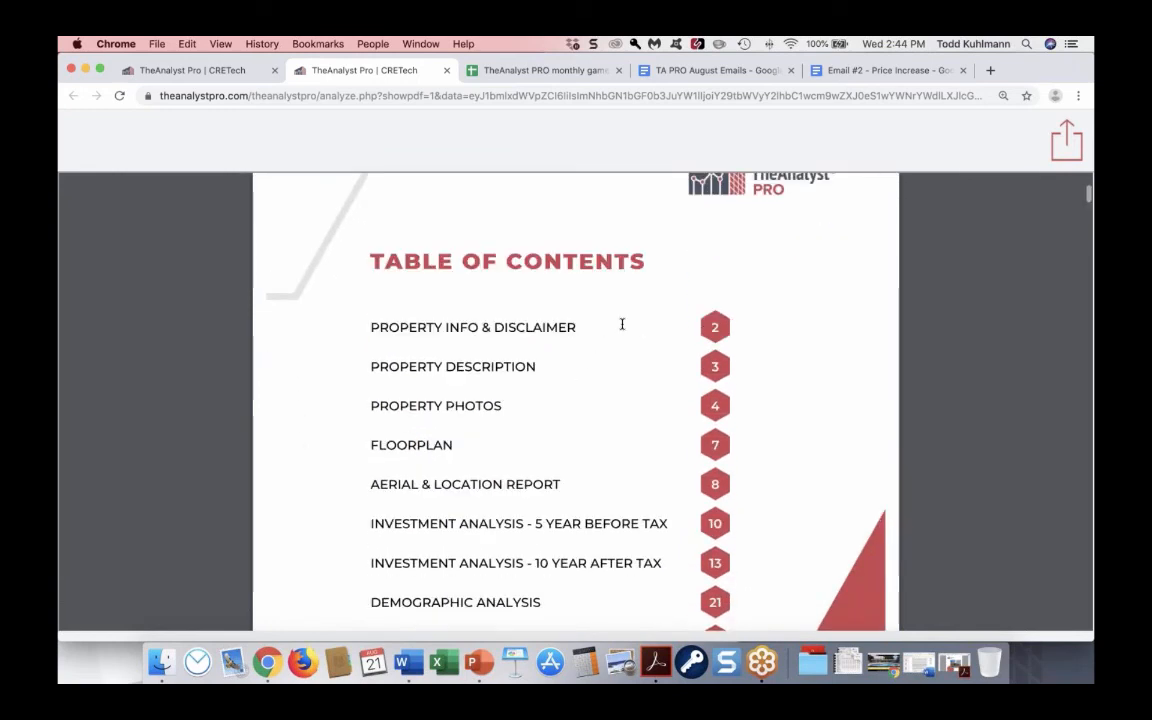
scroll(621, 323, "up", 2)
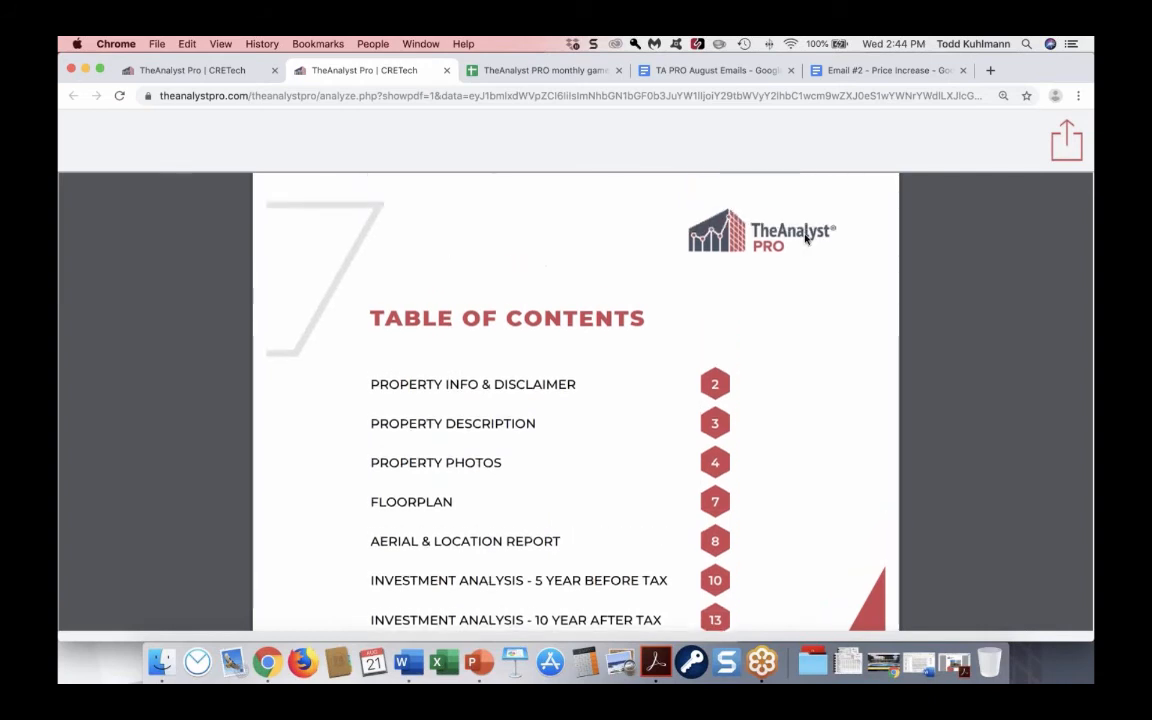
scroll(806, 238, "down", 10)
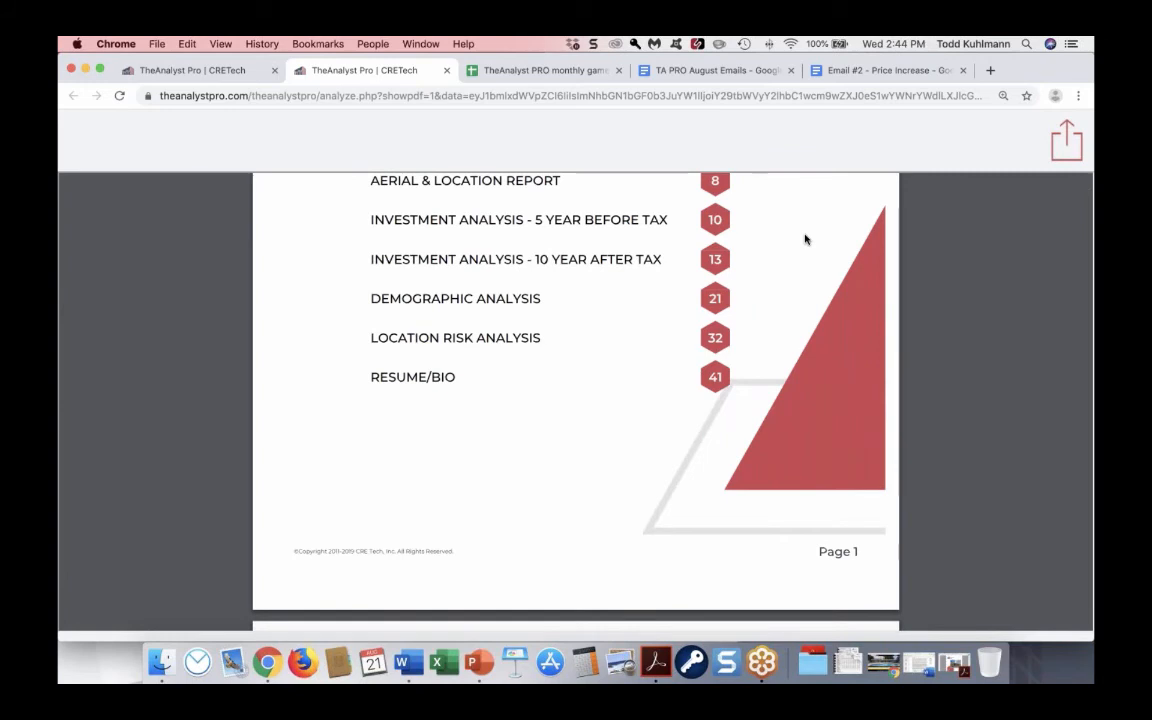
scroll(700, 260, "up", 3)
scroll(466, 298, "up", 3)
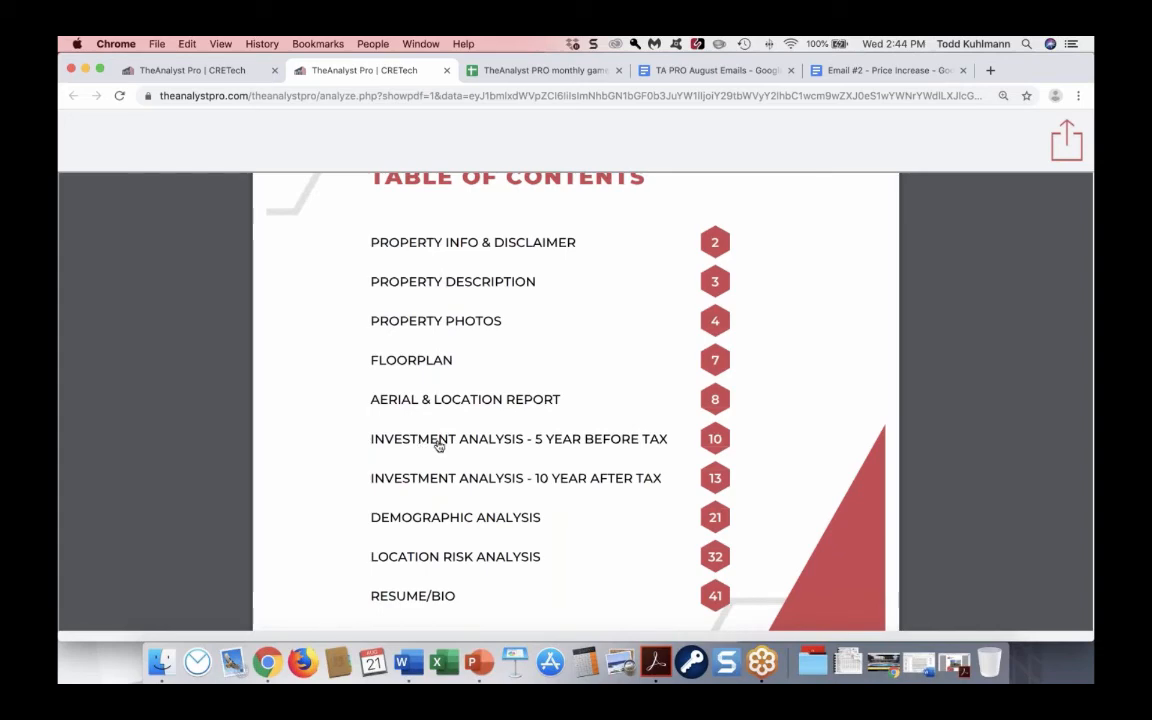
- Jump to the Investment Analysis - 5 Year Before Tax section and scroll around it
left_click(438, 445)
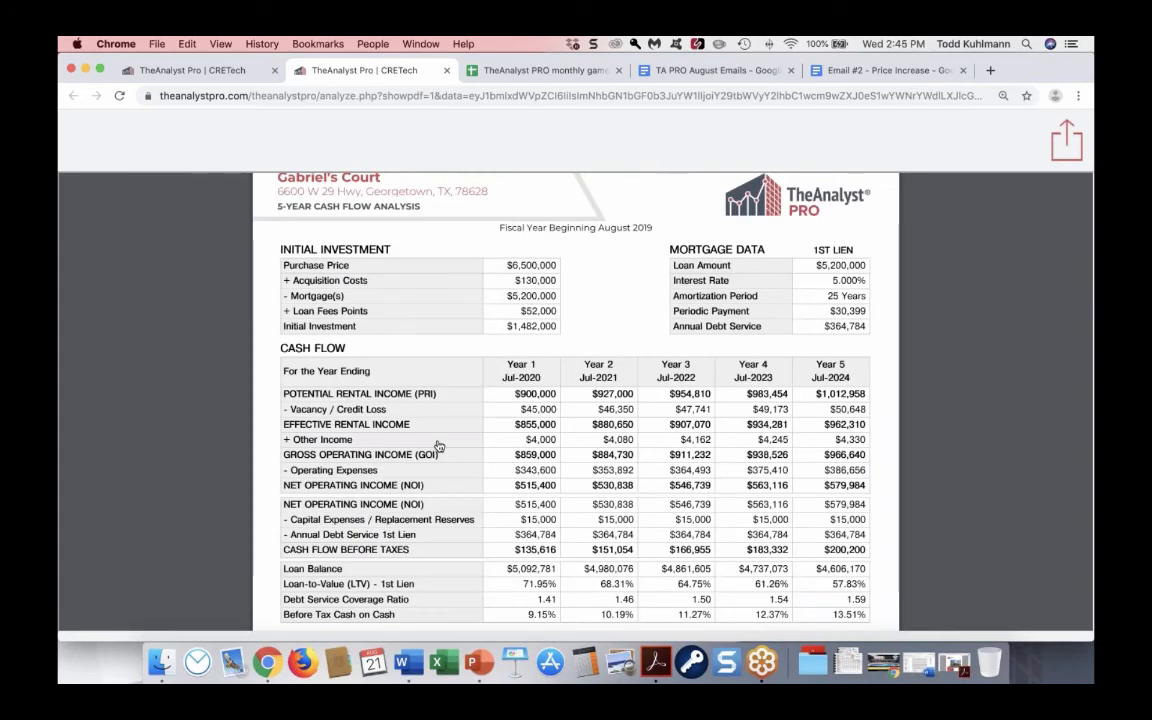
scroll(438, 445, "up", 1)
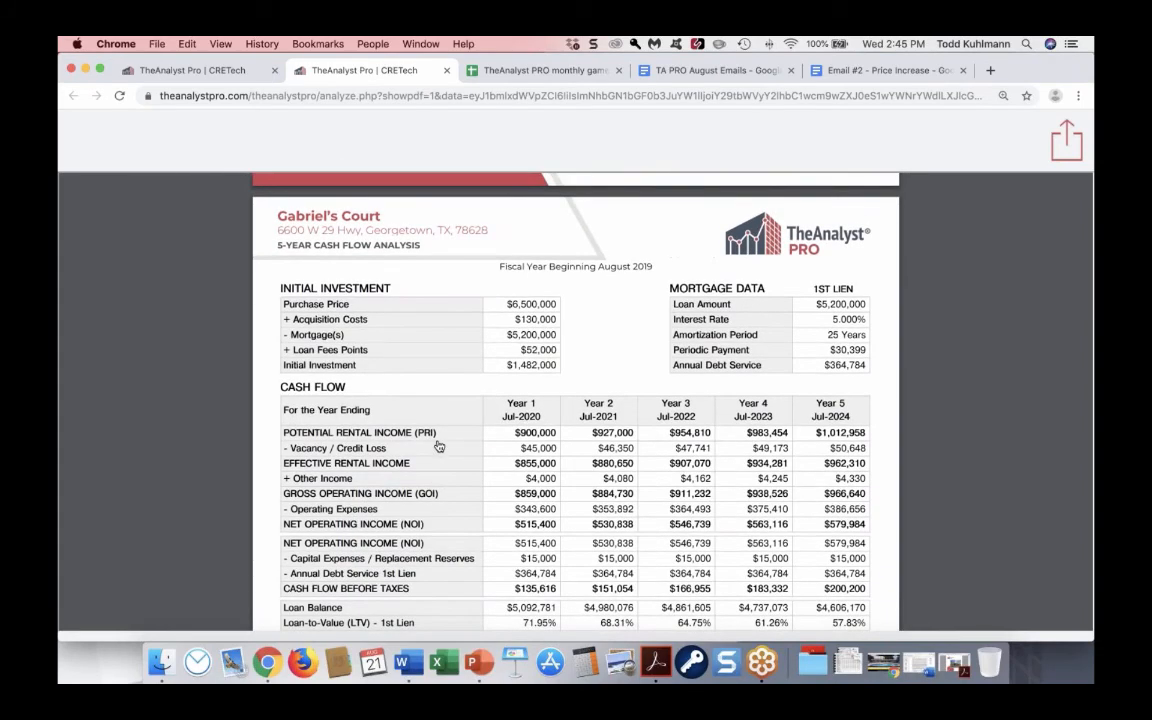
scroll(438, 445, "down", 5)
scroll(438, 446, "down", 9)
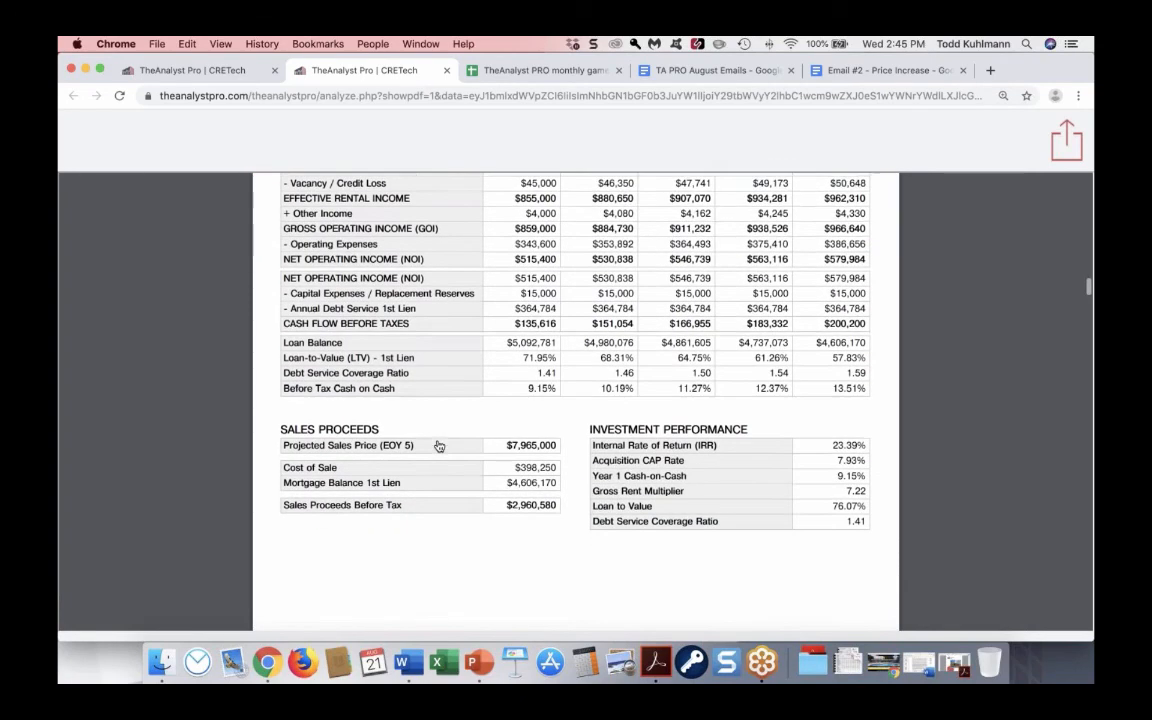
scroll(438, 445, "down", 1)
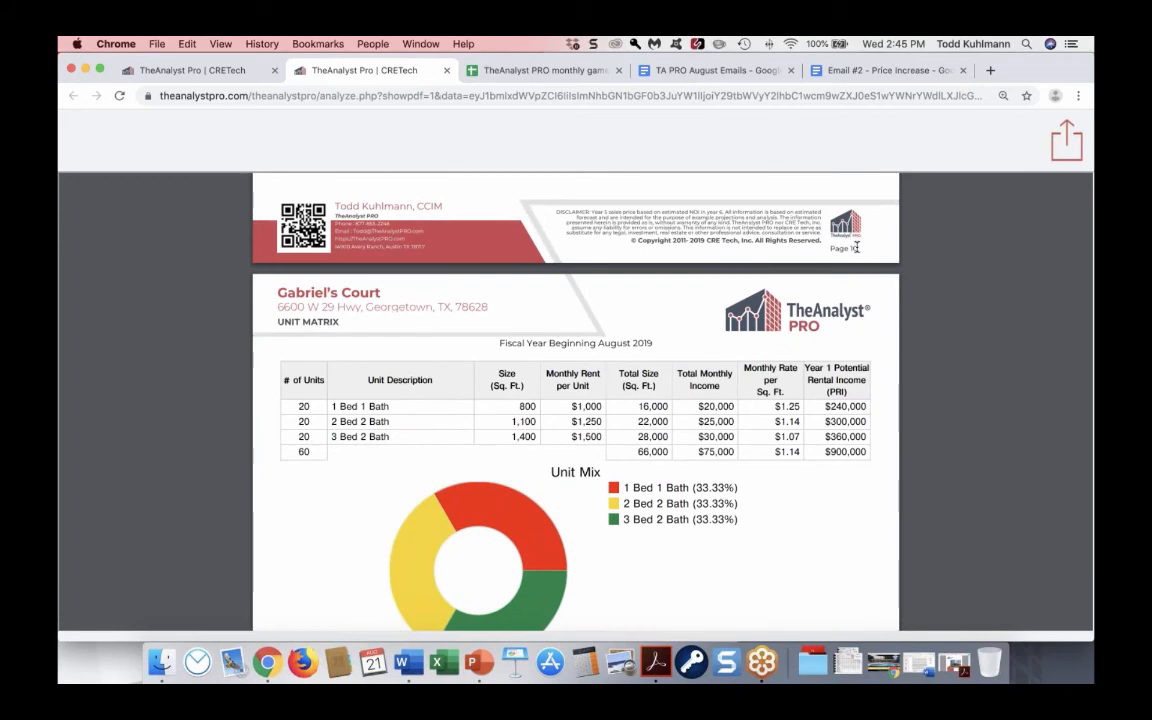
scroll(757, 401, "down", 10)
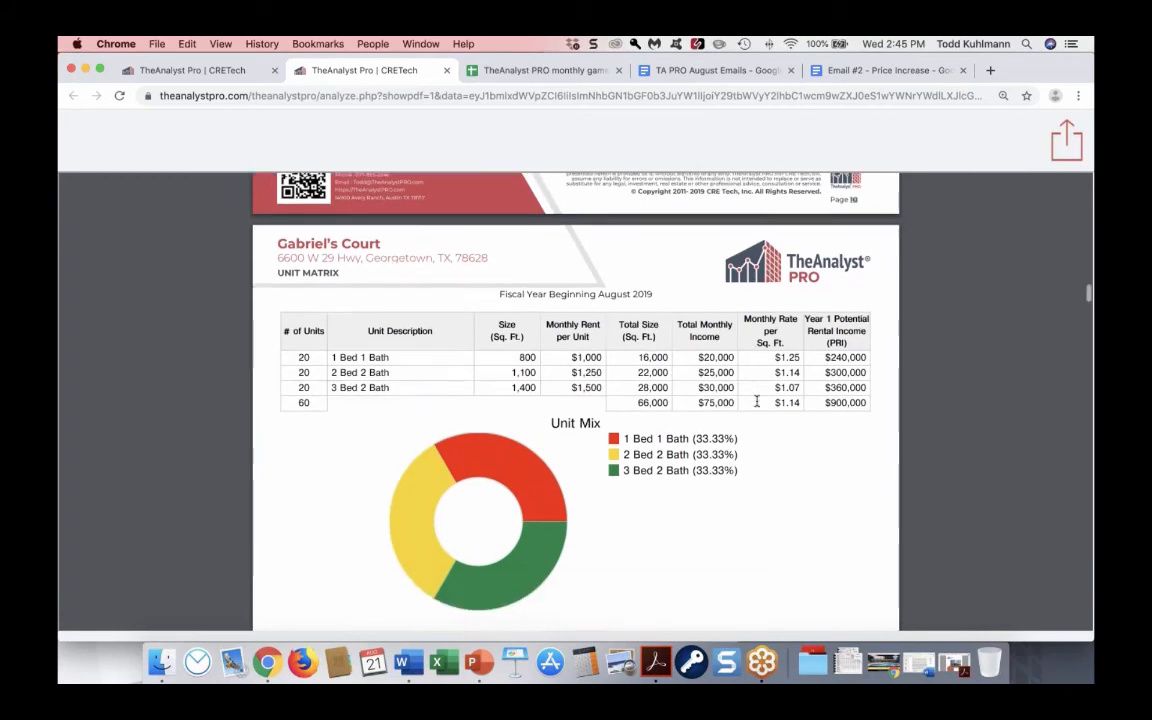
scroll(757, 401, "up", 1)
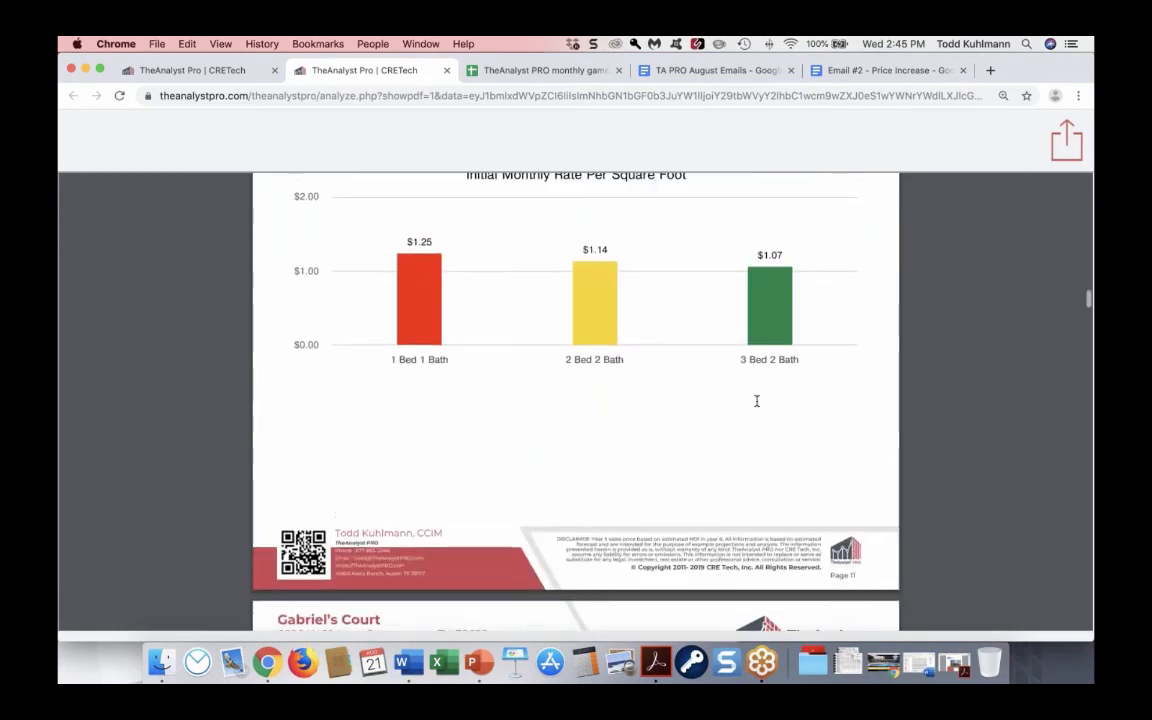
scroll(757, 401, "up", 20)
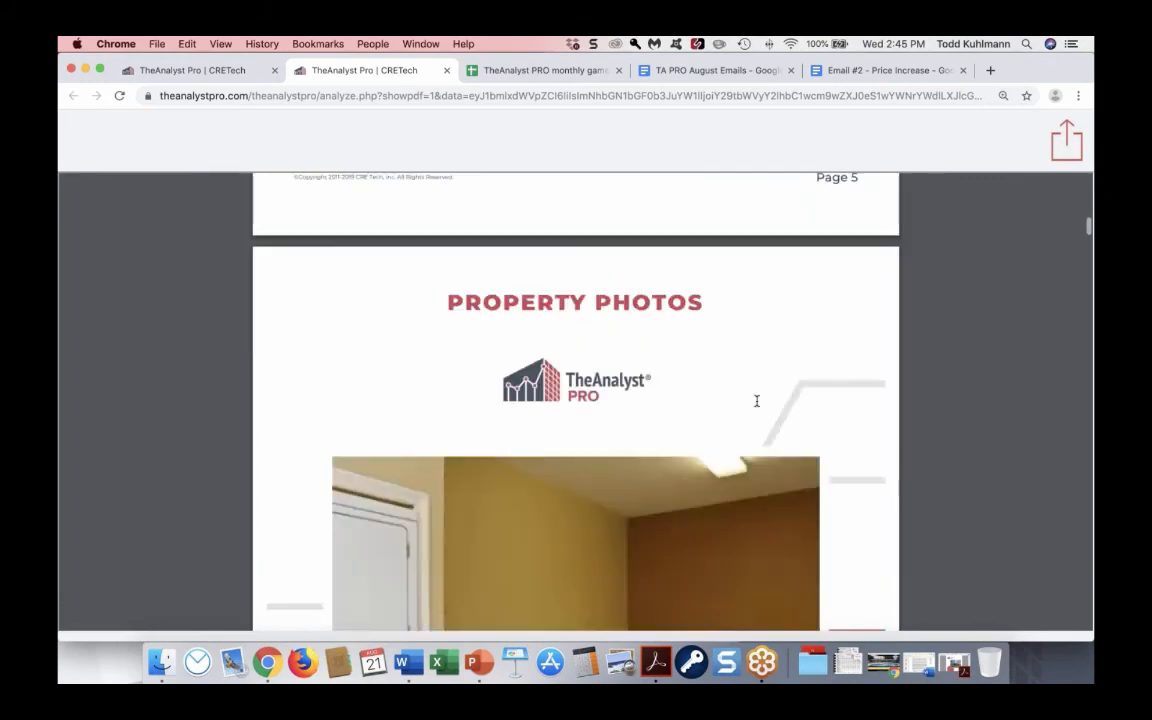
scroll(757, 401, "up", 10)
scroll(757, 401, "up", 10)
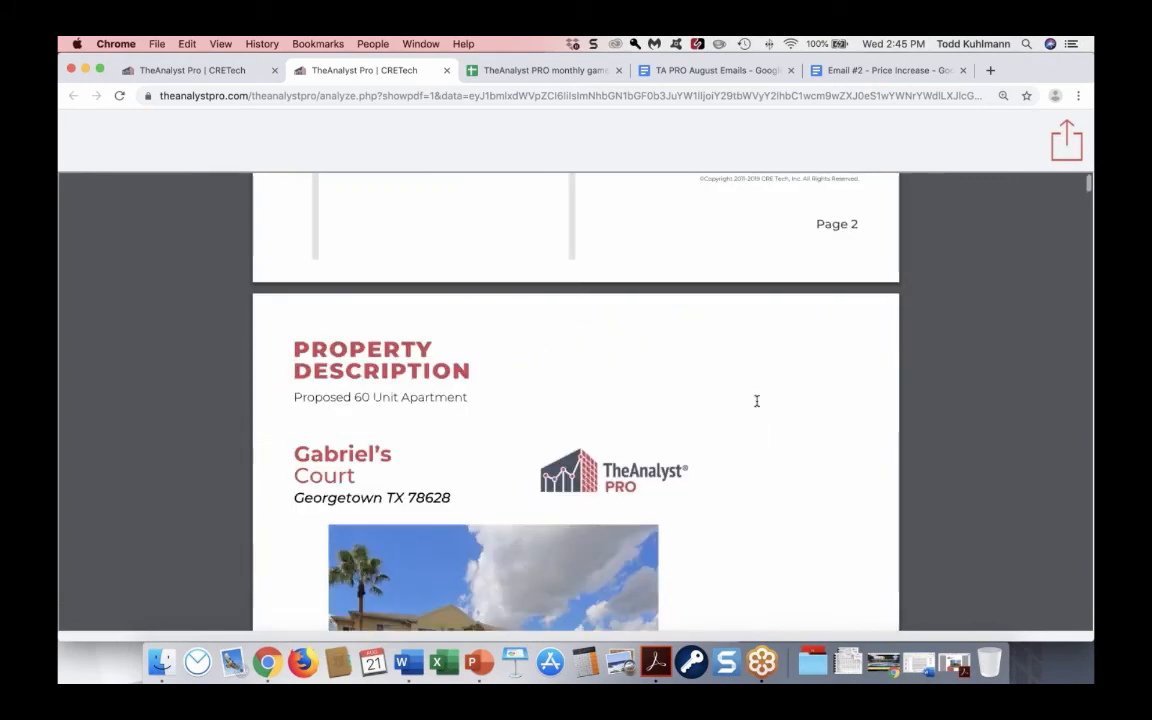
scroll(757, 401, "up", 10)
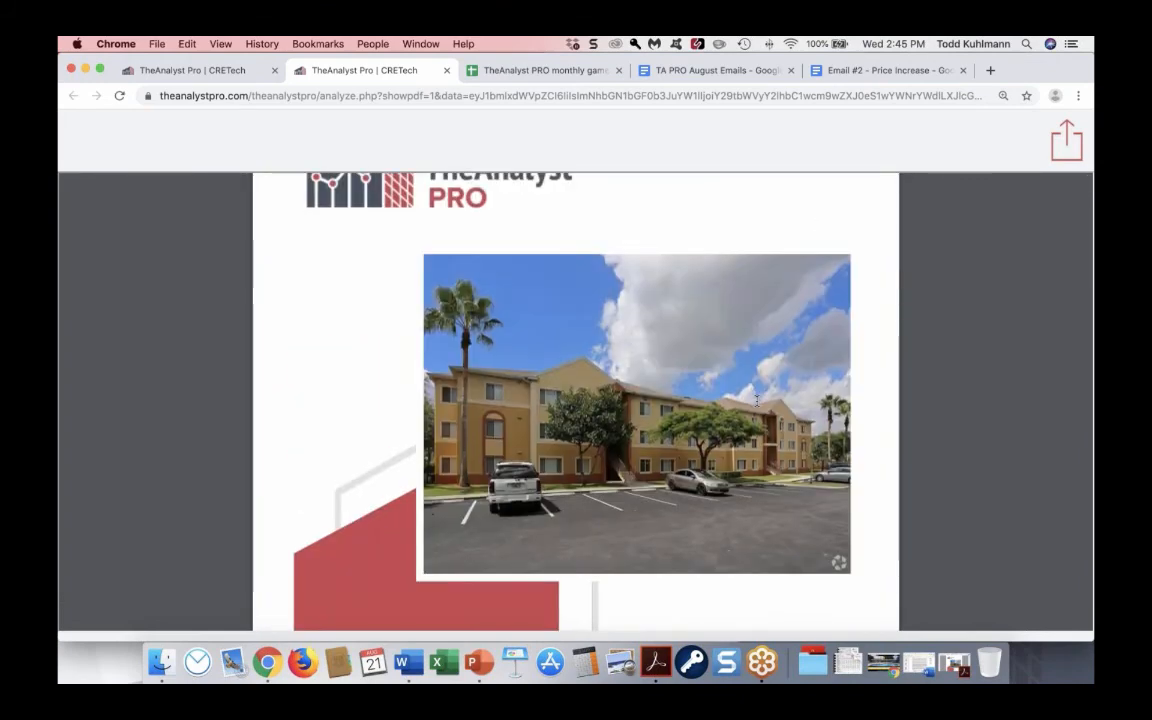
- Scroll down past the laundry photo and page 6 footer to the Floorplan page header
scroll(757, 401, "down", 5)
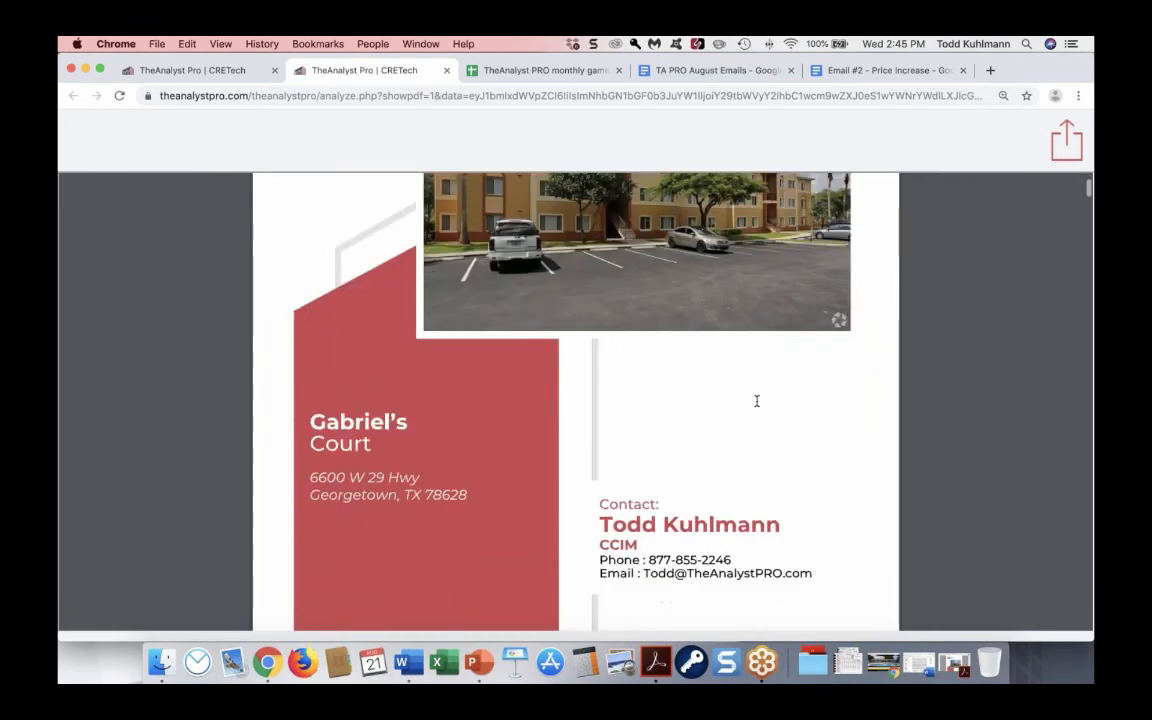
scroll(757, 401, "down", 2)
scroll(757, 401, "down", 6)
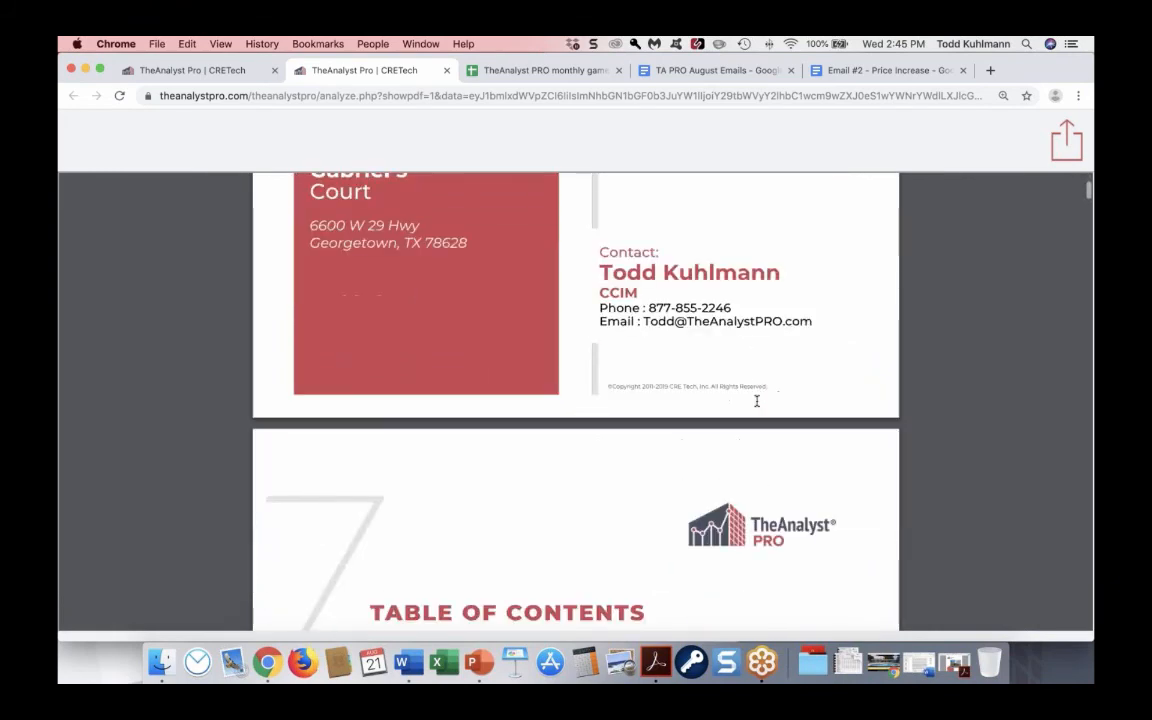
scroll(757, 401, "down", 4)
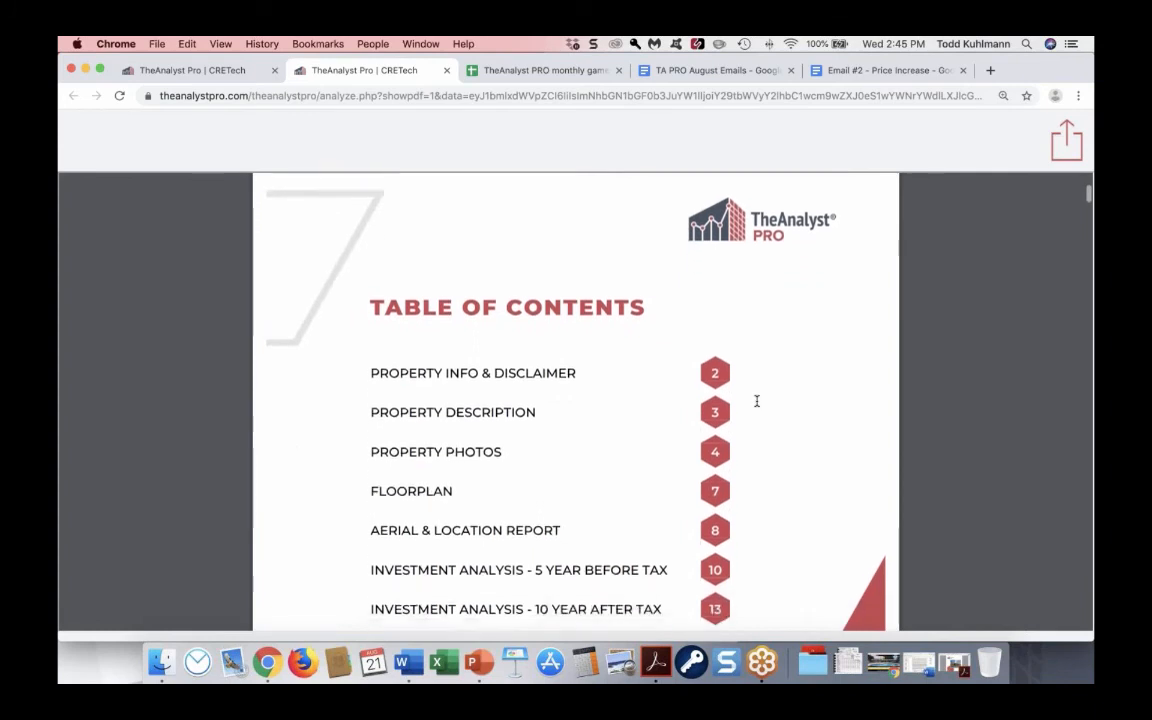
scroll(757, 401, "down", 2)
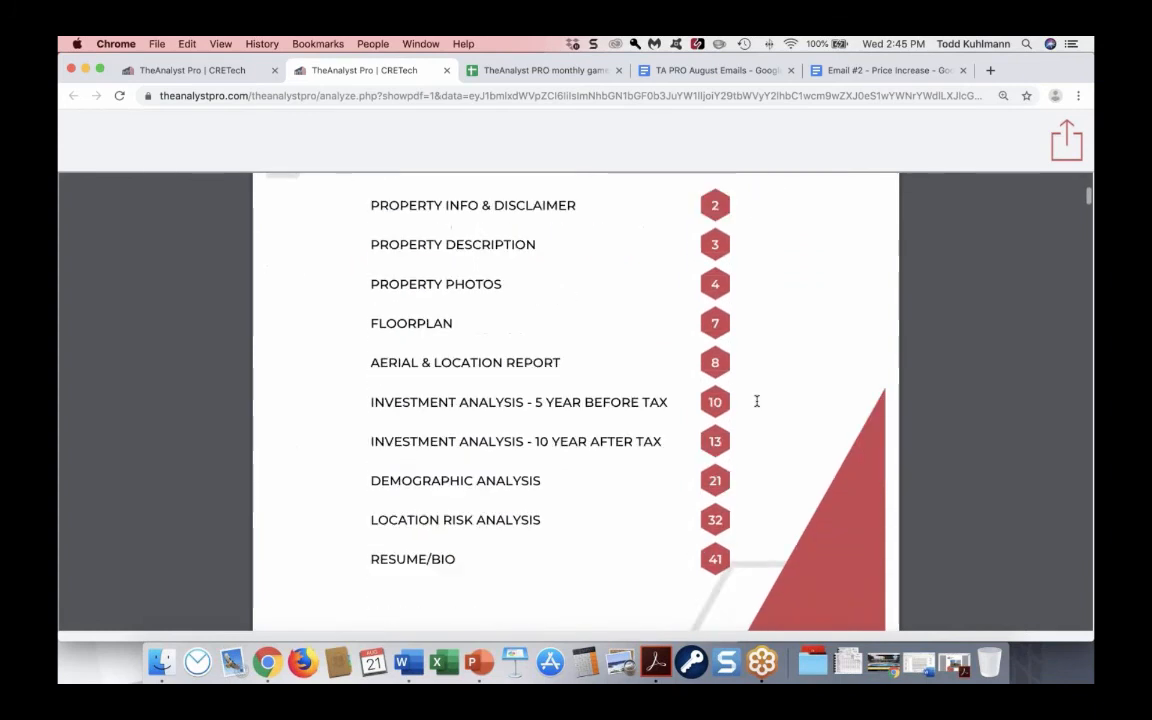
scroll(757, 401, "down", 7)
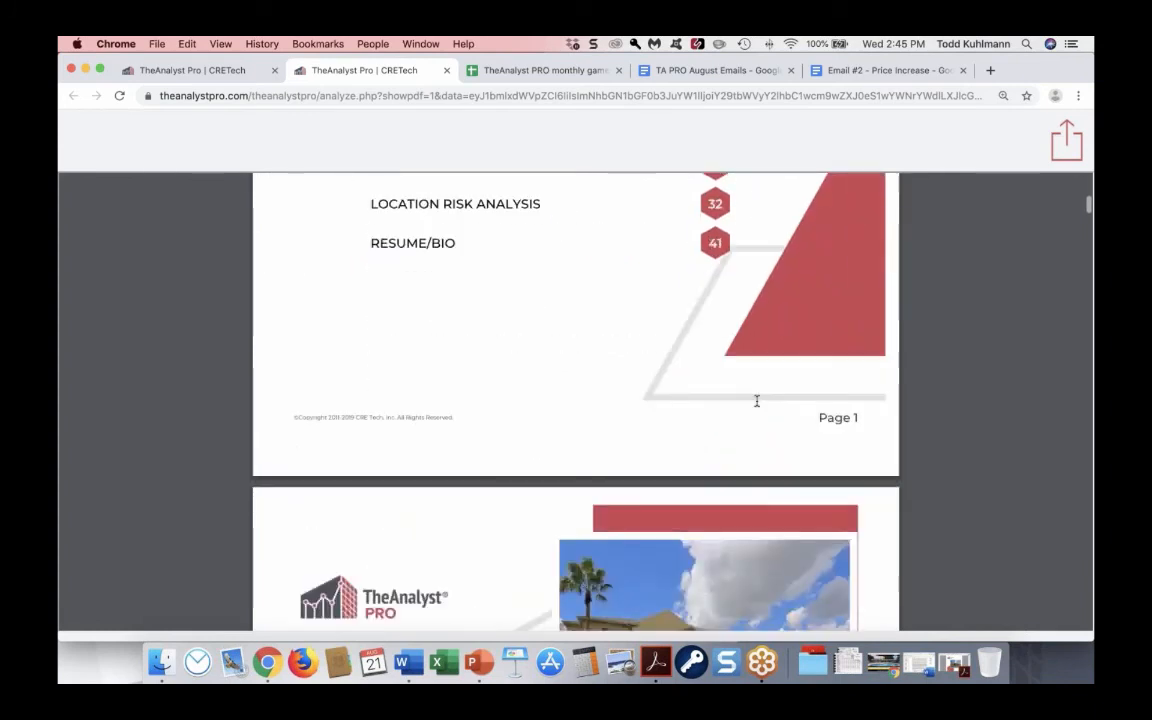
scroll(757, 401, "down", 11)
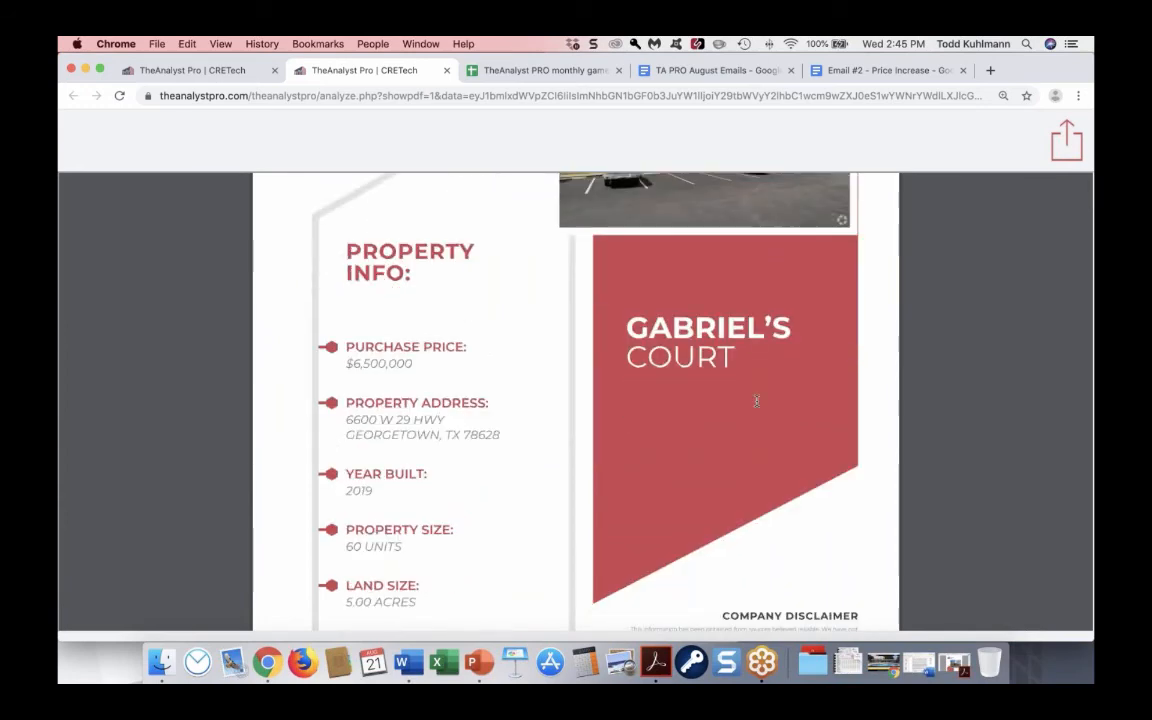
scroll(757, 401, "down", 9)
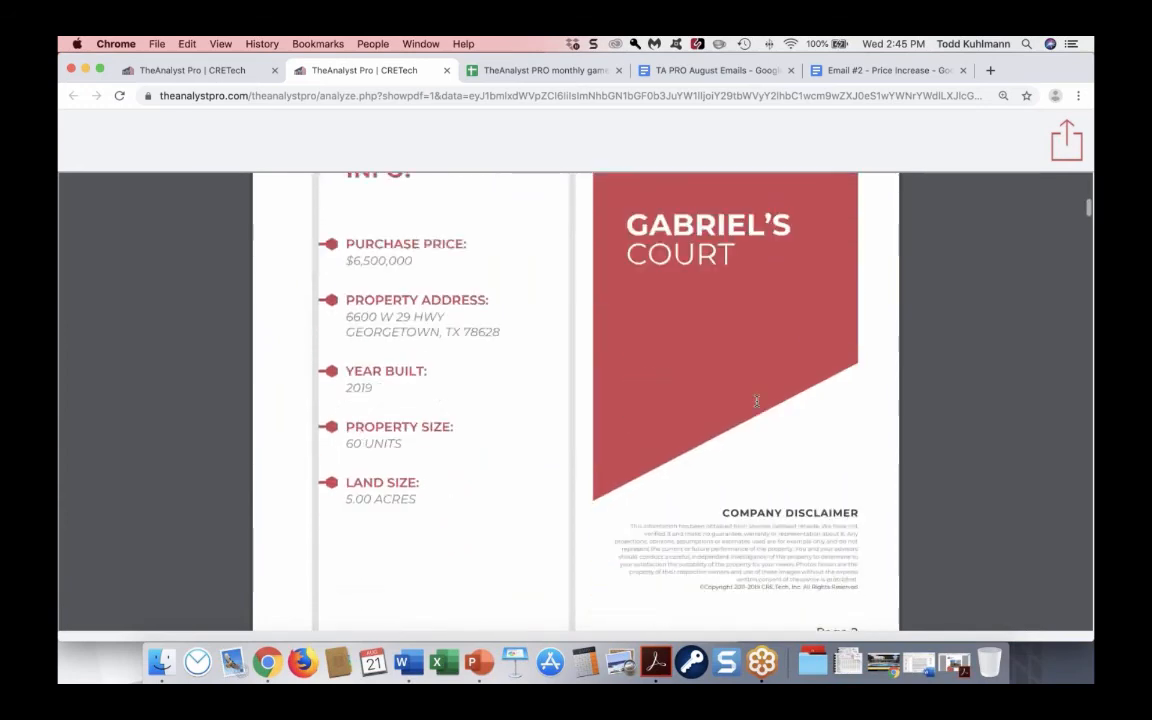
scroll(757, 401, "down", 11)
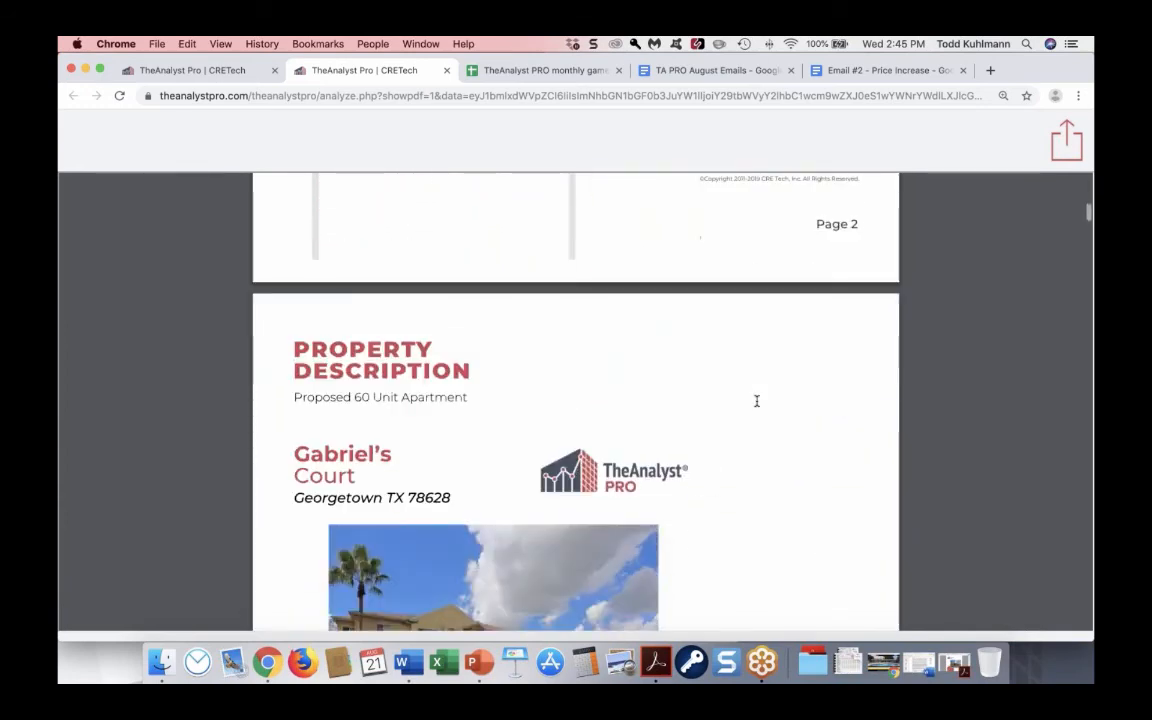
scroll(757, 401, "down", 5)
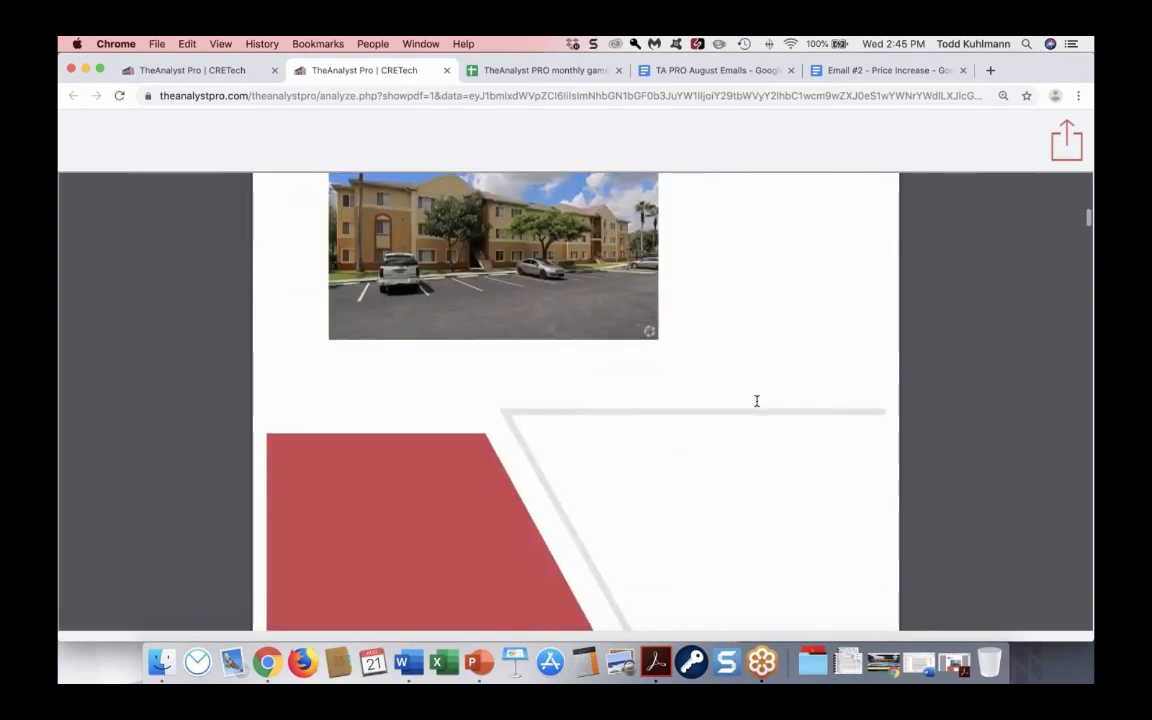
scroll(757, 401, "down", 4)
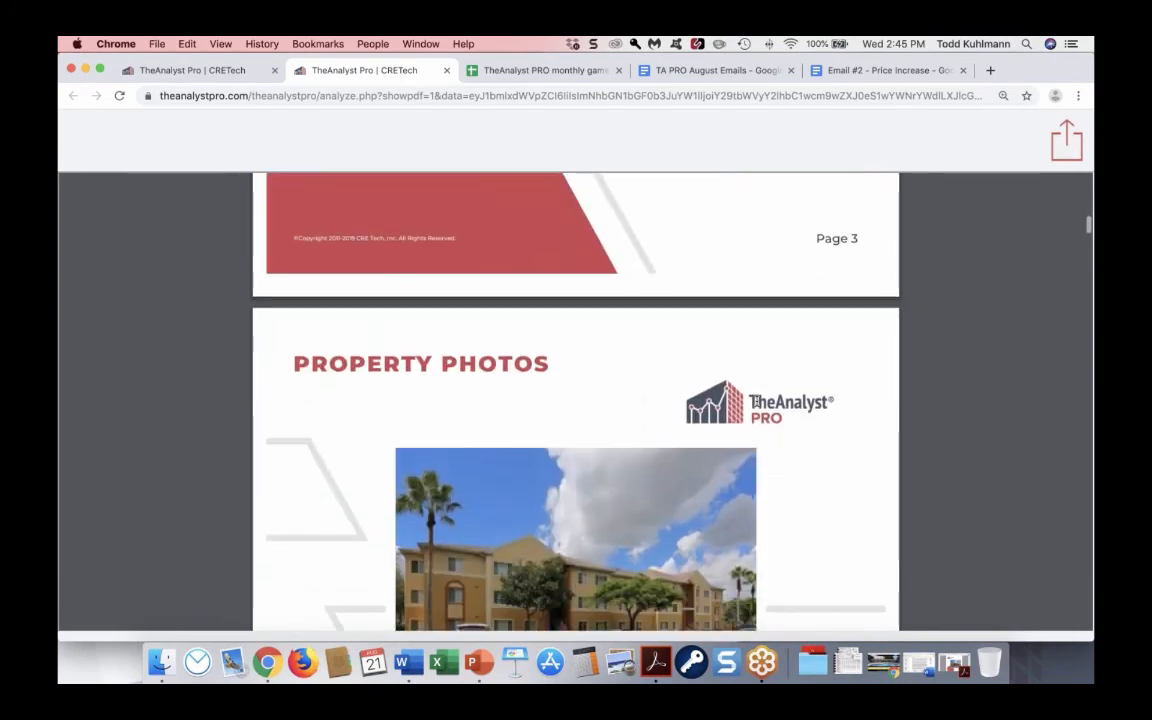
scroll(757, 401, "down", 10)
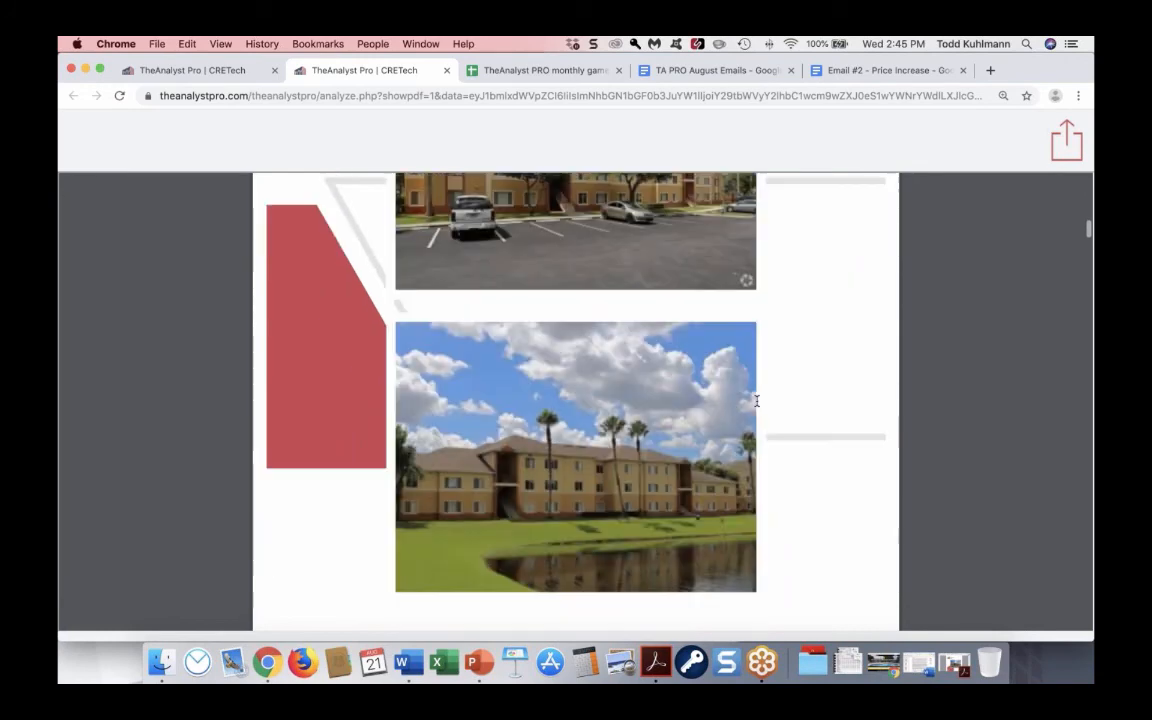
scroll(757, 401, "down", 12)
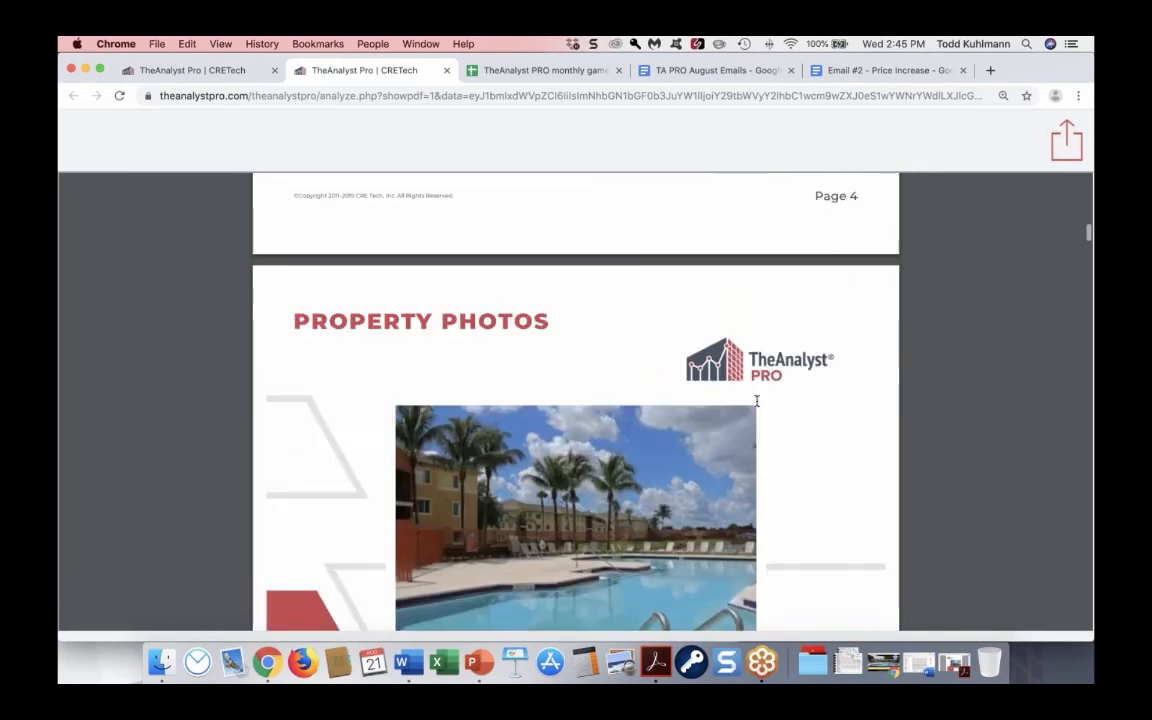
scroll(757, 401, "down", 12)
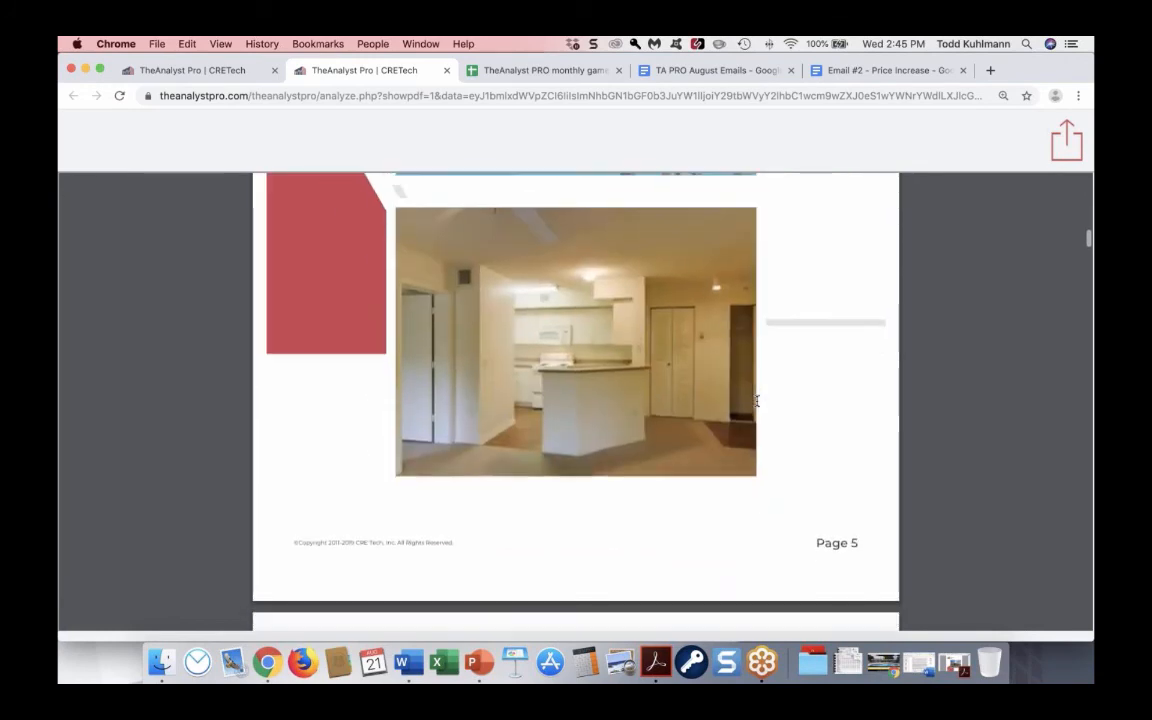
scroll(757, 401, "down", 9)
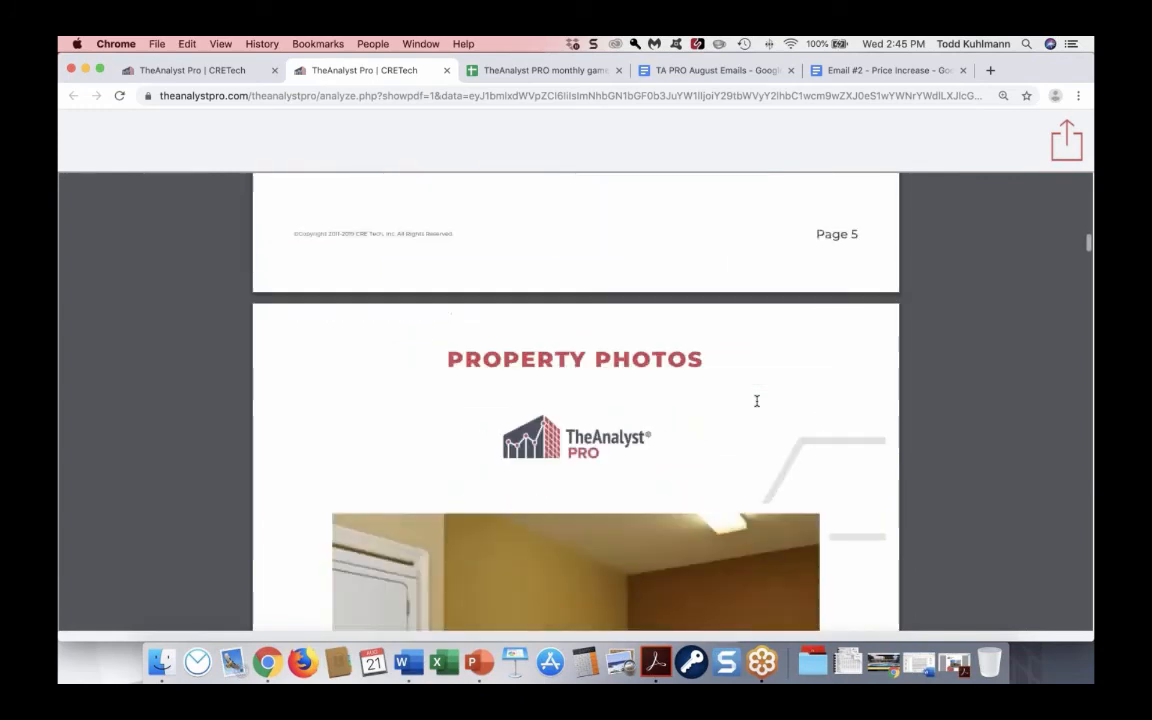
scroll(757, 401, "down", 11)
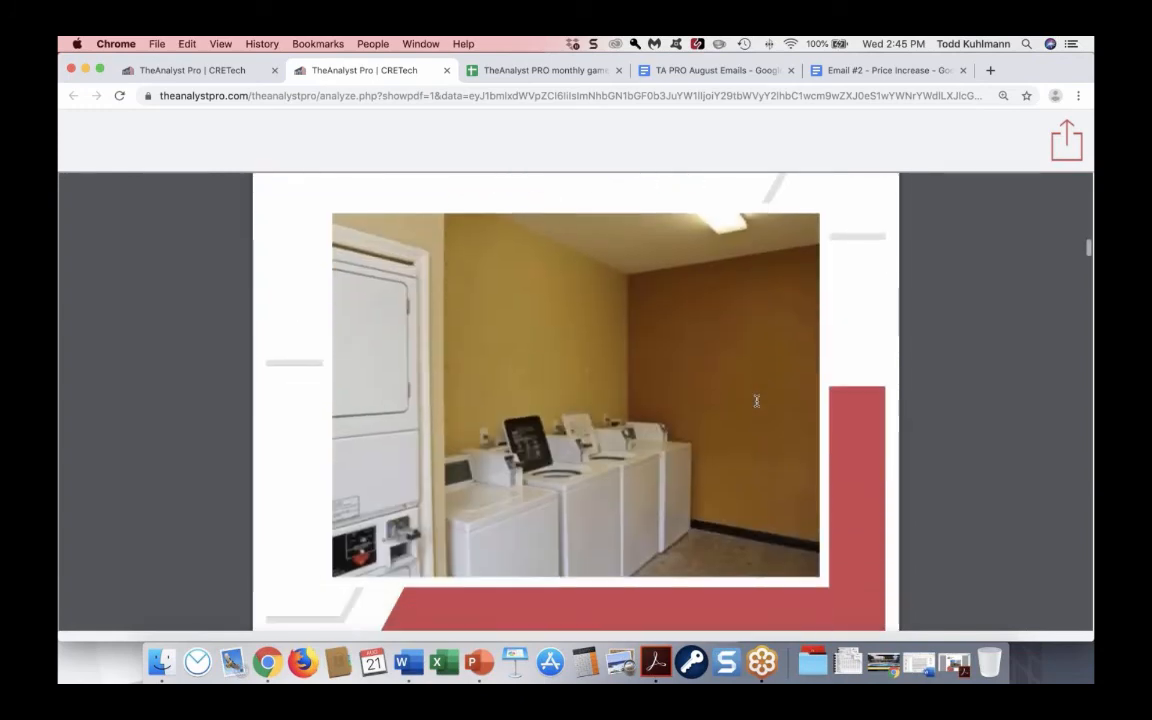
scroll(757, 401, "down", 1)
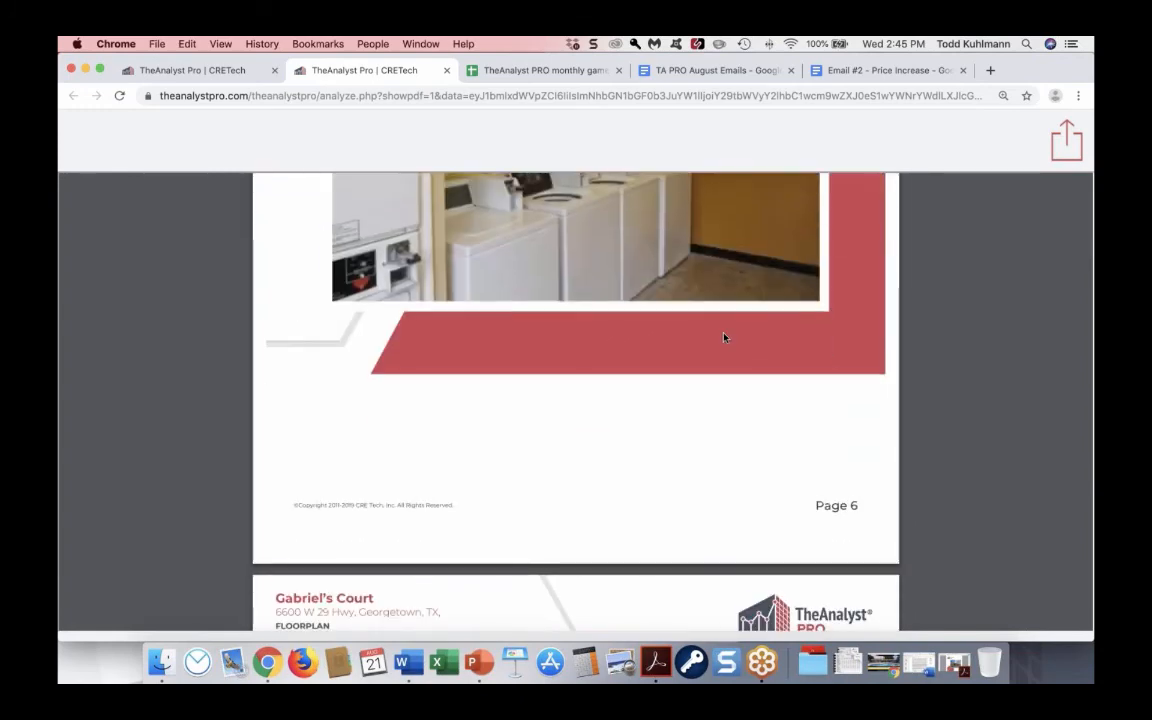
scroll(724, 337, "down", 7)
- Scroll past the Gabriel's Court floorplan, maps and street view pages
scroll(724, 337, "down", 2)
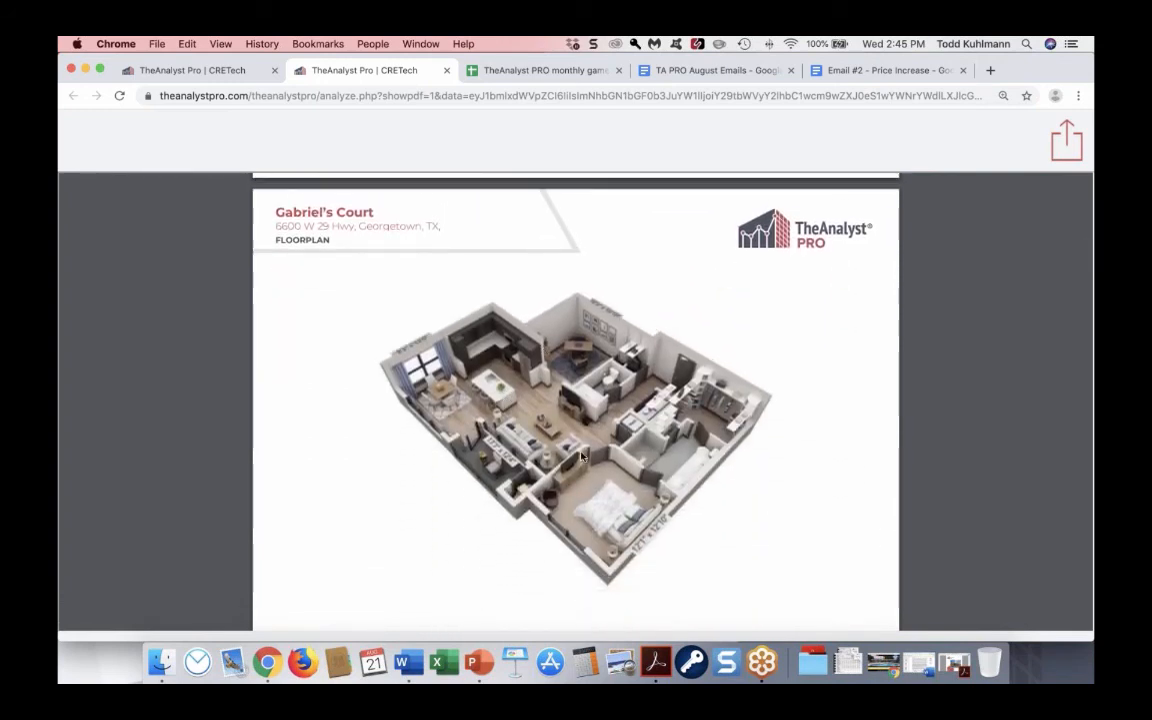
scroll(581, 456, "down", 4)
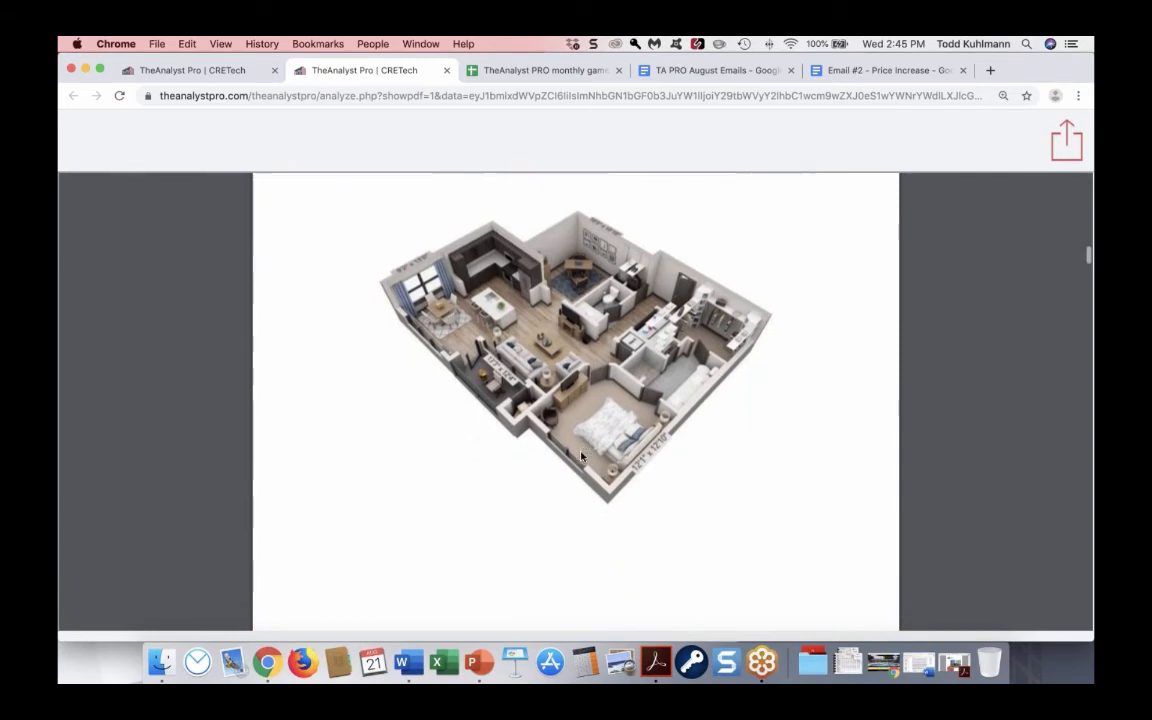
scroll(581, 456, "down", 5)
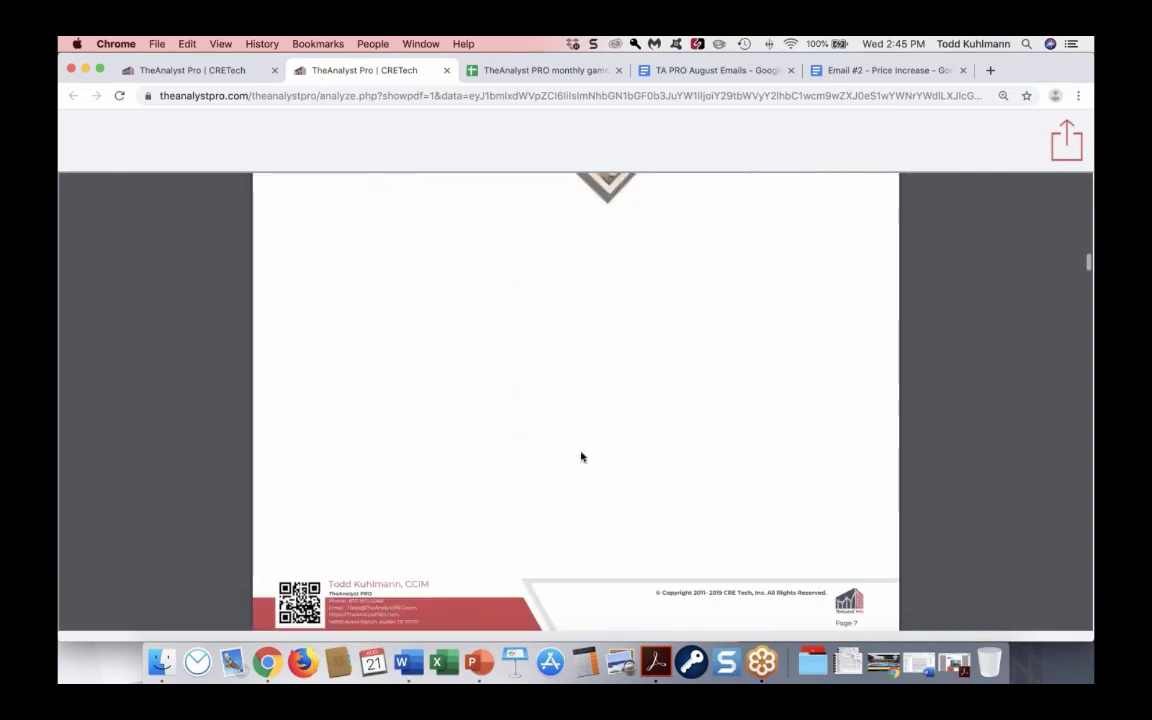
scroll(581, 456, "down", 9)
scroll(581, 456, "down", 6)
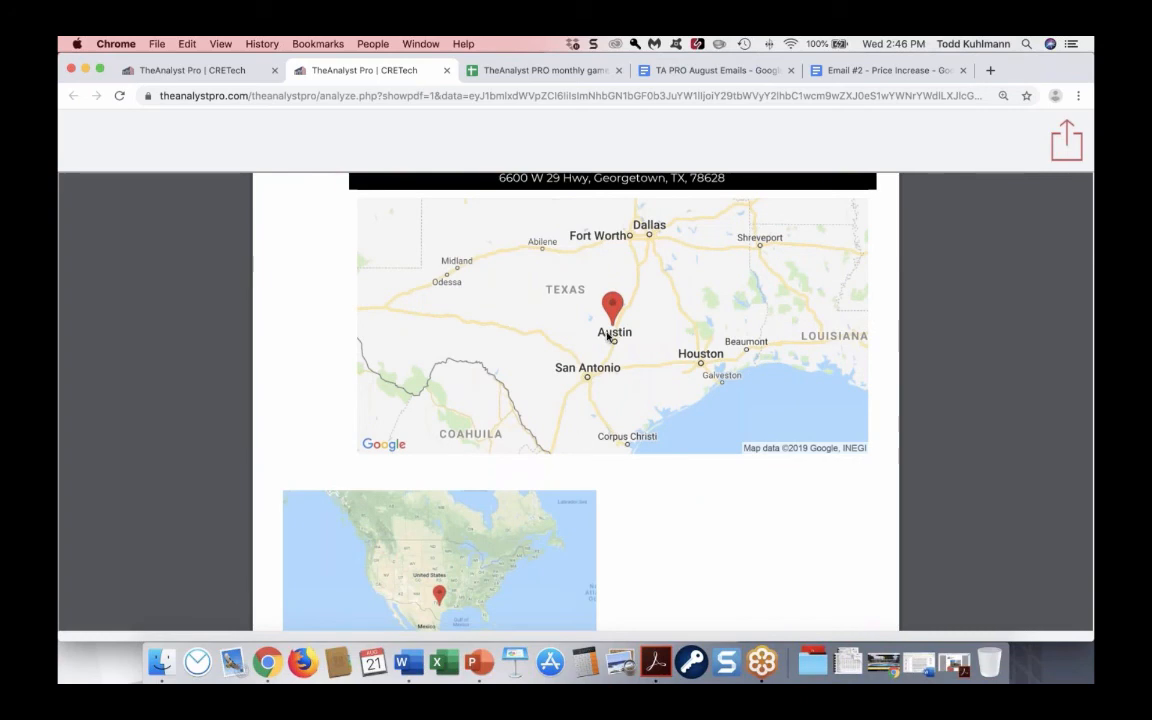
scroll(608, 337, "down", 5)
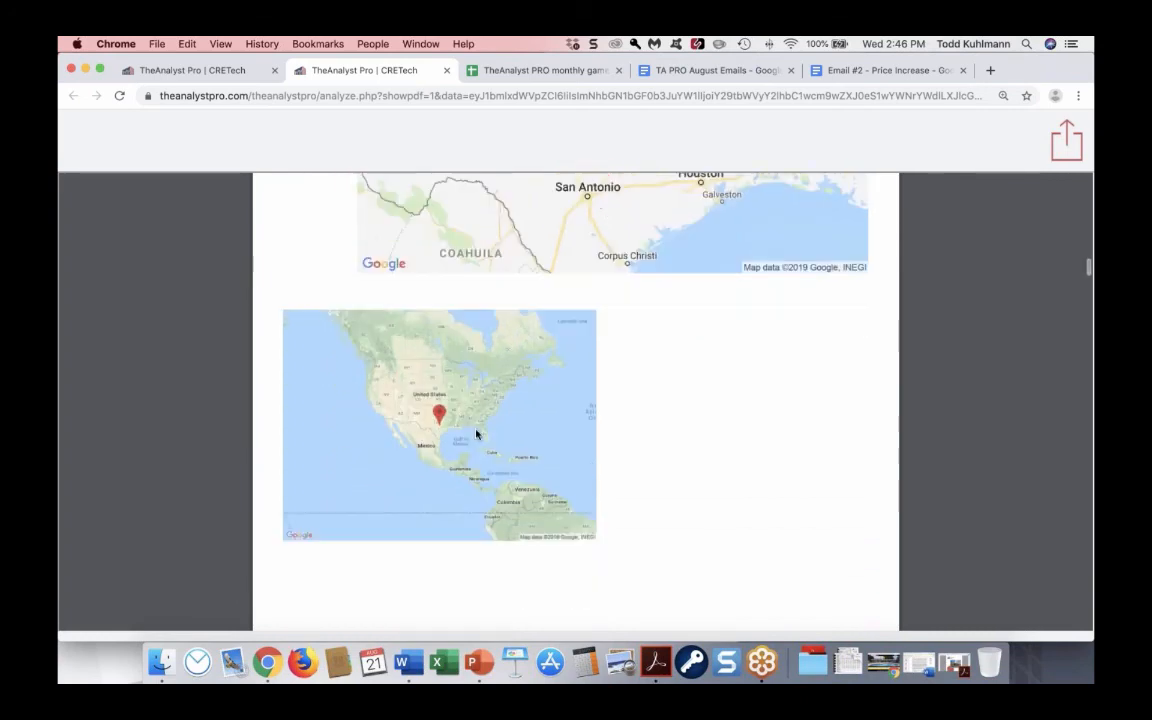
scroll(476, 433, "down", 12)
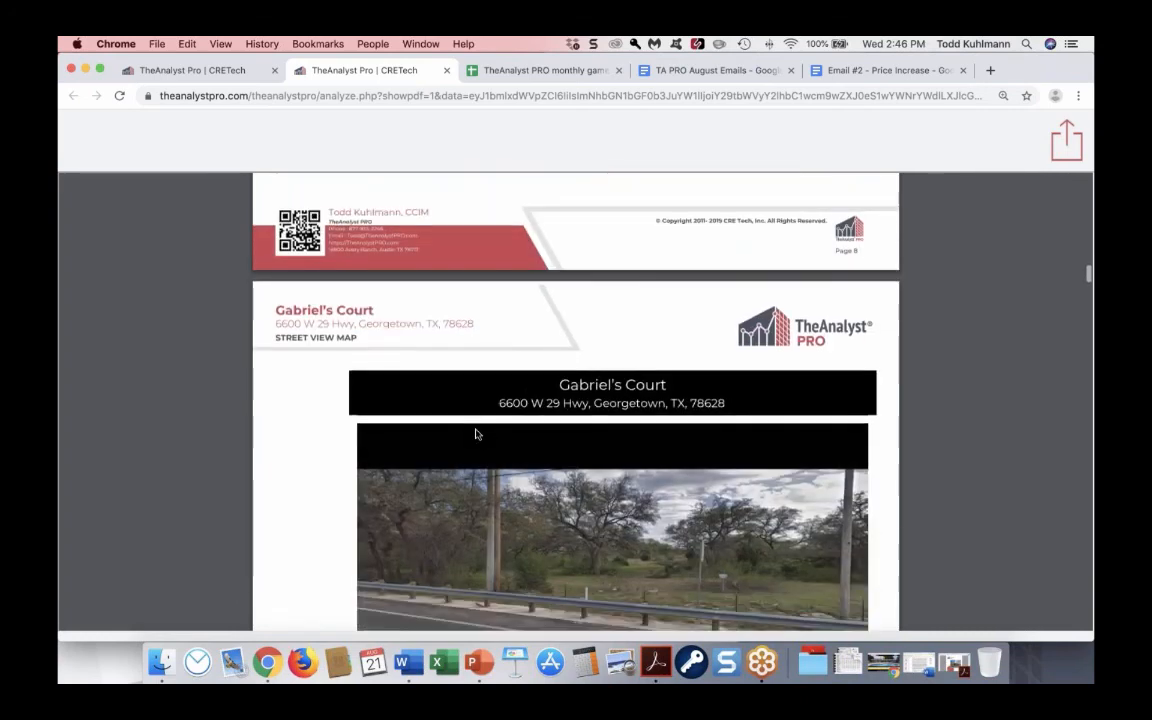
scroll(476, 433, "down", 10)
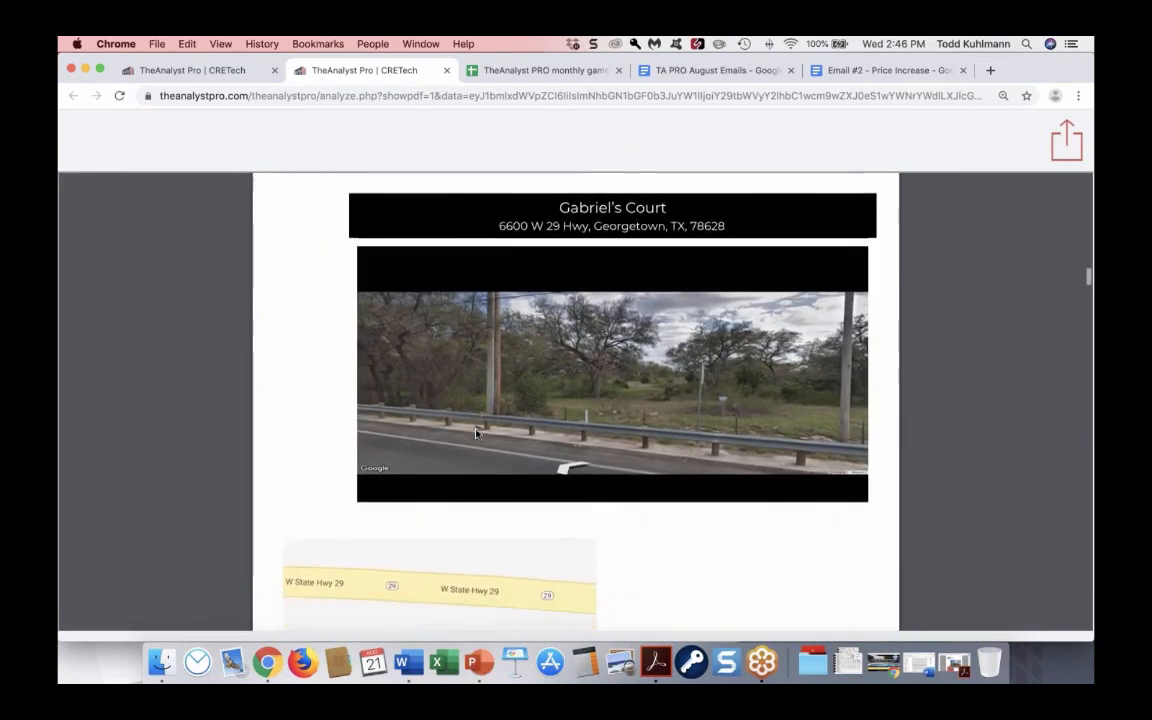
scroll(476, 433, "down", 11)
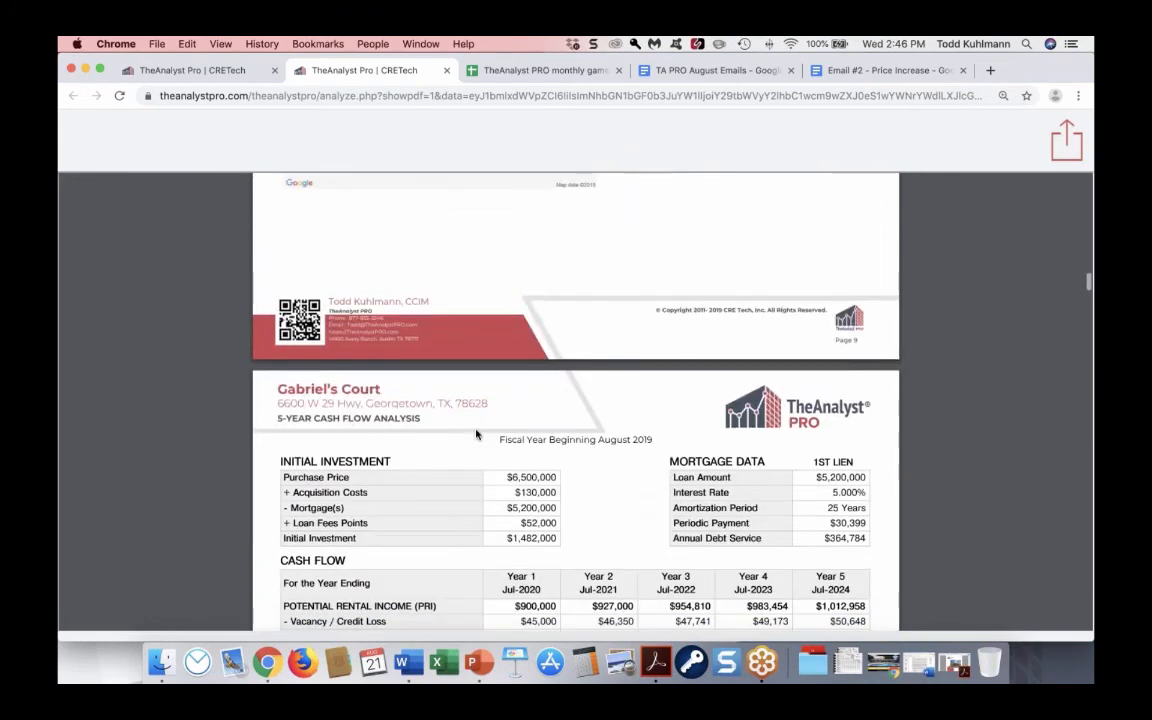
- Scroll through the cash flow, Unit Matrix, yield and mortgage pages to the 10-Year After Tax Cash Flow Analysis
scroll(476, 433, "down", 5)
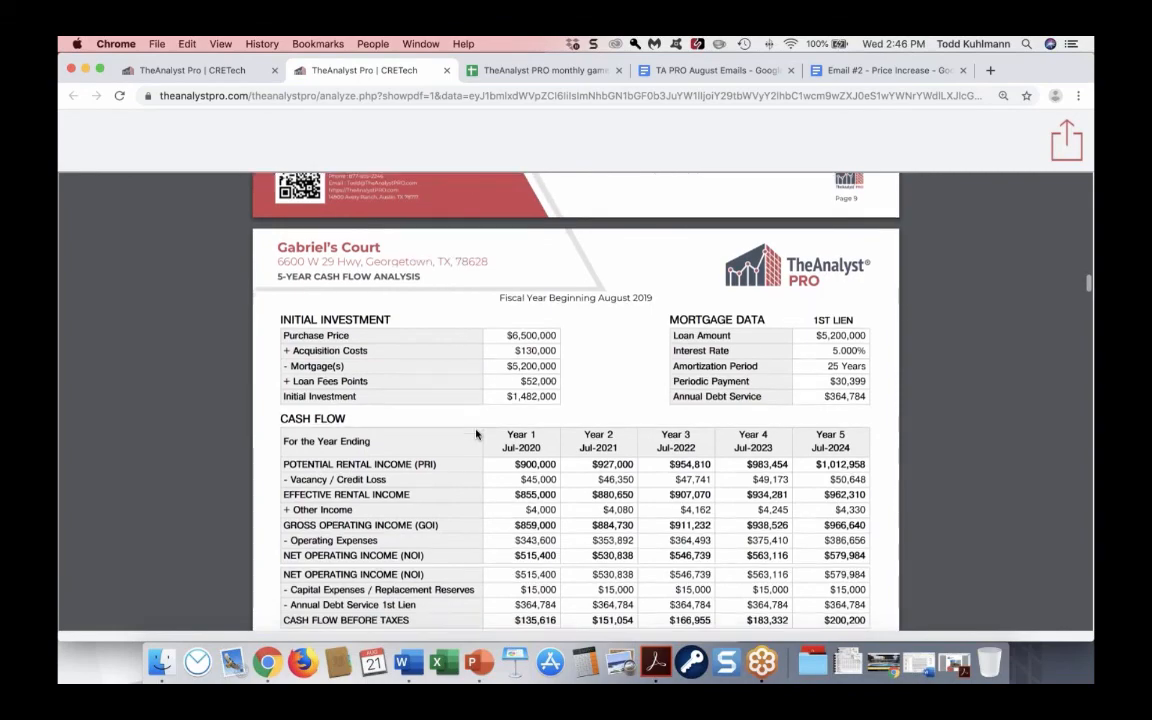
scroll(476, 433, "down", 20)
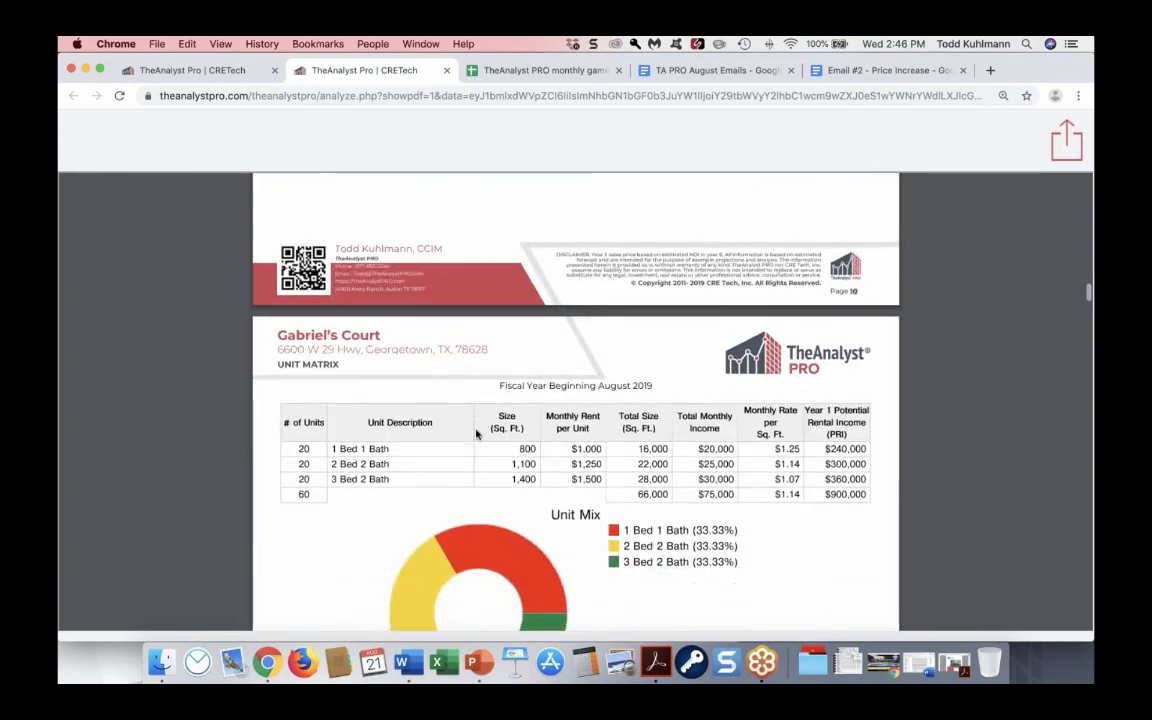
scroll(476, 433, "down", 20)
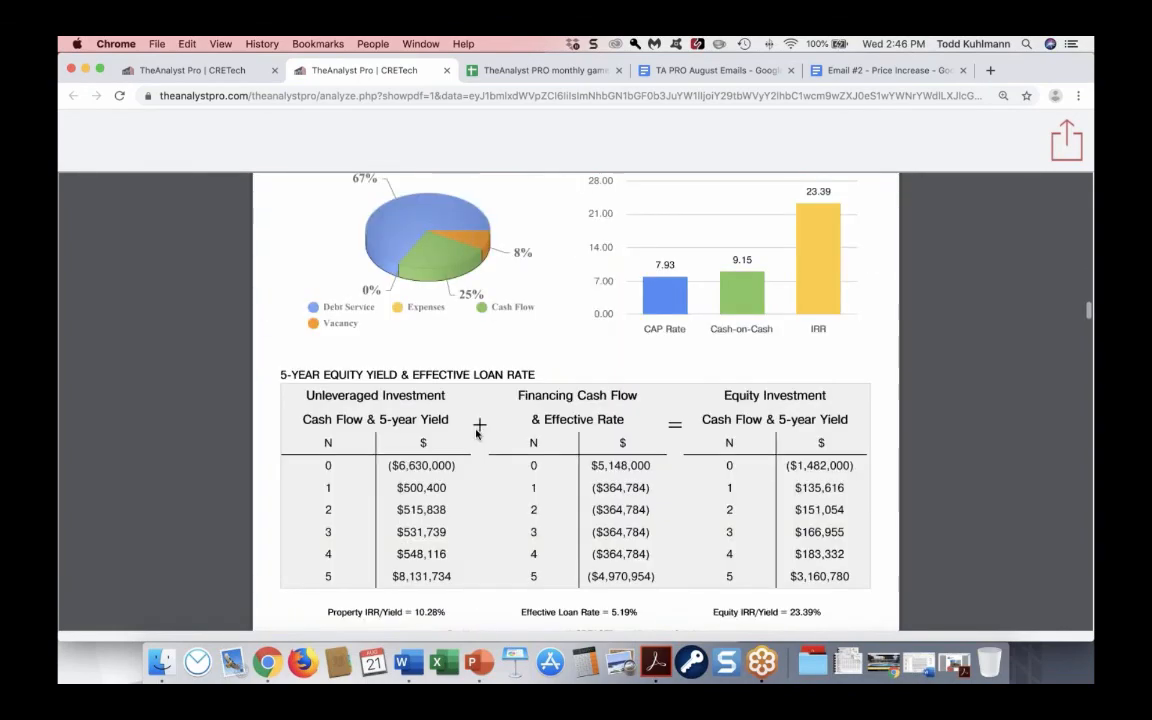
scroll(476, 433, "down", 9)
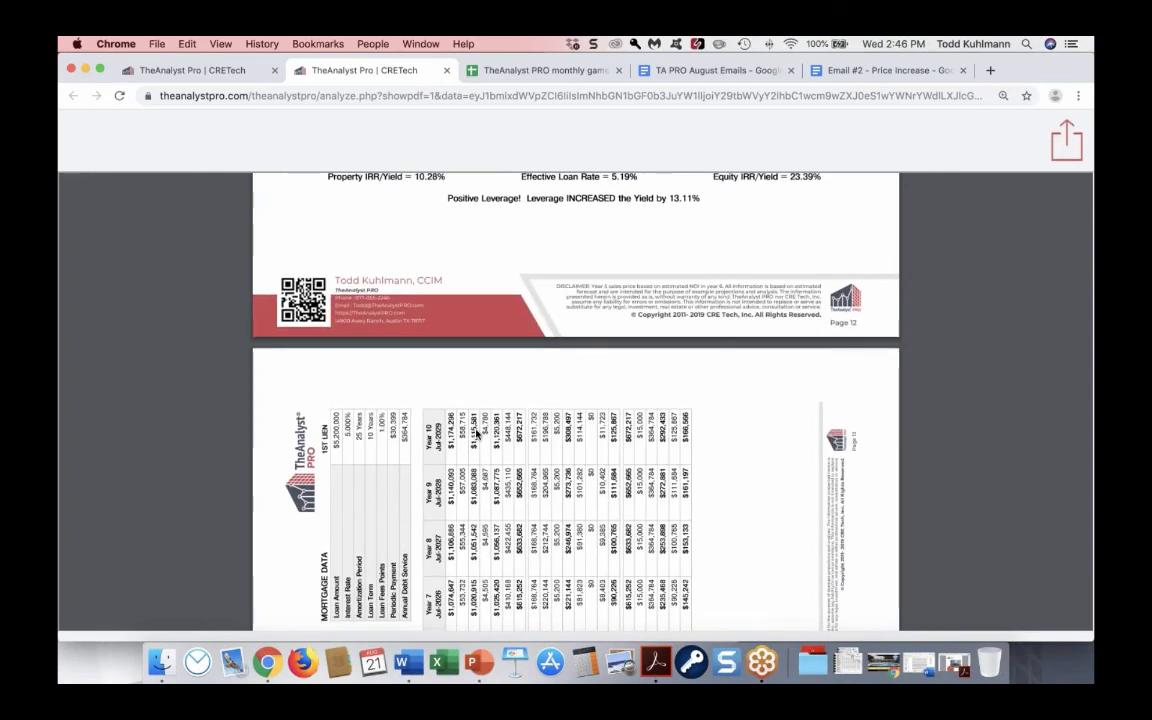
scroll(476, 433, "down", 4)
scroll(476, 433, "down", 5)
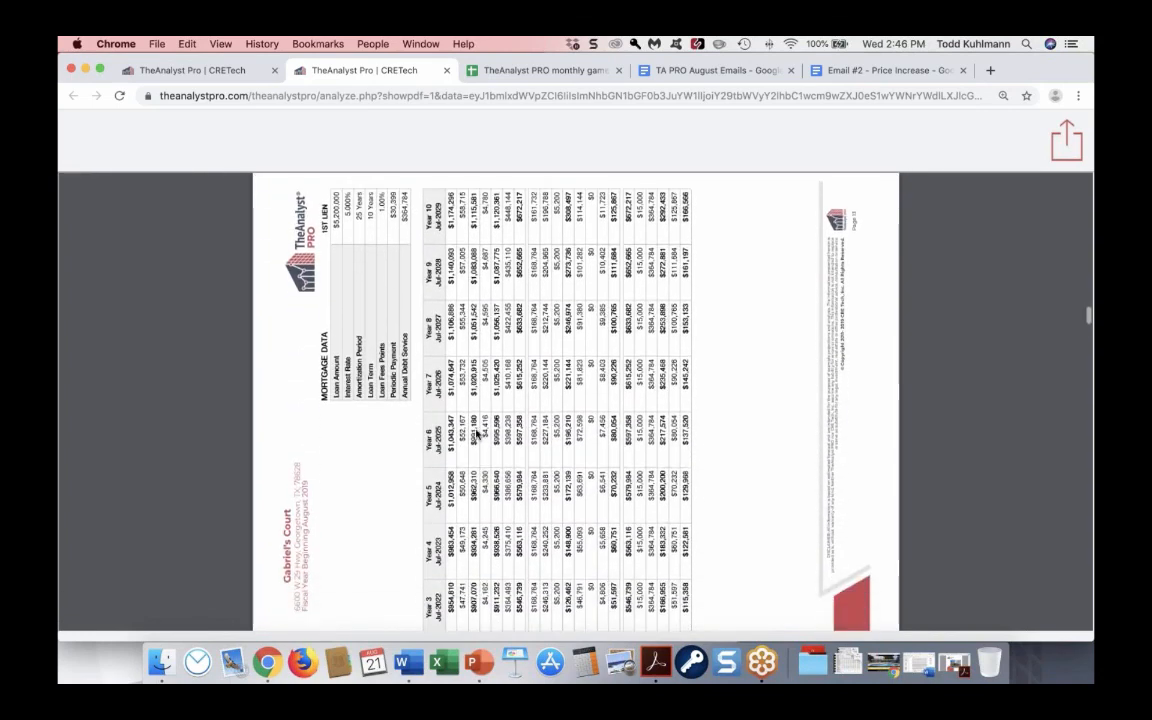
scroll(476, 433, "down", 3)
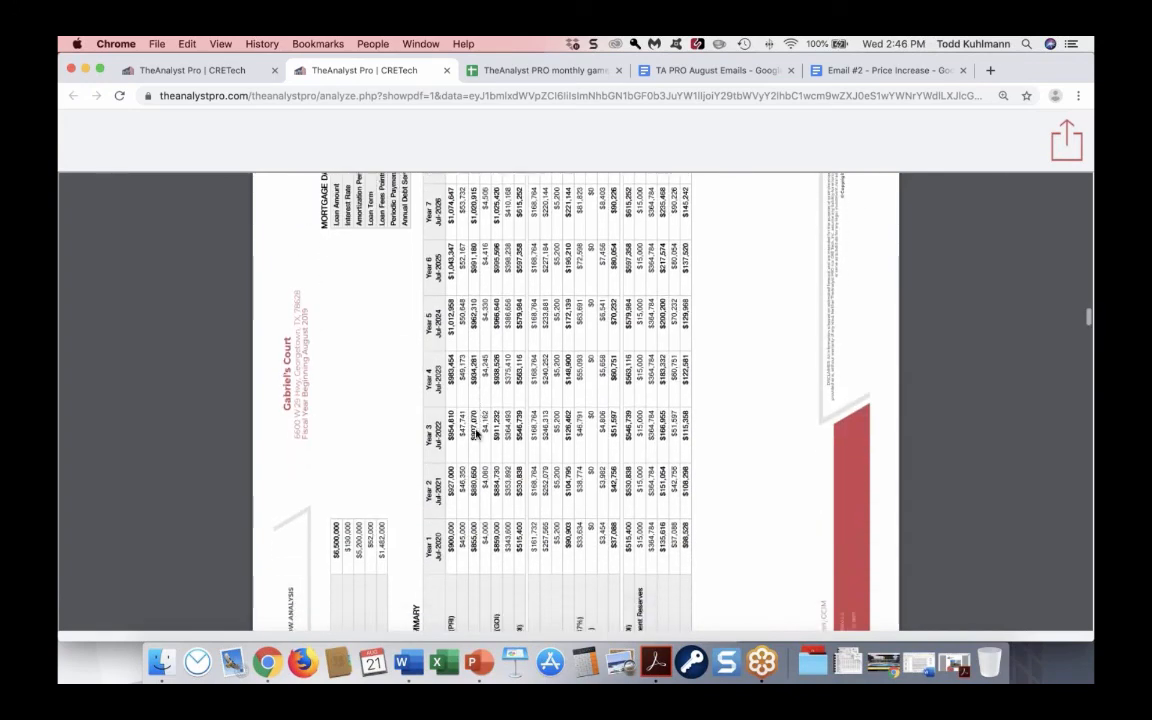
scroll(476, 433, "down", 3)
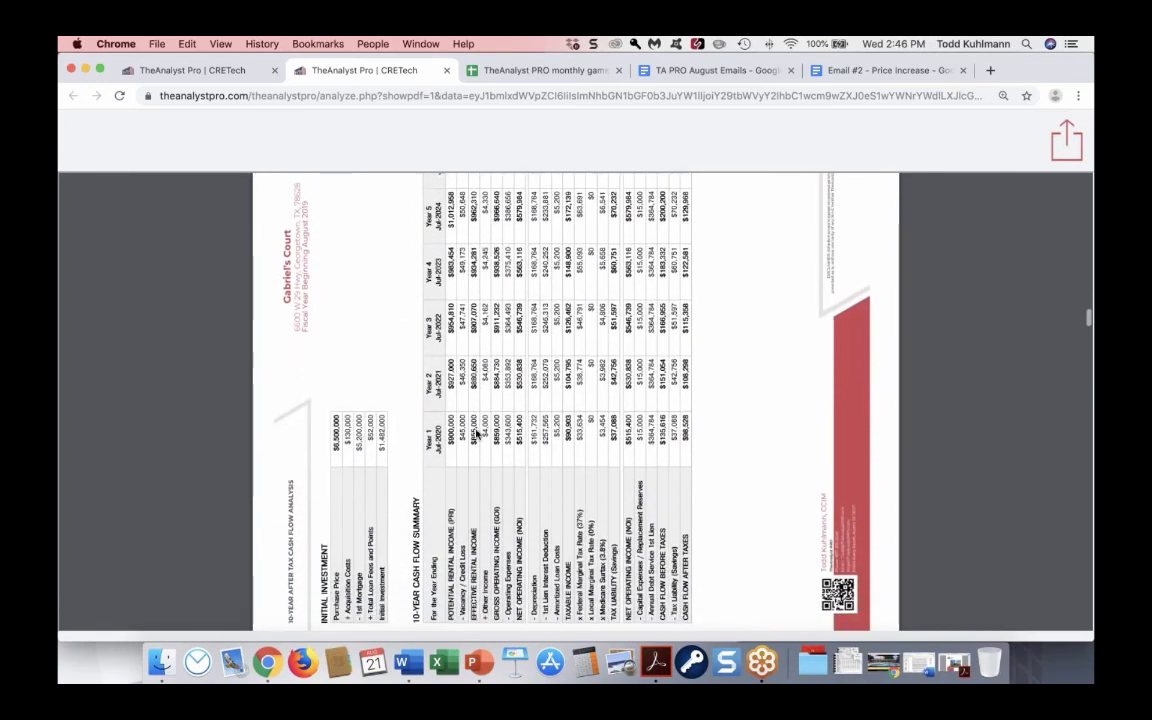
scroll(476, 433, "down", 1)
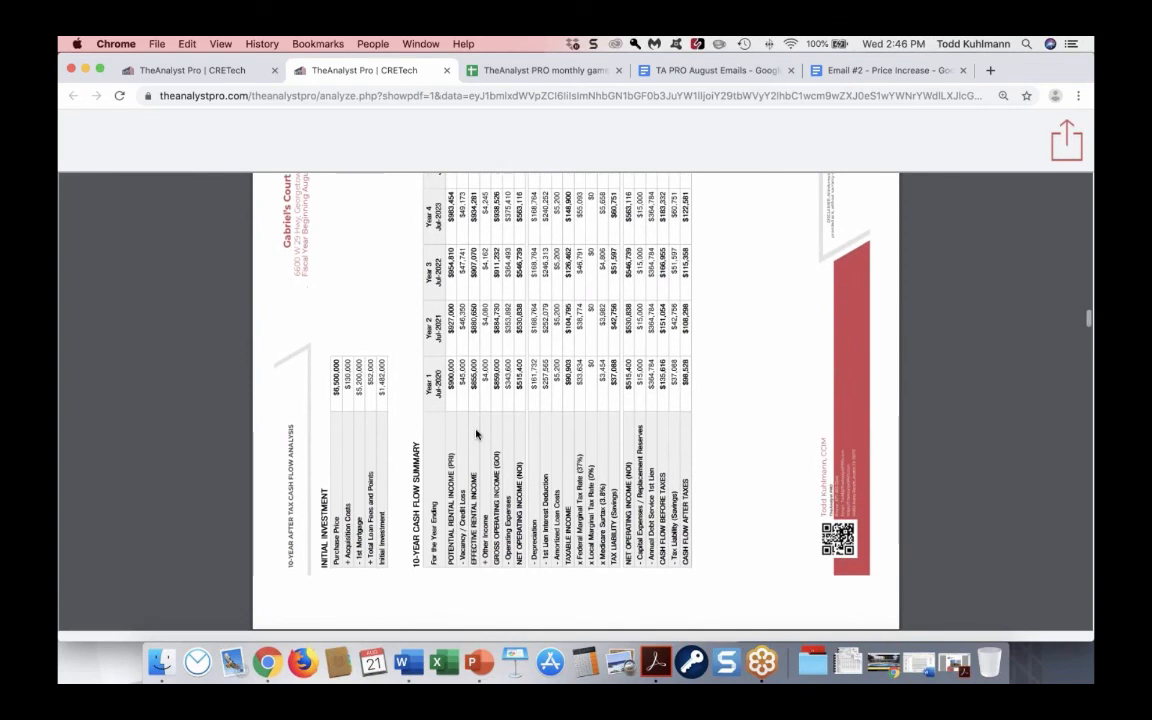